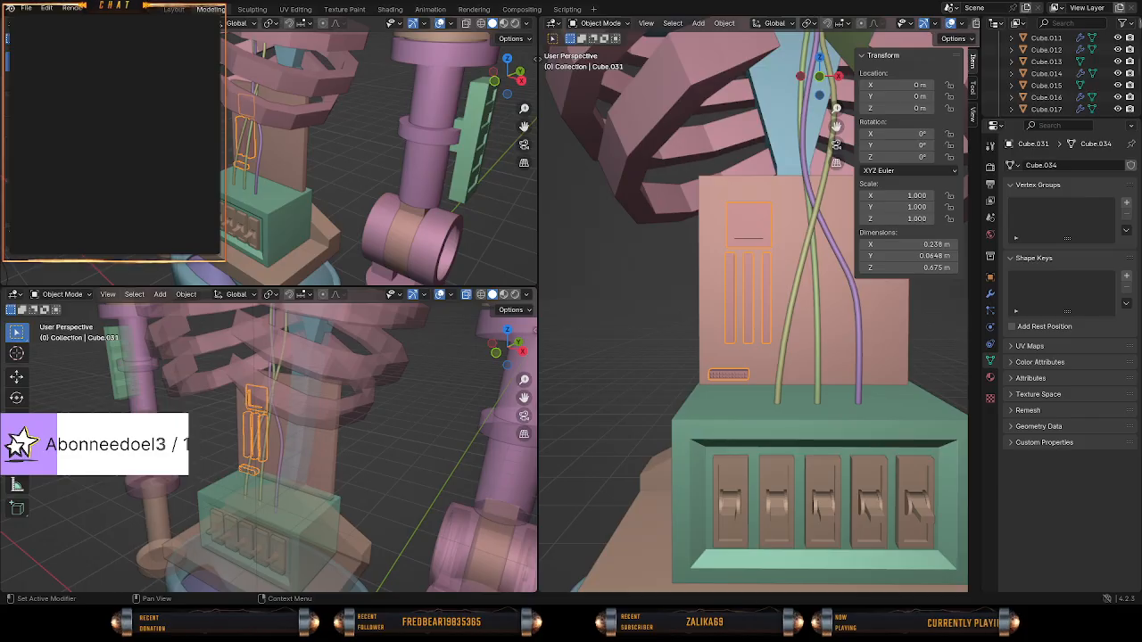
Enter Edit Mode on the backplate detail mesh, clear the selection, and show it in front view with wireframe shading.
scroll(754, 312, "down", 6)
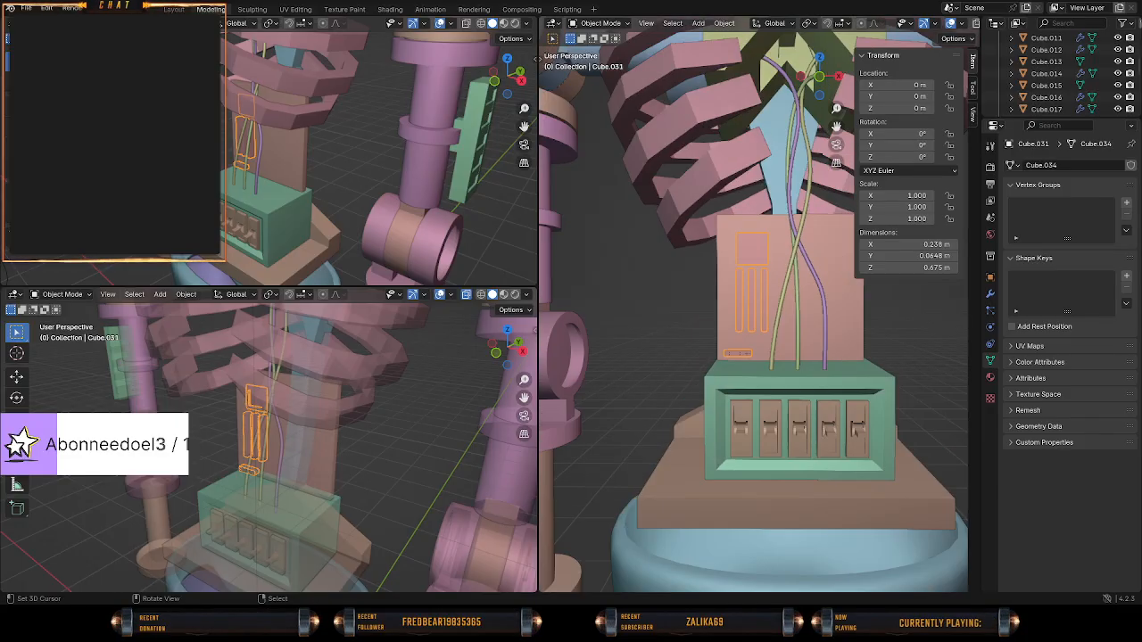
scroll(754, 312, "up", 7)
middle_click_drag(785, 344, 713, 327, "shift")
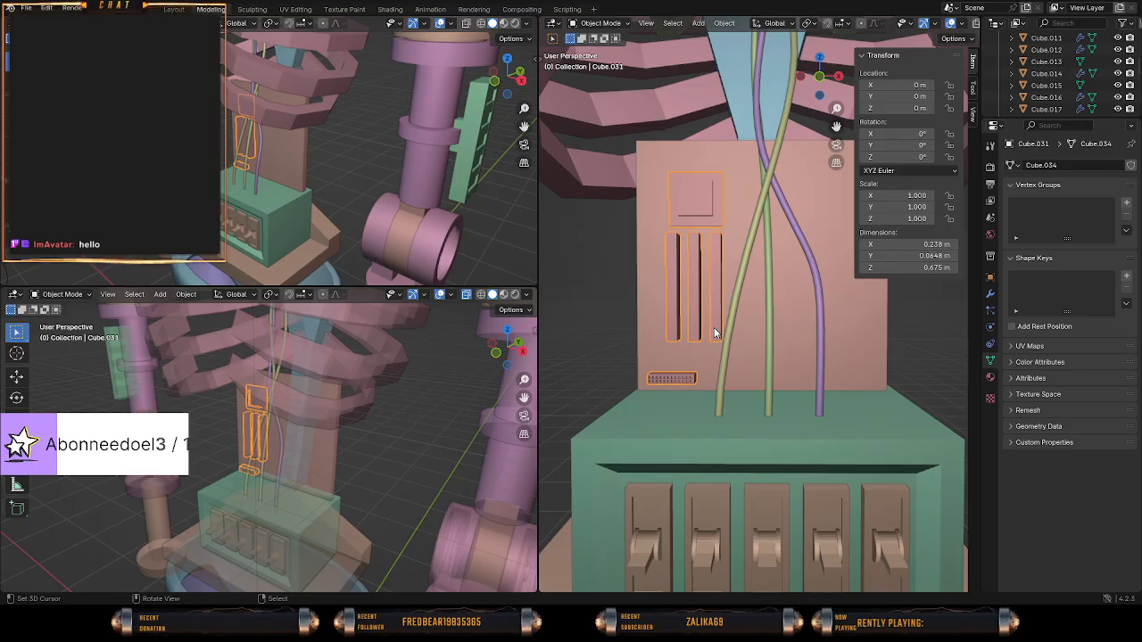
key("Tab")
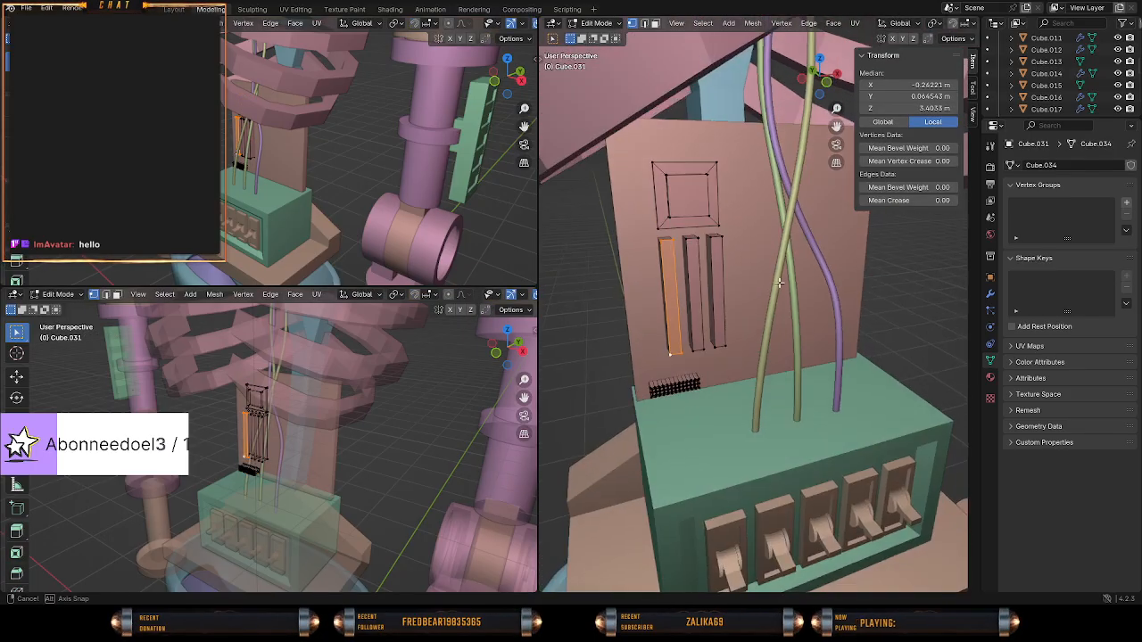
middle_click_drag(746, 267, 799, 281)
key("alt+a")
key("KP_1")
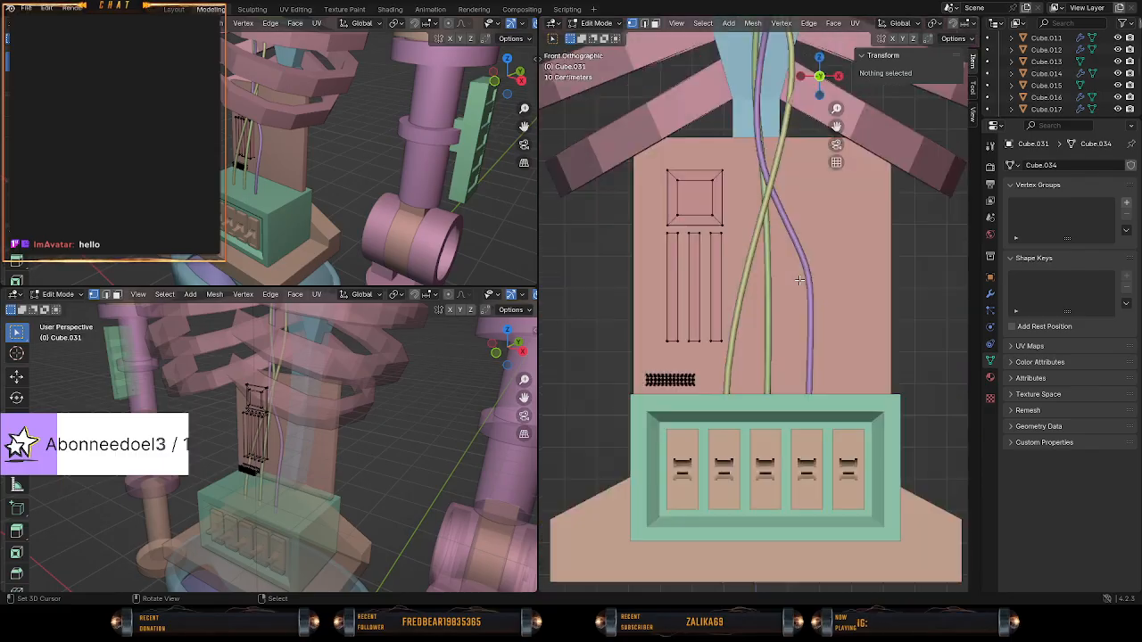
key("z")
left_click(623, 264)
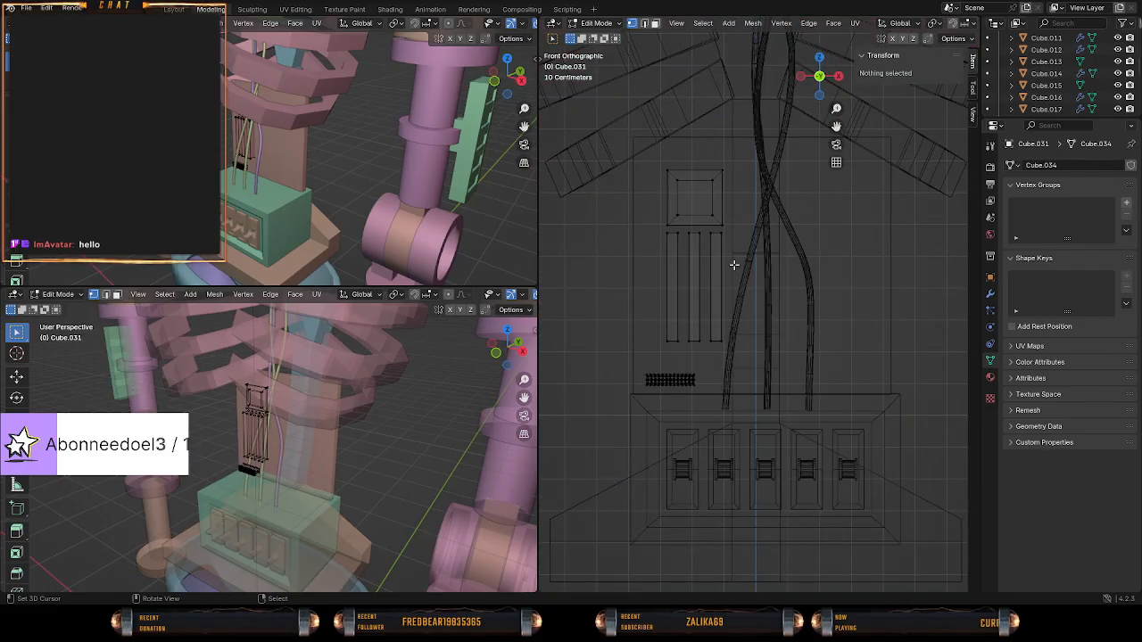
Rotate the three vertical bars by 90° and move them down about 0.16 m to just above the small studded strip.
left_click_drag(641, 230, 771, 353)
type("r90")
key("Return")
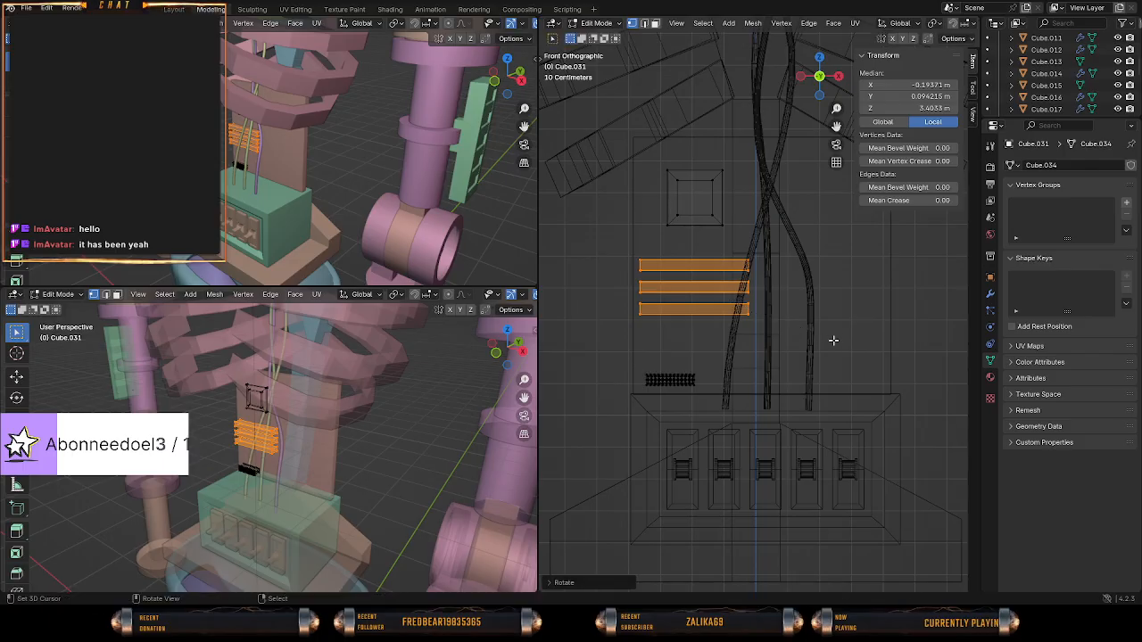
key("g")
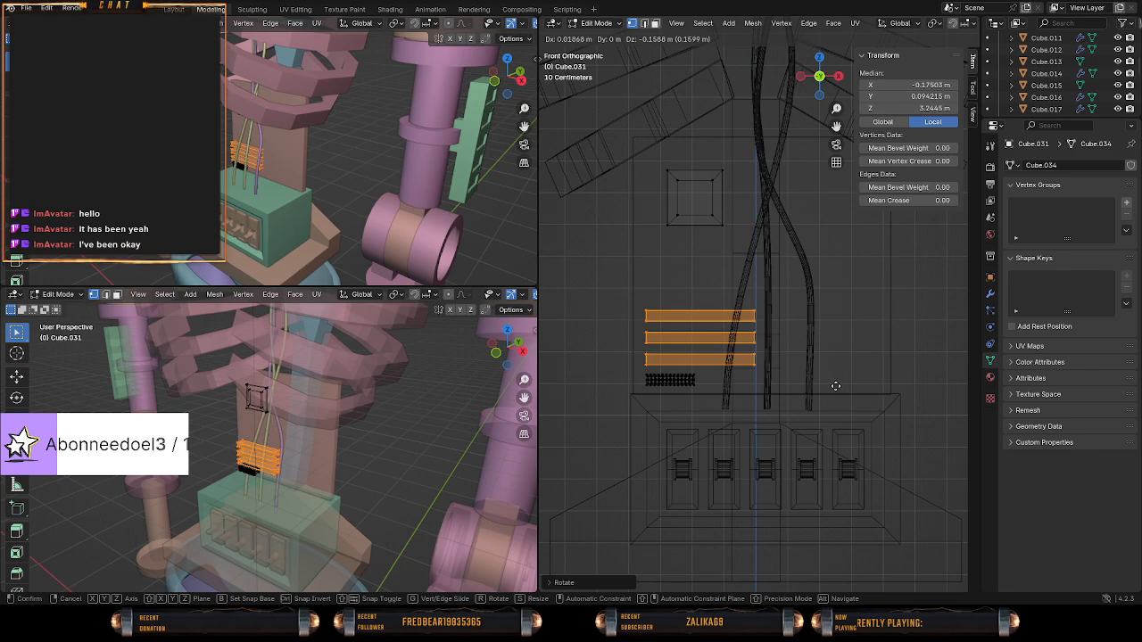
left_click(825, 388)
Align the ends of the three bars with the end of the studded strip by moving them about 0.003 m along negative X.
scroll(747, 390, "up", 4)
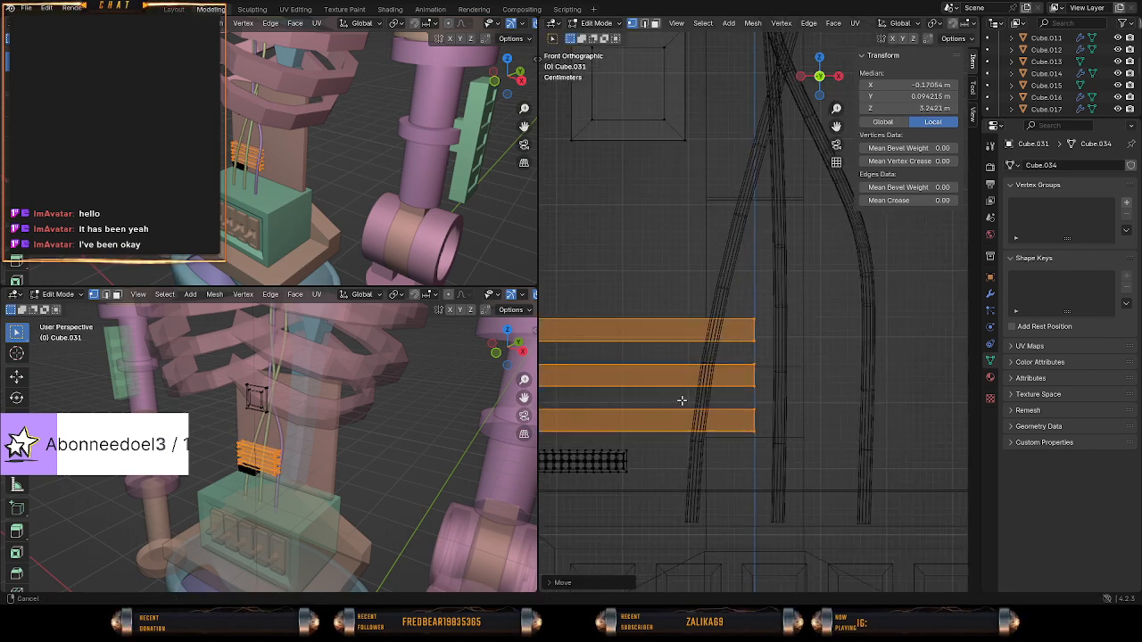
middle_click_drag(683, 400, 805, 360, "shift")
scroll(879, 366, "up", 4)
key("g")
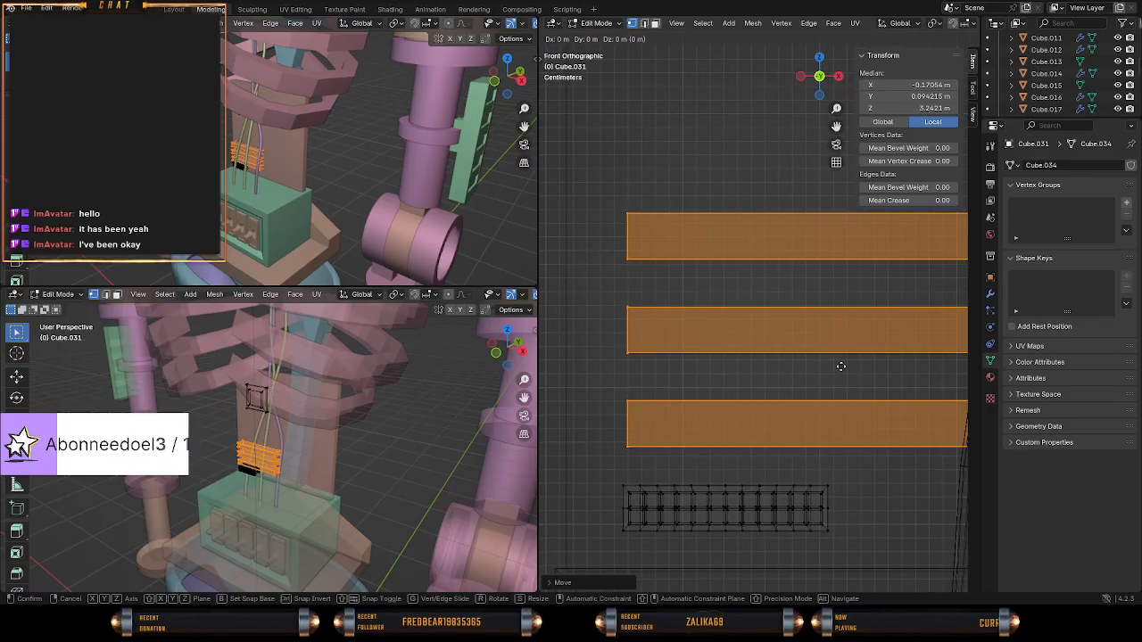
key("x")
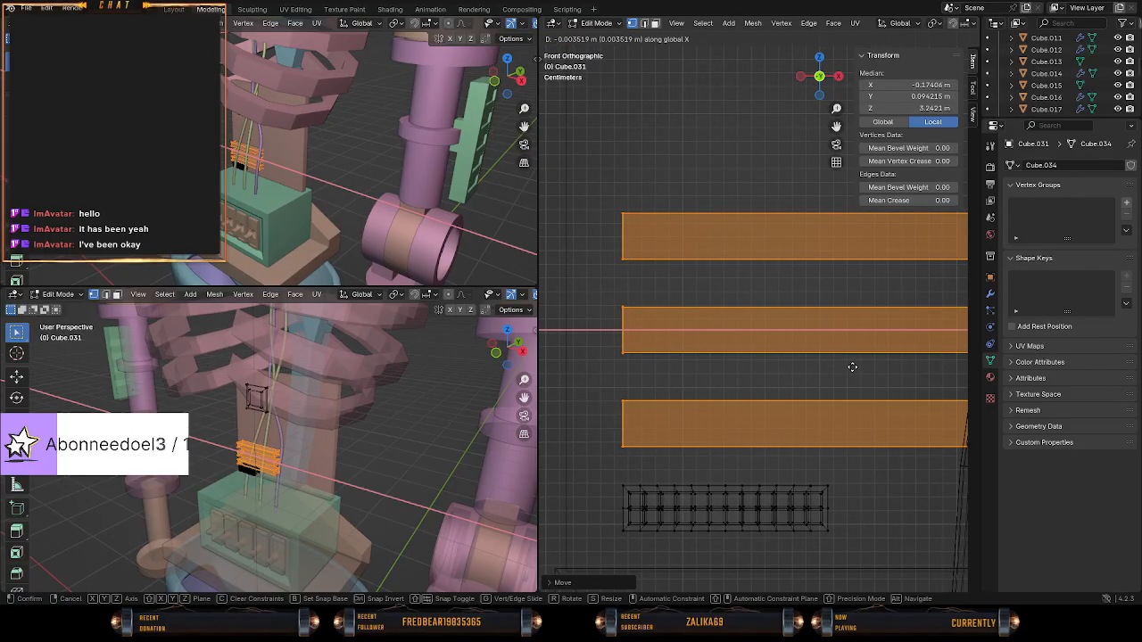
left_click(854, 366)
Add the studded strip to the selection, move it with the bars about 0.024 m along X, and return to solid shading.
scroll(830, 369, "down", 4)
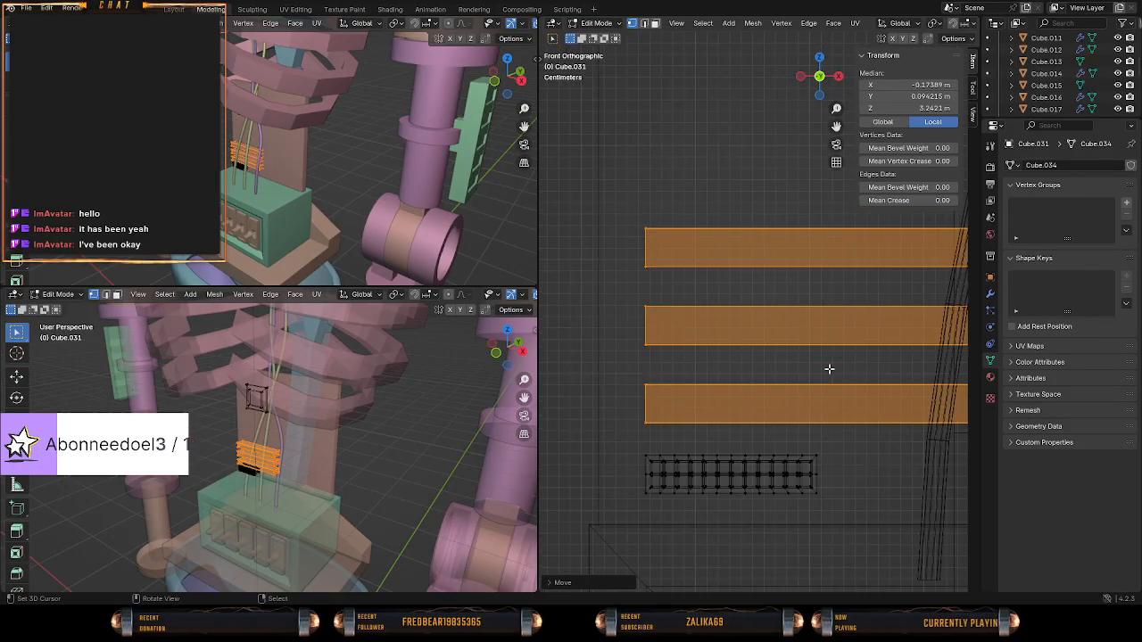
key("b")
left_click_drag(635, 377, 844, 453)
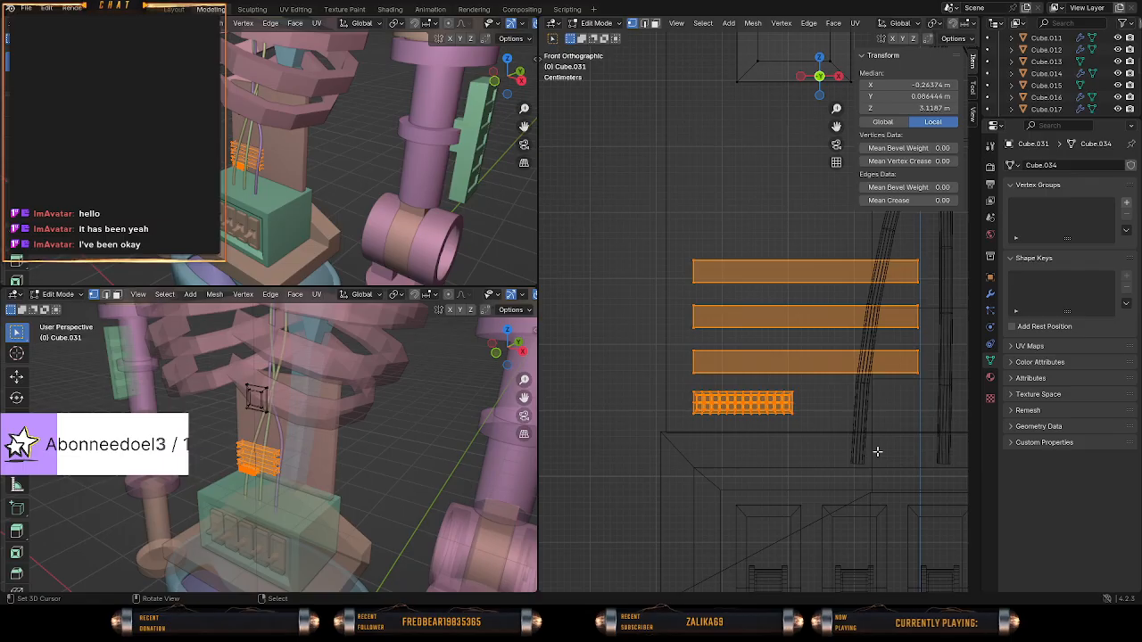
key("g")
key("x")
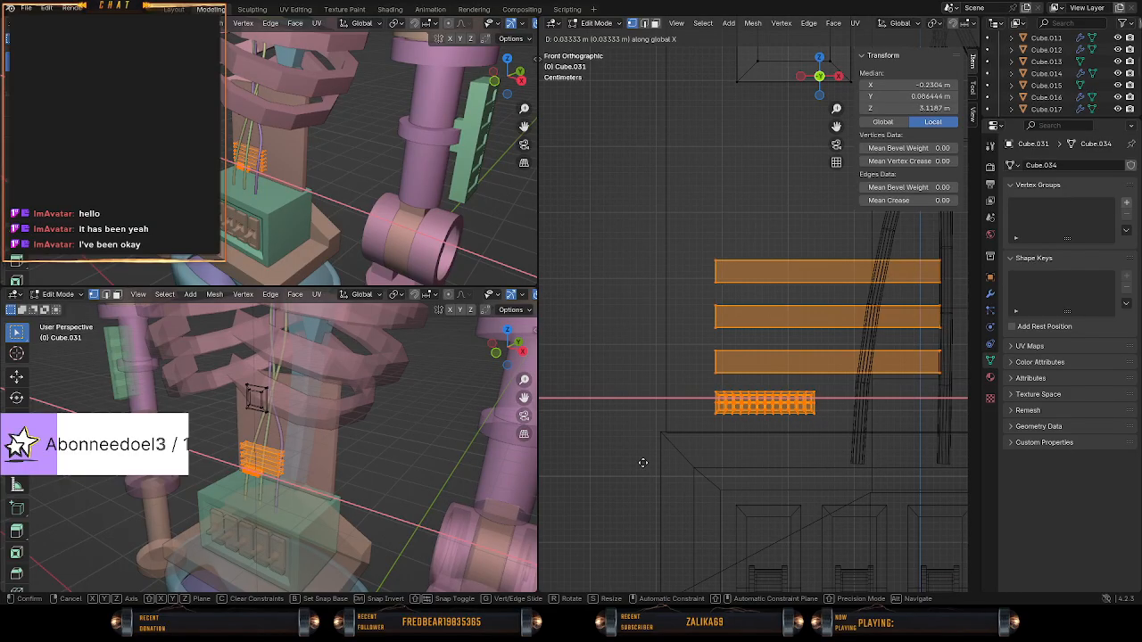
left_click(583, 455)
key("z")
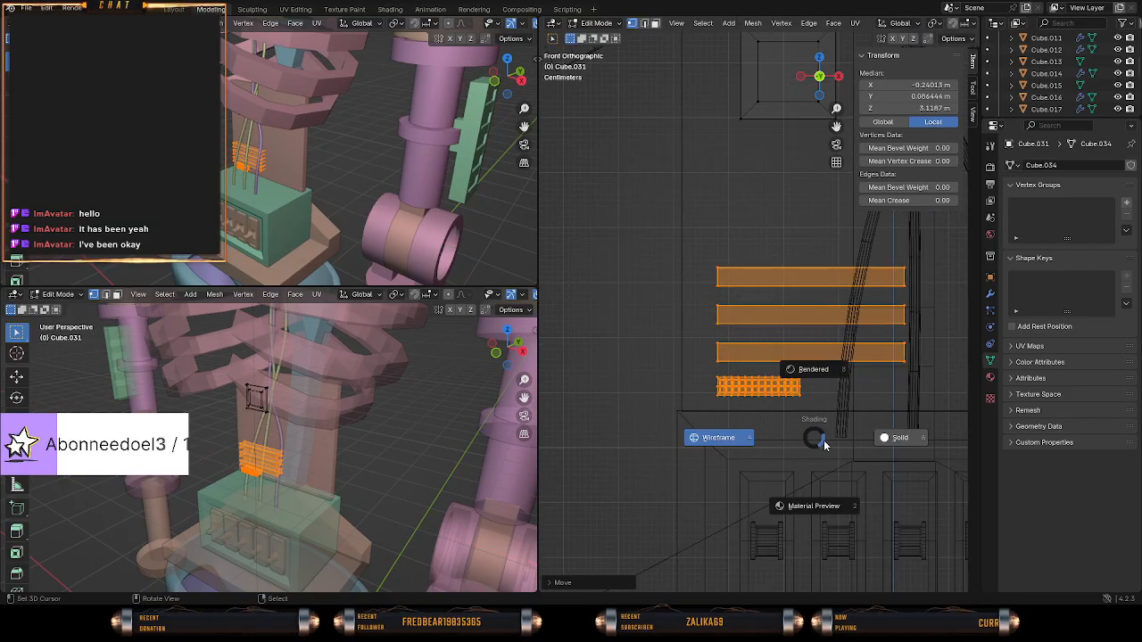
left_click(870, 442)
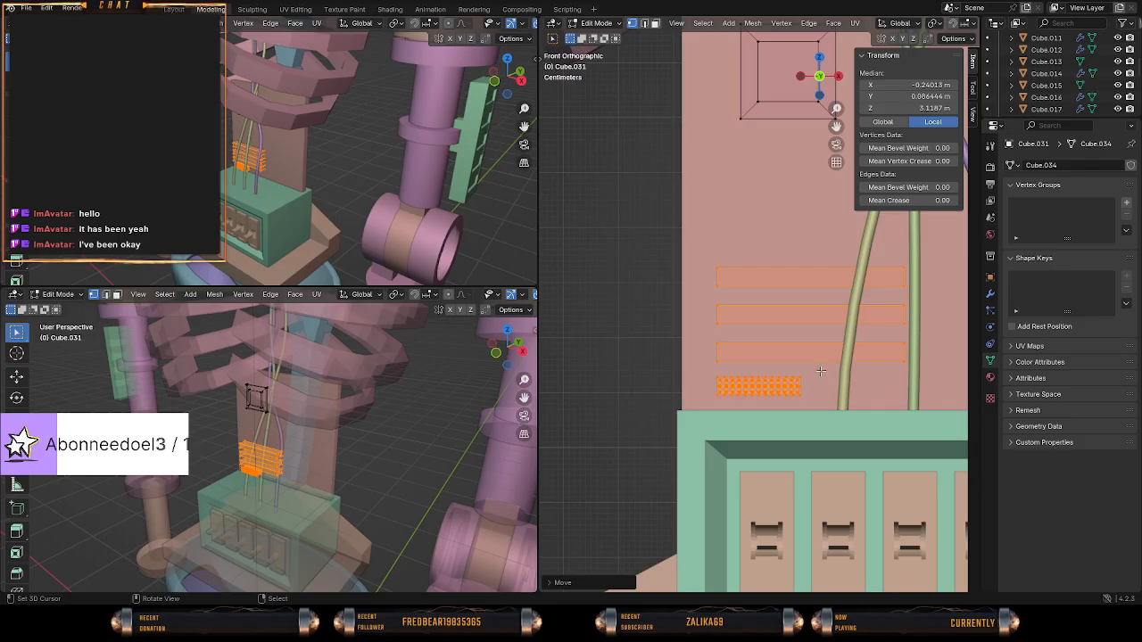
In wireframe shading, move the square block down about 0.24 m to sit just above the three bars.
key("z")
middle_click_drag(714, 170, 634, 320, "shift")
key("a")
key("a")
left_click_drag(630, 138, 695, 227)
key("g")
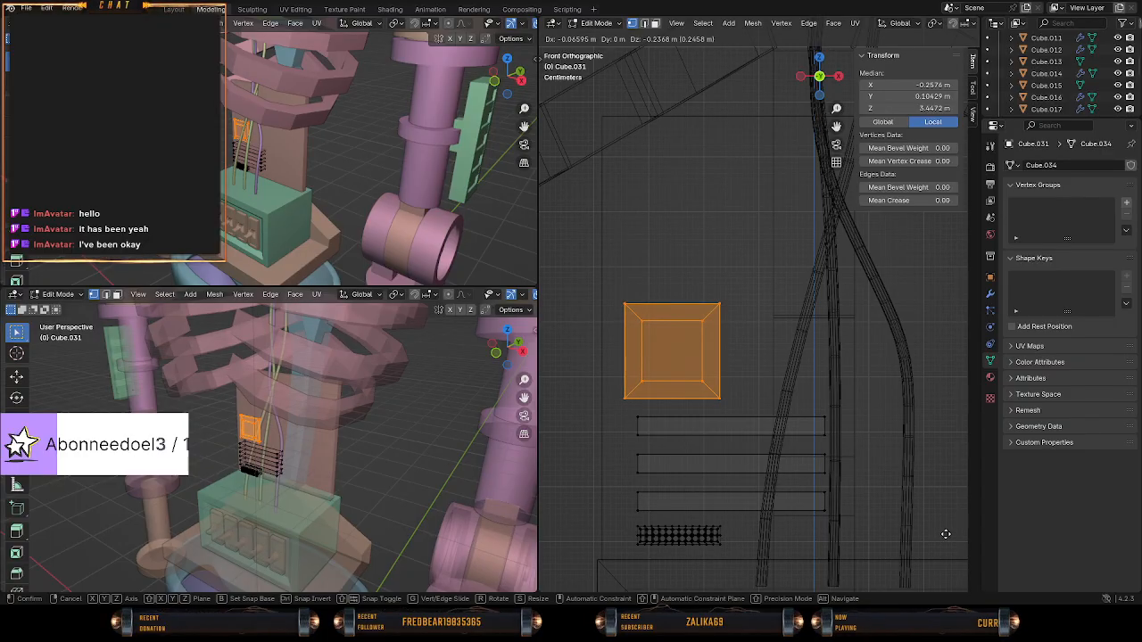
left_click(938, 534)
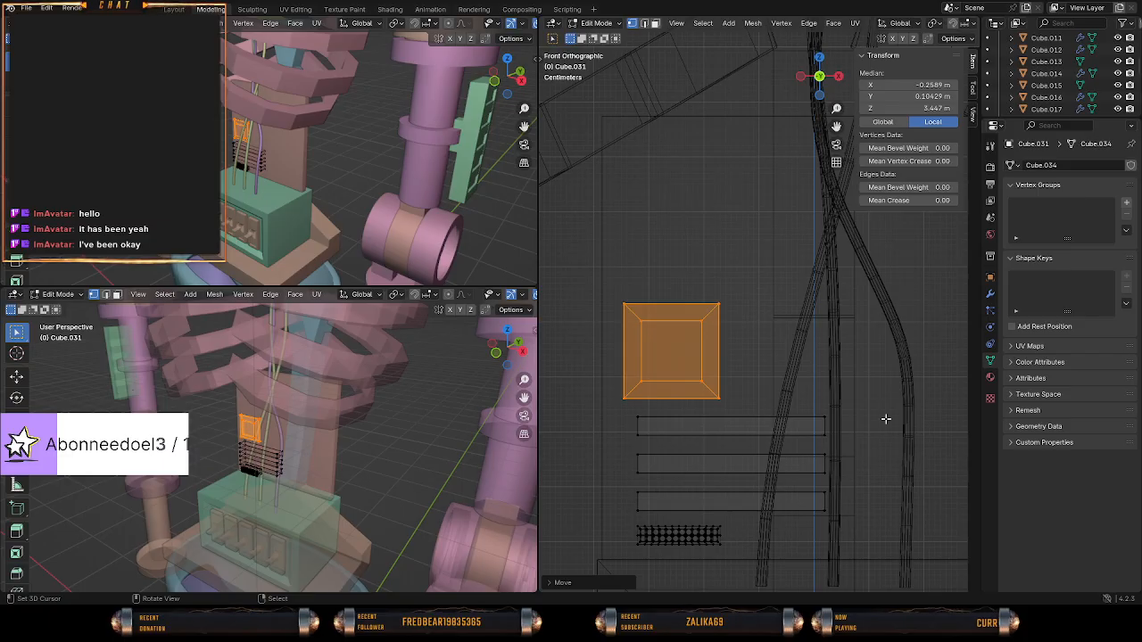
Select only the three horizontal bars, shift them about 0.018 m along X, and deselect everything.
middle_click_drag(886, 419, 715, 366)
key("KP_1")
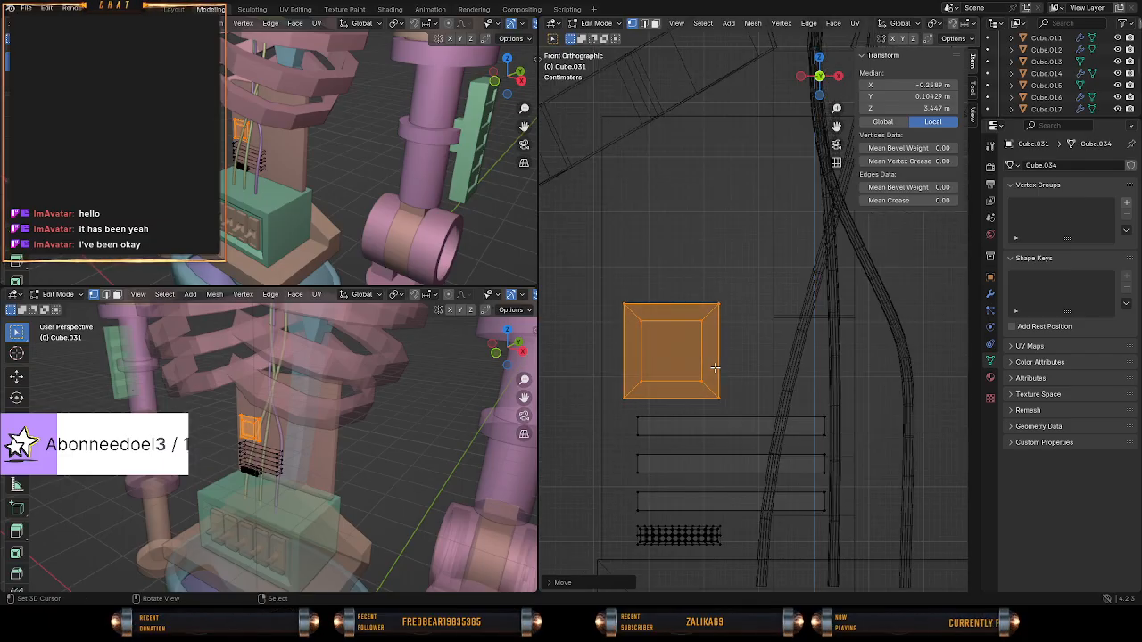
key("alt+a")
key("b")
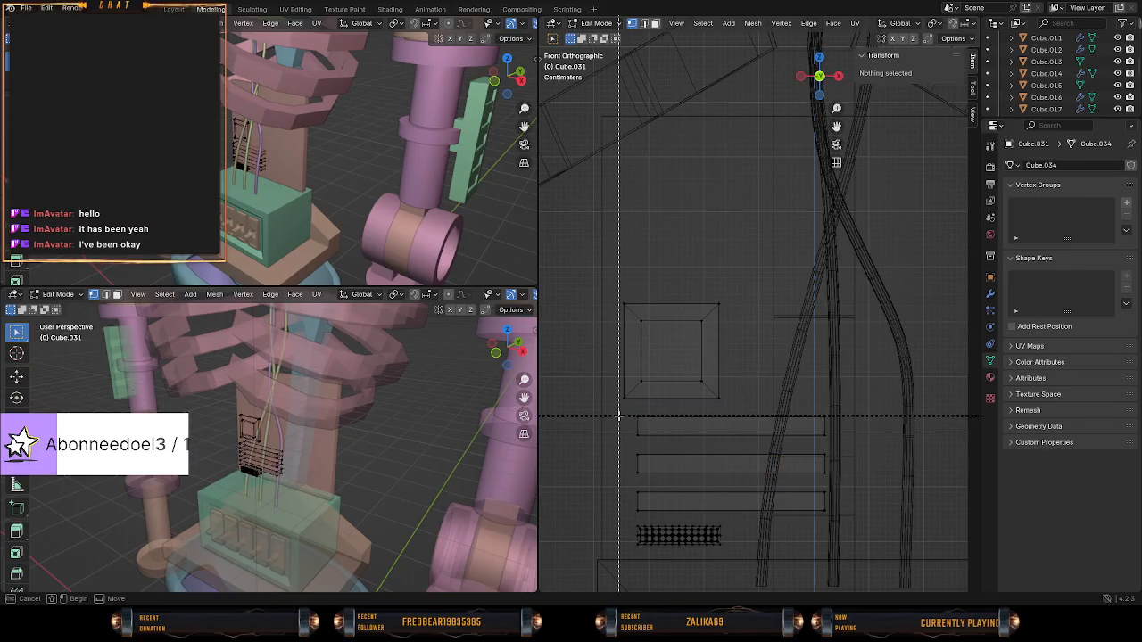
left_click_drag(620, 415, 873, 522)
key("g")
key("x")
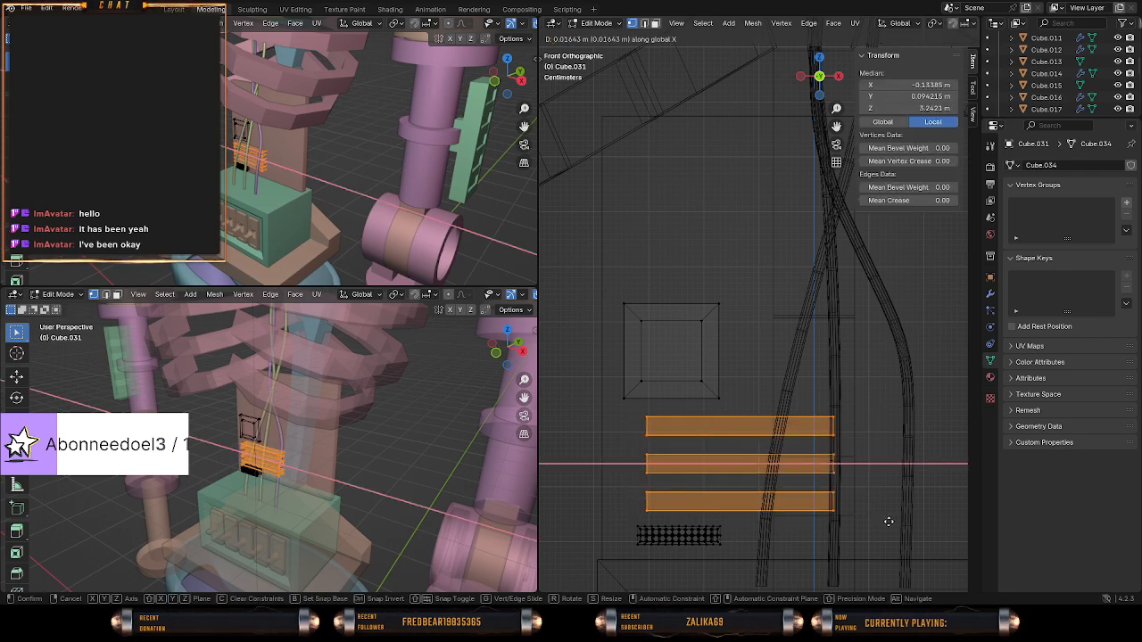
left_click(895, 522)
key("alt+a")
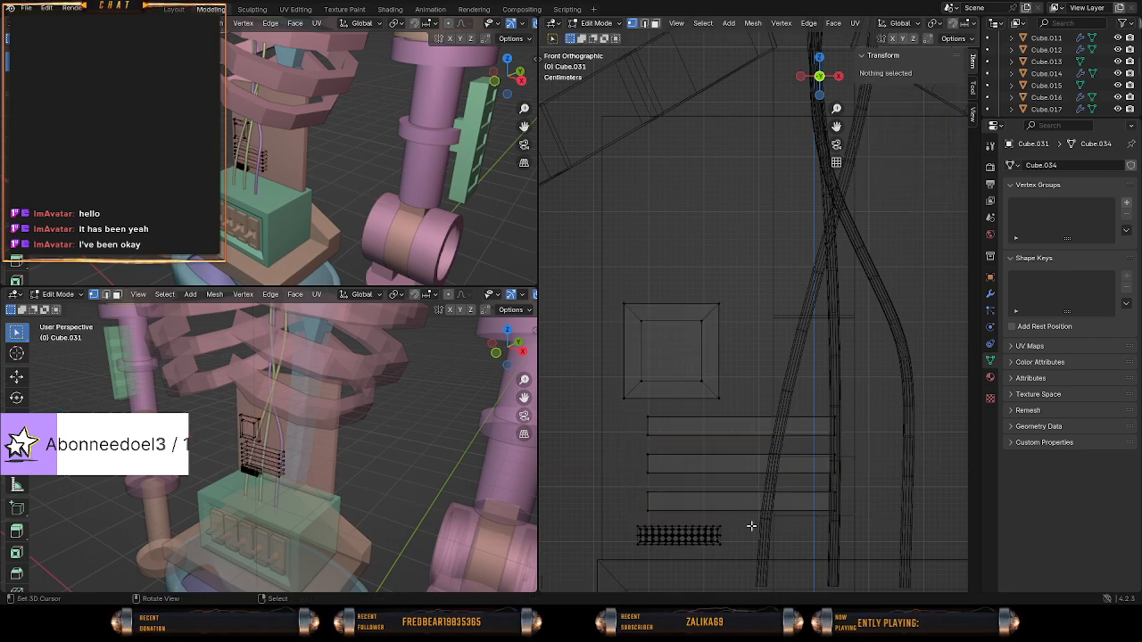
key("shift+a")
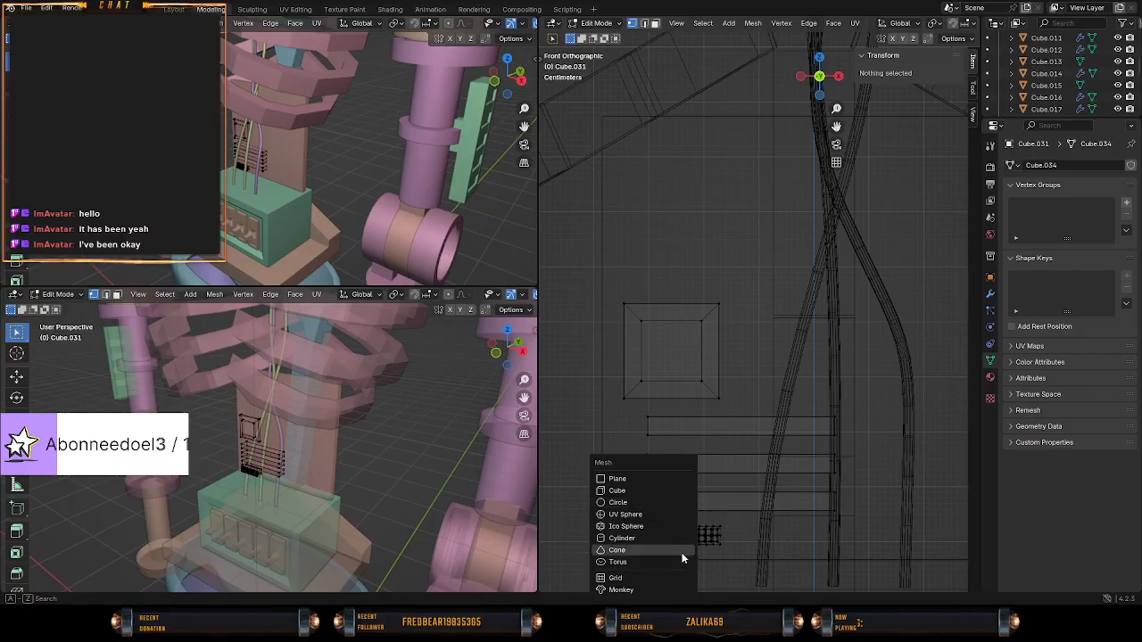
key("Escape")
key("shift+a")
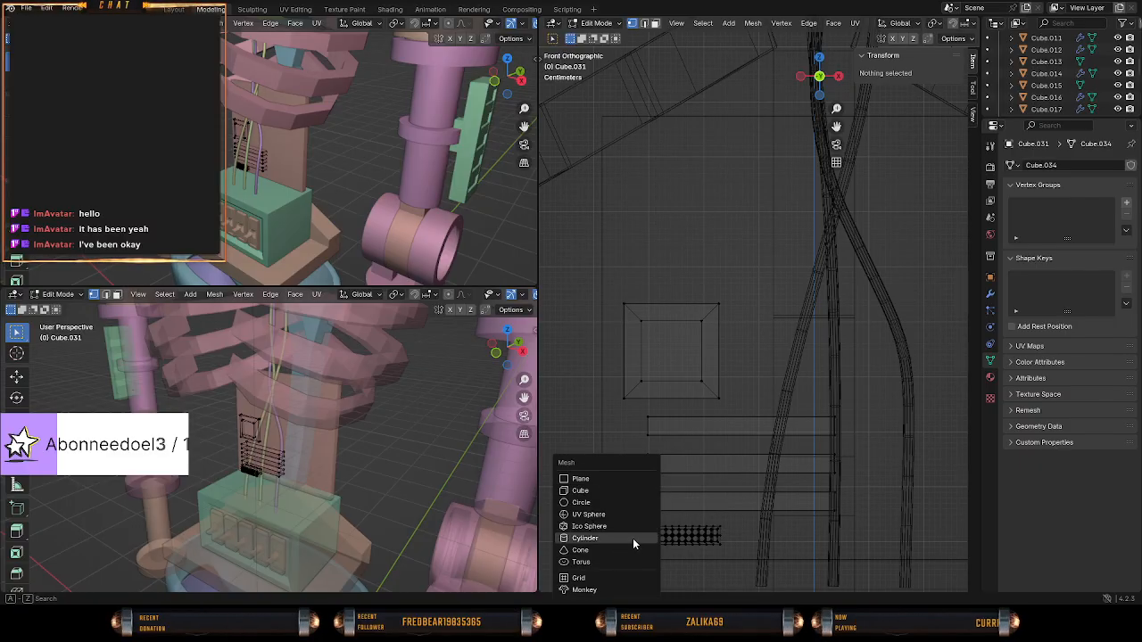
scroll(931, 419, "down", 2)
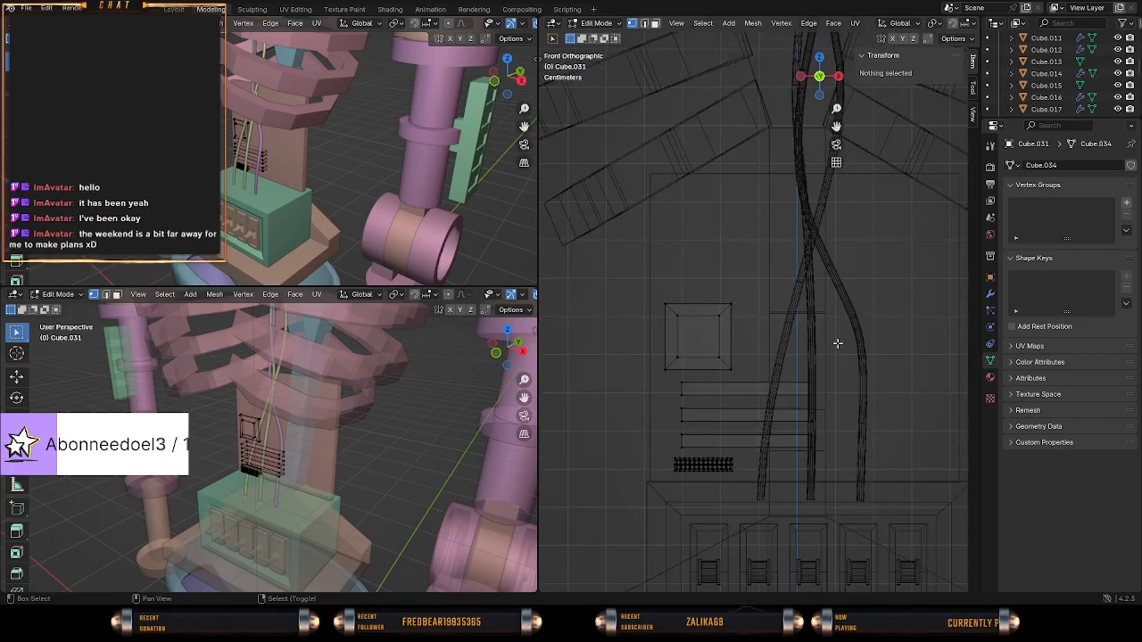
Delete the vertices of the uppermost horizontal bar, directly below the square block.
middle_click_drag(836, 345, 792, 360, "shift")
scroll(706, 357, "up", 2)
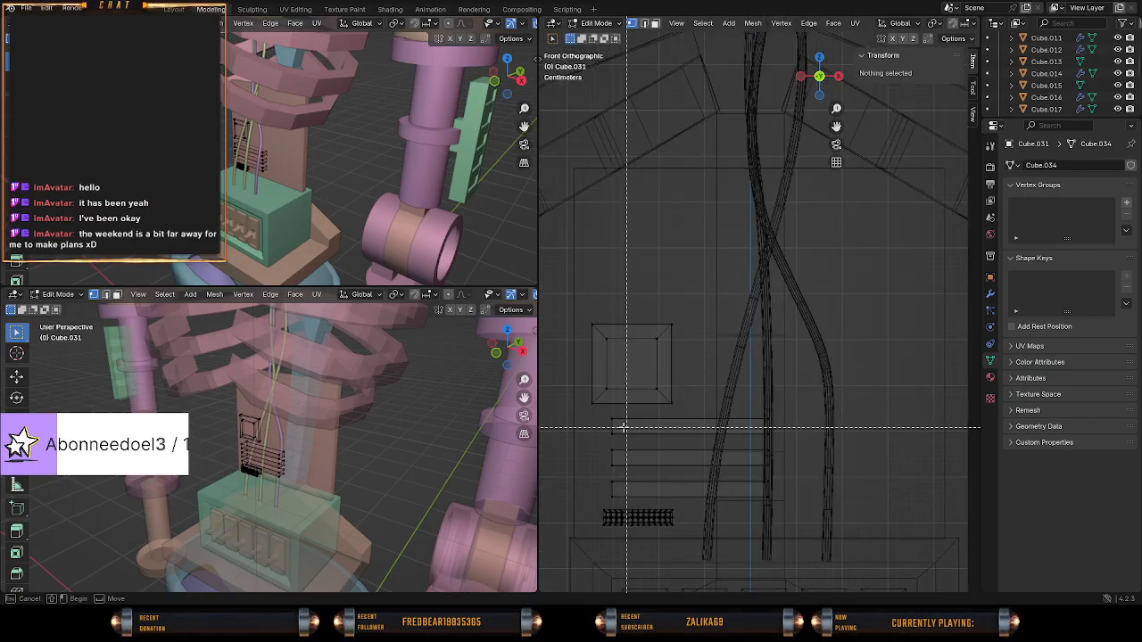
left_click_drag(601, 417, 804, 443)
key("x")
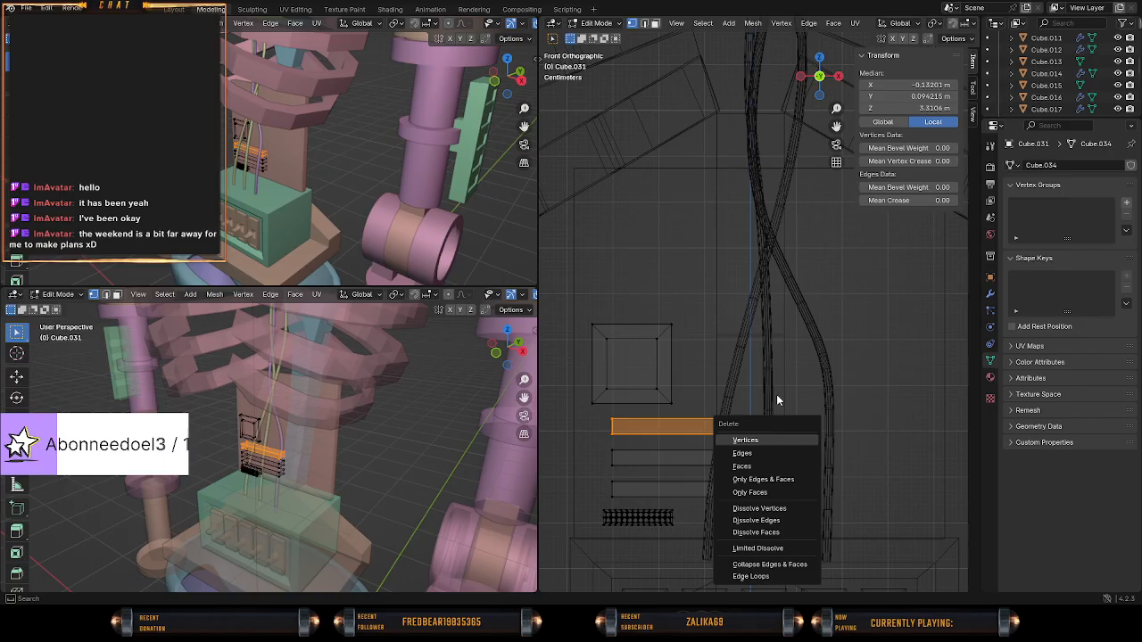
left_click(757, 447)
Select the whole square block and move it down about 0.07 m along Z towards the remaining bars.
left_click(653, 384)
key("ctrl+l")
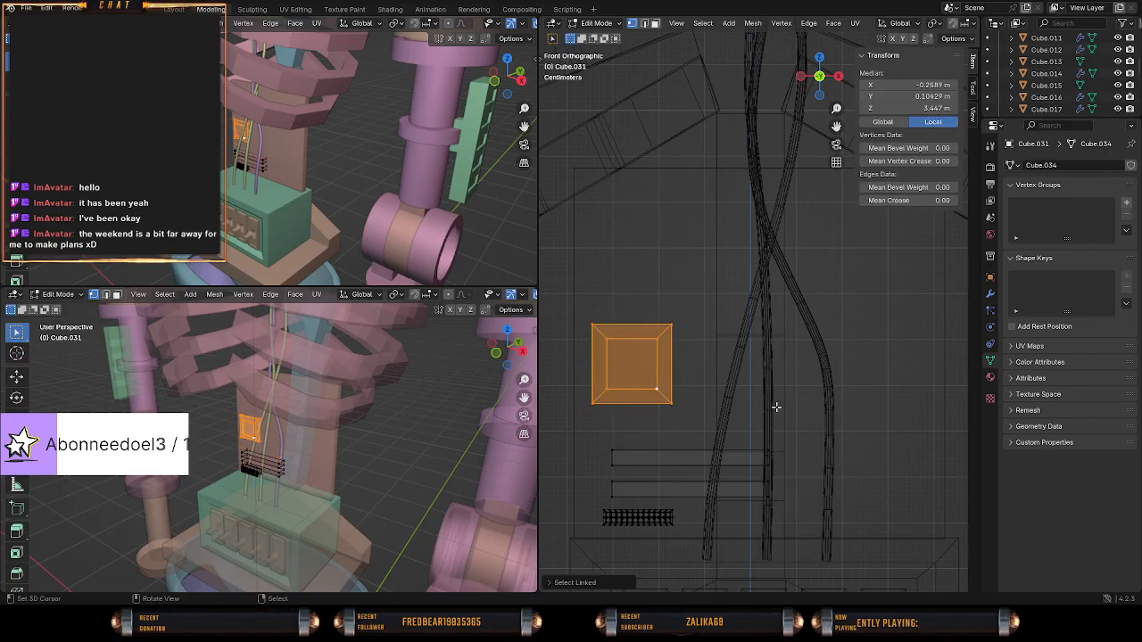
key("g")
key("z")
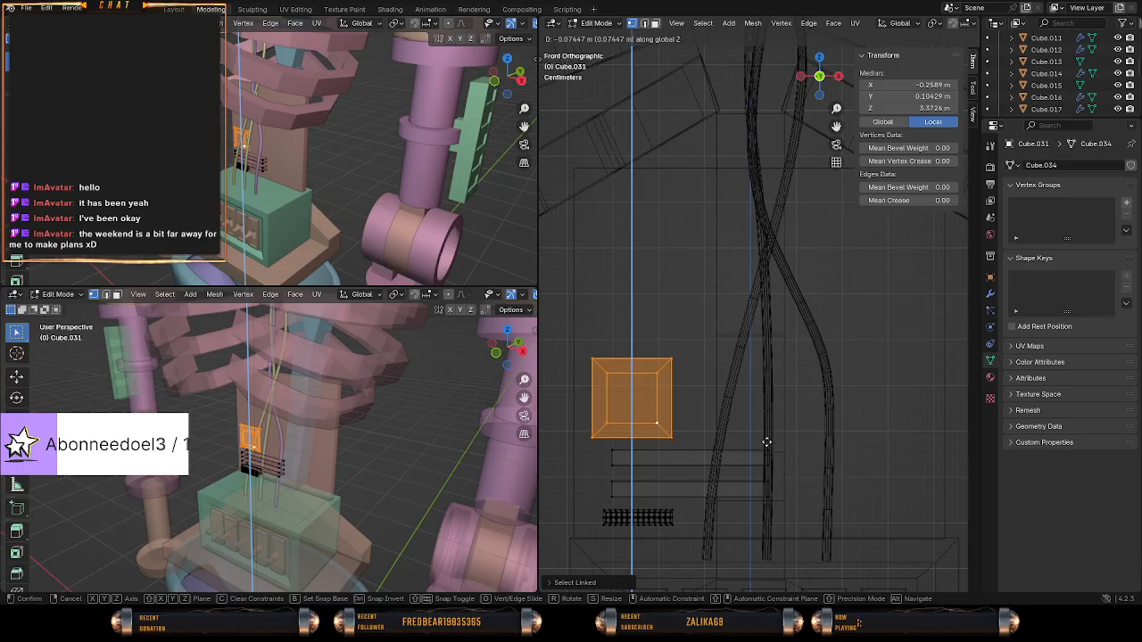
left_click(763, 416)
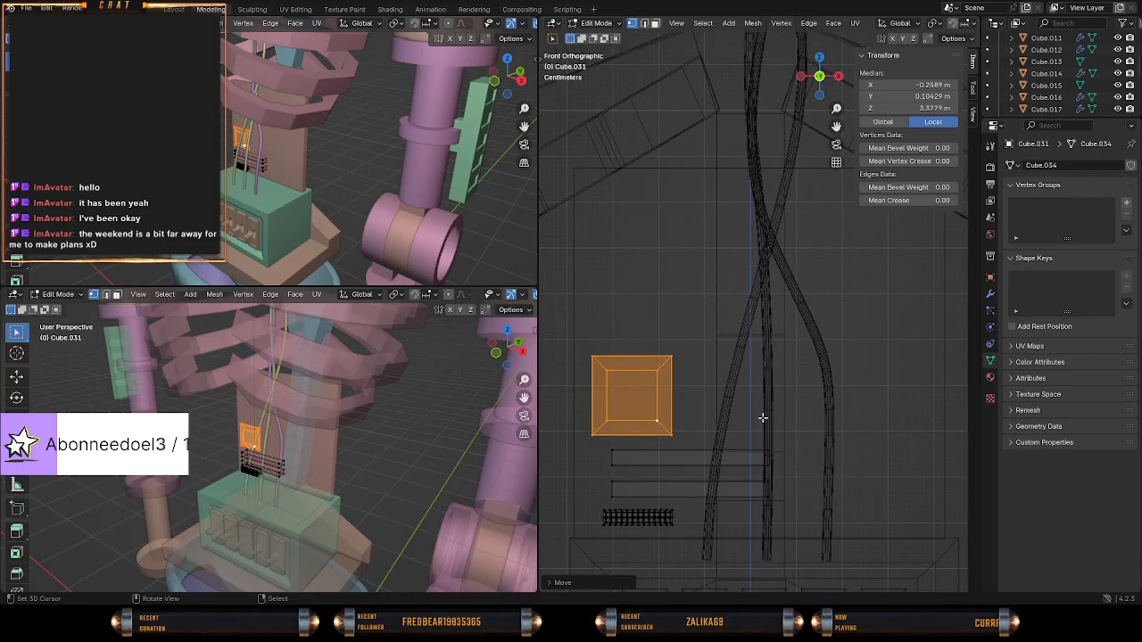
Add a cylinder to the mesh and rotate it 90° in the side view so its round face points forward.
key("shift+a")
key("shift+a")
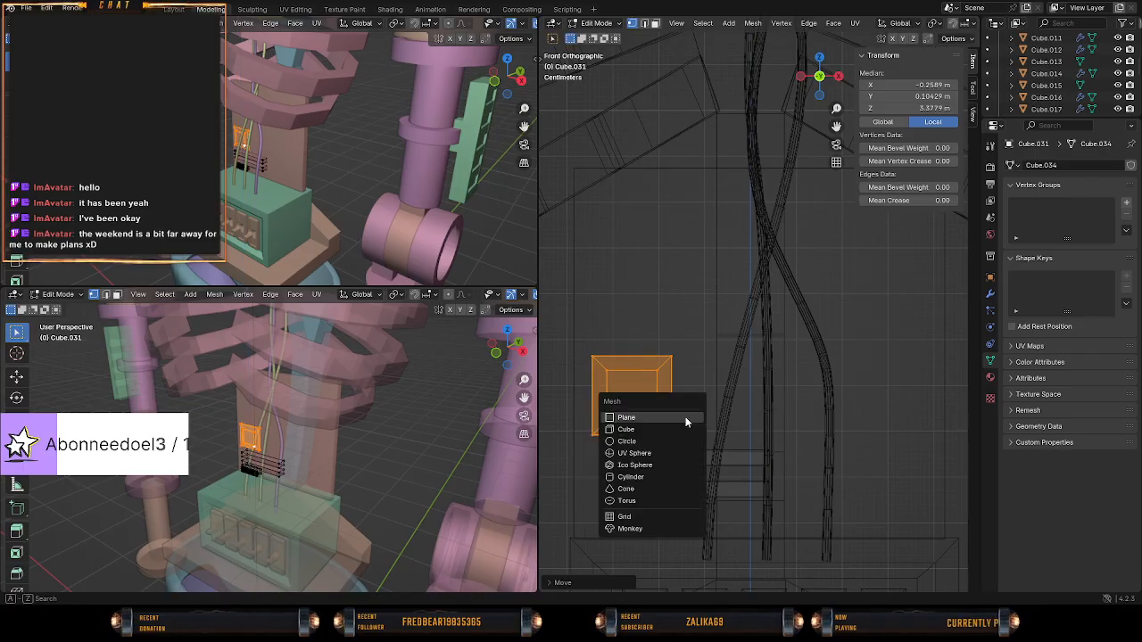
left_click(661, 477)
scroll(695, 471, "down", 5)
scroll(694, 471, "down", 5)
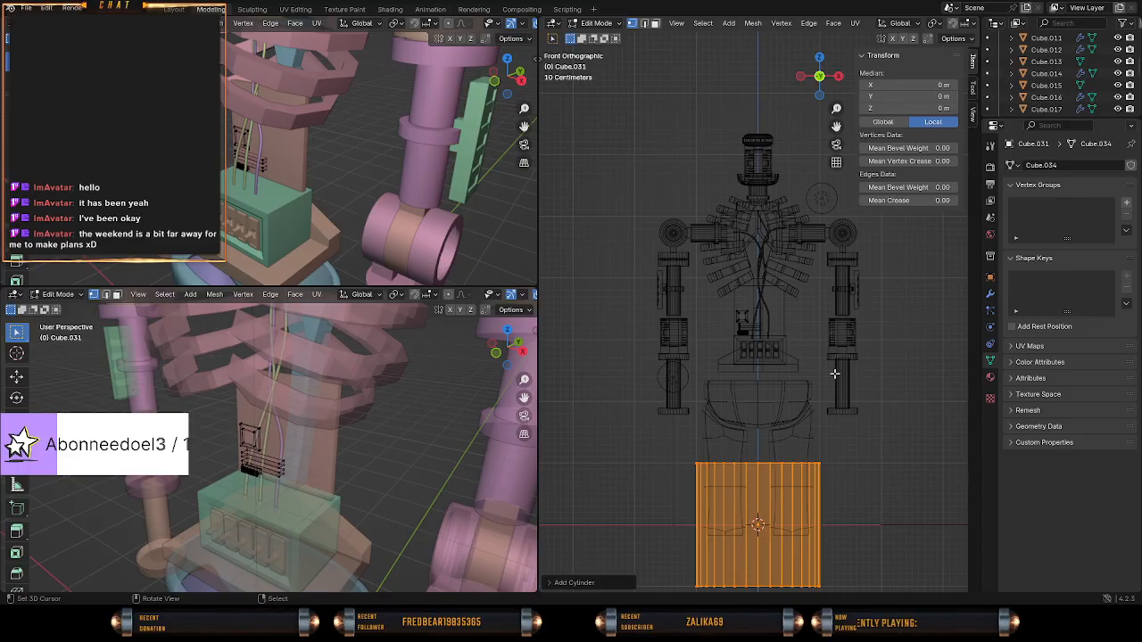
key("KP_3")
type("r")
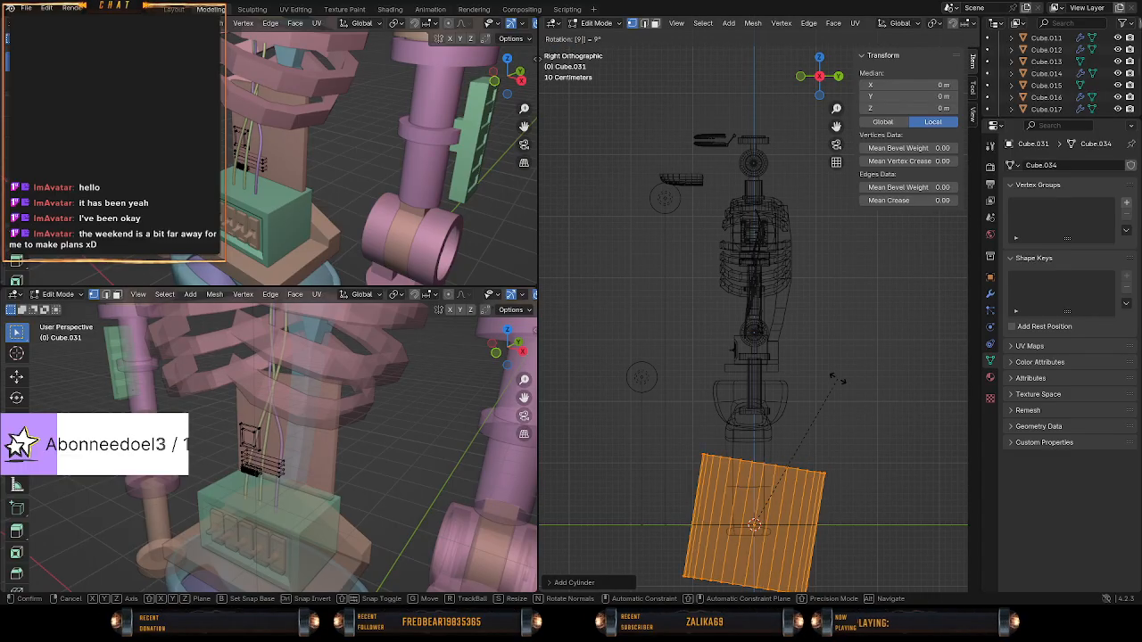
type("90")
key("Return")
key("KP_1")
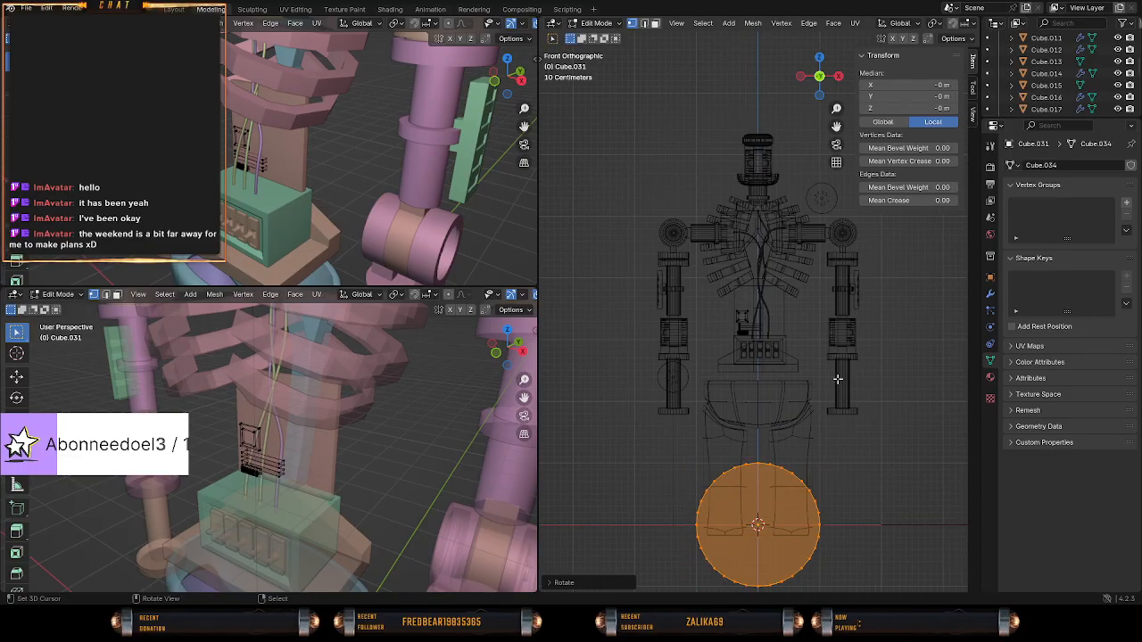
Move the cylinder up to the torso, scale it to about 0.032, and bring it down beside the horizontal bars.
key("g")
left_click(824, 270)
scroll(876, 309, "up", 7)
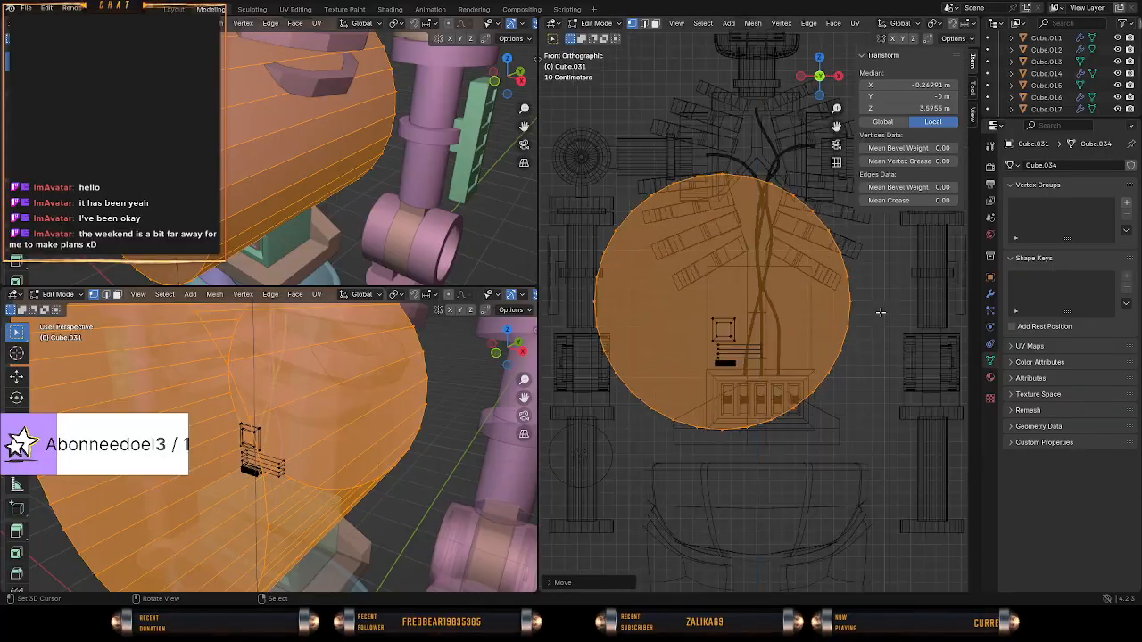
key("s")
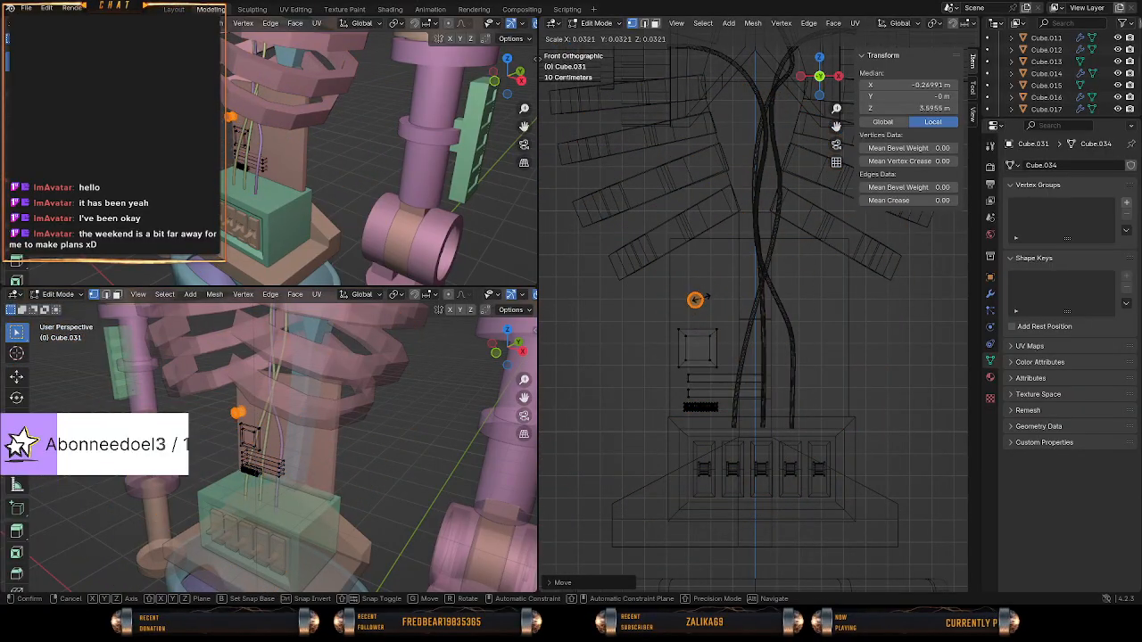
left_click(696, 299)
key("g")
left_click(692, 391)
scroll(687, 410, "up", 6)
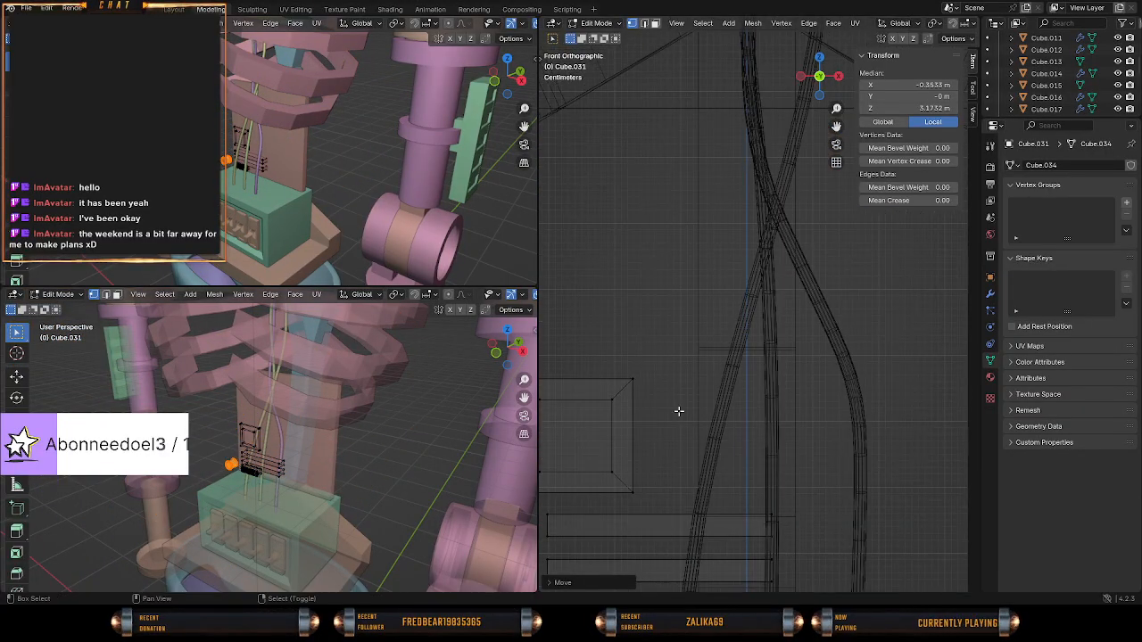
Shrink the cylinder to slightly less than the bar height and place it just off the lower bar's outer end.
key("s")
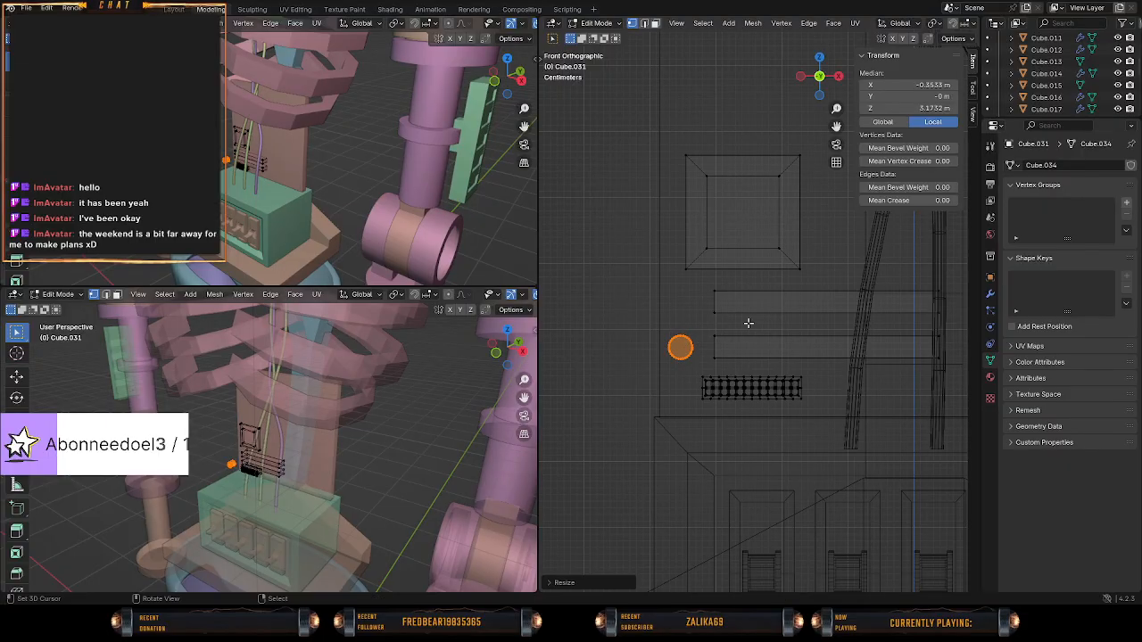
left_click(742, 322)
key("g")
right_click(757, 329)
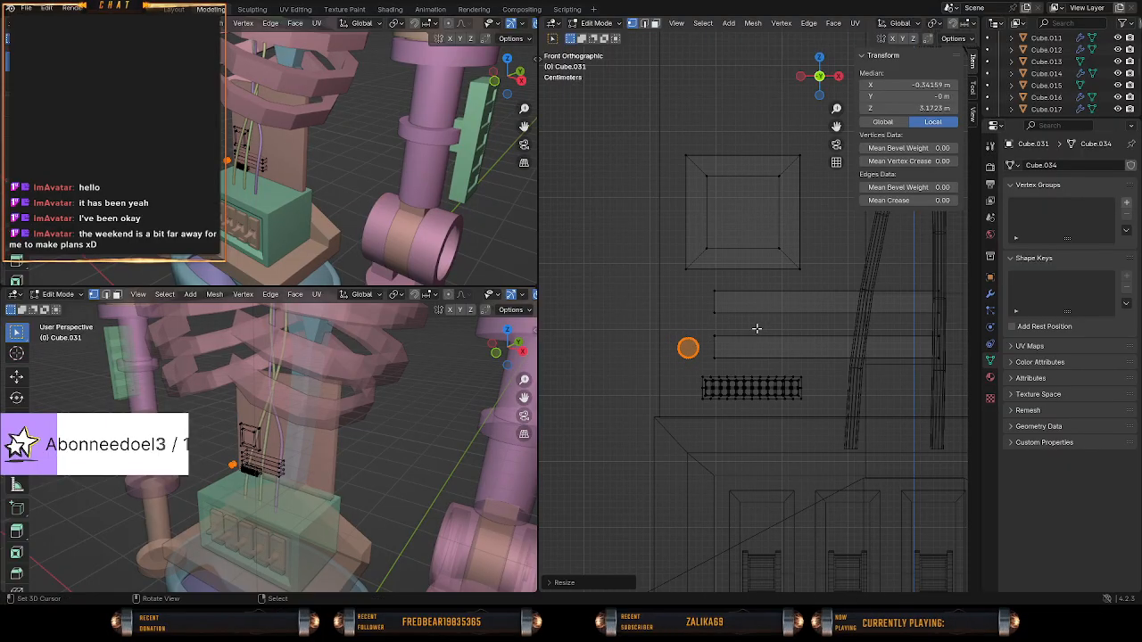
key("g")
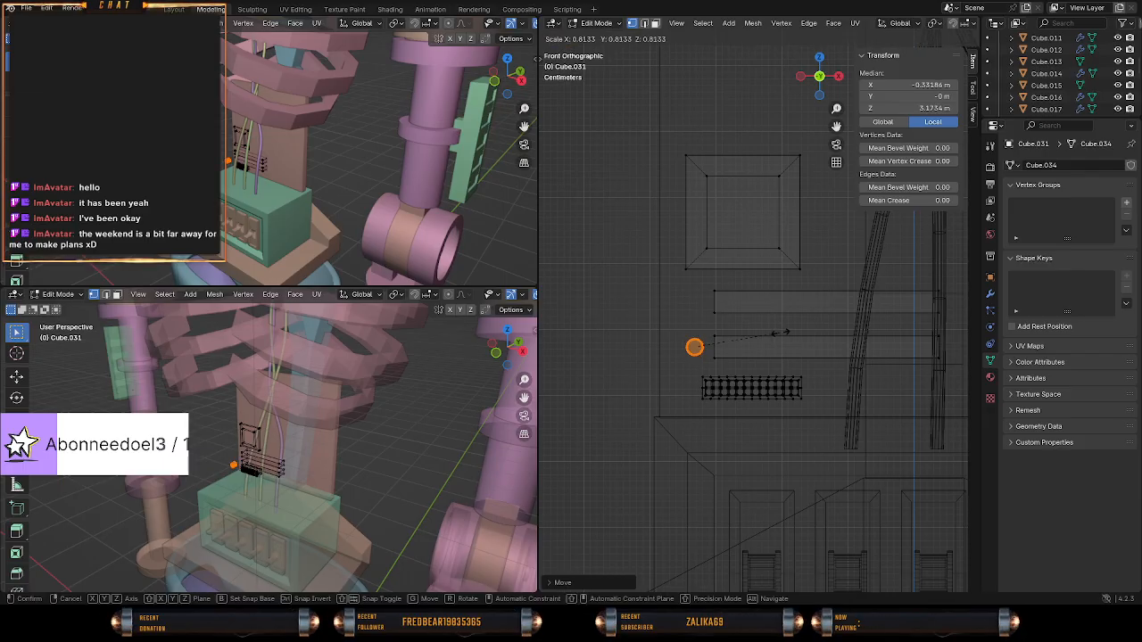
right_click(778, 332)
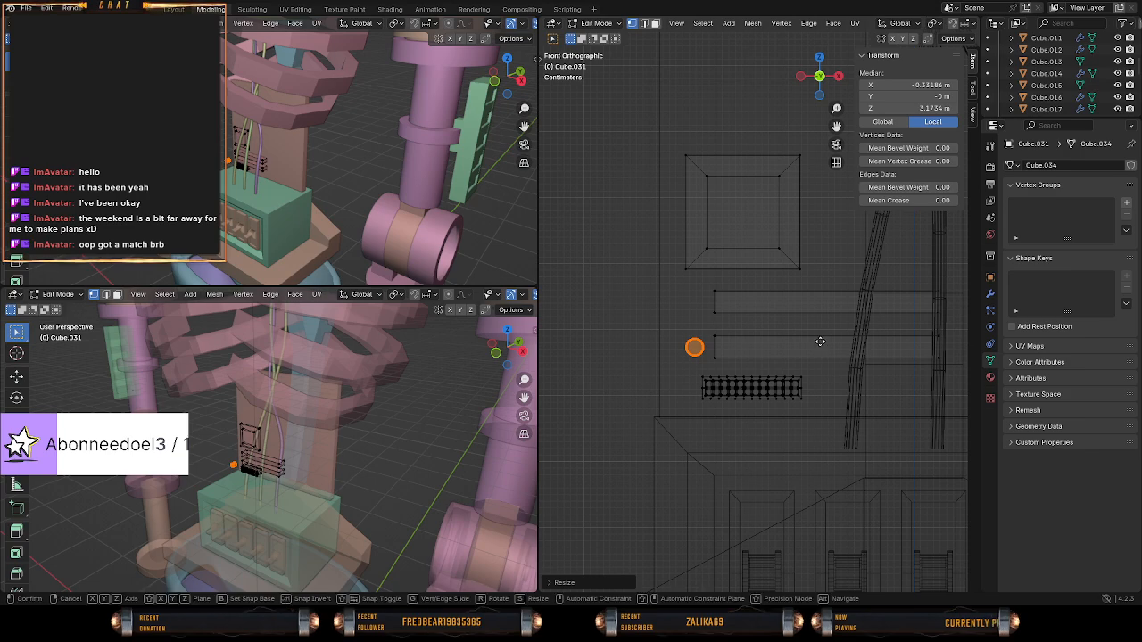
key("g")
right_click(818, 330)
Duplicate the cylinder about 0.047 m upward along Z and deselect everything.
key("shift+d")
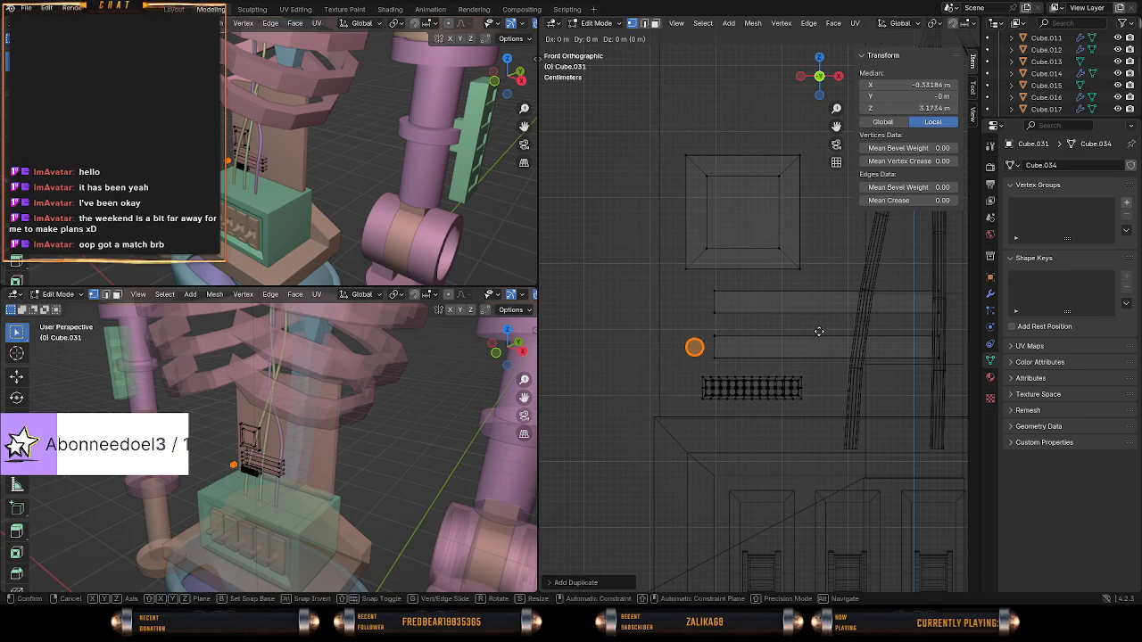
key("z")
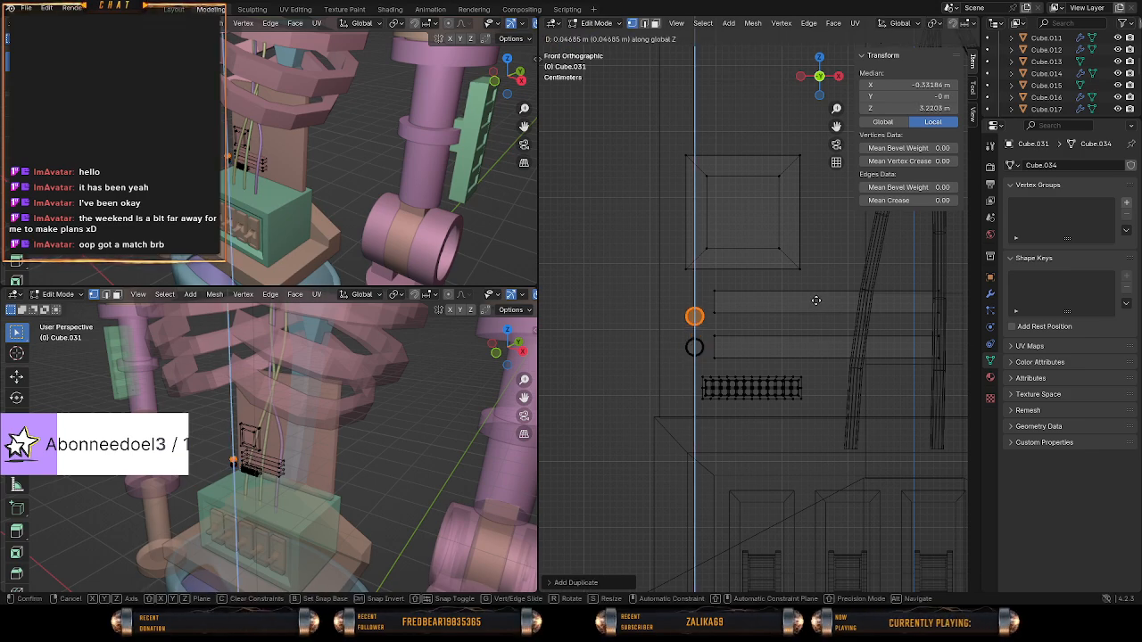
left_click(816, 301)
key("a")
key("alt+a")
Select the upper horizontal bar, move it down about 0.023 m along Z level with the upper cylinder, and deselect everything.
middle_click_drag(816, 301, 757, 294, "shift")
left_click_drag(648, 277, 922, 314)
key("g")
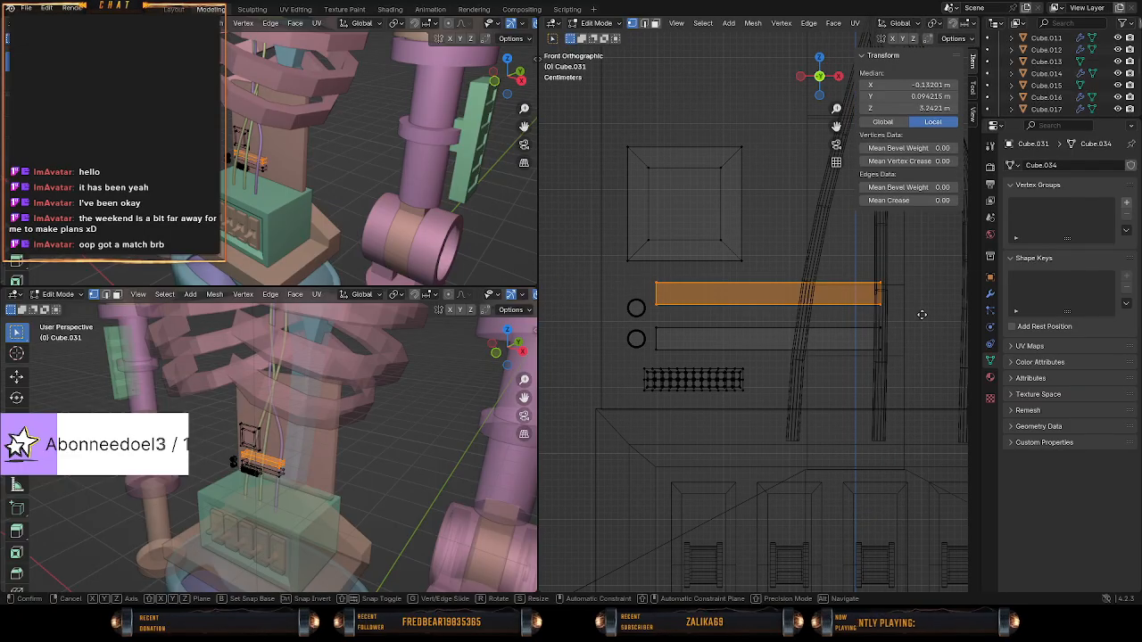
key("z")
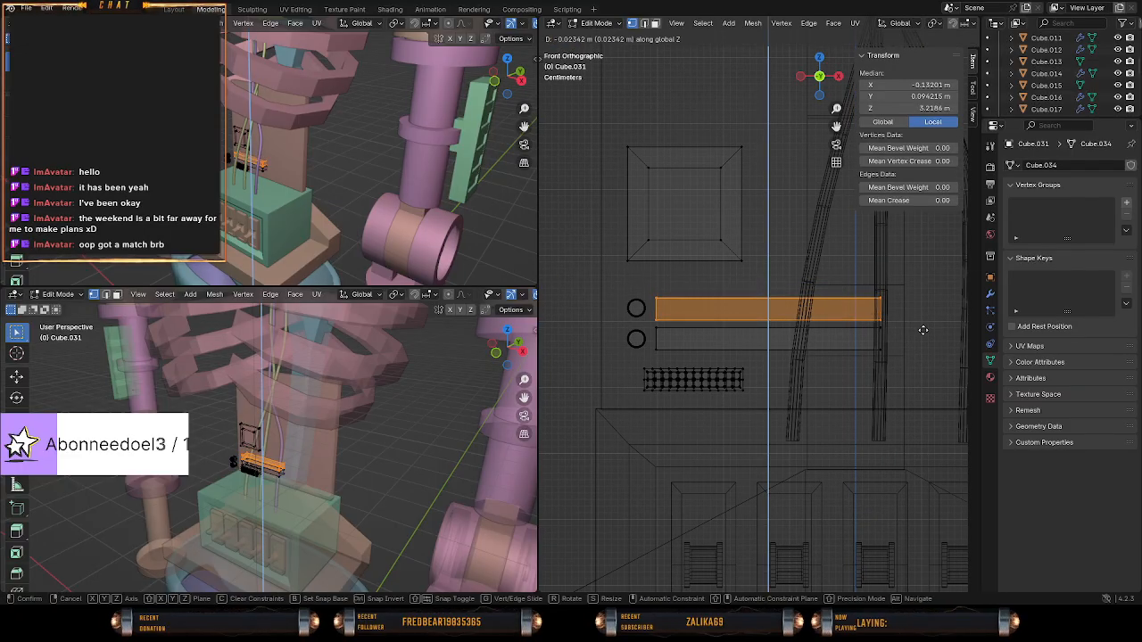
left_click(910, 330)
key("a")
key("alt+a")
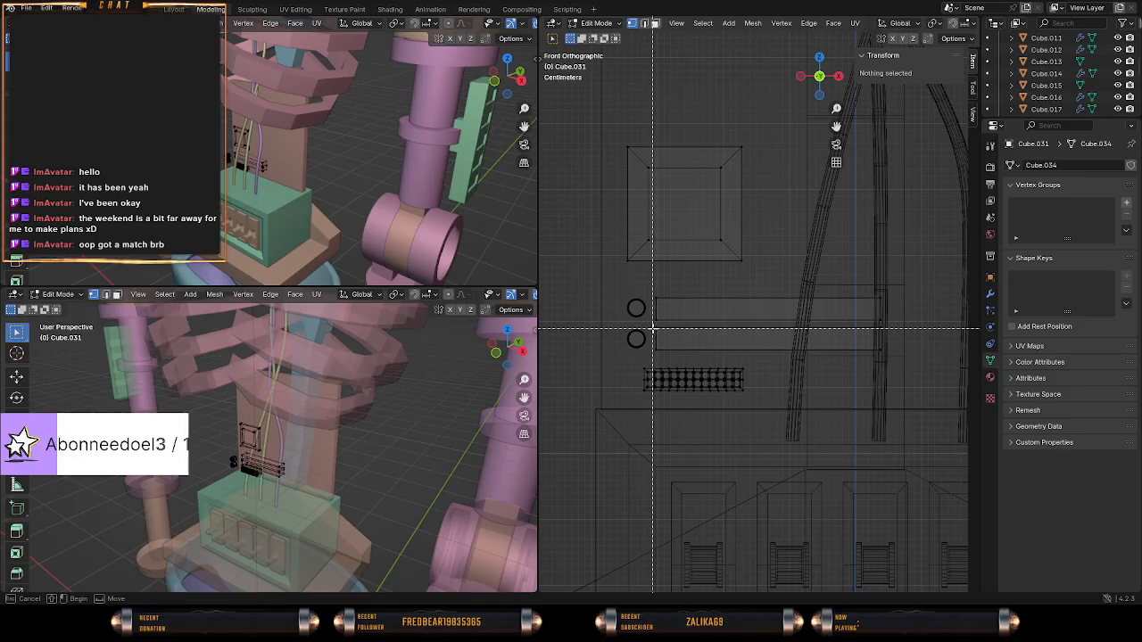
Select all vertices of the lower horizontal bar and move it down about 0.001 m along Z.
left_click_drag(653, 325, 890, 360)
key("c")
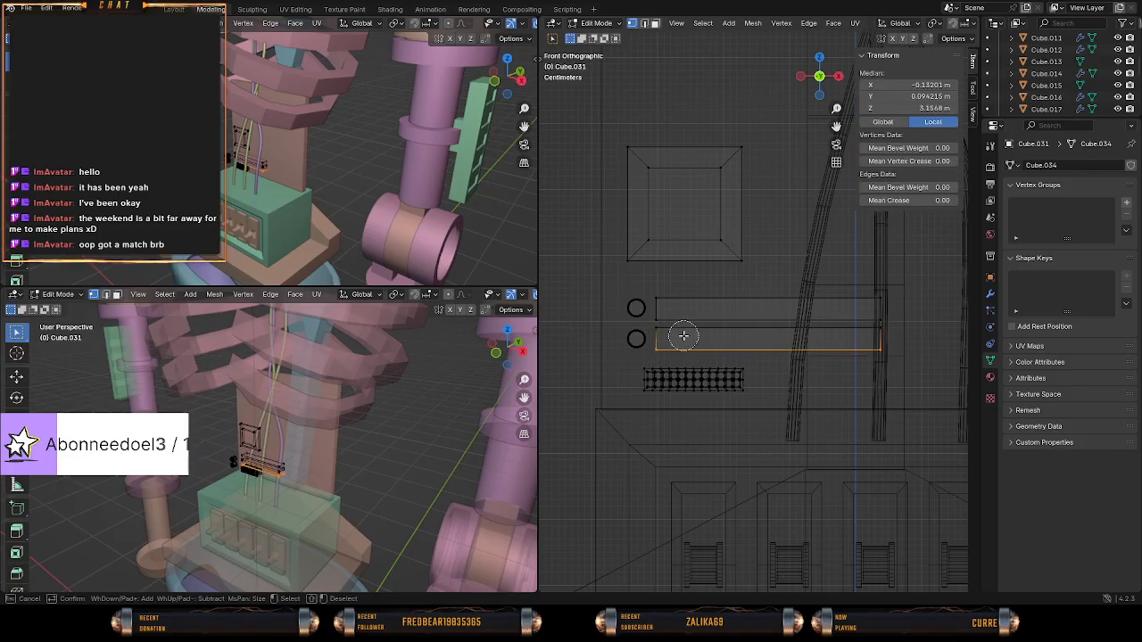
left_click(660, 340)
left_click(880, 342)
right_click(879, 342)
key("g")
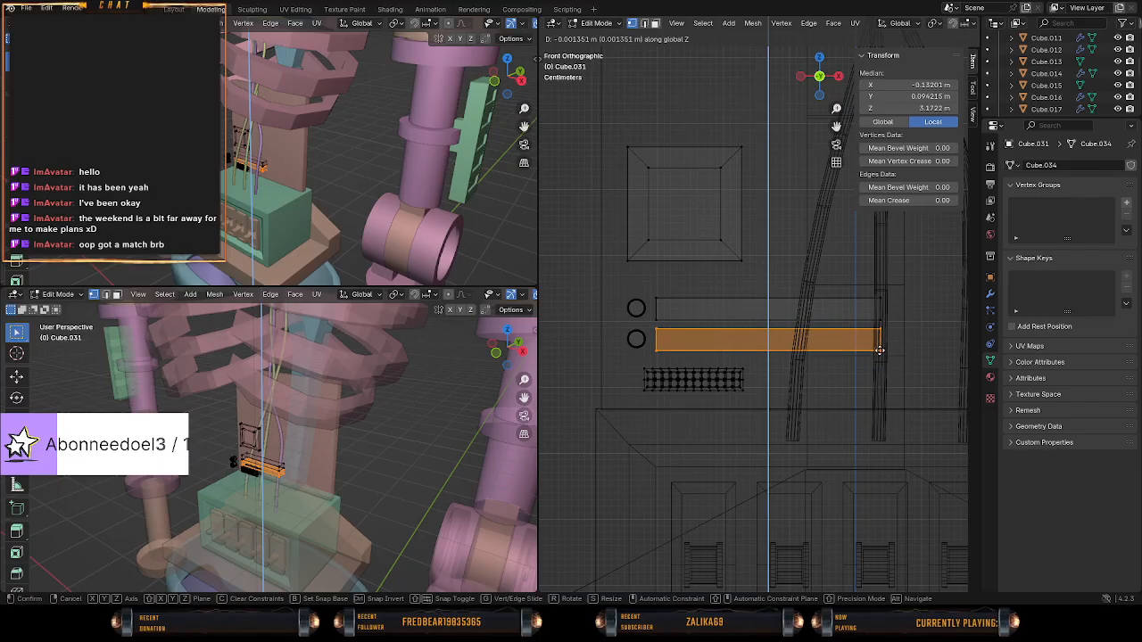
left_click(880, 350)
Select only the two small cylinders and move them down about 0.002 m along Z to line up with the bars.
scroll(826, 319, "up", 3)
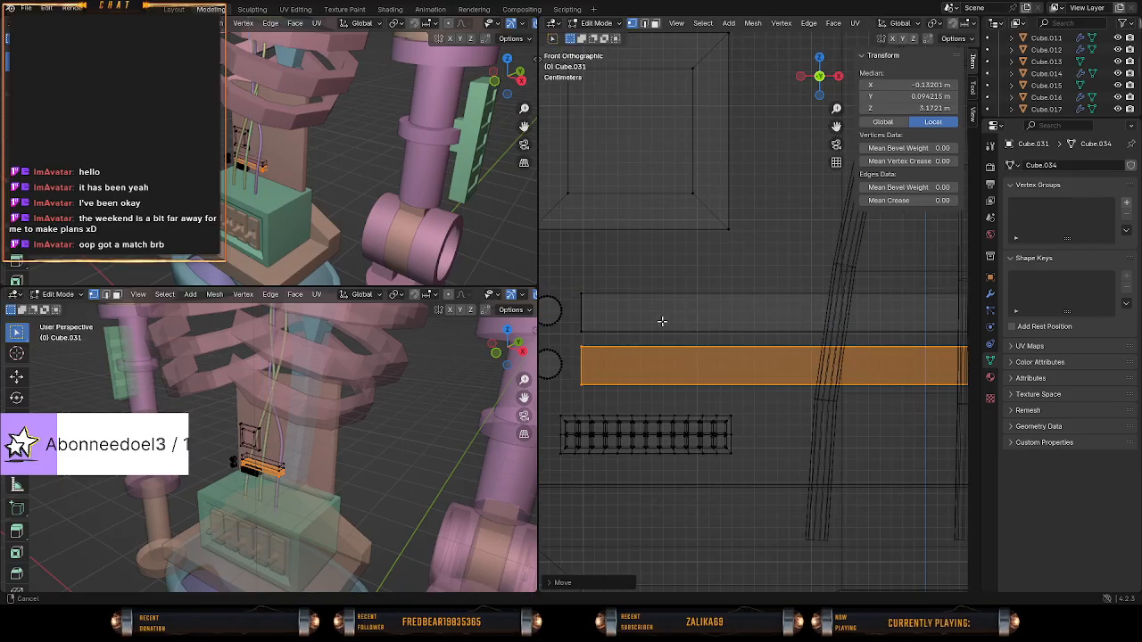
scroll(643, 327, "up", 1)
middle_click_drag(616, 330, 788, 357, "shift")
scroll(786, 360, "up", 1)
key("a")
key("a")
left_click_drag(624, 303, 699, 473)
key("g")
key("z")
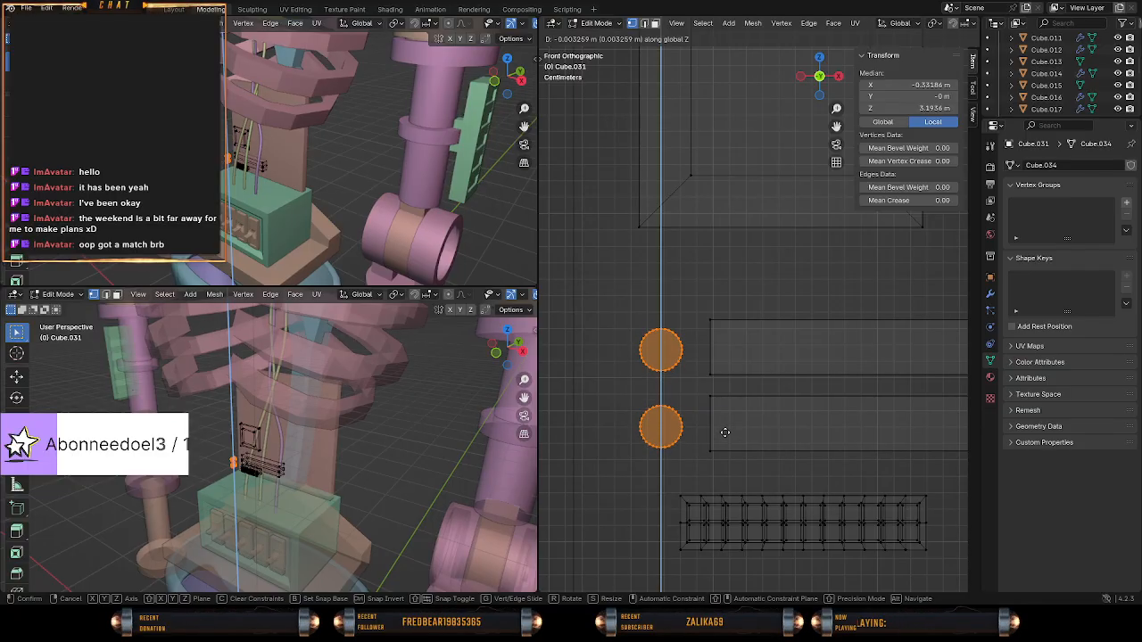
left_click(725, 431)
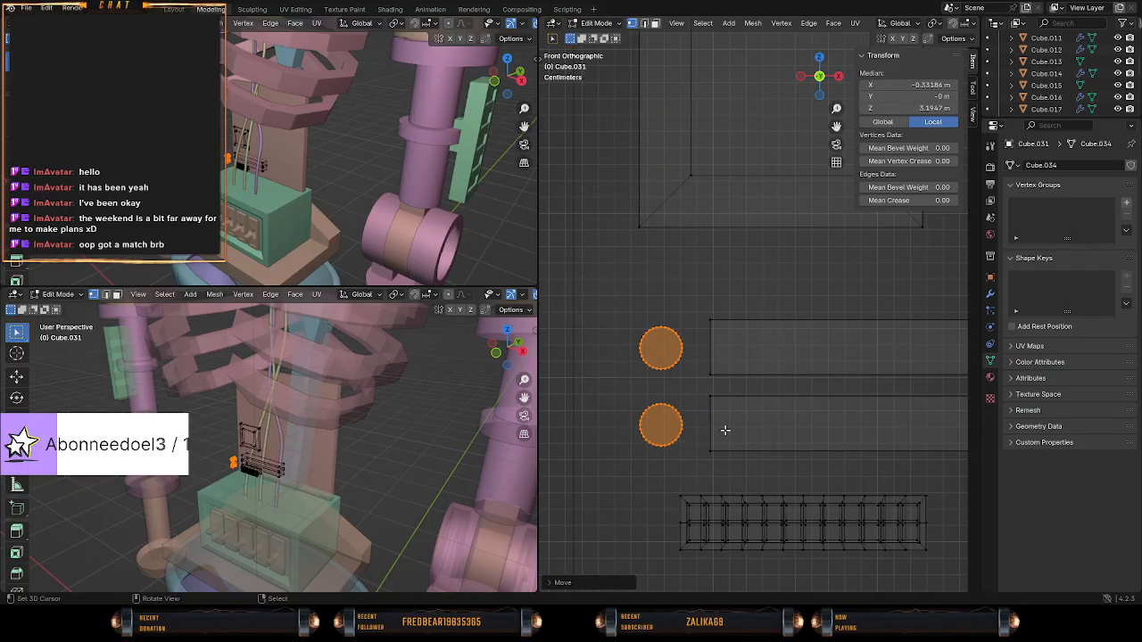
Select both linked cylinders from a side perspective and move them about 0.104 m along Y towards the backplate.
scroll(725, 431, "down", 5)
middle_click_drag(780, 250, 691, 433, "shift")
key("a")
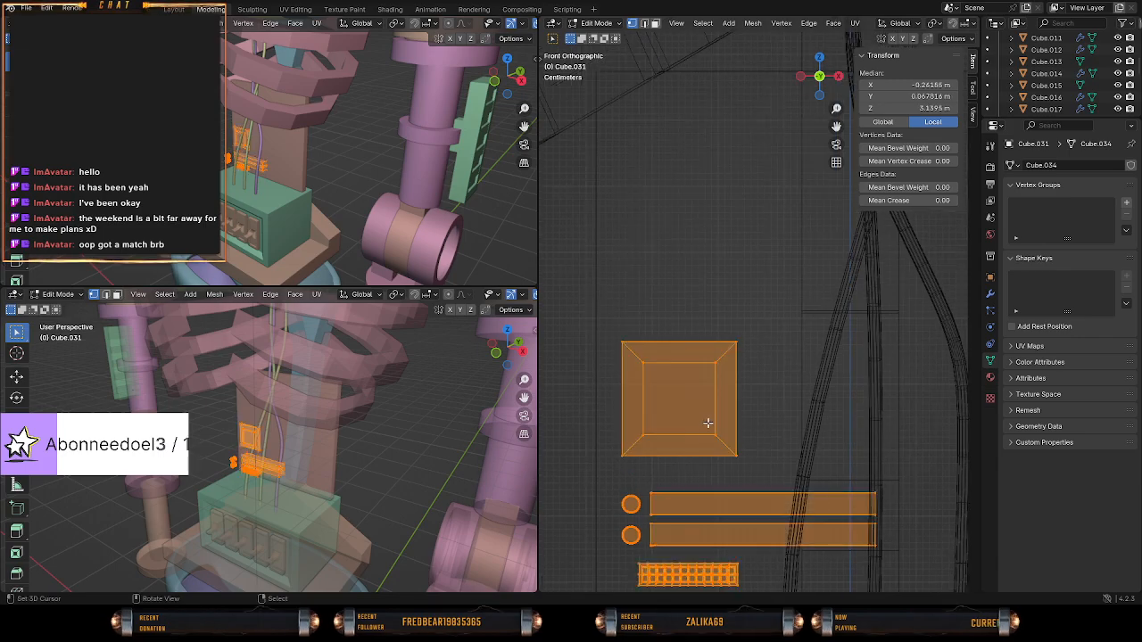
key("alt+a")
middle_click_drag(726, 324, 792, 444)
key("l")
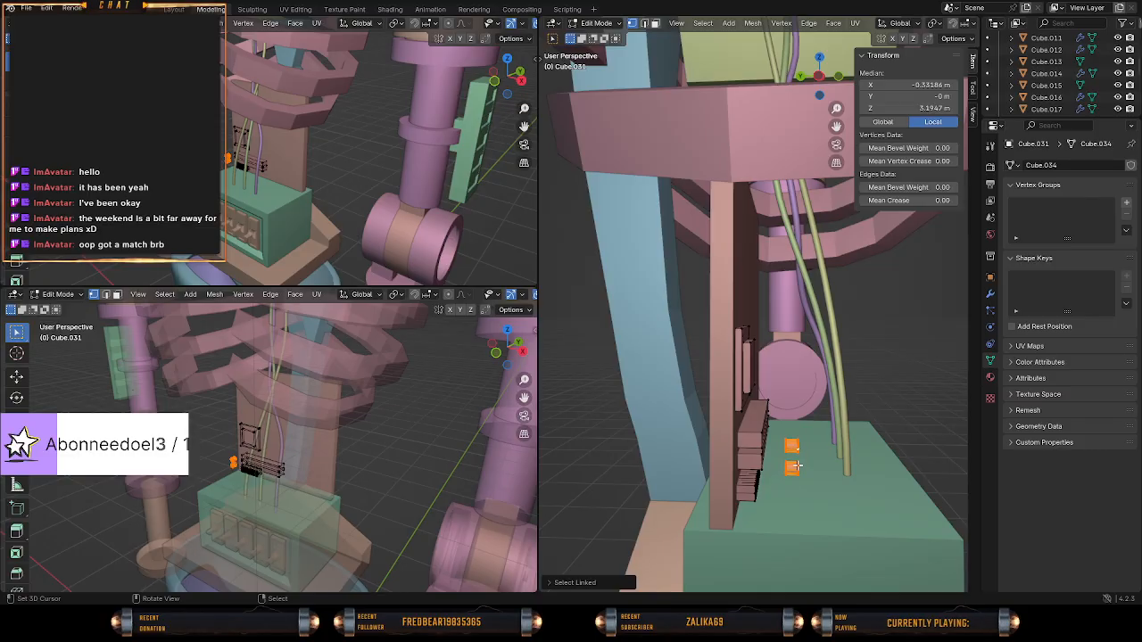
key("g")
key("y")
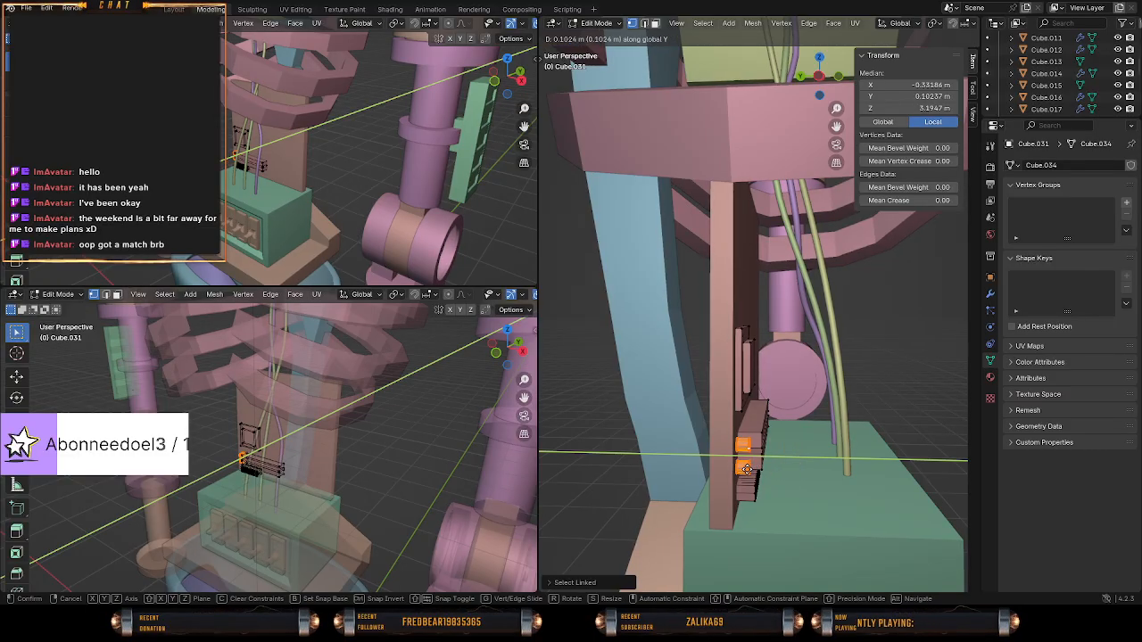
left_click(737, 471)
Push both cylinders about 0.003 m further along Y against the backplate, using wireframe display.
mouse_move(741, 469)
middle_mouse_down()
mouse_move(765, 436)
mouse_move(729, 434)
mouse_move(753, 428)
middle_mouse_up()
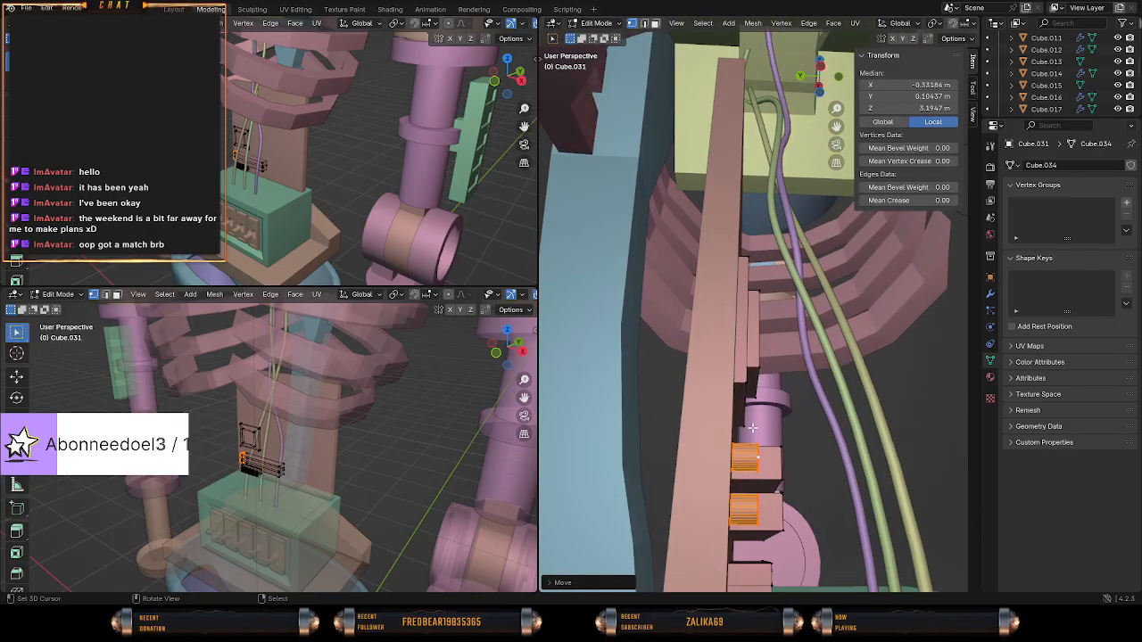
key("z")
left_click(671, 419)
mouse_move(670, 418)
middle_mouse_down()
mouse_move(668, 434)
mouse_move(685, 430)
mouse_move(639, 436)
mouse_move(786, 433)
mouse_move(623, 415)
mouse_move(664, 428)
middle_mouse_up()
key("g")
key("y")
left_click(672, 437)
Examine the backplate details from the front in solid shading outside Edit Mode, and return to editing the mesh.
key("Tab")
key("z")
left_click(791, 430)
key("KP_1")
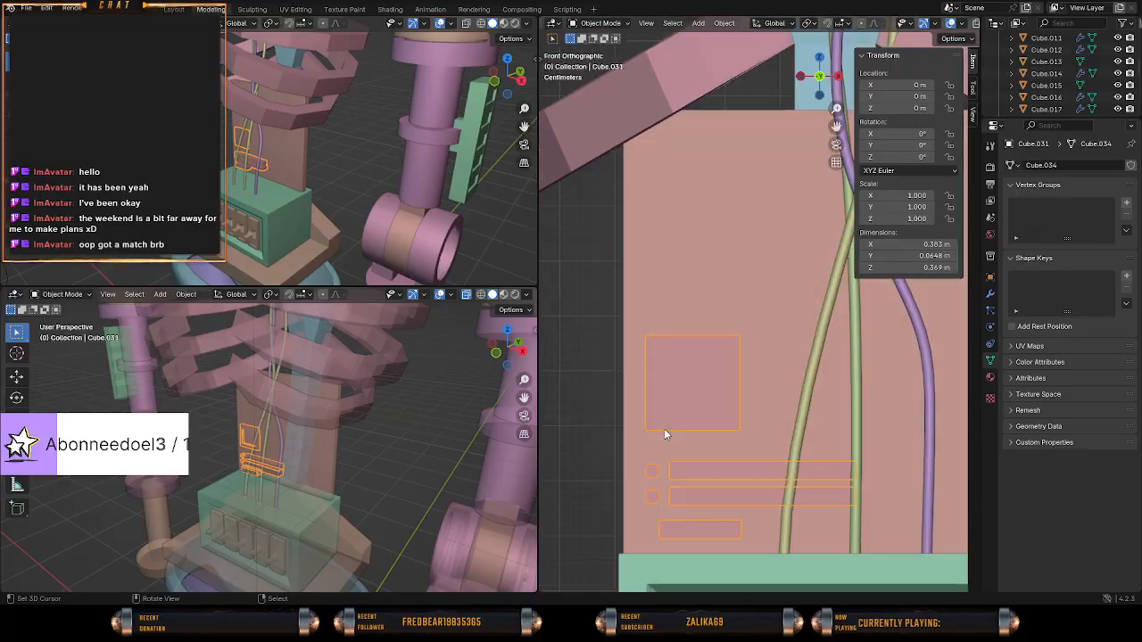
scroll(674, 411, "up", 5)
scroll(748, 398, "down", 5)
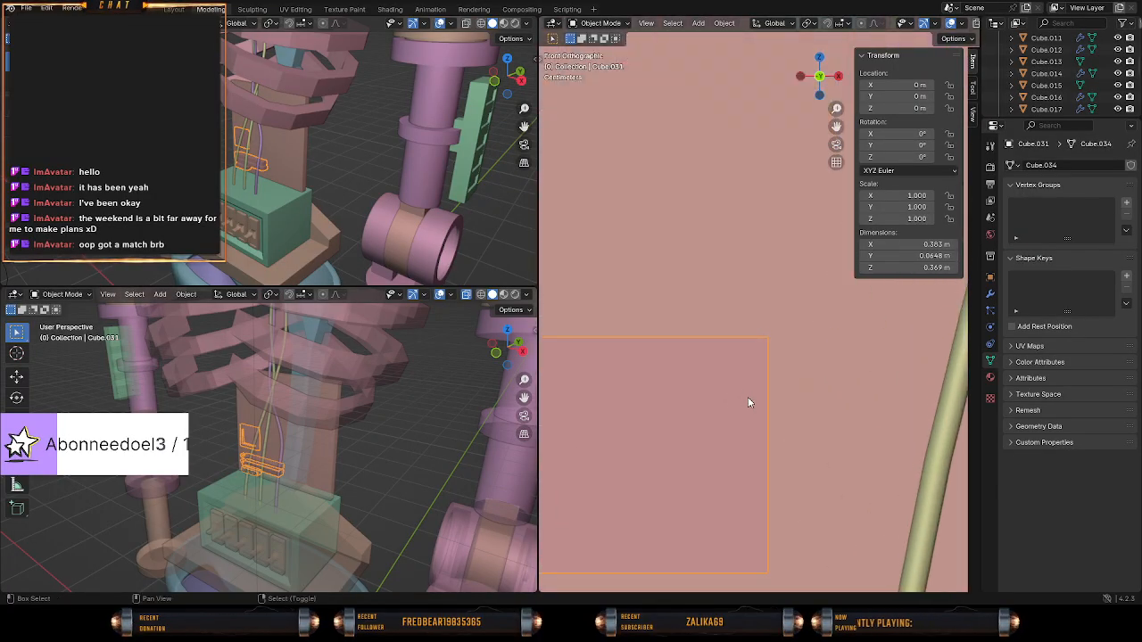
key("Tab")
key("alt+z")
middle_click_drag(752, 379, 699, 437, "shift")
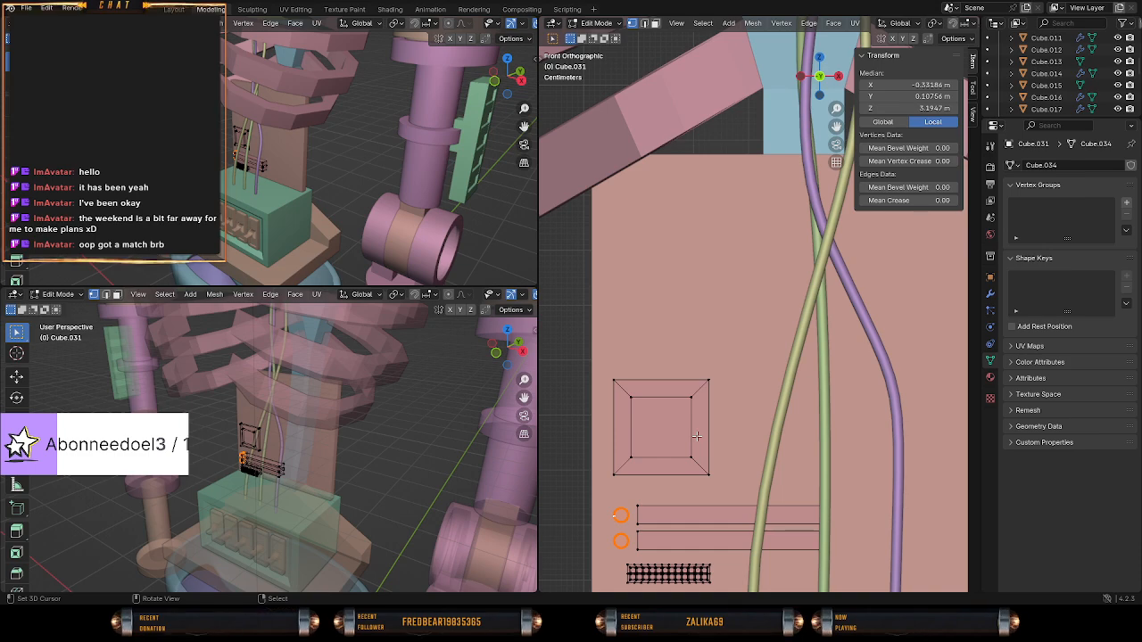
scroll(697, 436, "down", 5)
scroll(697, 436, "up", 5)
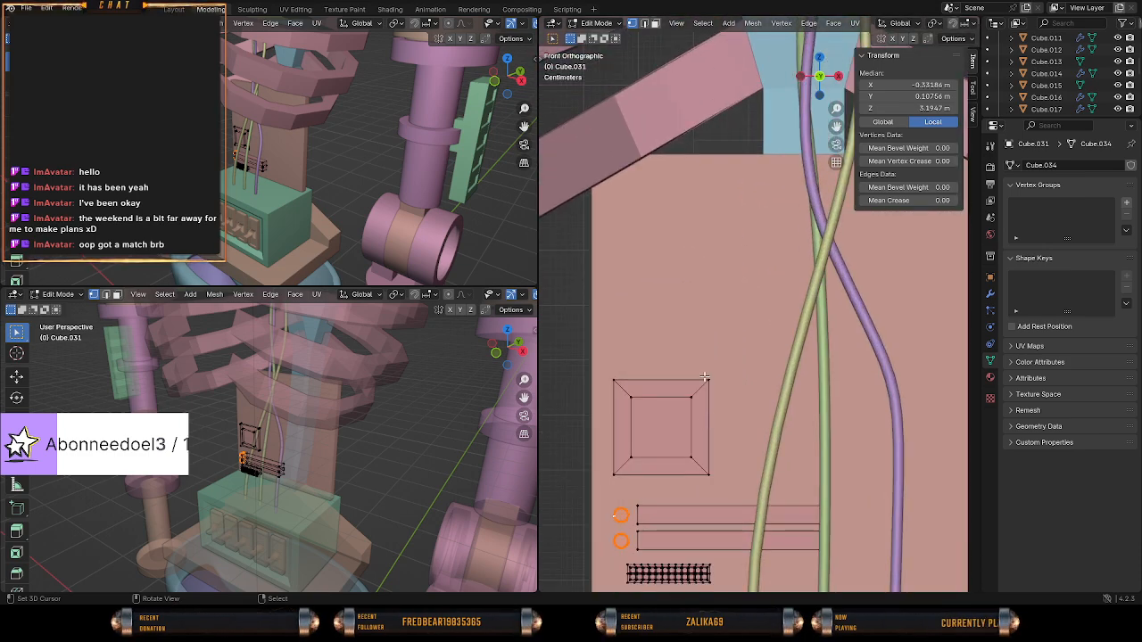
Add a cube to the mesh, move it up to the torso, and scale it down to a small block.
left_click(704, 379)
key("shift+a")
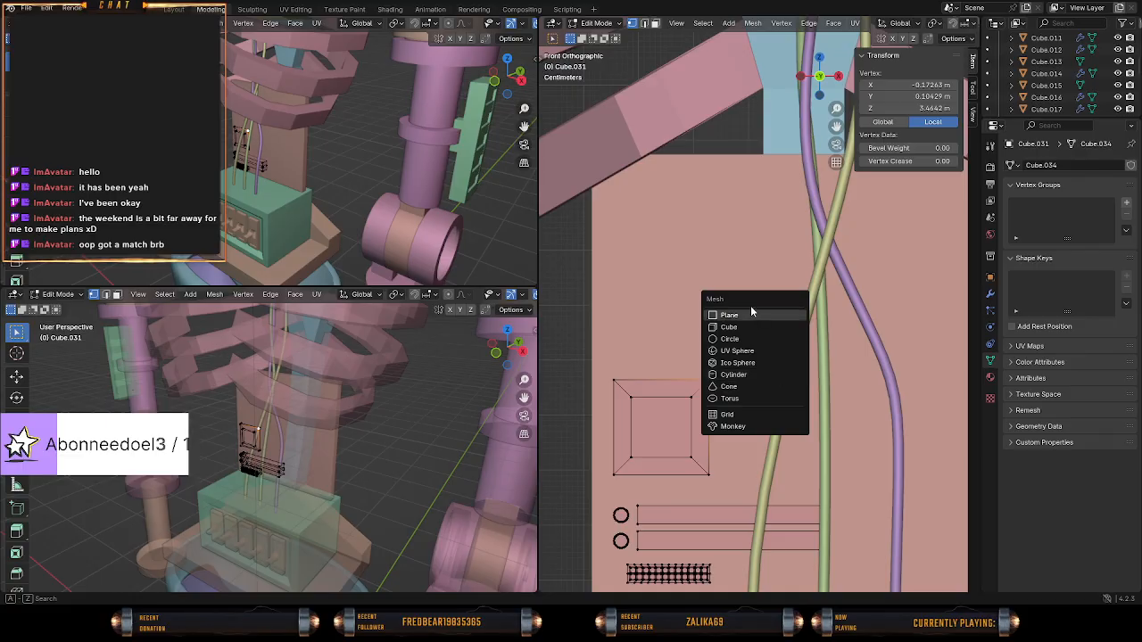
left_click(741, 326)
scroll(767, 422, "down", 5)
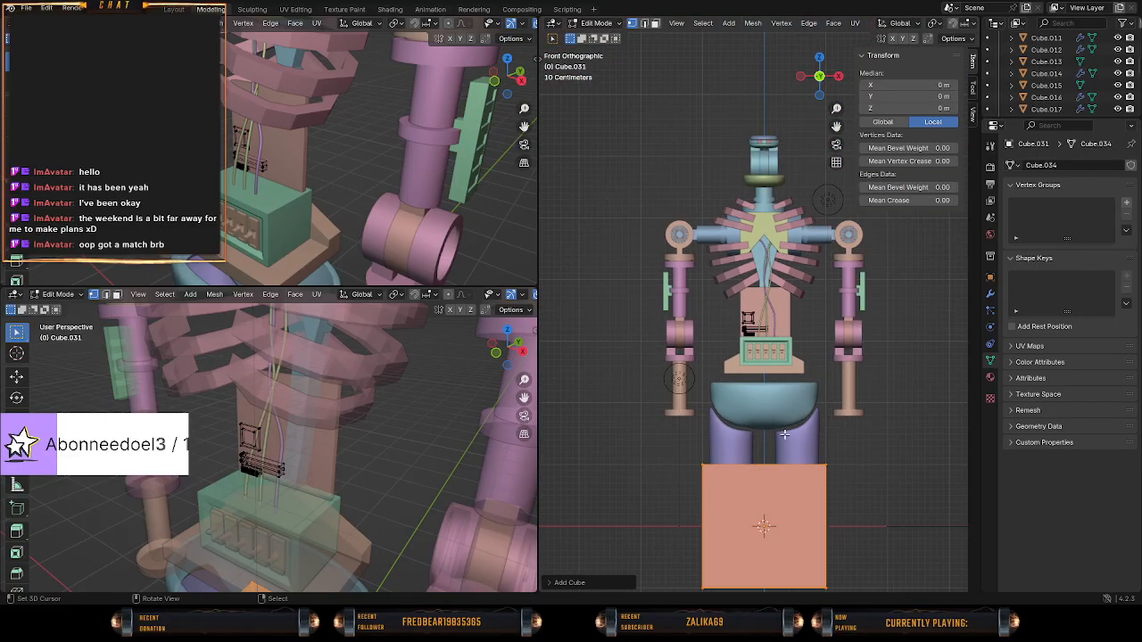
key("g")
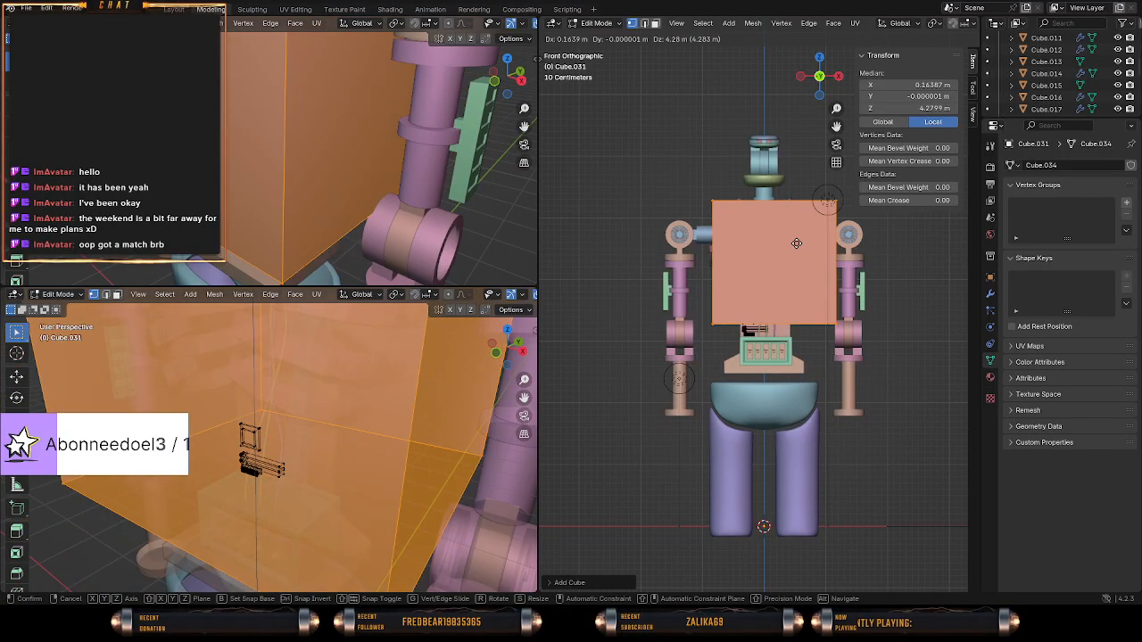
left_click(816, 348)
key("s")
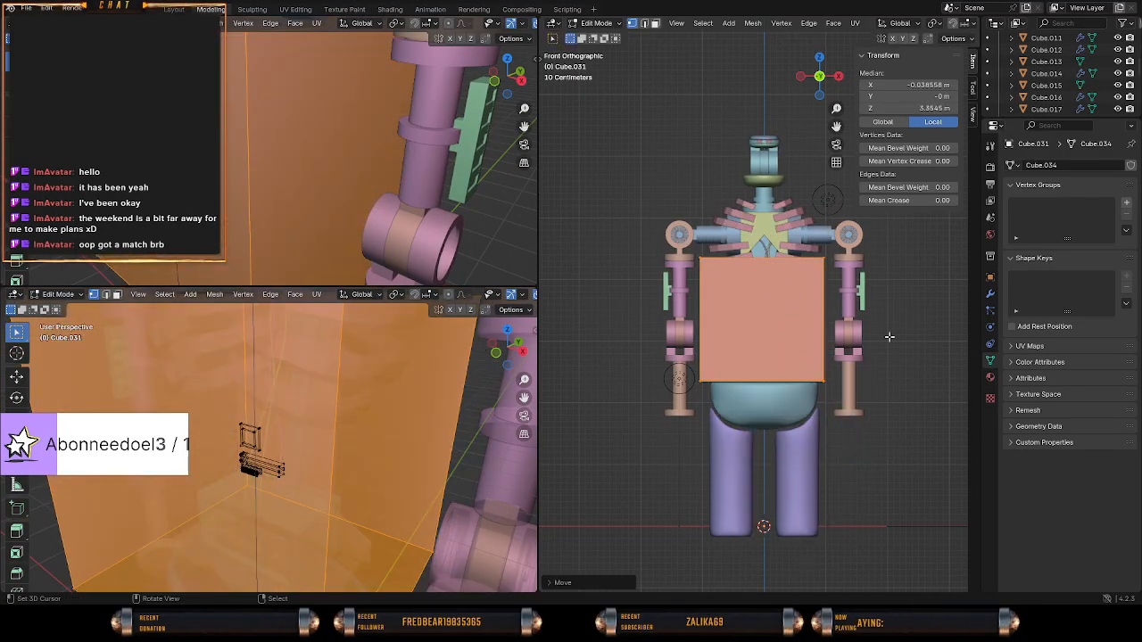
left_click(782, 317)
Move the new cube about 0.17 m along negative X and 0.31 m up so it sits above the square block.
scroll(781, 317, "up", 9)
mouse_move(795, 343)
middle_mouse_down("shift")
mouse_move(793, 308)
mouse_move(801, 394)
mouse_move(788, 377)
mouse_move(790, 331)
middle_mouse_up("shift")
scroll(795, 391, "up", 1)
scroll(794, 390, "up", 2)
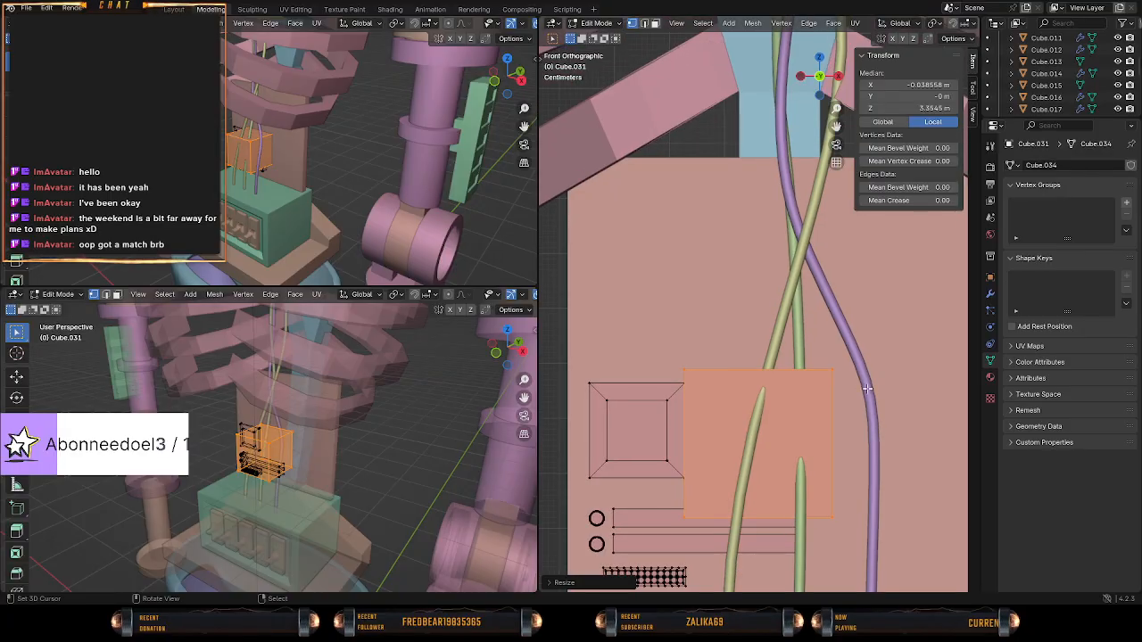
key("g")
left_click(773, 219)
Flatten the new cube along Y to about 0.1 of its depth in the side view and return to solid shading.
key("KP_3")
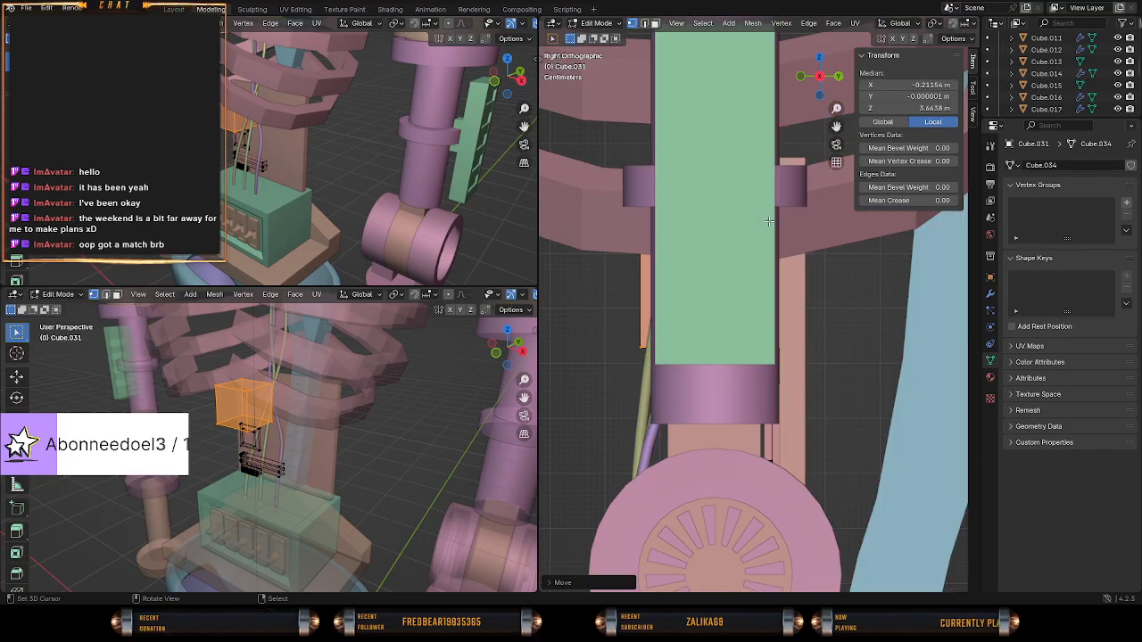
key("shift+z")
key("s")
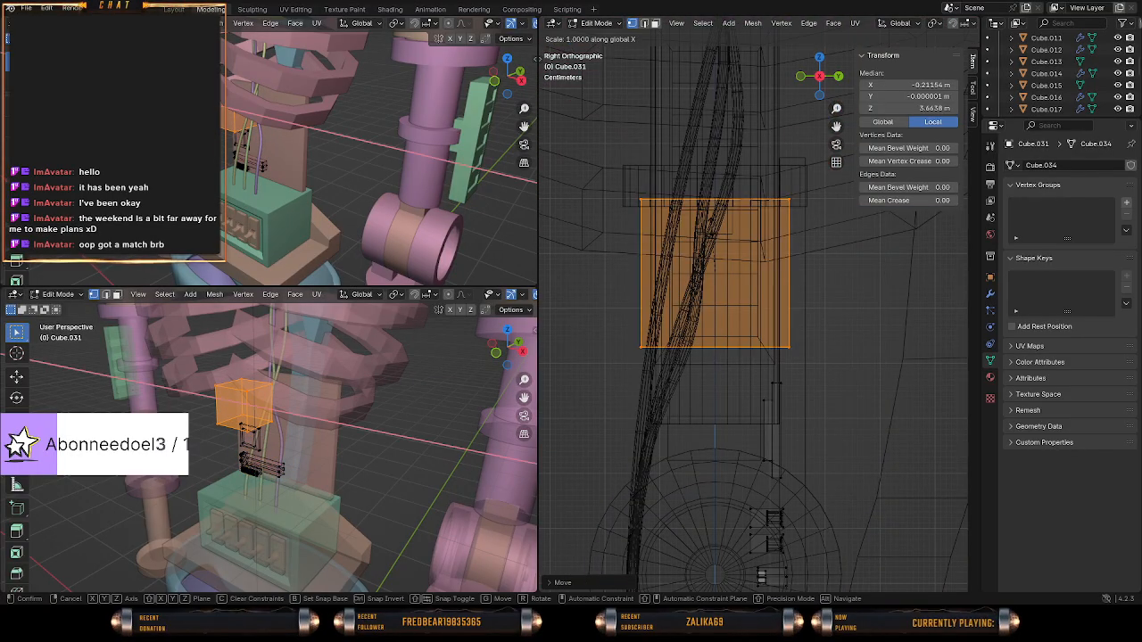
key("y")
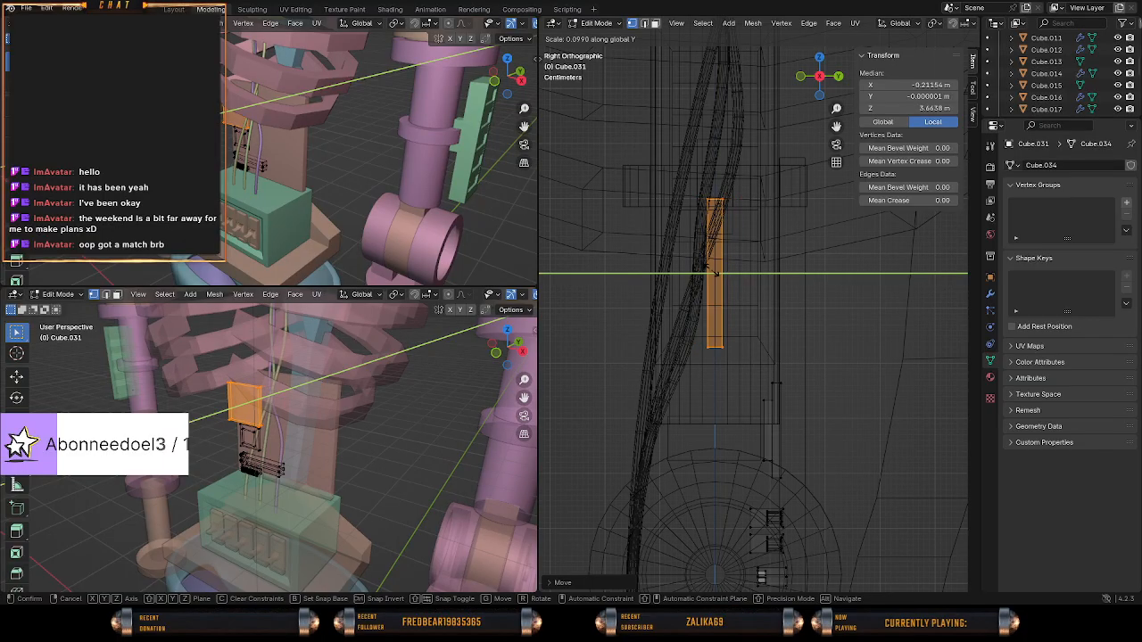
left_click(713, 269)
key("ctrl+KP_3")
key("z")
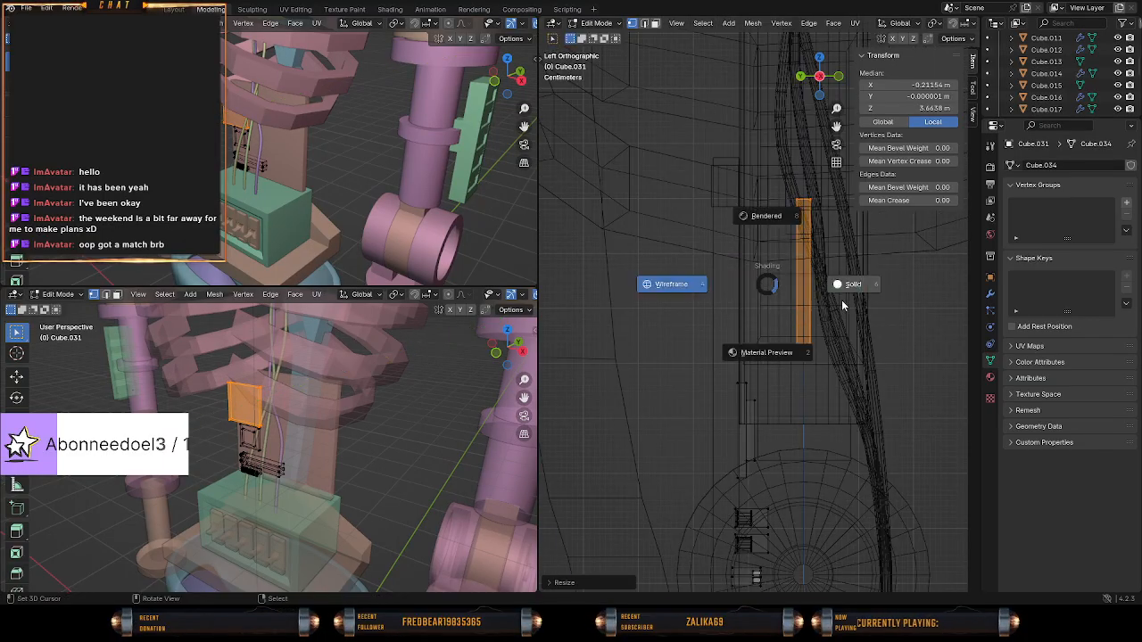
left_click(849, 302)
middle_click_drag(849, 302, 833, 289)
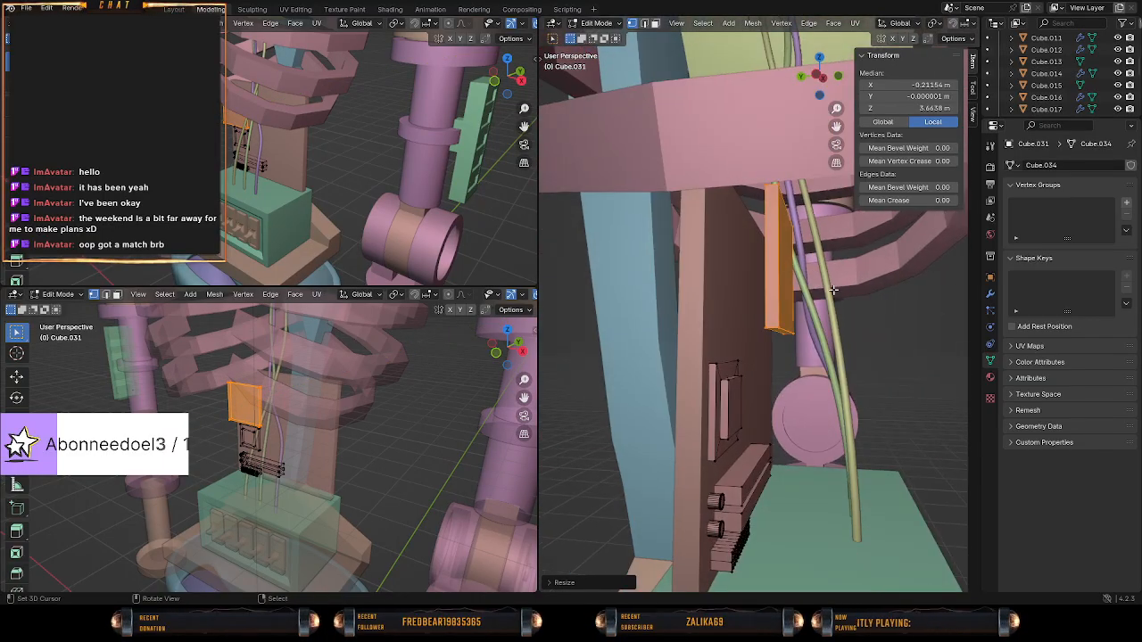
Move the flat block about 0.11 m along Y so it sits on the backplate.
key("g")
key("y")
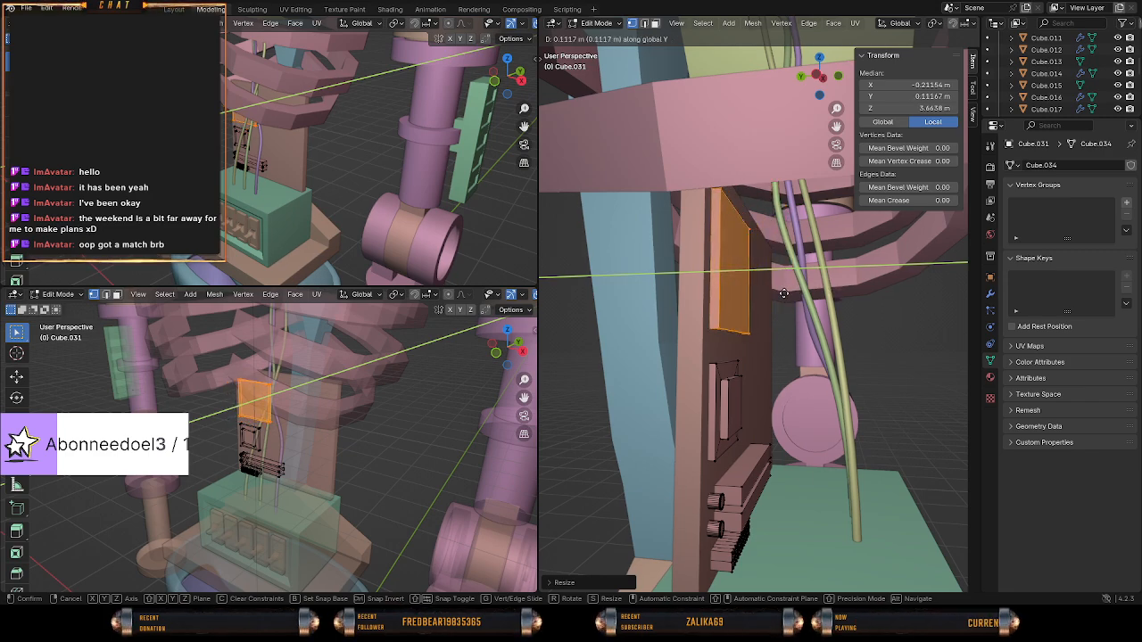
left_click(784, 294)
key("s")
key("y")
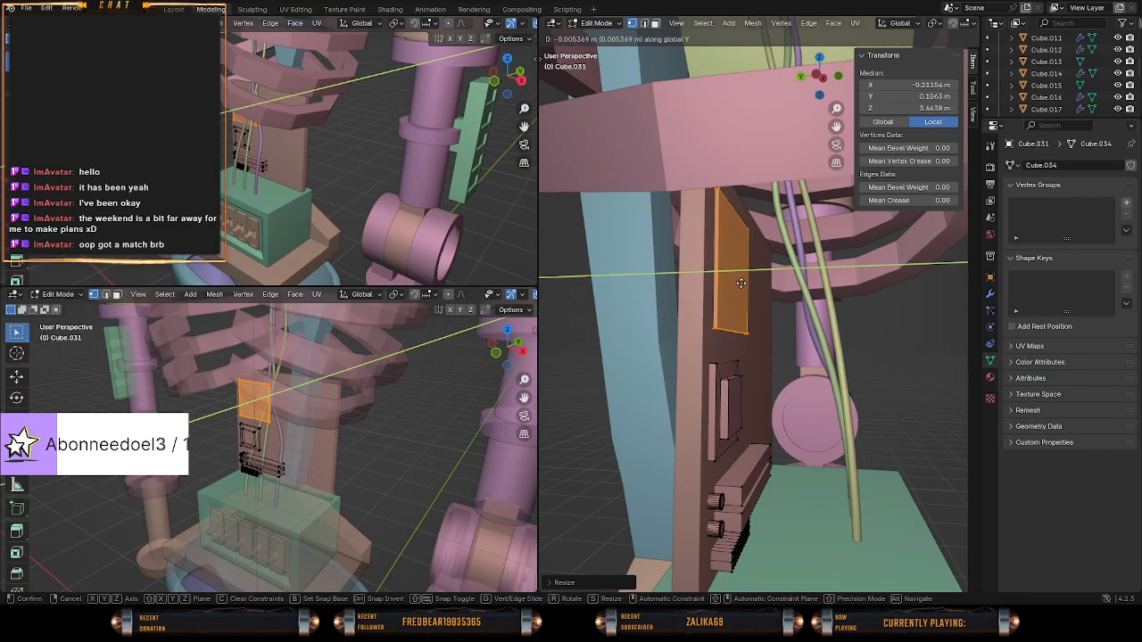
left_click(741, 283)
Thicken the flat block along Y to about 1.65 times its depth and check how it sits on the backplate.
key("s")
key("y")
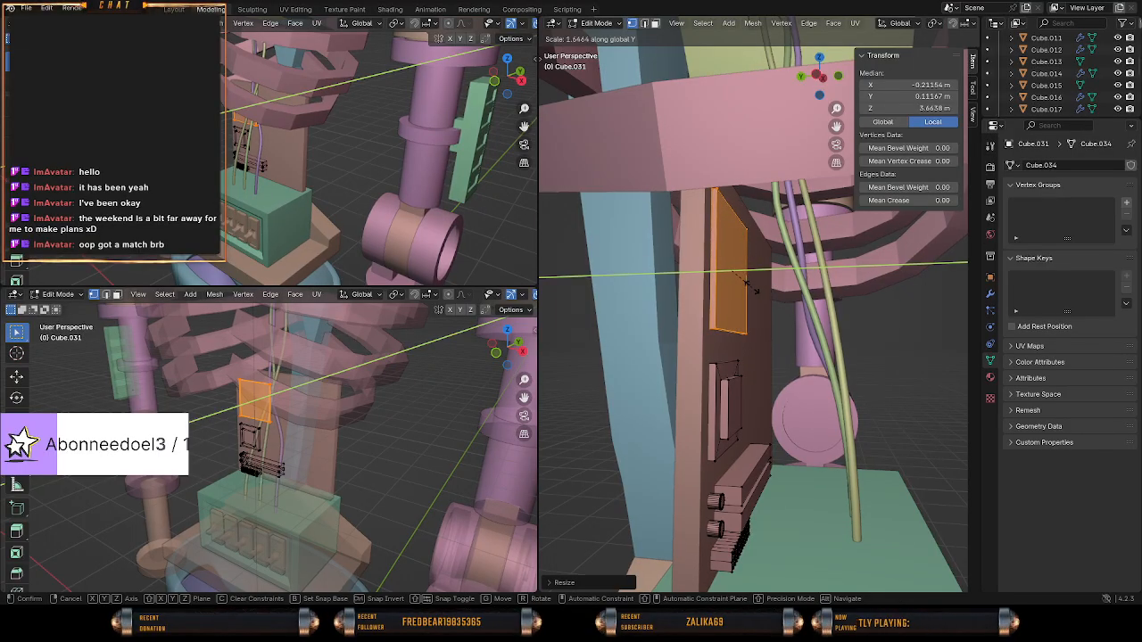
left_click(759, 285)
scroll(714, 293, "up", 6)
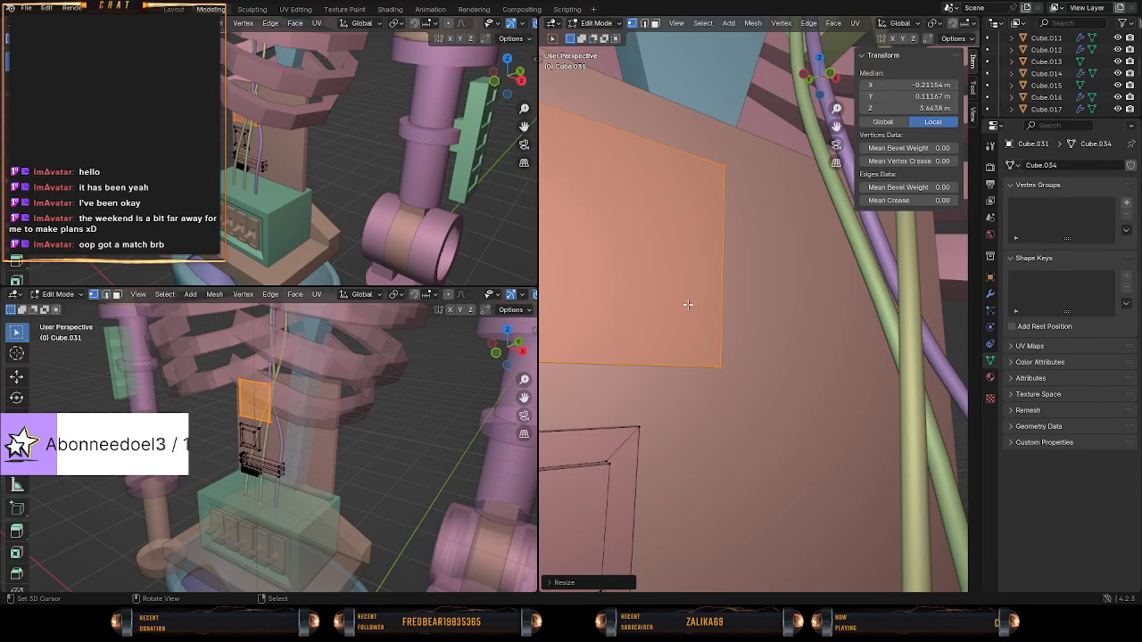
mouse_move(688, 305)
middle_mouse_down()
mouse_move(663, 336)
mouse_move(681, 306)
middle_mouse_up()
scroll(654, 317, "down", 2)
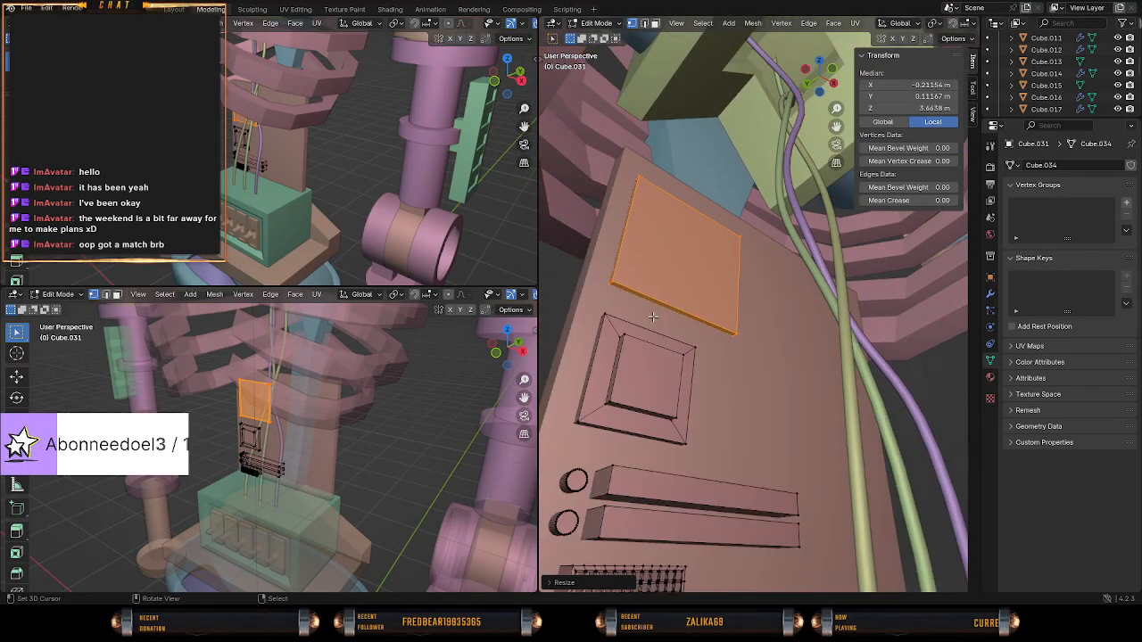
Add two evenly spaced vertical loop cuts to the flat block in wireframe shading.
right_click(614, 289)
key("z")
left_click(700, 286)
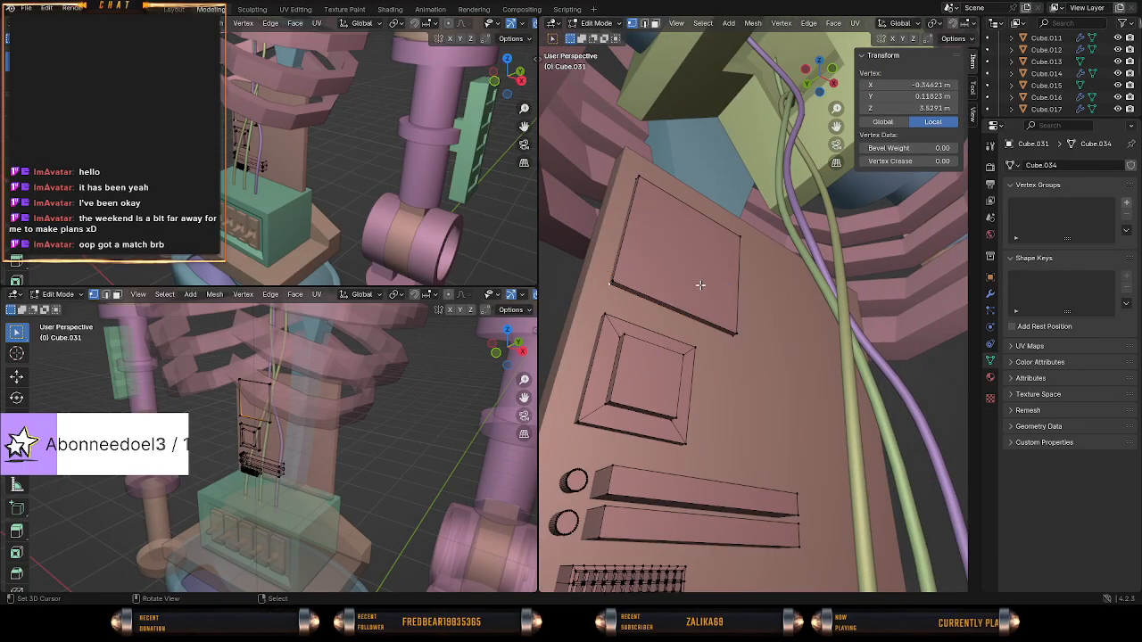
key("z")
left_click(638, 304)
scroll(628, 304, "up", 3)
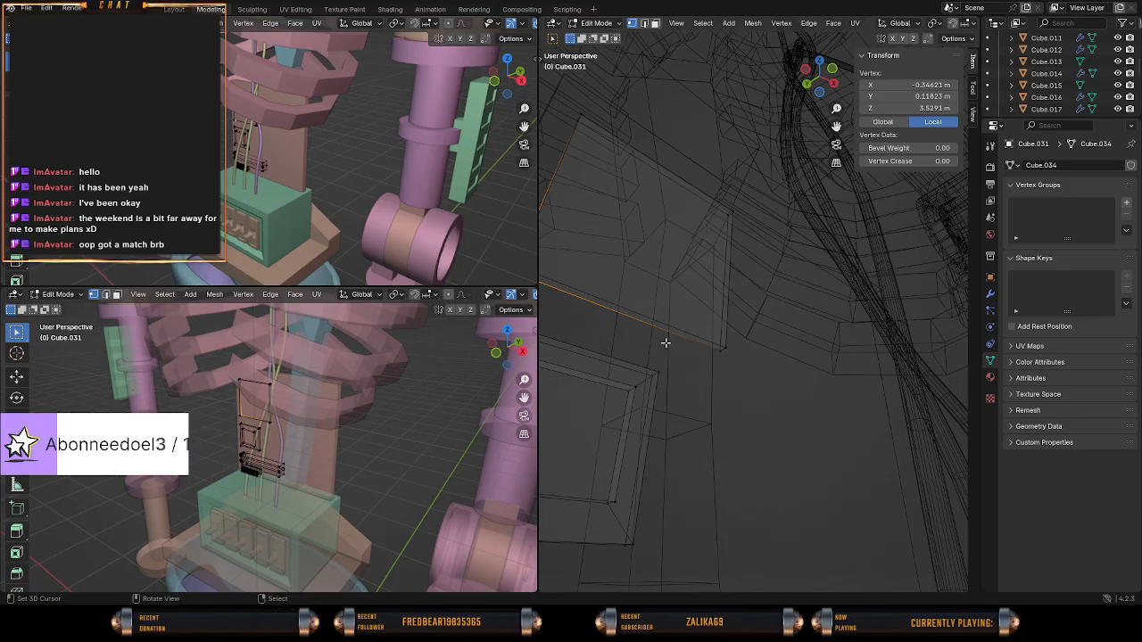
middle_click_drag(666, 343, 659, 316)
key("ctrl+r")
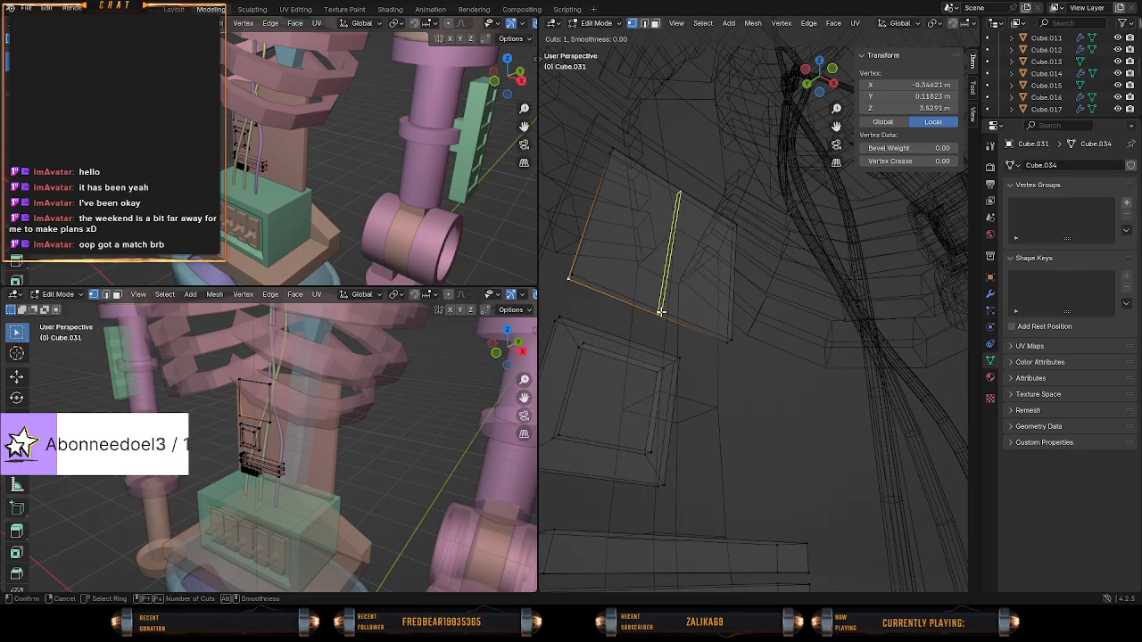
scroll(660, 312, "up", 1)
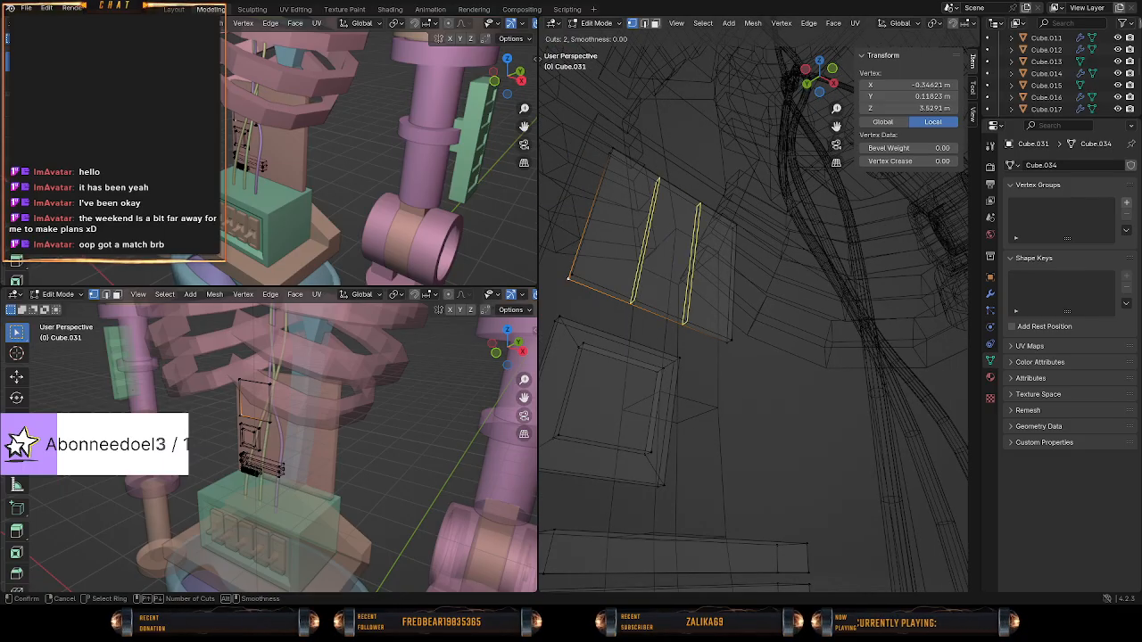
left_click(661, 312)
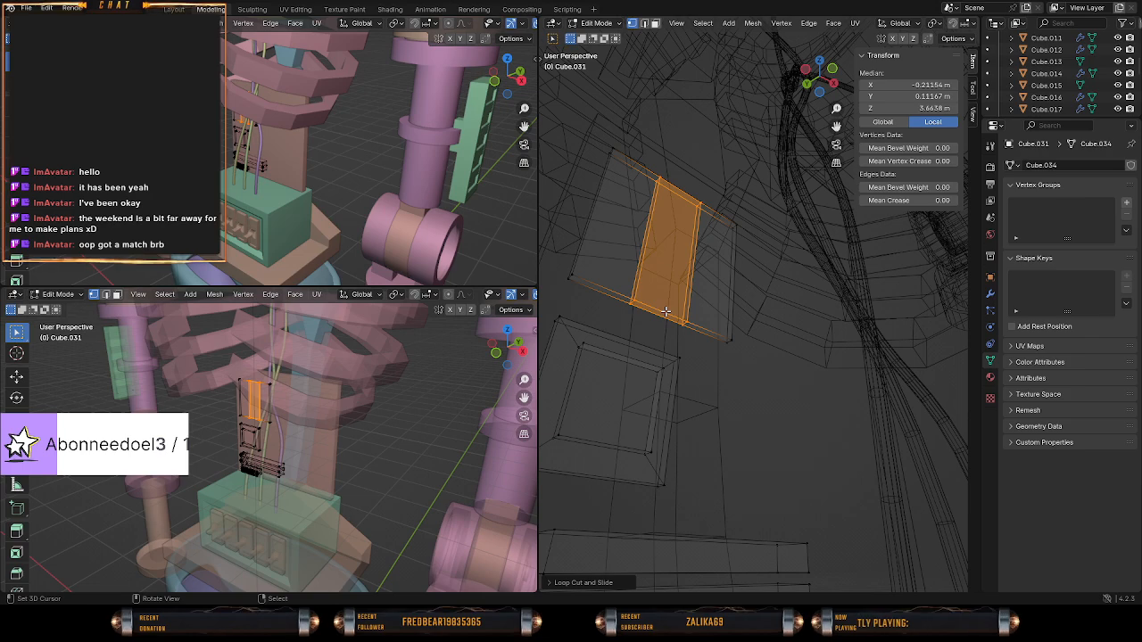
Select the lower vertices of both loop cuts in the front view and shift them about 0.043 m along negative X.
key("KP_1")
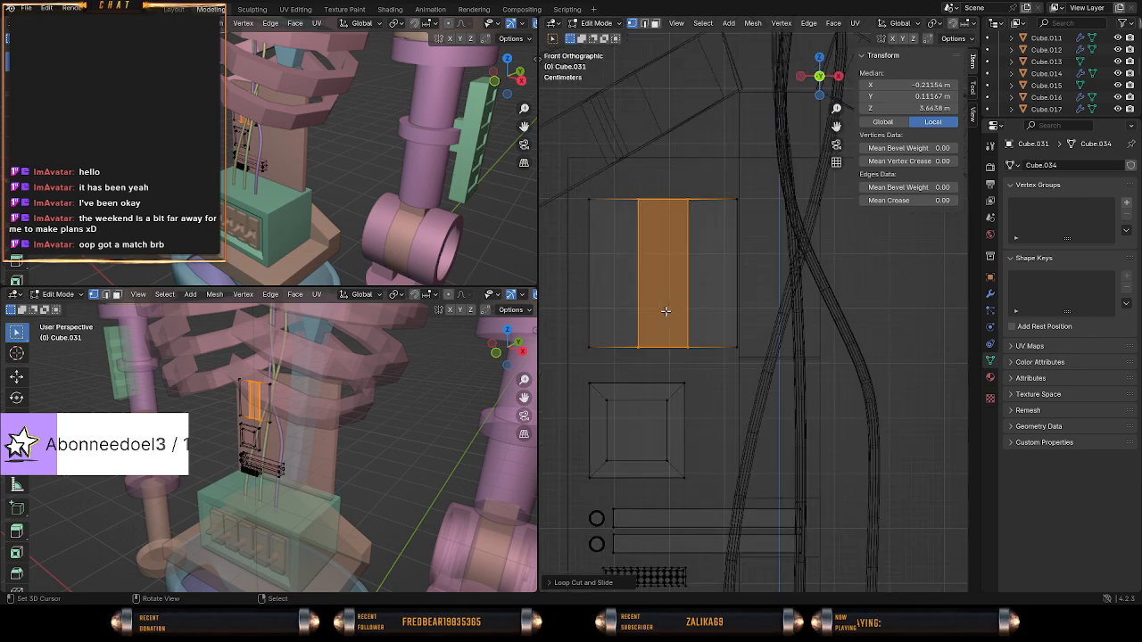
scroll(657, 309, "up", 2)
middle_click_drag(658, 342, 822, 340, "shift")
scroll(822, 340, "up", 3)
scroll(822, 340, "down", 2)
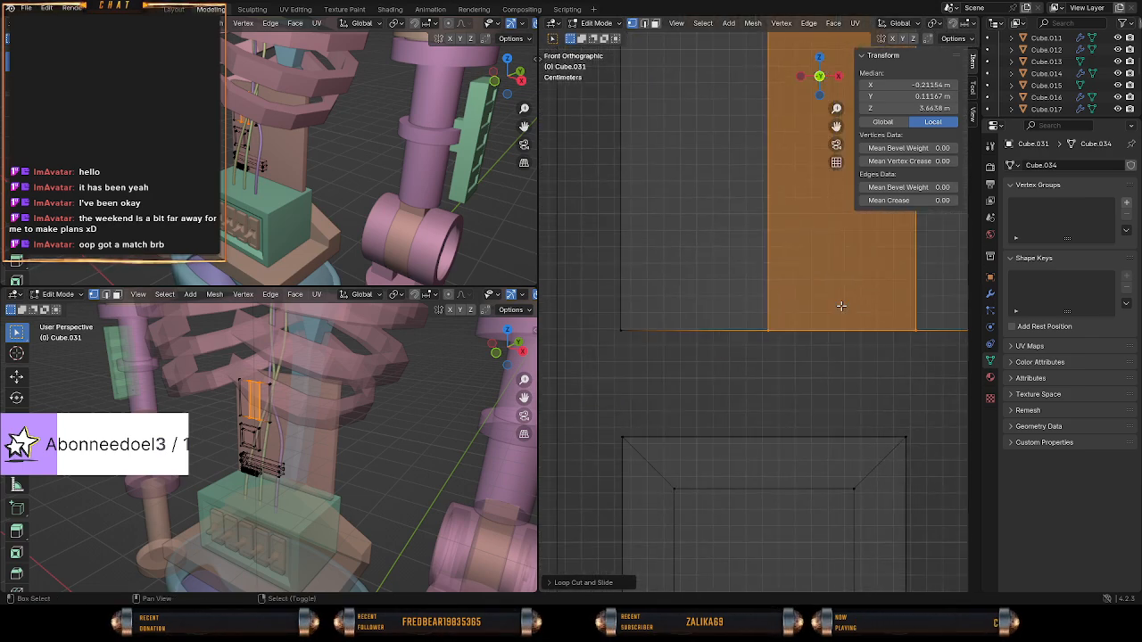
key("alt+a")
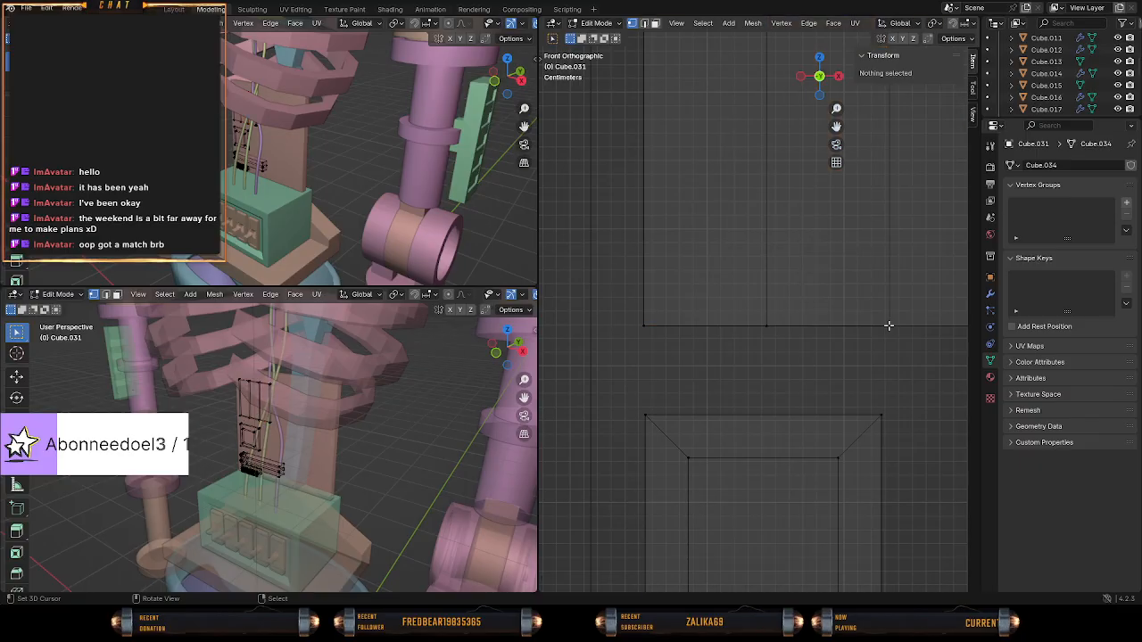
key("c")
left_click(892, 327)
left_click(761, 322)
right_click(761, 321)
key("g")
key("x")
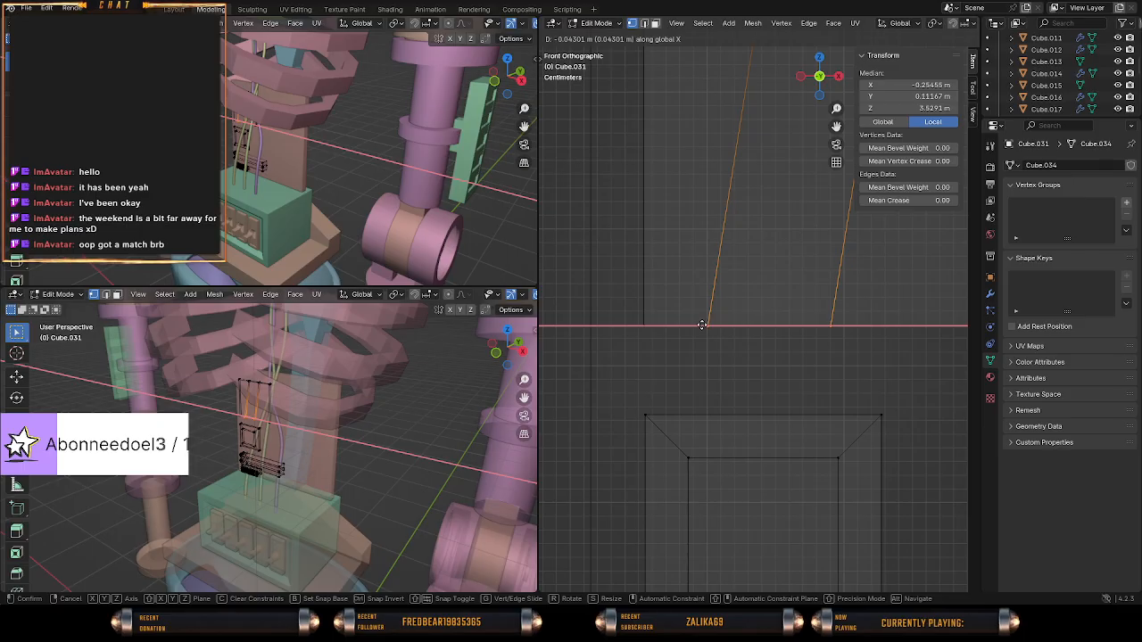
left_click(702, 325)
Extrude the flat block's lower middle section about 0.065 m down along Z to meet the square block, and return to solid shading.
key("e")
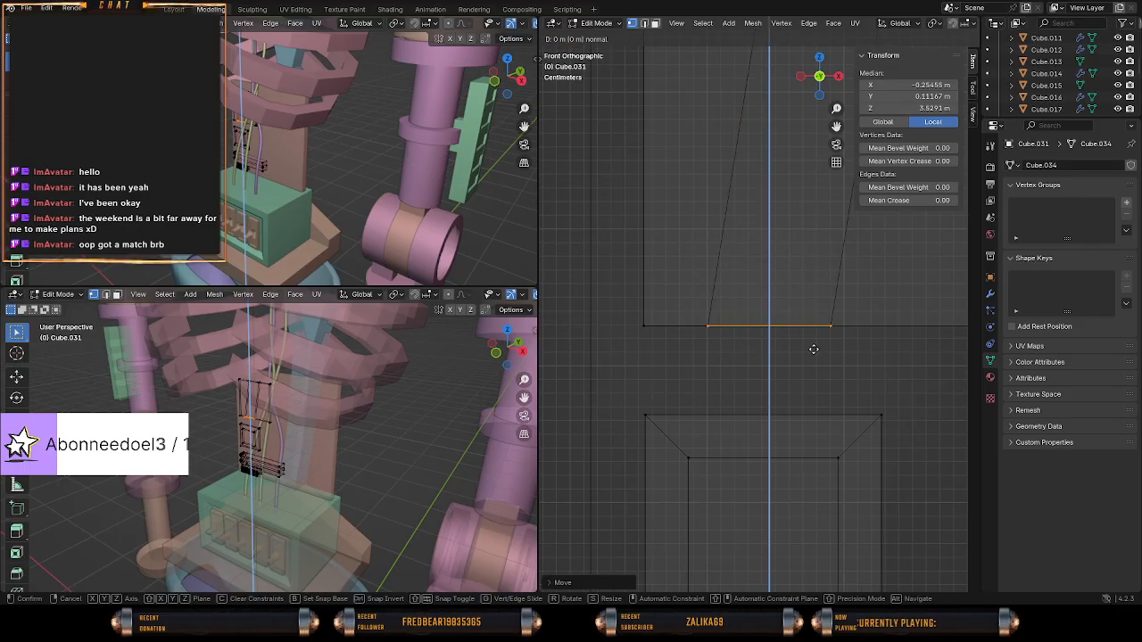
key("z")
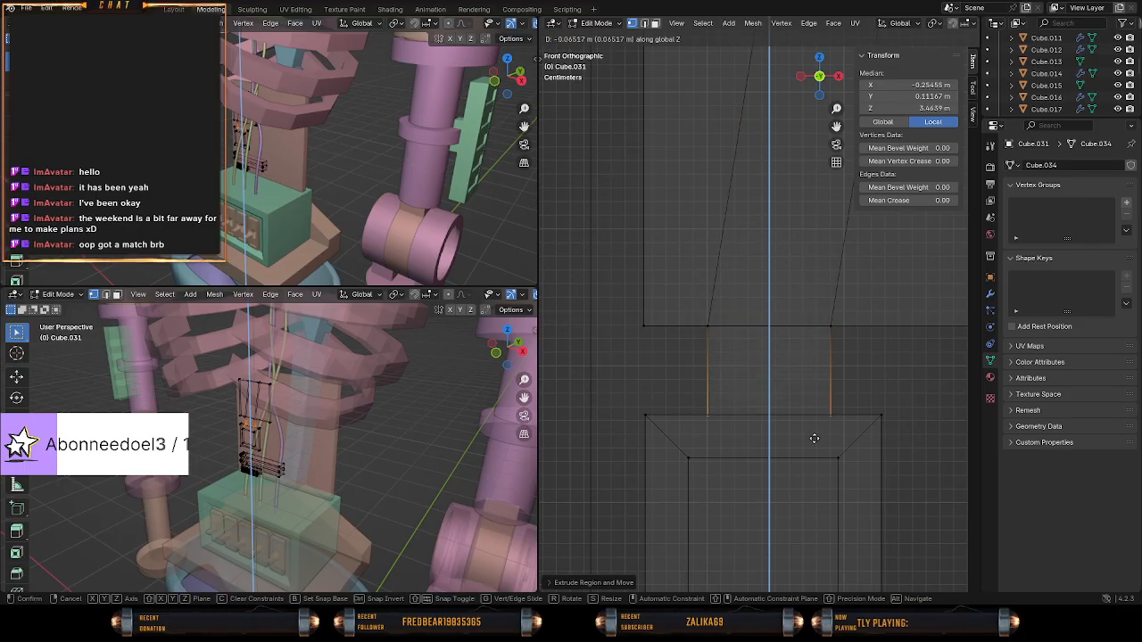
left_click(813, 440)
key("z")
left_click(885, 438)
mouse_move(751, 408)
middle_mouse_down()
mouse_move(786, 418)
mouse_move(845, 386)
mouse_move(755, 346)
mouse_move(664, 347)
mouse_move(978, 337)
mouse_move(587, 334)
mouse_move(642, 357)
mouse_move(770, 319)
mouse_move(808, 399)
mouse_move(794, 381)
mouse_move(678, 330)
middle_mouse_up()
Narrow the selection from the whole linked plate to its front vertices in the left wireframe view and move them about 0.0045 m along Y.
left_click(664, 316)
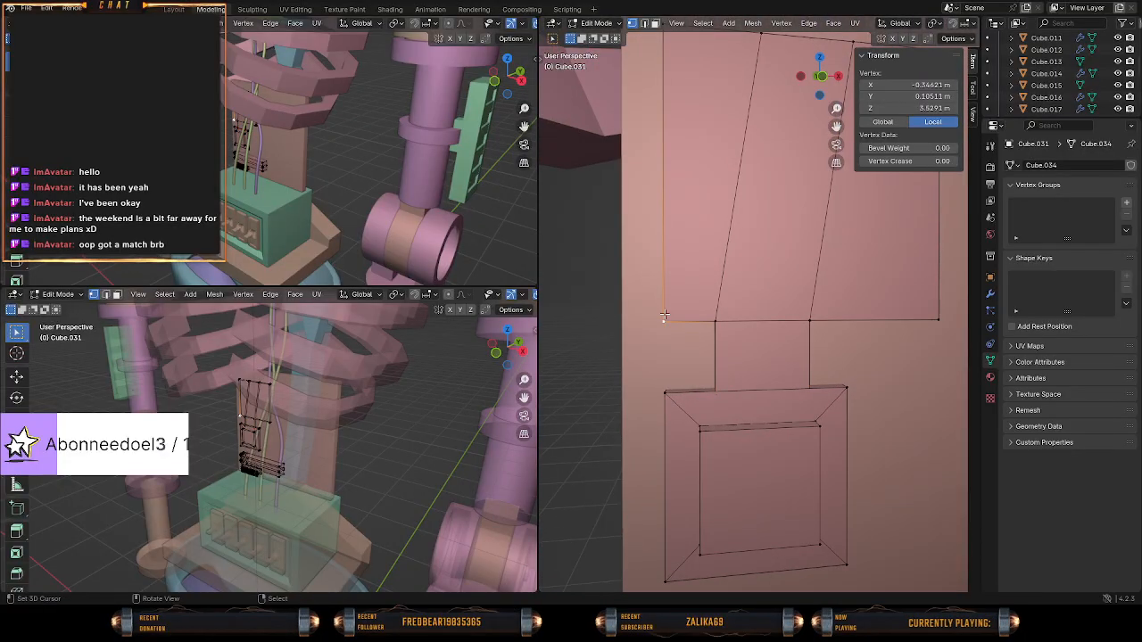
key("ctrl+l")
mouse_move(623, 375)
middle_mouse_down()
mouse_move(753, 371)
mouse_move(719, 371)
mouse_move(717, 318)
middle_mouse_up()
key("z")
left_click(724, 361)
key("c")
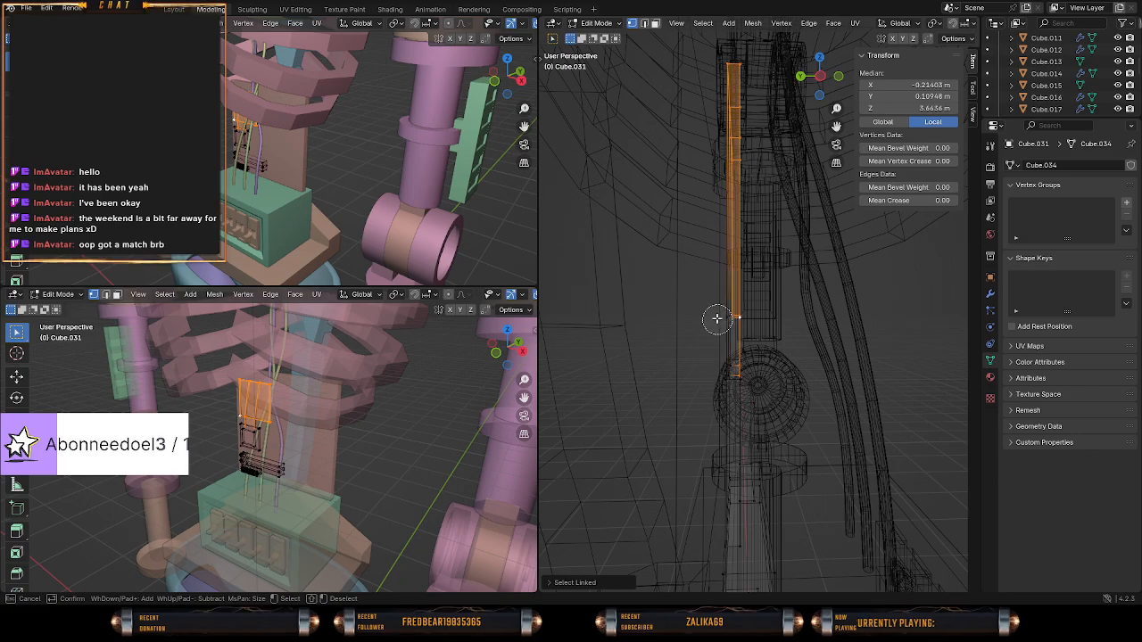
right_click(714, 292)
key("KP_3")
key("ctrl+KP_3")
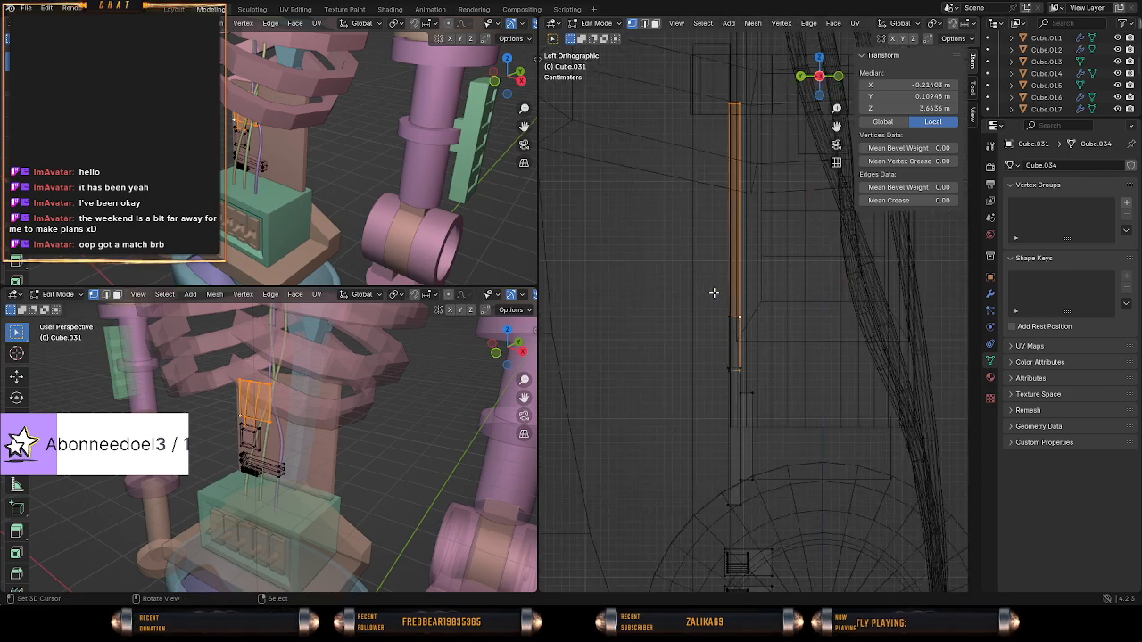
key("b")
middle_click_drag(710, 68, 733, 331)
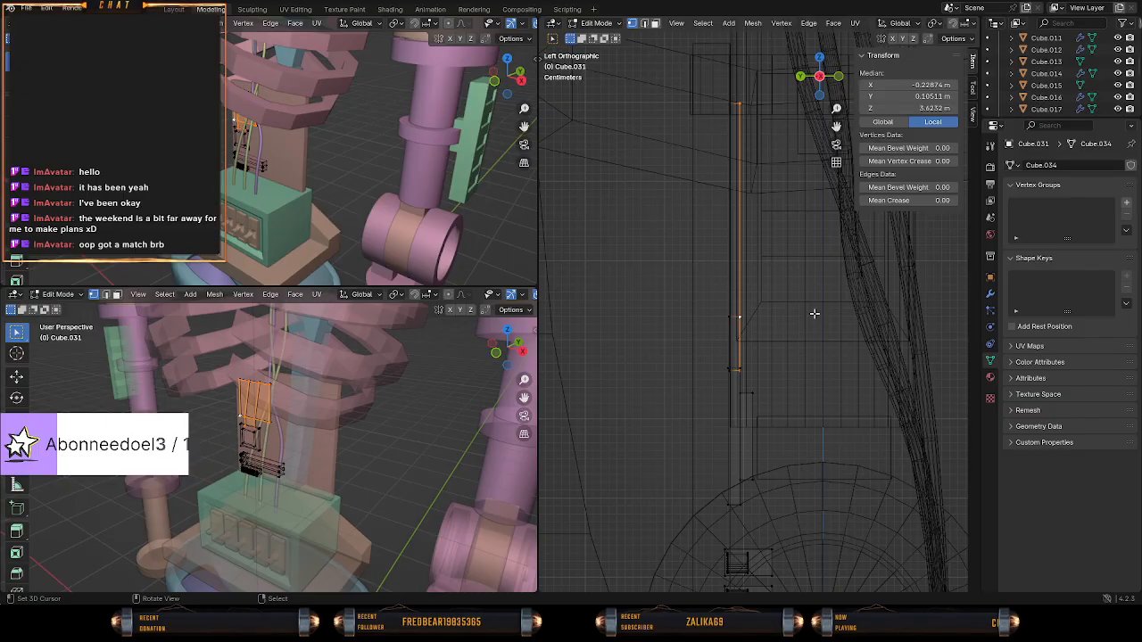
key("g")
key("y")
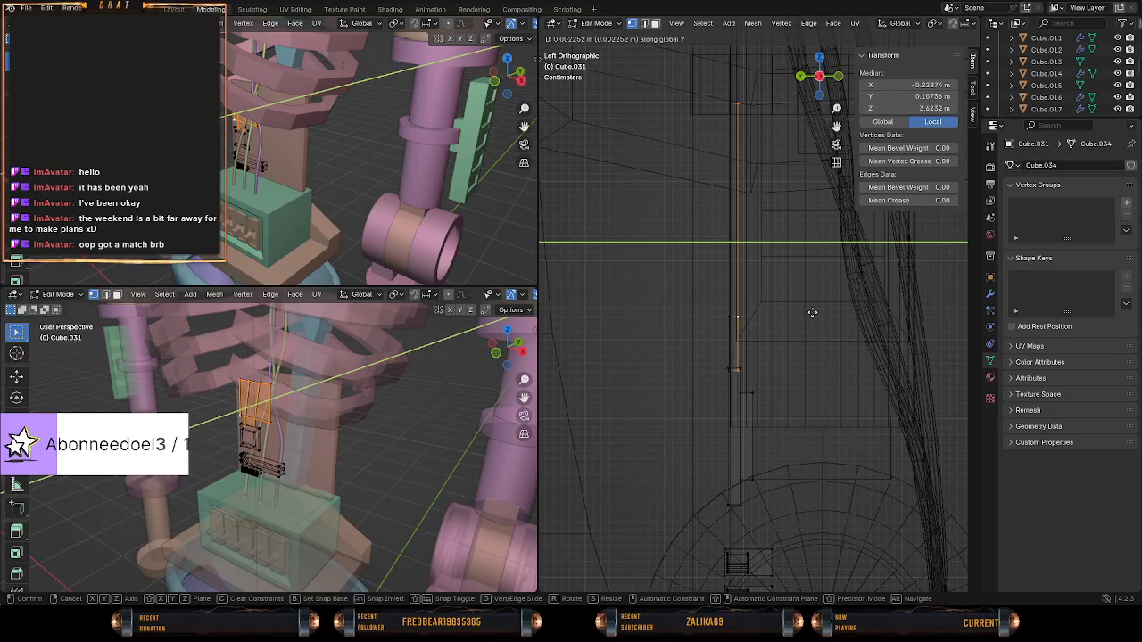
left_click(811, 311)
Examine the plate and its connection to the square block from the front outside Edit Mode, and return to editing the mesh.
middle_click_drag(810, 312, 707, 319)
key("Tab")
middle_click_drag(712, 323, 686, 346)
key("KP_1")
scroll(695, 368, "up", 2)
scroll(686, 346, "down", 1)
scroll(692, 346, "down", 1)
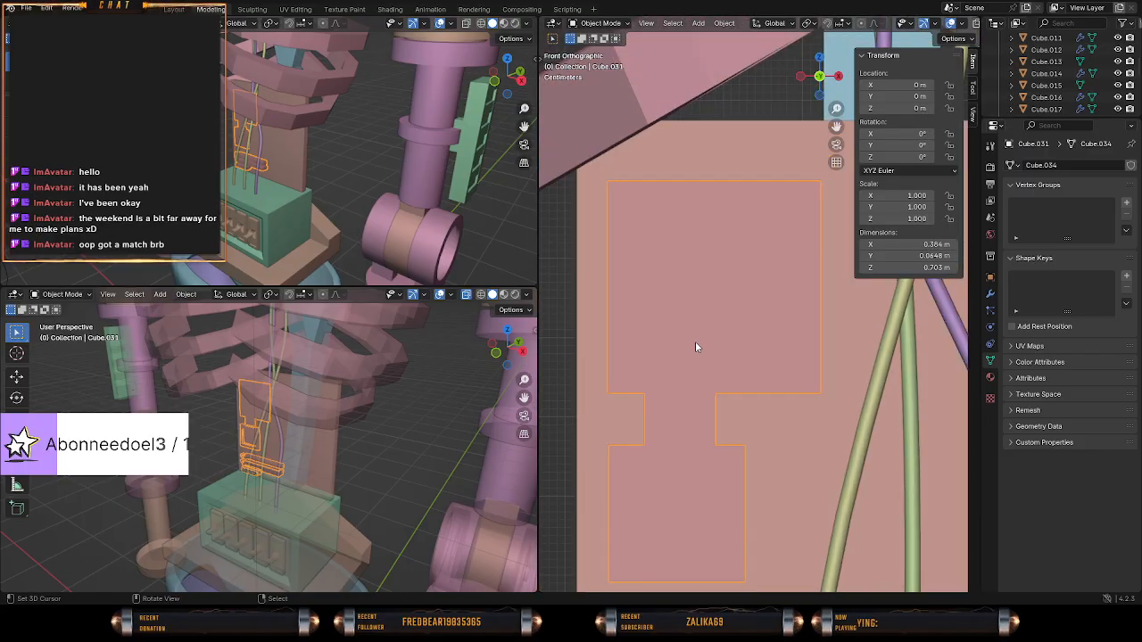
key("Tab")
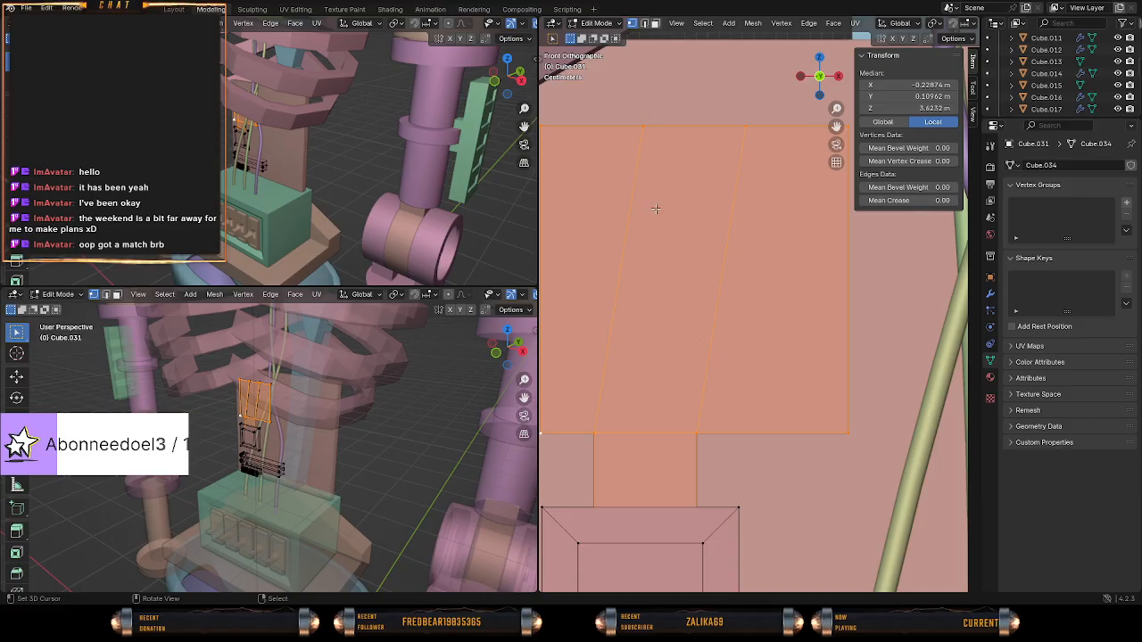
Try a limited dissolve on the single upper vertex of the plate's first slanted edge.
left_click(645, 125)
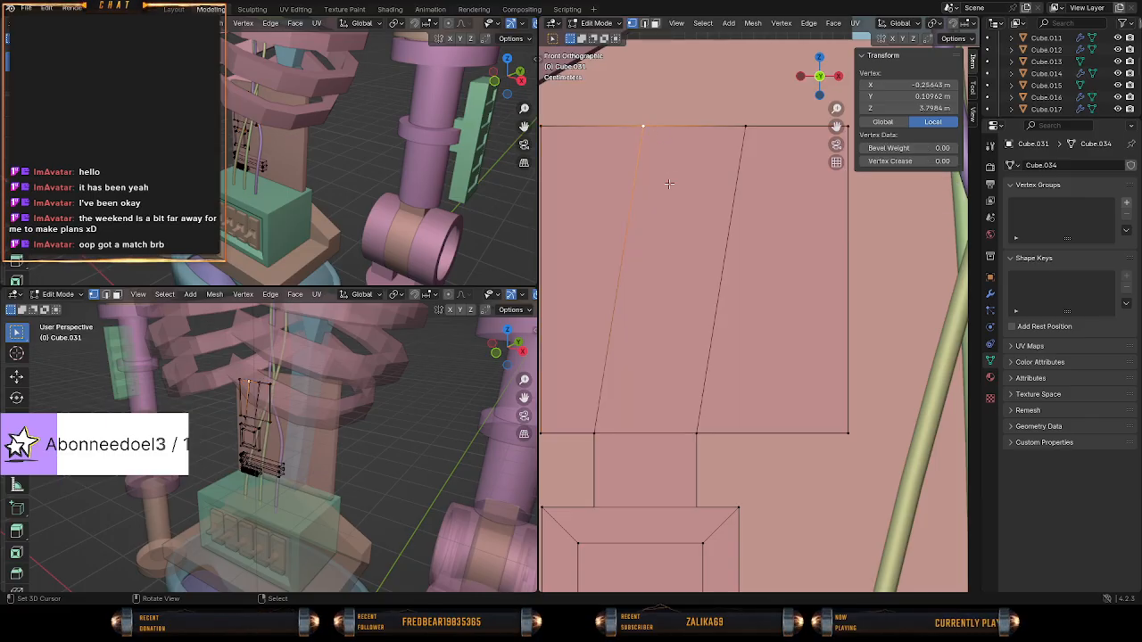
right_click(714, 245)
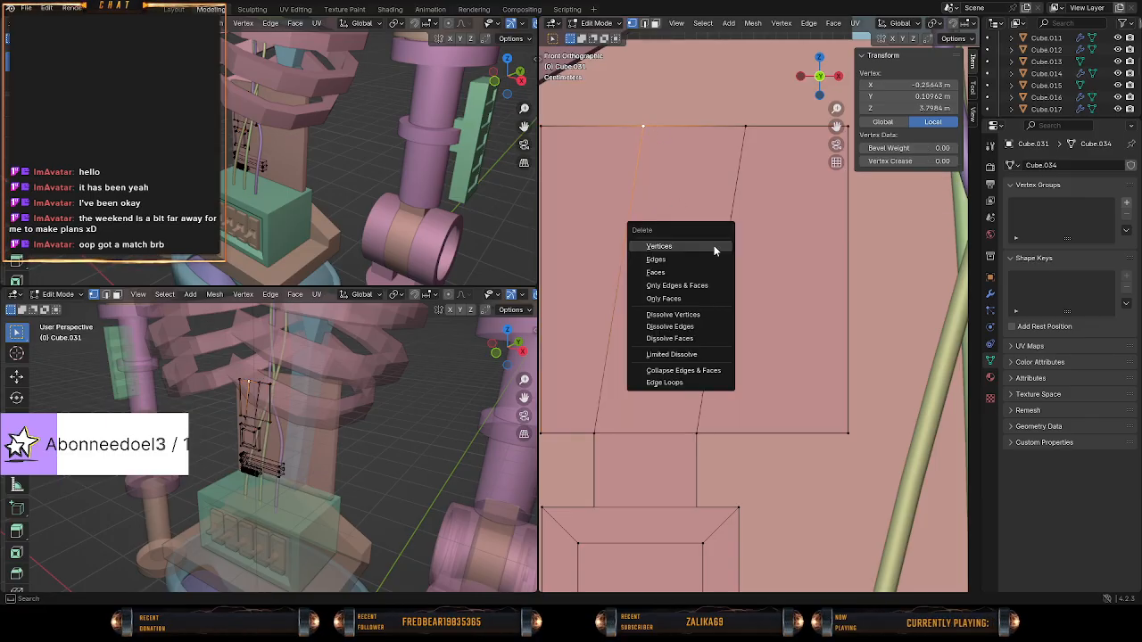
key("x")
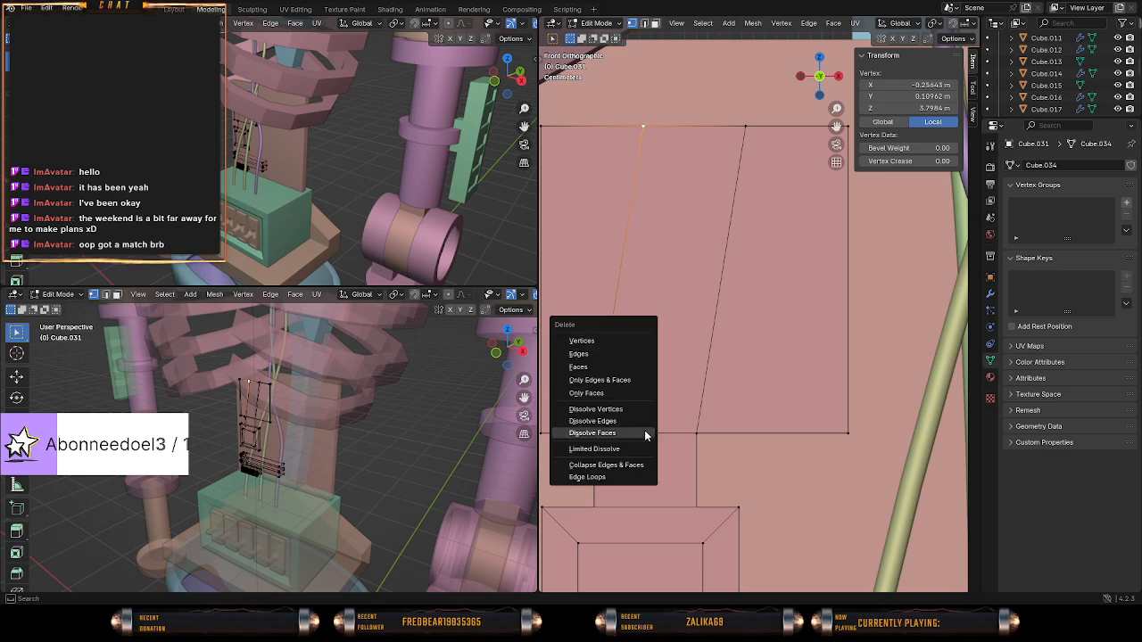
left_click(637, 449)
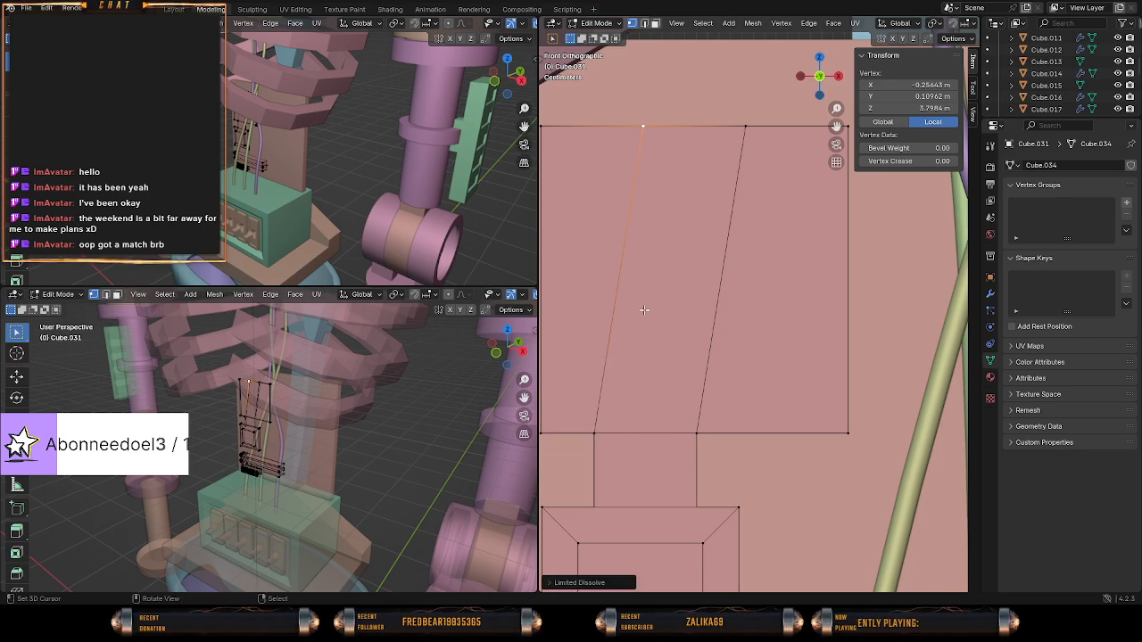
Try a limited dissolve on the front and back upper vertices of the first slanted loop in wireframe shading.
middle_click_drag(644, 310, 693, 388)
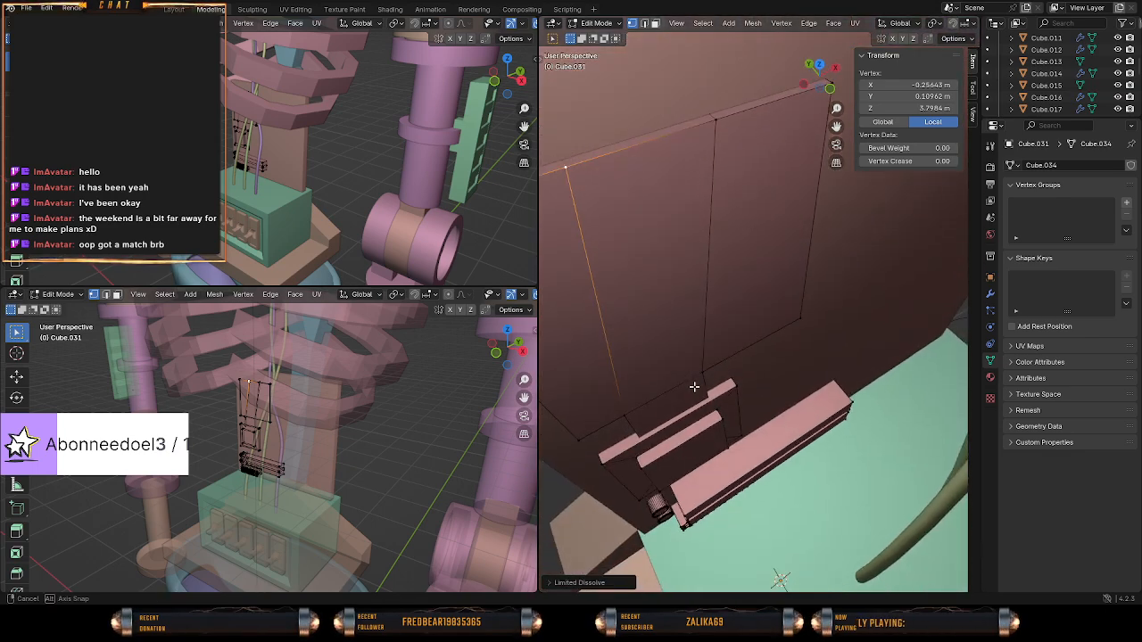
key("shift+z")
key("c")
left_click(563, 156)
right_click(563, 156)
key("x")
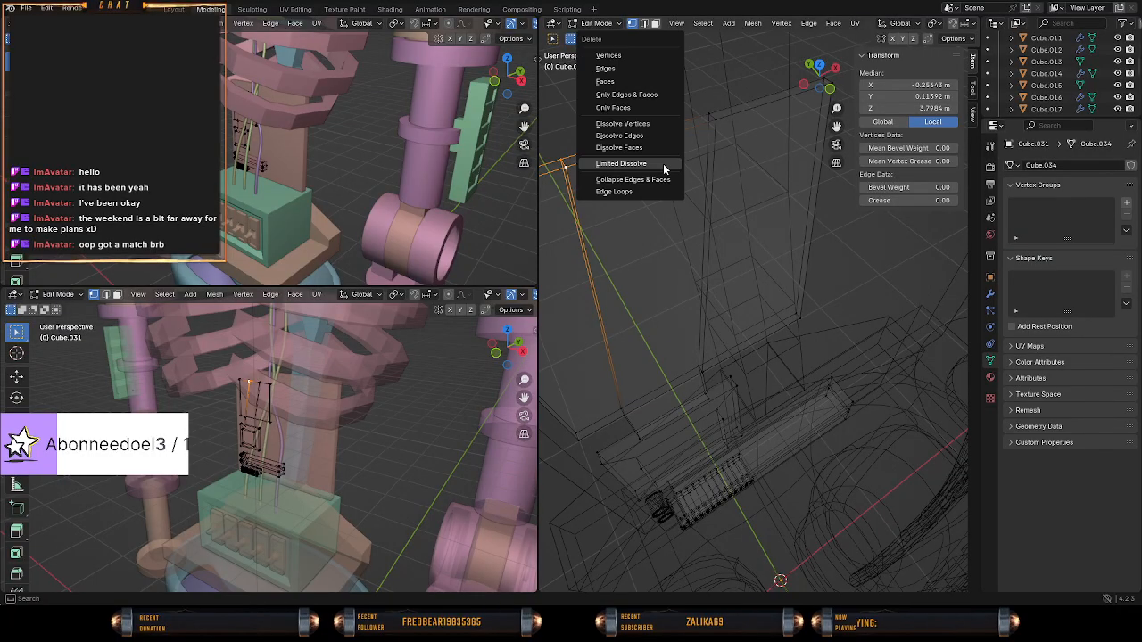
left_click(663, 164)
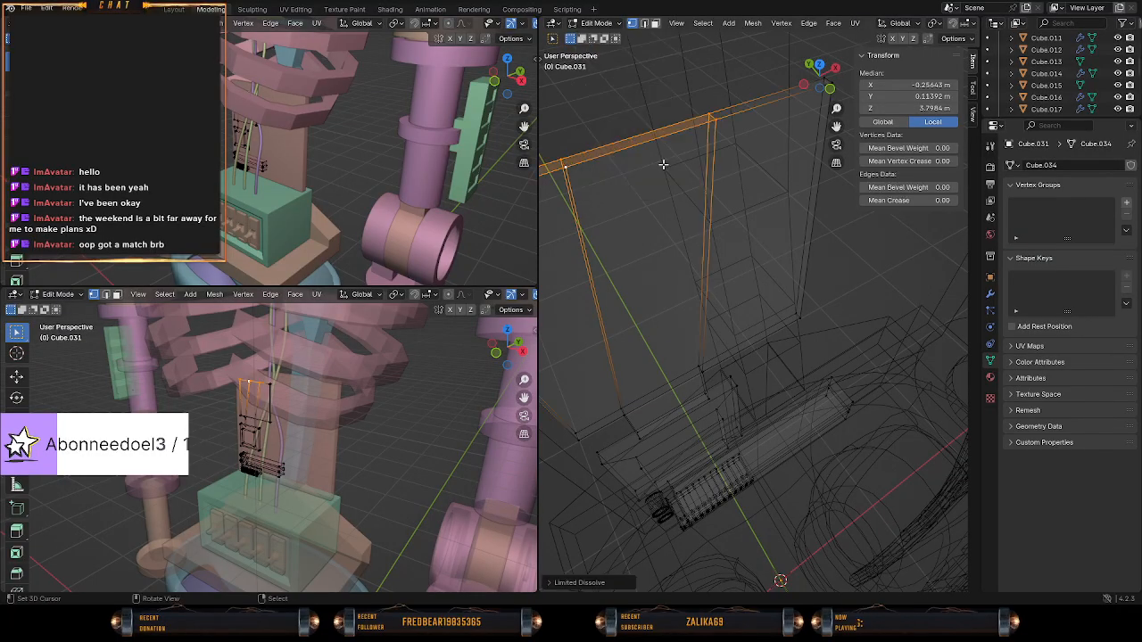
middle_click_drag(669, 187, 739, 188)
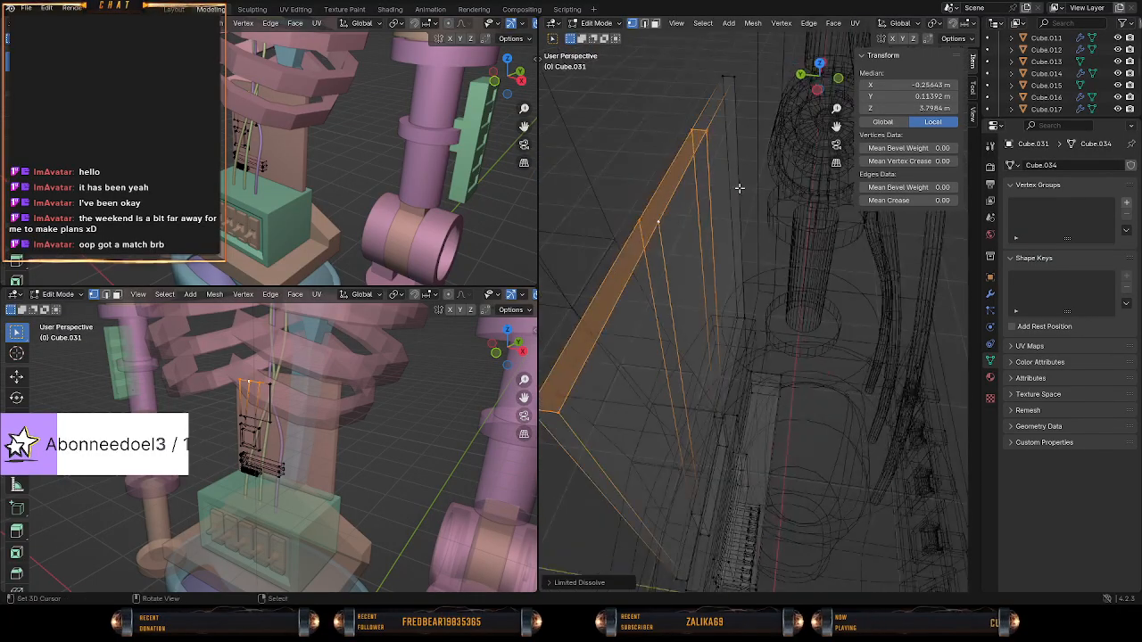
Try dissolving the two upper vertices of the first slanted loop, inspect the plate in solid shading, and undo the dissolve.
key("x")
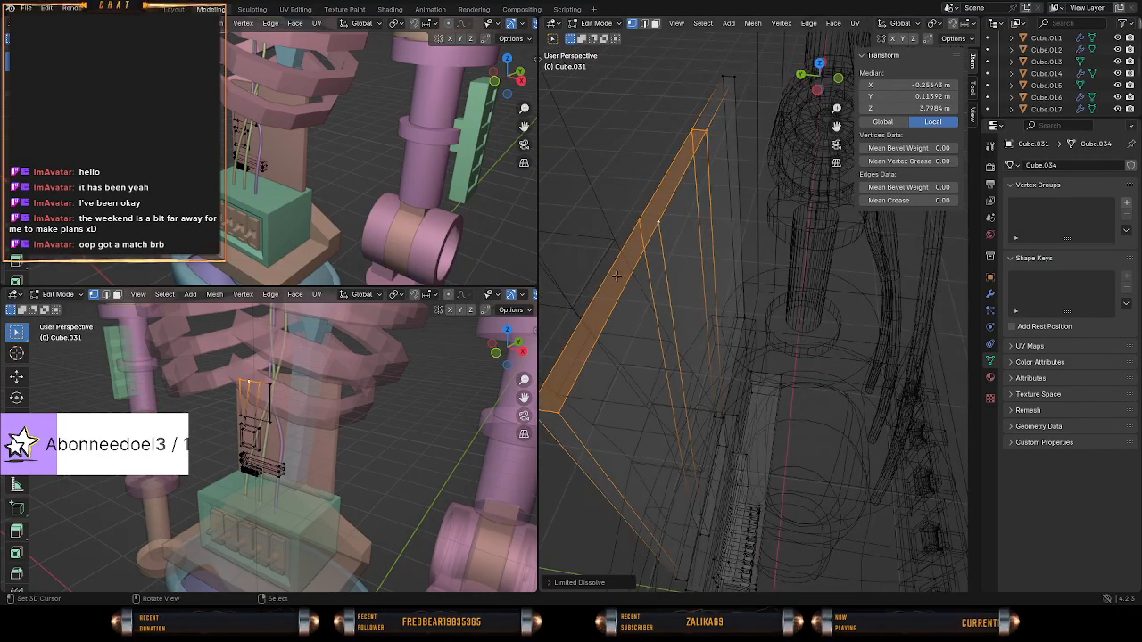
right_click(651, 222)
right_click(635, 223, "shift")
key("x")
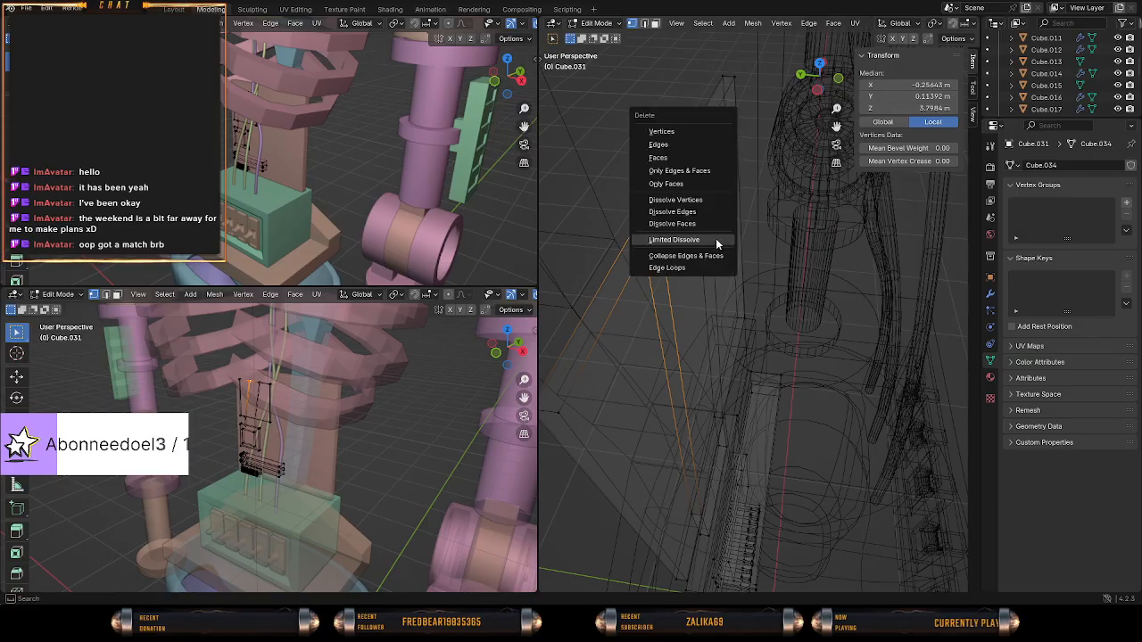
left_click(700, 201)
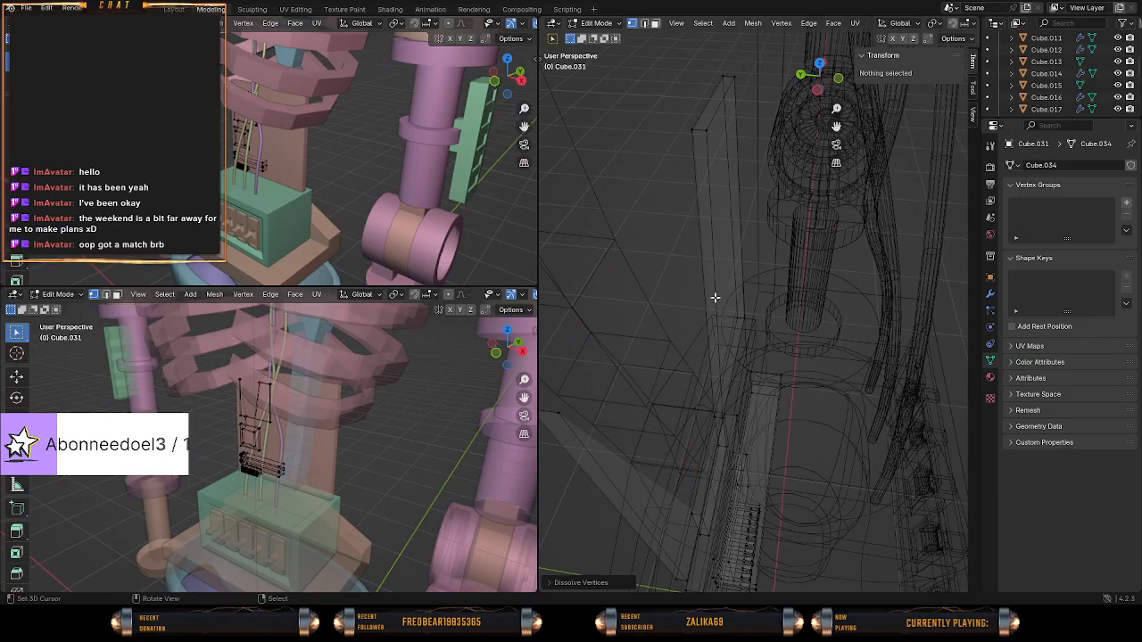
mouse_move(715, 297)
middle_mouse_down()
mouse_move(681, 273)
mouse_move(747, 266)
middle_mouse_up()
key("z")
left_click(829, 267)
mouse_move(820, 273)
middle_mouse_down()
mouse_move(747, 306)
mouse_move(781, 312)
middle_mouse_up()
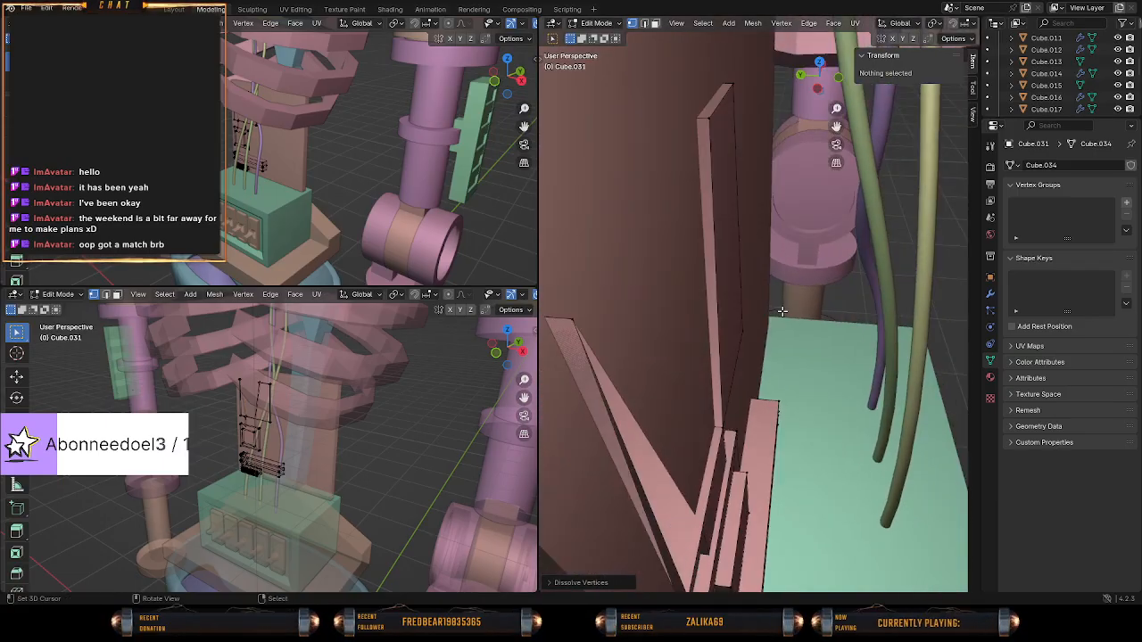
key("ctrl+z")
mouse_move(697, 290)
middle_mouse_down()
mouse_move(683, 289)
mouse_move(732, 283)
mouse_move(700, 282)
middle_mouse_up()
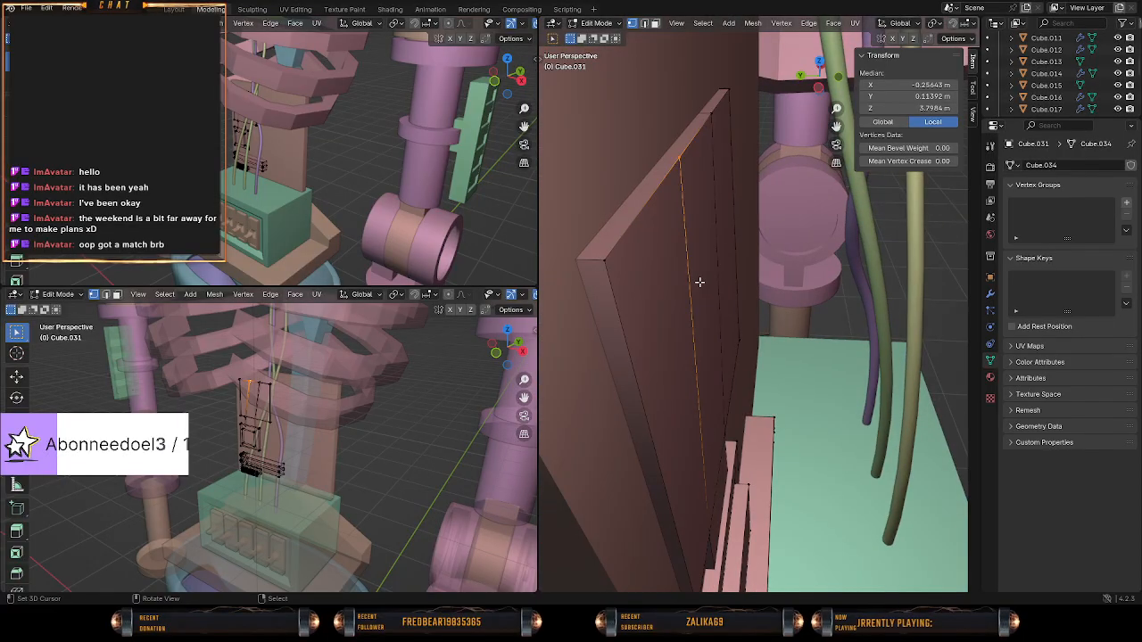
Try Dissolve Vertices on the first slanted loop's two upper vertices, check the plate in solid shading, and undo back to the earlier selection.
key("z")
left_click(595, 268)
middle_click_drag(624, 267, 686, 257)
key("x")
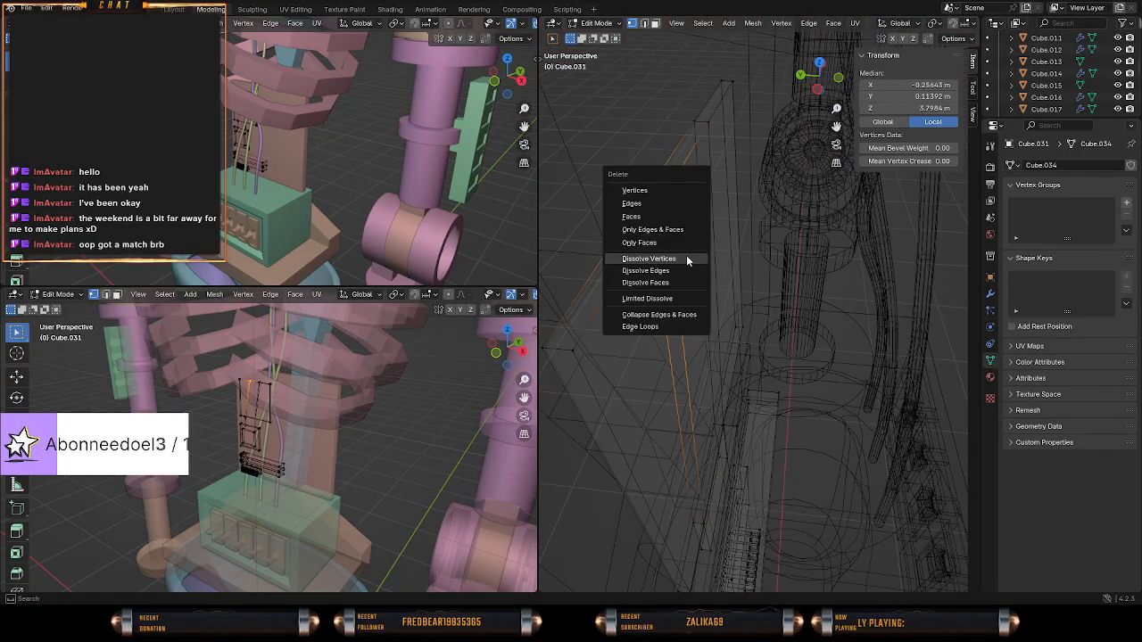
left_click(678, 259)
left_click(579, 343)
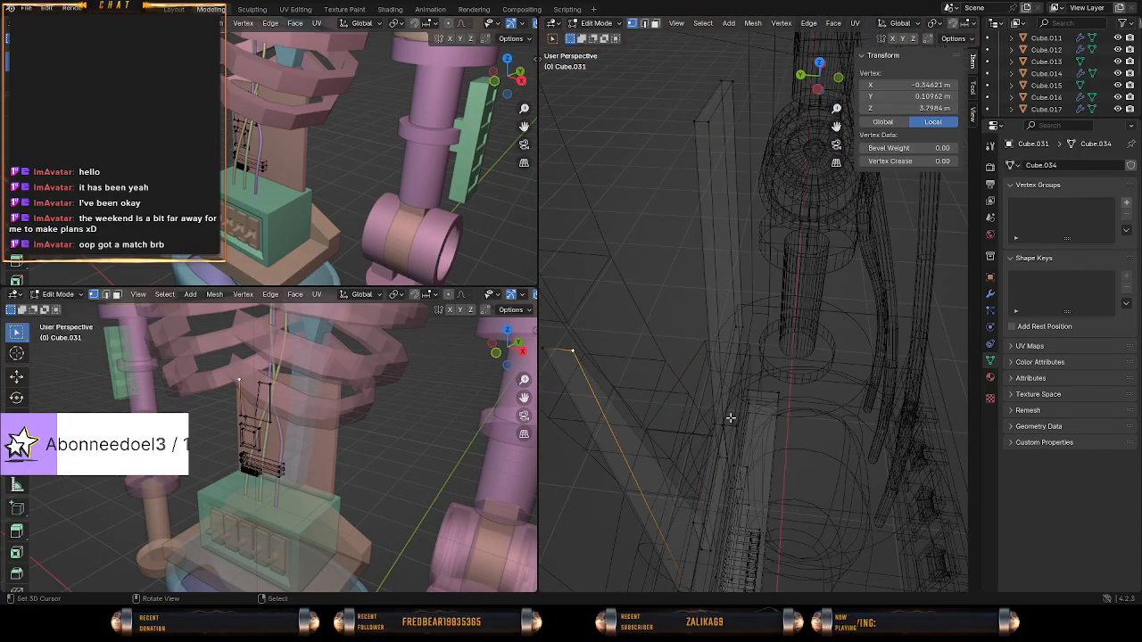
key("z")
left_click(785, 422)
middle_click_drag(786, 424, 628, 411)
right_click(673, 310)
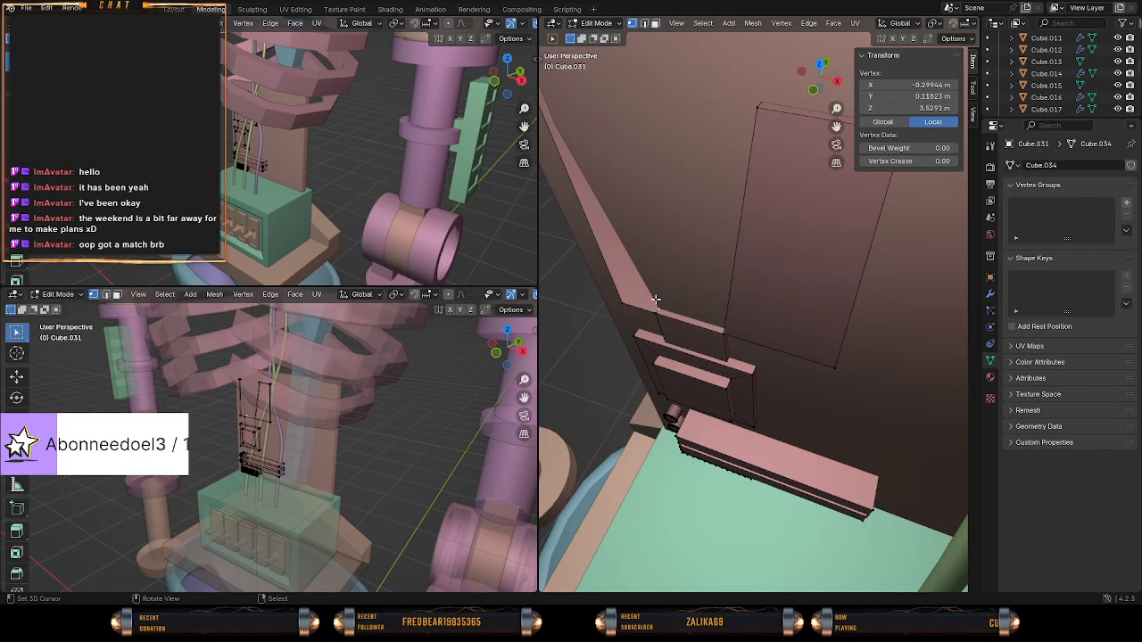
key("ctrl+z")
key("ctrl+z")
key("ctrl+z")
key("ctrl+z")
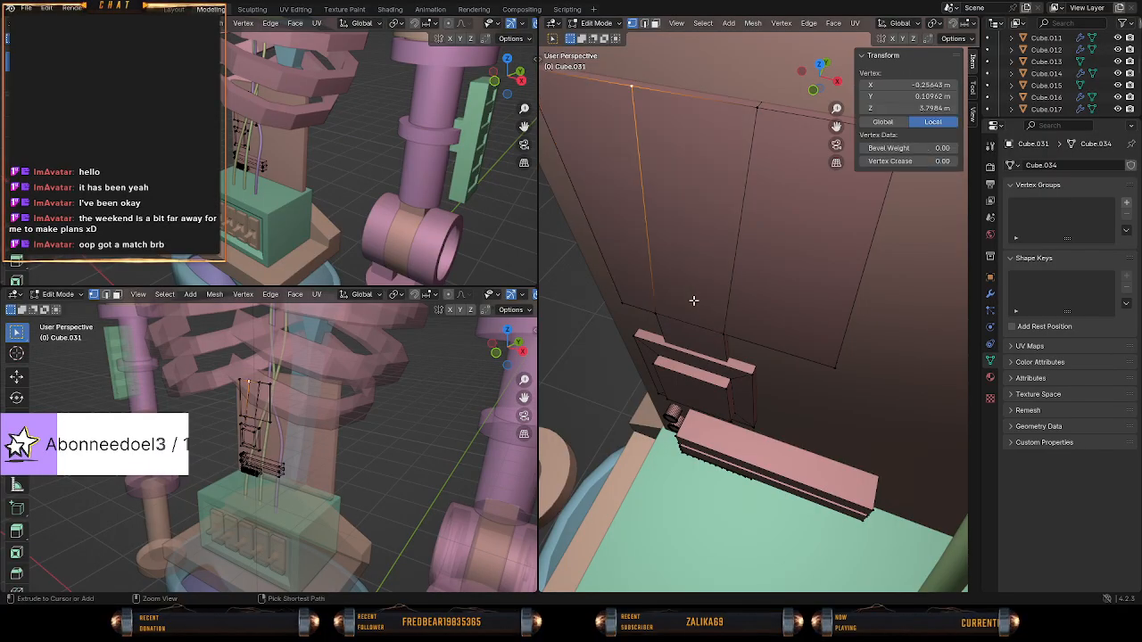
key("ctrl+z")
Delete the front and back upper vertices of the plate's first slanted loop.
middle_click_drag(661, 293, 770, 280)
key("x")
left_click(734, 219)
In wireframe shading, select the front vertices around the gap in the plate and fill them with a face.
key("z")
middle_click_drag(676, 282, 636, 285)
right_click(693, 393)
right_click(674, 125, "shift")
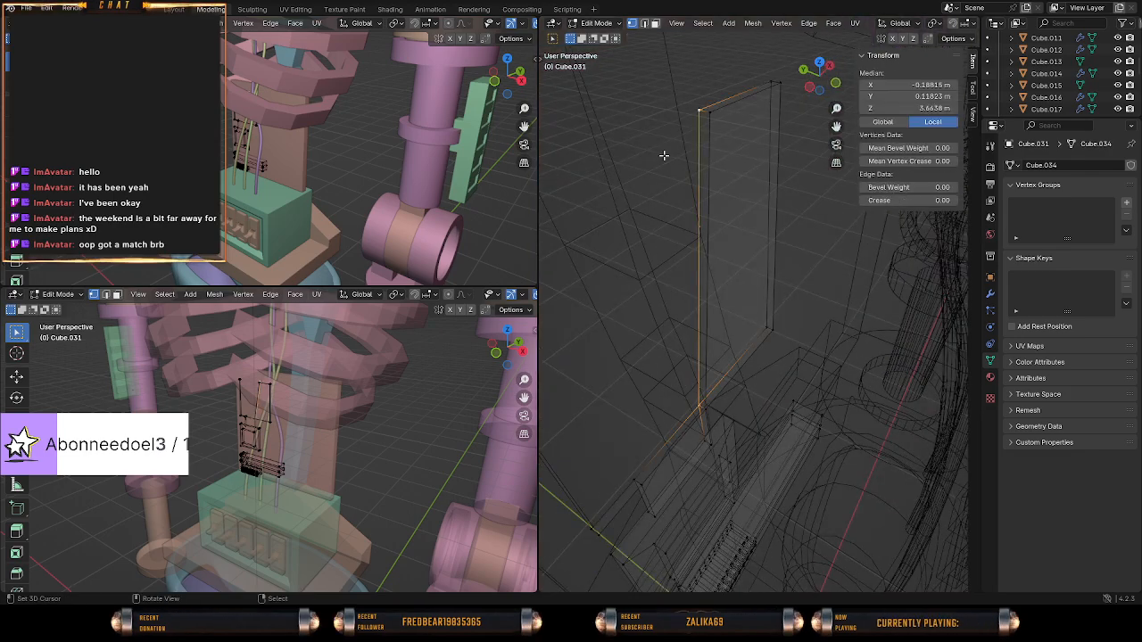
middle_click_drag(669, 203, 705, 228)
right_click(715, 191)
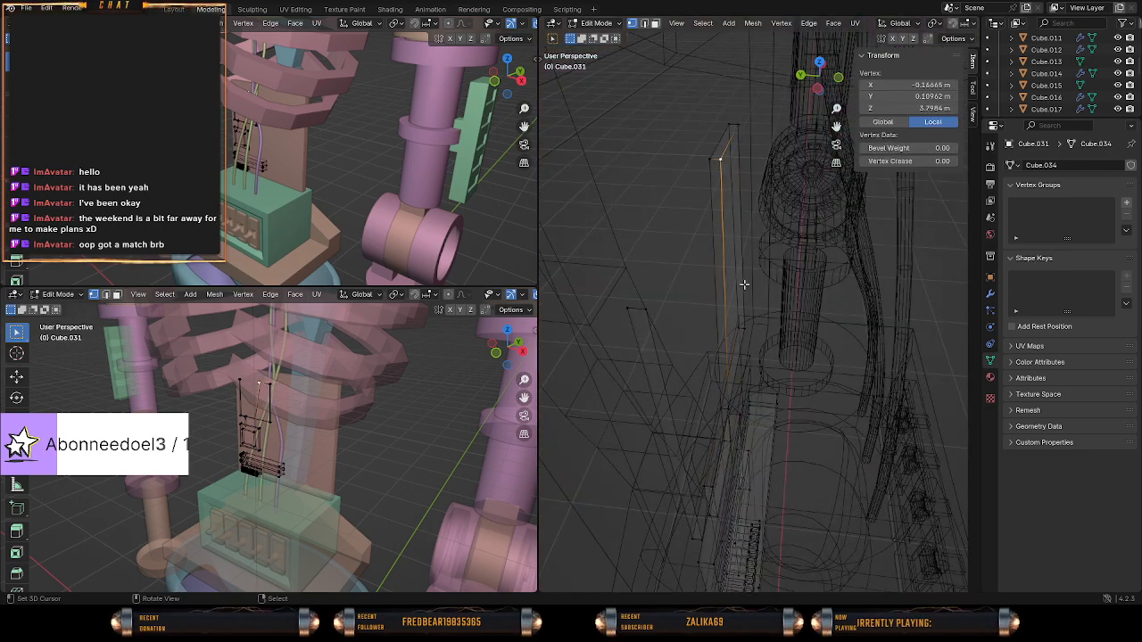
right_click(730, 413, "shift")
middle_click_drag(730, 414, 727, 379)
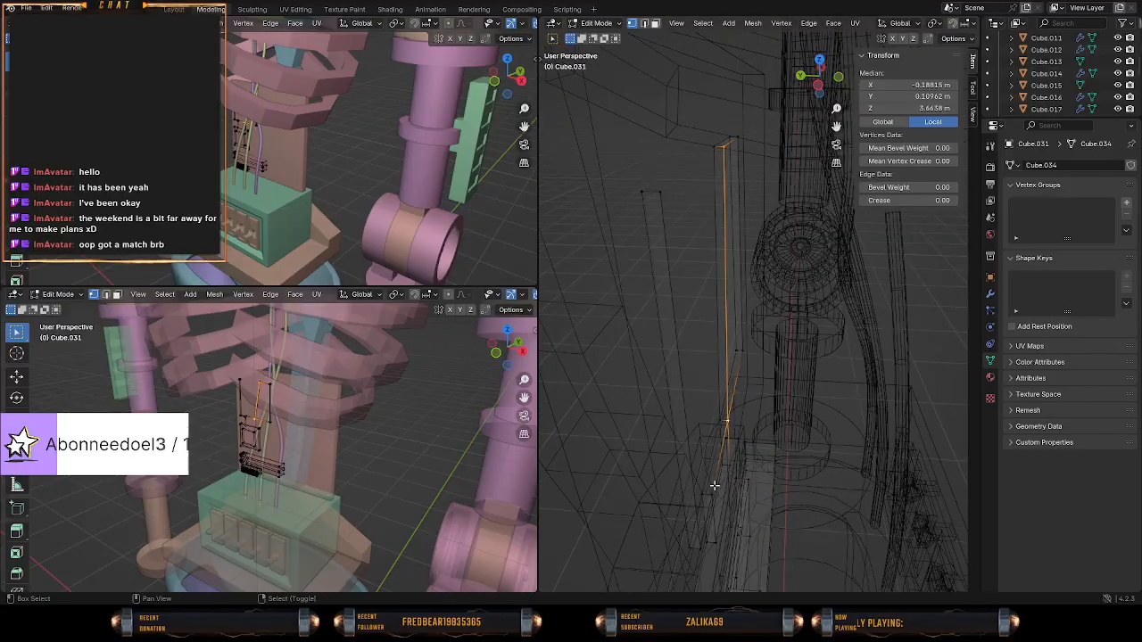
right_click(713, 492, "shift")
right_click(707, 539, "shift")
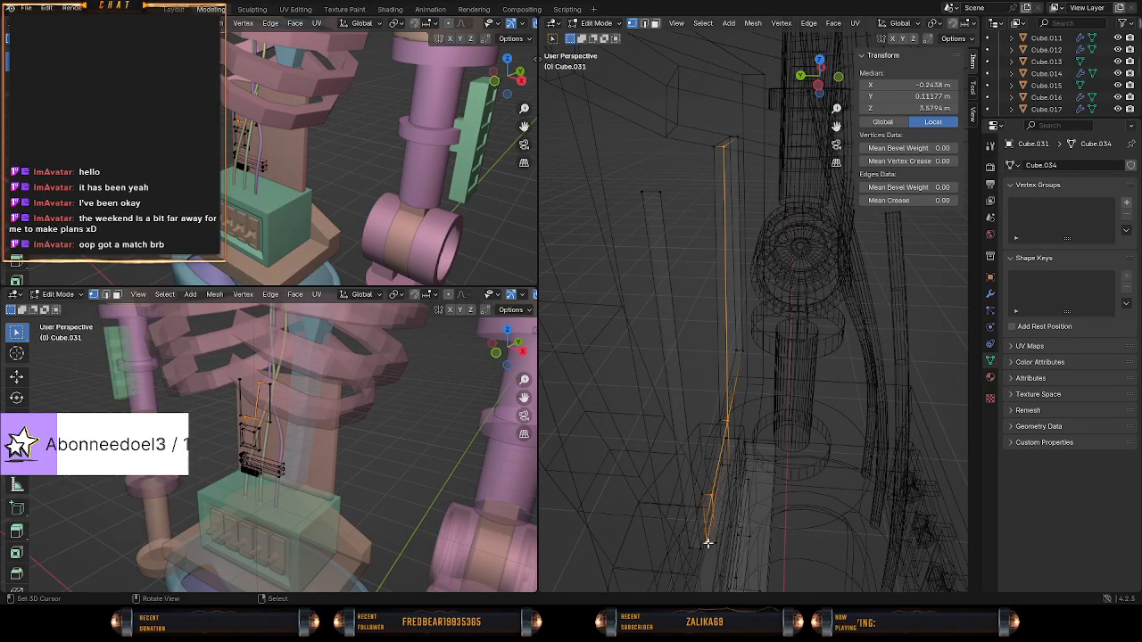
key("ctrl+z")
middle_click_drag(710, 505, 664, 481)
right_click(622, 487, "shift")
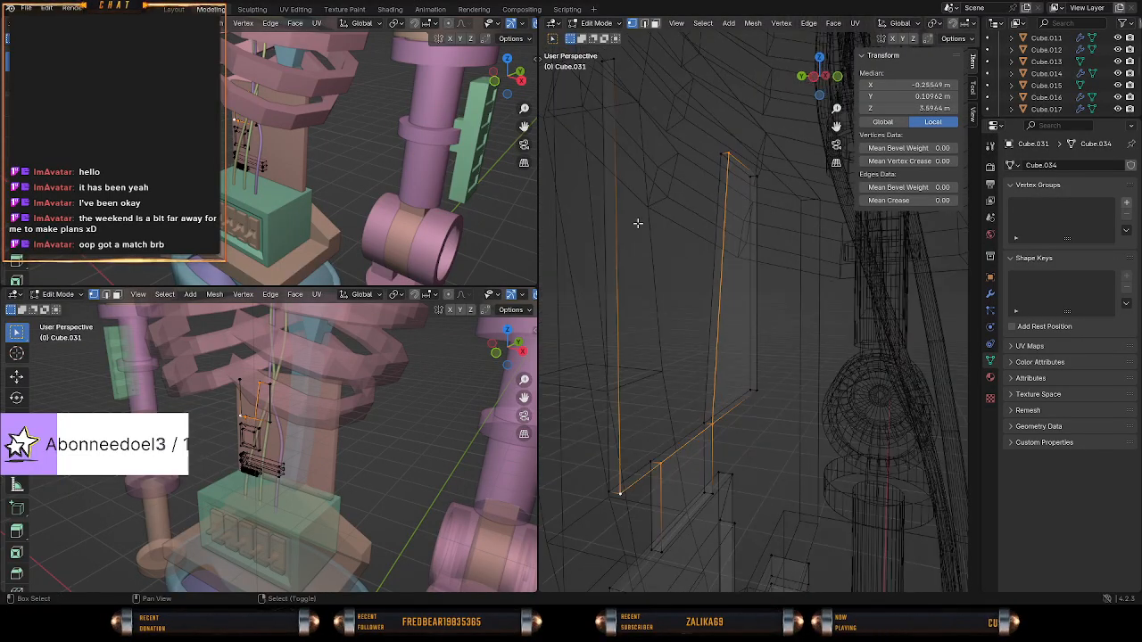
key("f")
Circle-select the front and back upper vertices on both sides of the gap in the plate's top, leaving out the lower vertices.
middle_click_drag(759, 232, 714, 170)
key("c")
middle_click(710, 174)
left_click(708, 175)
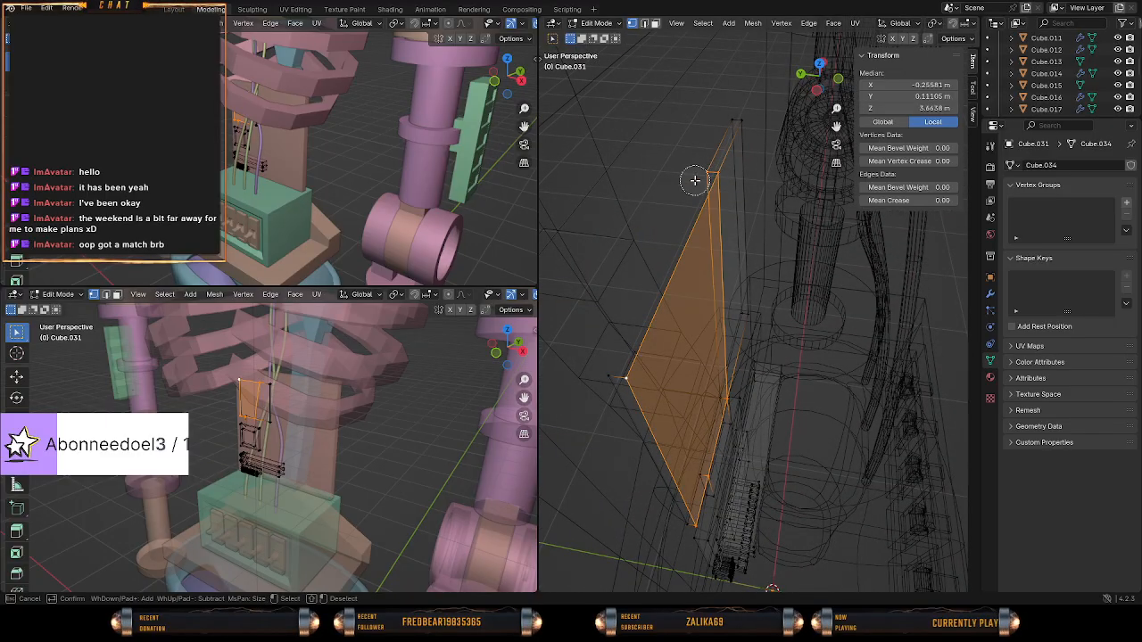
left_click(608, 381)
mouse_move(694, 529)
middle_mouse_down()
mouse_move(734, 425)
mouse_move(740, 369)
middle_mouse_up()
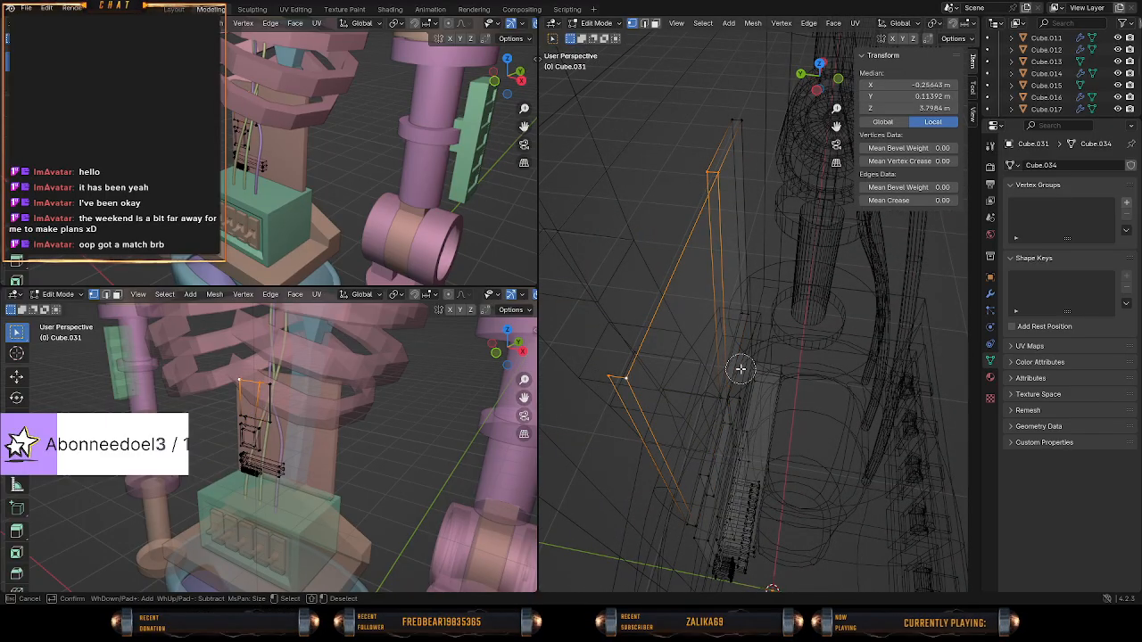
right_click(754, 361)
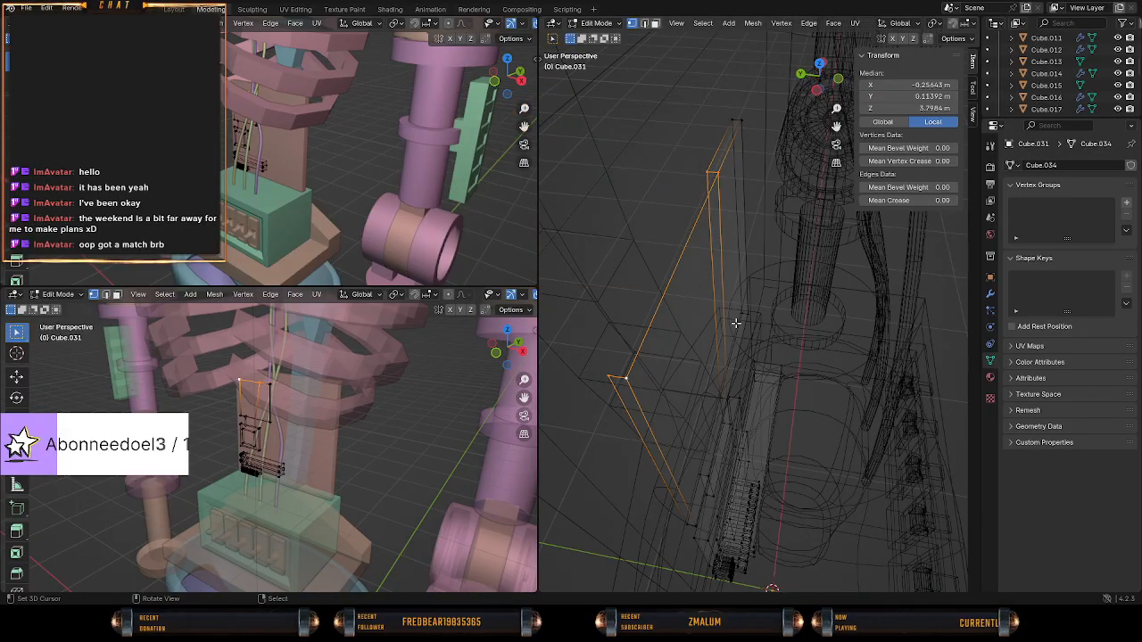
Examine the plate's front face and top edge, switching between wireframe and solid shading.
key("z")
mouse_move(736, 323)
middle_mouse_down()
mouse_move(661, 342)
mouse_move(714, 326)
mouse_move(716, 306)
mouse_move(596, 258)
mouse_move(622, 275)
mouse_move(705, 290)
middle_mouse_up()
left_click(779, 331)
key("z")
left_click(700, 336)
key("z")
left_click(786, 295)
middle_click_drag(800, 295, 808, 306)
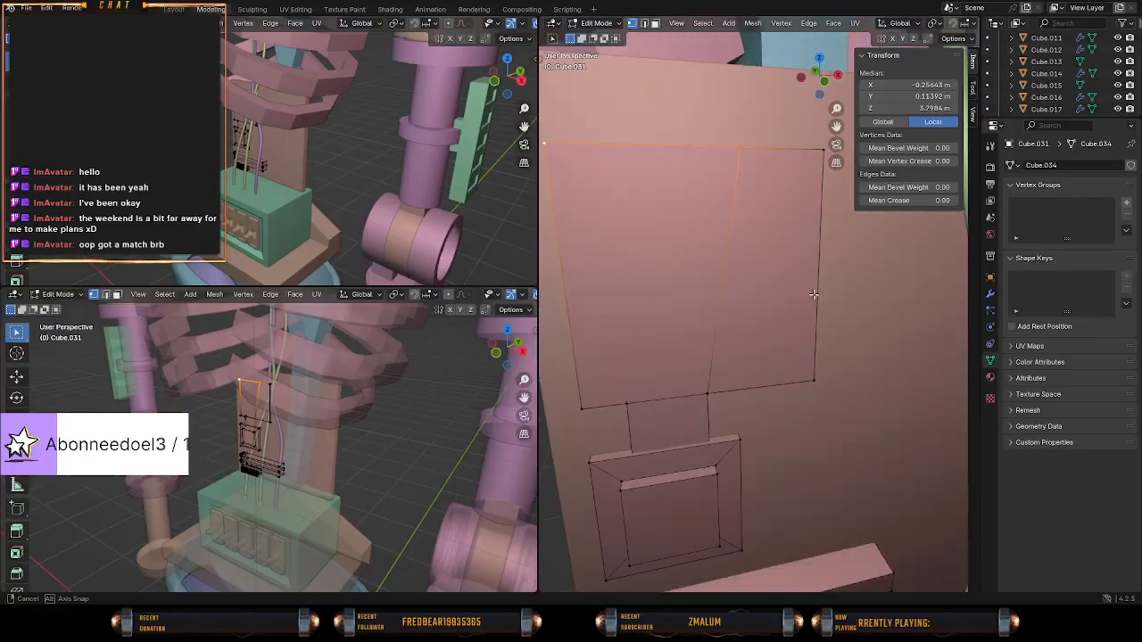
In wireframe shading, clear the selection and delete the front and back upper vertices of the plate's remaining slanted loop.
key("z")
left_click(709, 294)
middle_click_drag(705, 284, 748, 321)
key("a")
key("a")
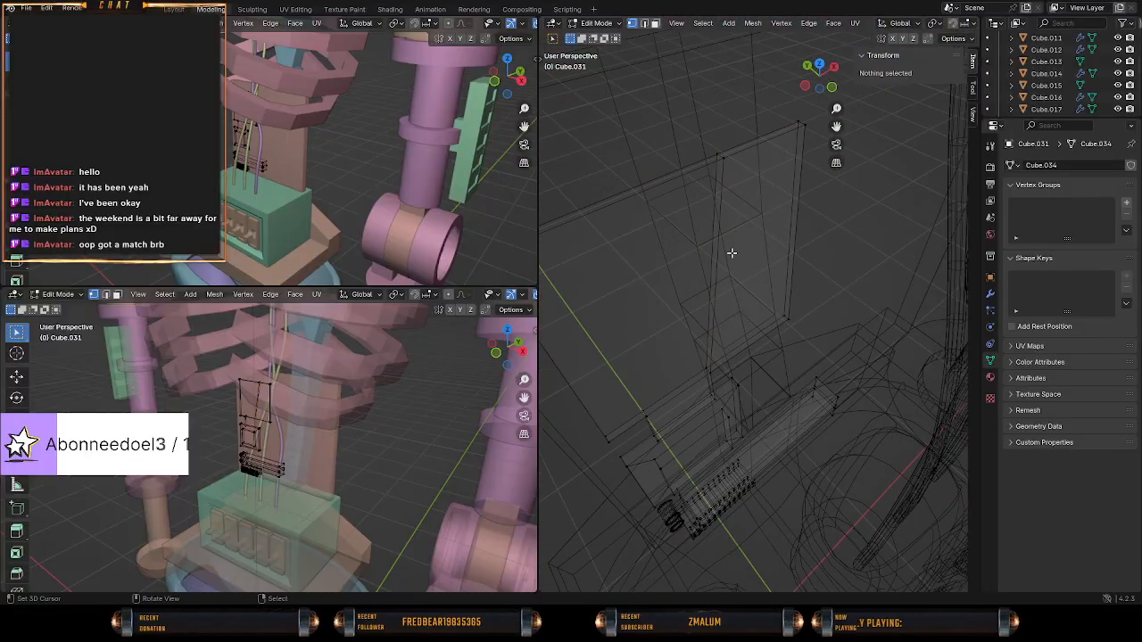
left_click(722, 169)
key("x")
left_click(691, 166)
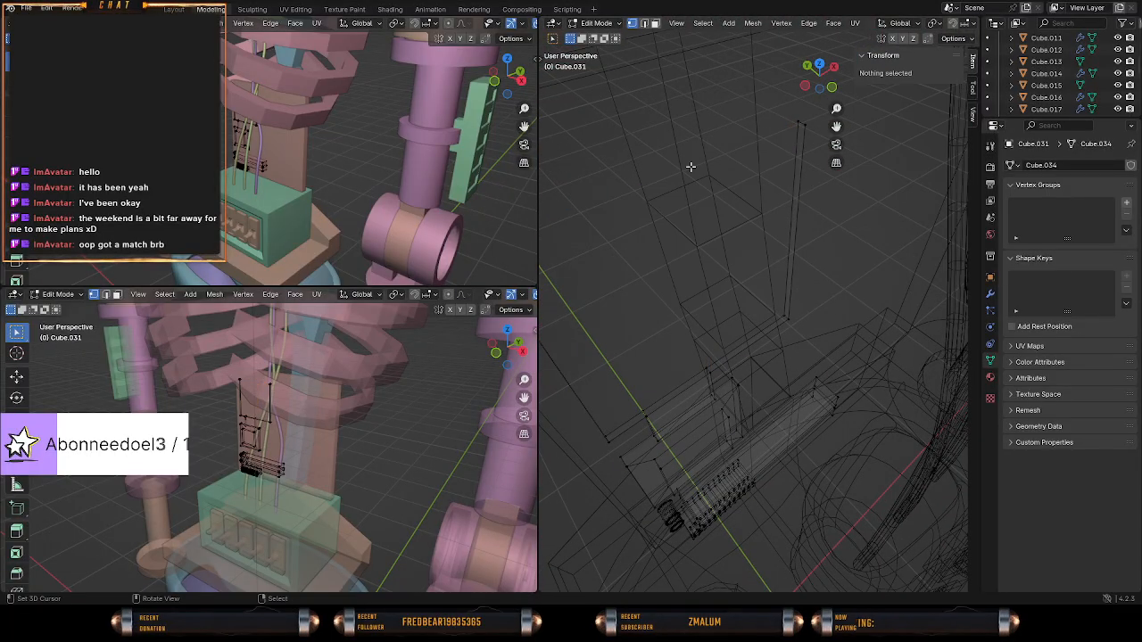
Fill the plate's front with one face through its four lower-edge vertices and two upper corner vertices.
left_click(799, 312)
left_click(712, 378, "shift")
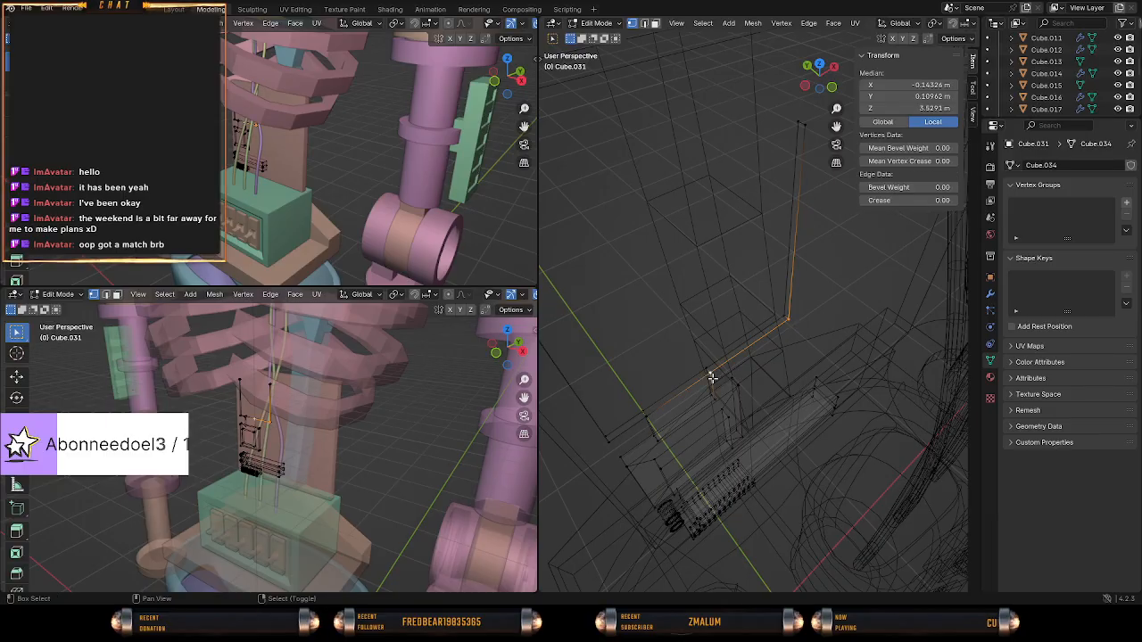
left_click(643, 426, "shift")
middle_click_drag(643, 427, 710, 365)
left_click(707, 363, "shift")
middle_click_drag(747, 146, 838, 267)
right_click(849, 237, "shift")
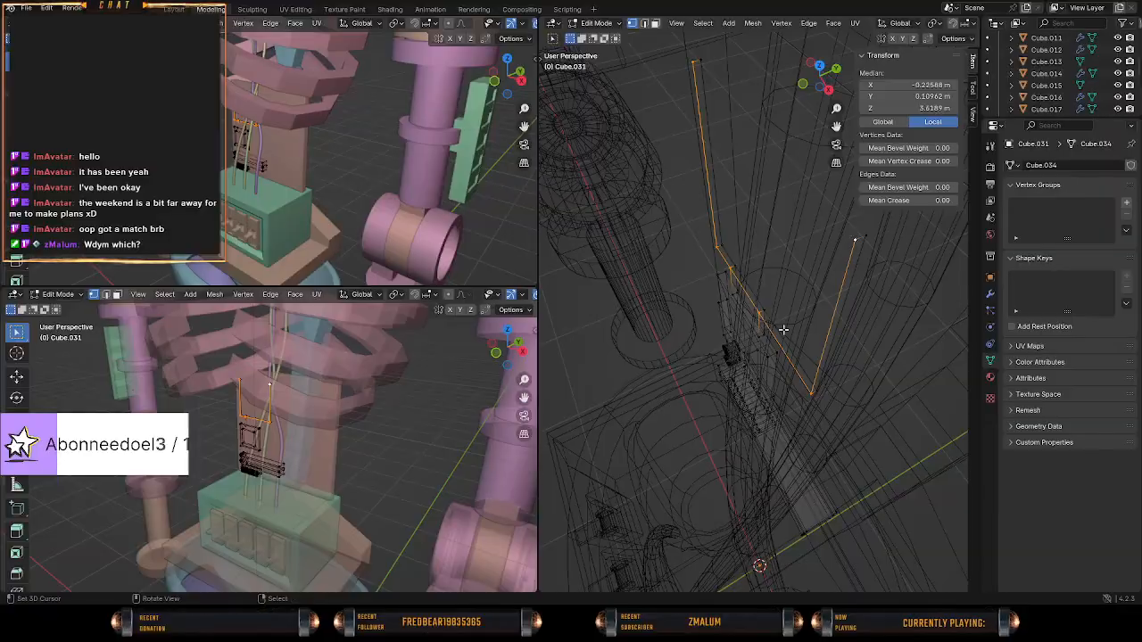
key("f")
Select the front and back vertices at both upper corners of the plate and fill its top with a face.
middle_click_drag(774, 340, 746, 322)
right_click(824, 238)
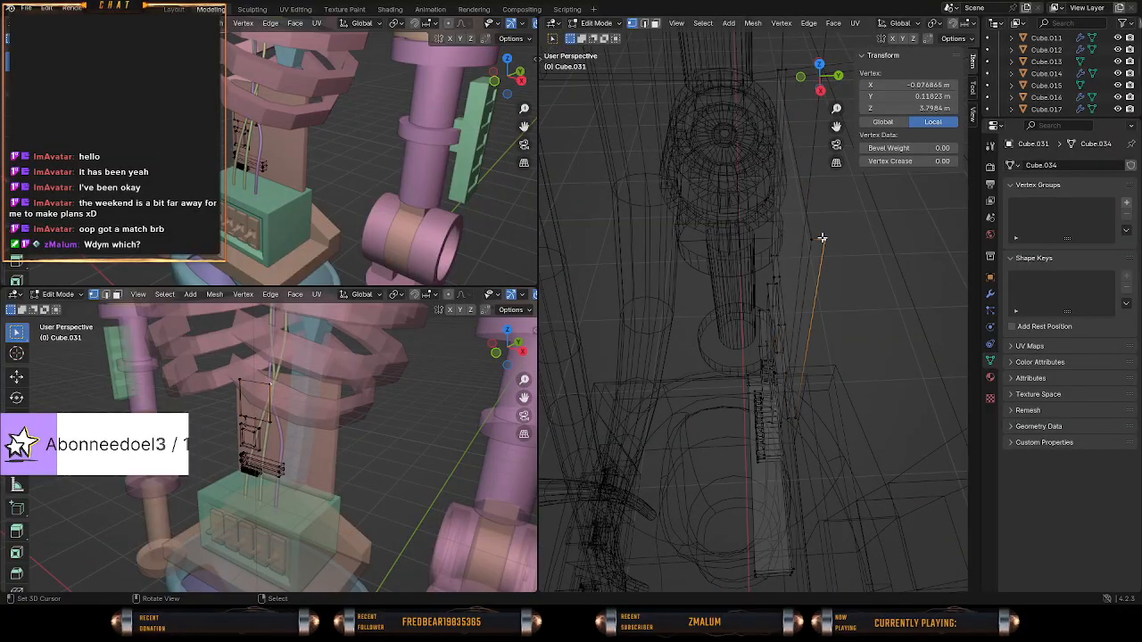
key("c")
left_click(822, 237)
left_click(779, 64)
right_click(776, 68)
key("f")
Examine the rebuilt plate in solid shading, in perspective and in front orthographic view.
mouse_move(765, 100)
middle_mouse_down()
mouse_move(864, 271)
mouse_move(686, 300)
mouse_move(779, 254)
mouse_move(685, 290)
mouse_move(711, 364)
middle_mouse_up()
key("shift+z")
scroll(684, 295, "down", 2)
key("KP_1")
scroll(741, 390, "up", 4)
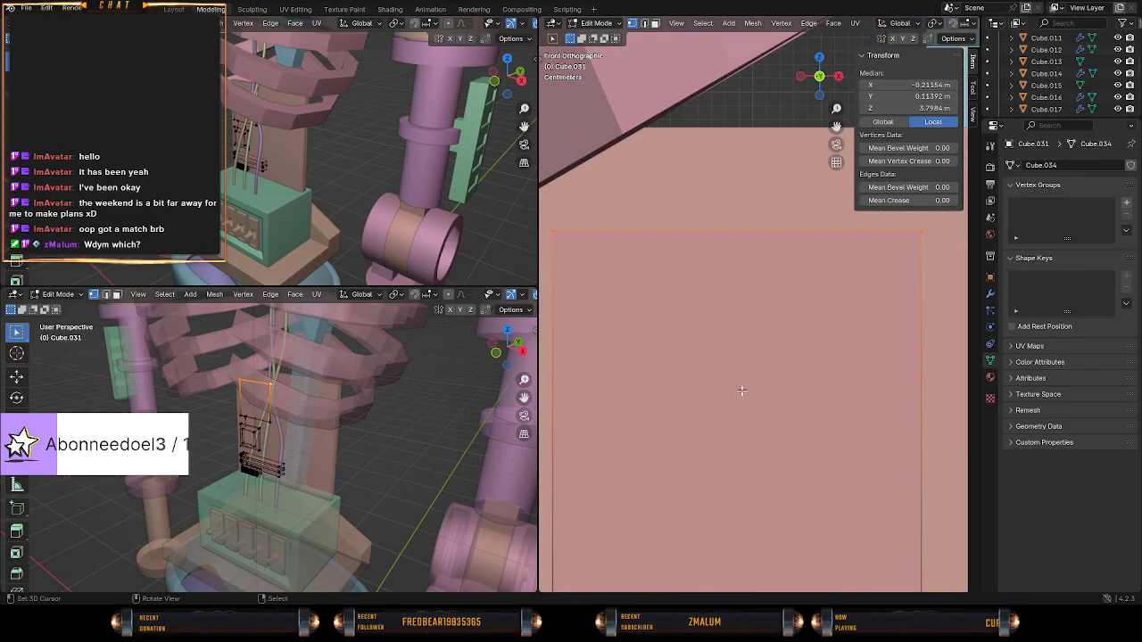
middle_click_drag(762, 424, 786, 352, "shift")
scroll(774, 328, "down", 1)
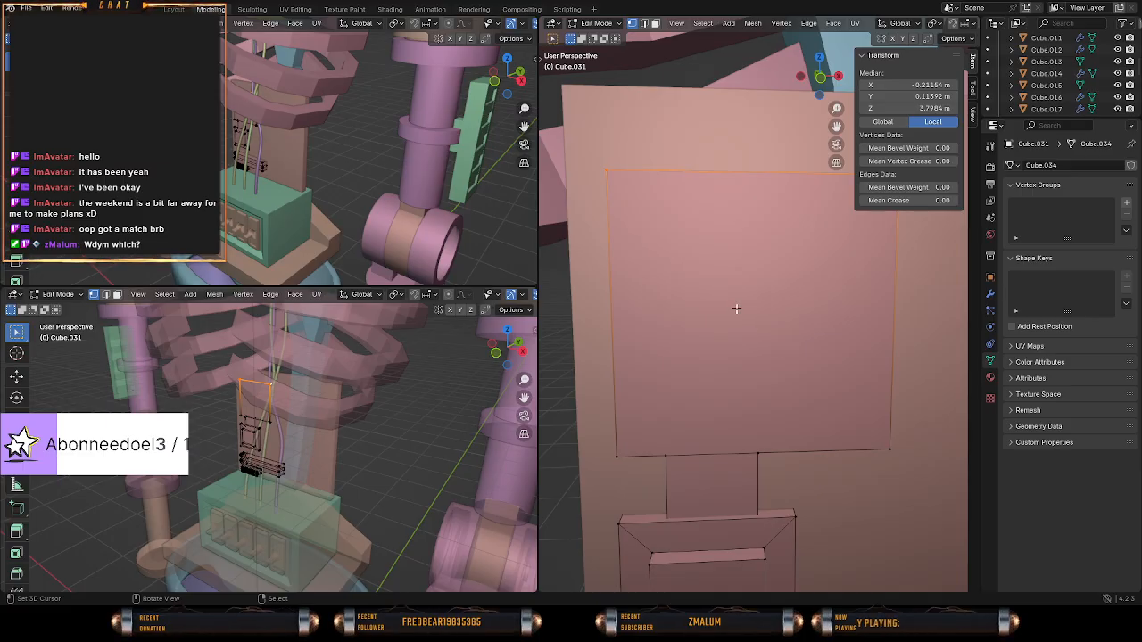
key("KP_1")
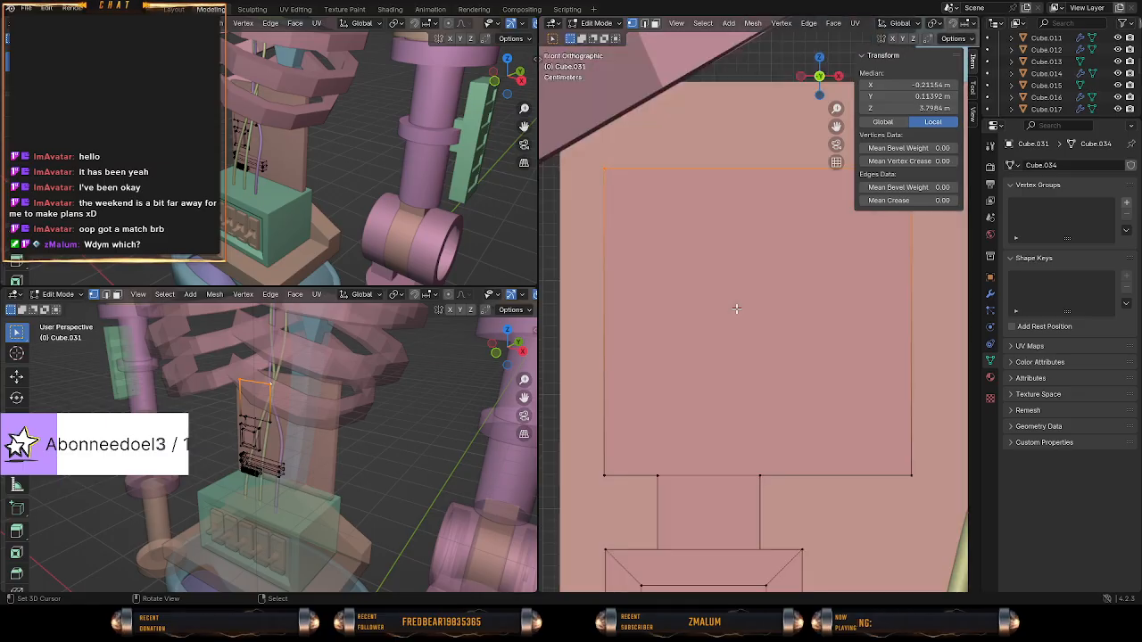
scroll(743, 325, "down", 2)
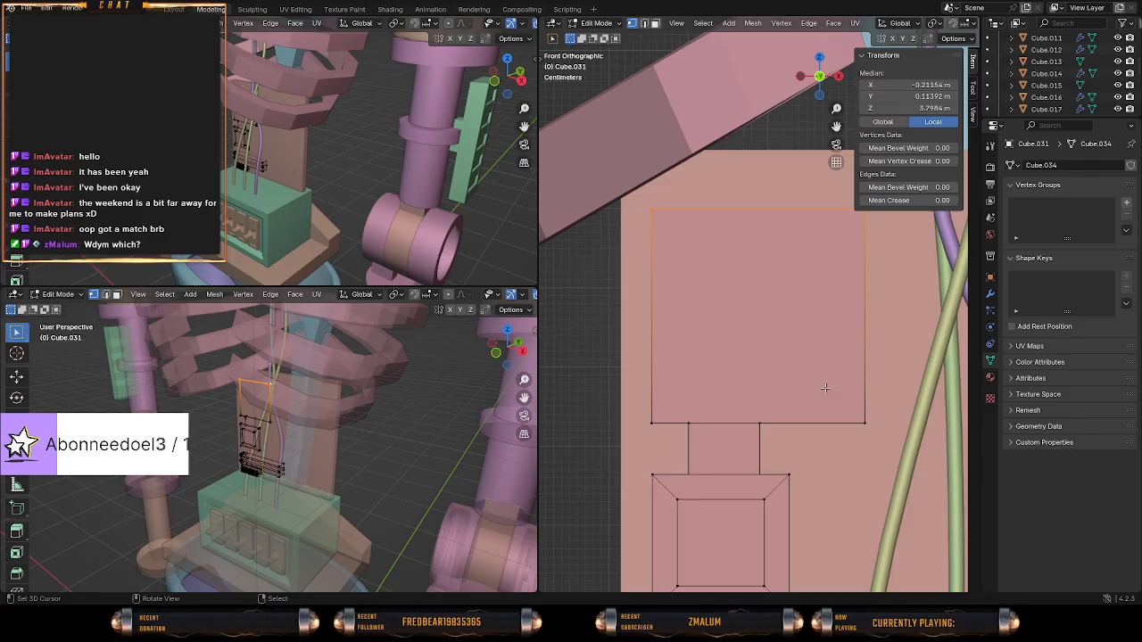
Raise the plate's top edge along Z by about 0.054 m in front wireframe view.
scroll(825, 388, "down", 1)
middle_click_drag(856, 344, 727, 373, "shift")
key("z")
left_click(705, 356)
key("g")
key("z")
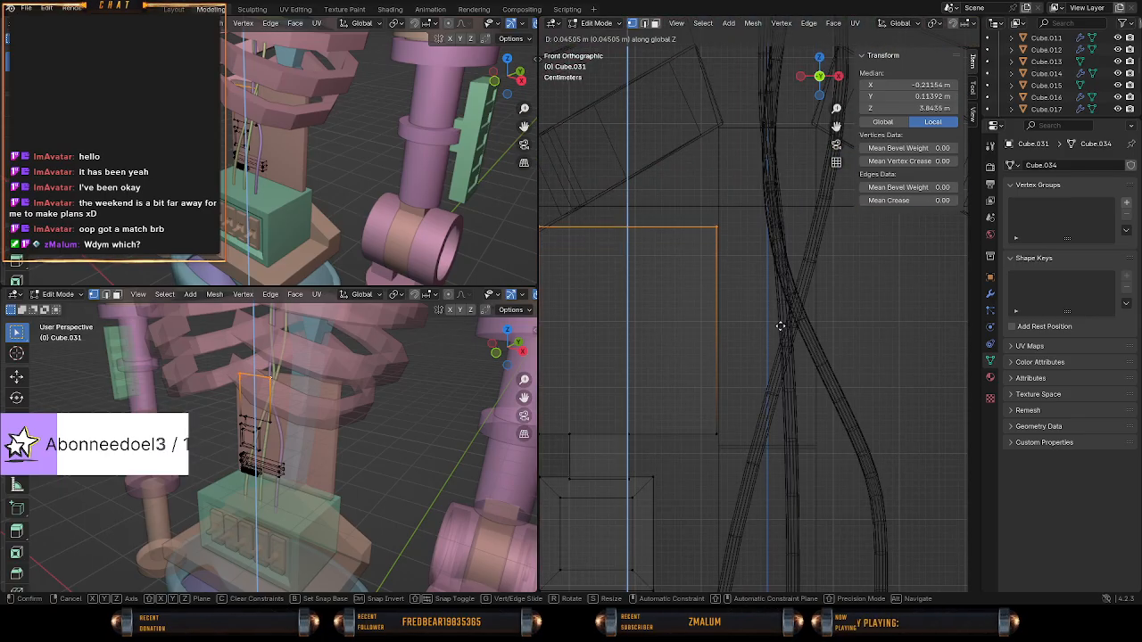
left_click(778, 336)
key("g")
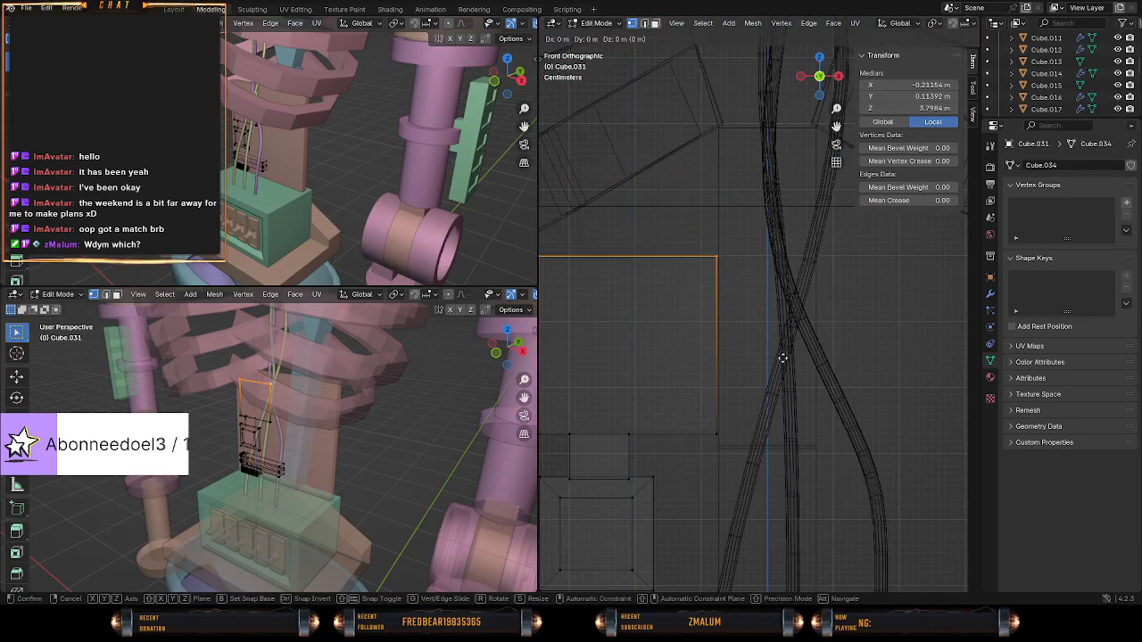
key("z")
left_click(782, 322)
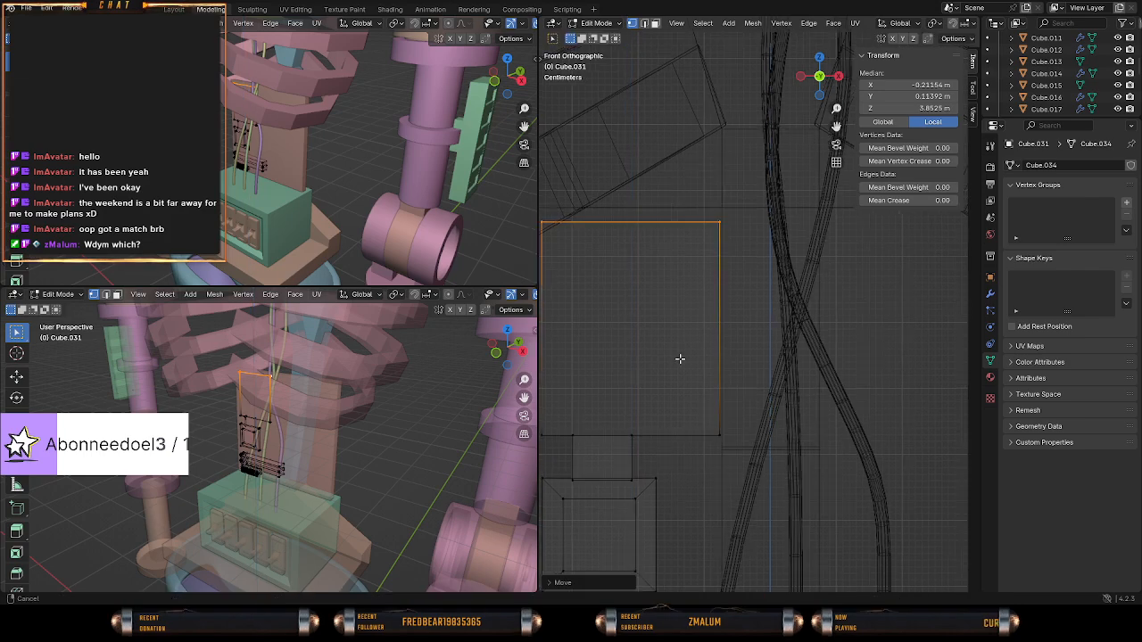
Widen the plate by moving the four vertices of its side edge nearest the cables about 0.077 m along X, and clear the selection.
middle_click_drag(678, 360, 772, 353, "shift")
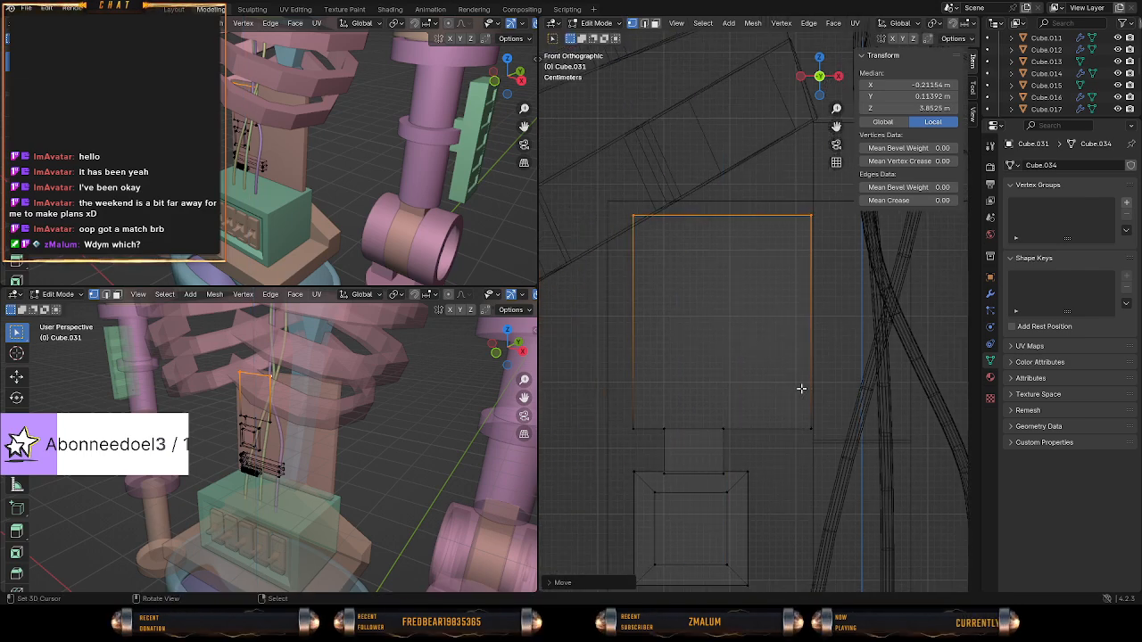
key("a")
key("a")
key("c")
left_click(820, 431)
left_click(809, 214)
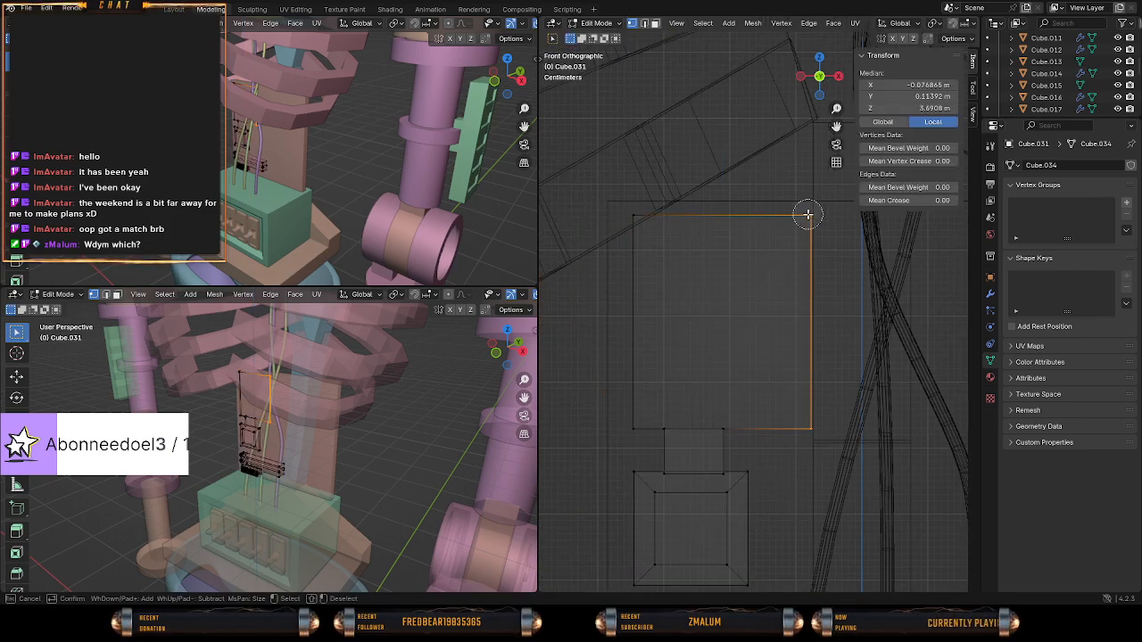
right_click(809, 214)
key("g")
key("x")
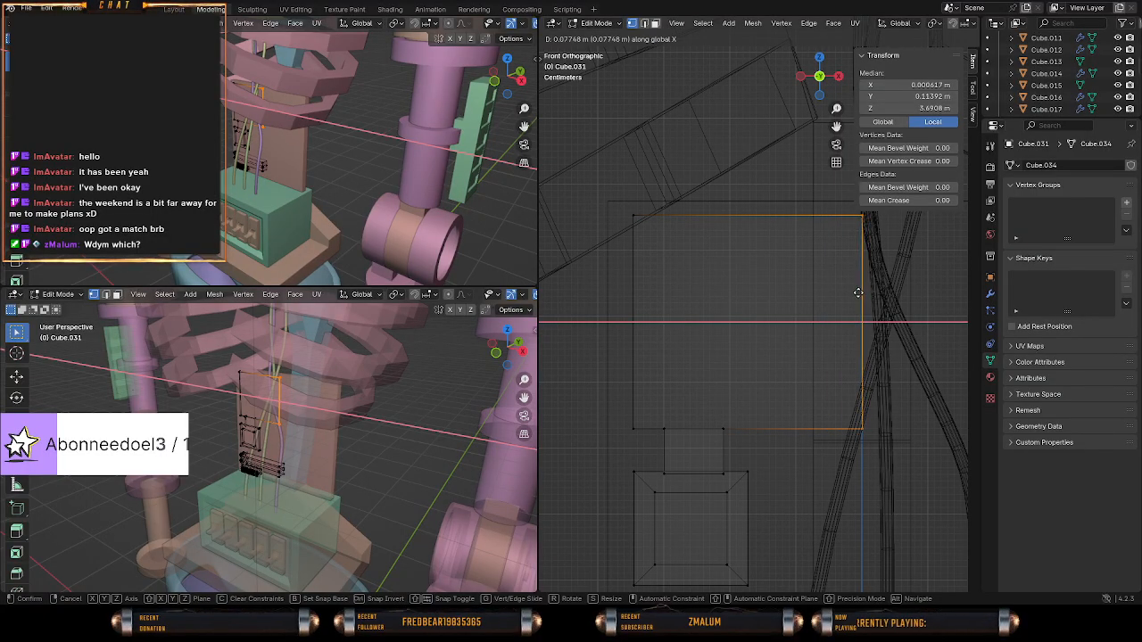
left_click(859, 292)
key("alt+a")
Examine the enlarged plate and its connection to the square block from several angles in wireframe and solid shading.
middle_click_drag(777, 308, 888, 345)
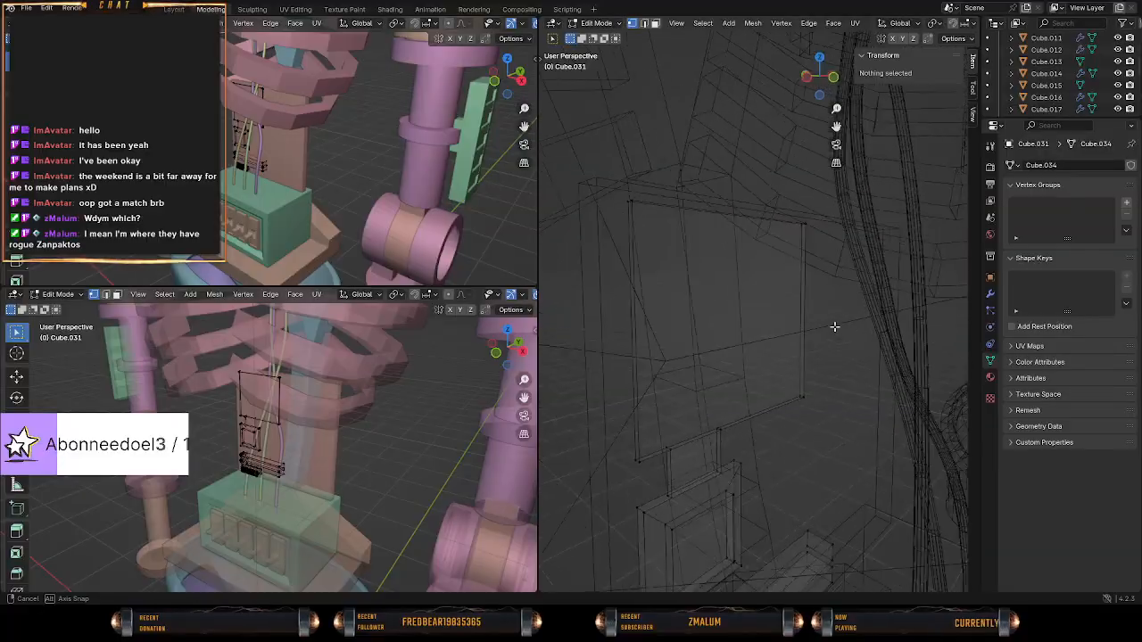
middle_click_drag(844, 382, 753, 386)
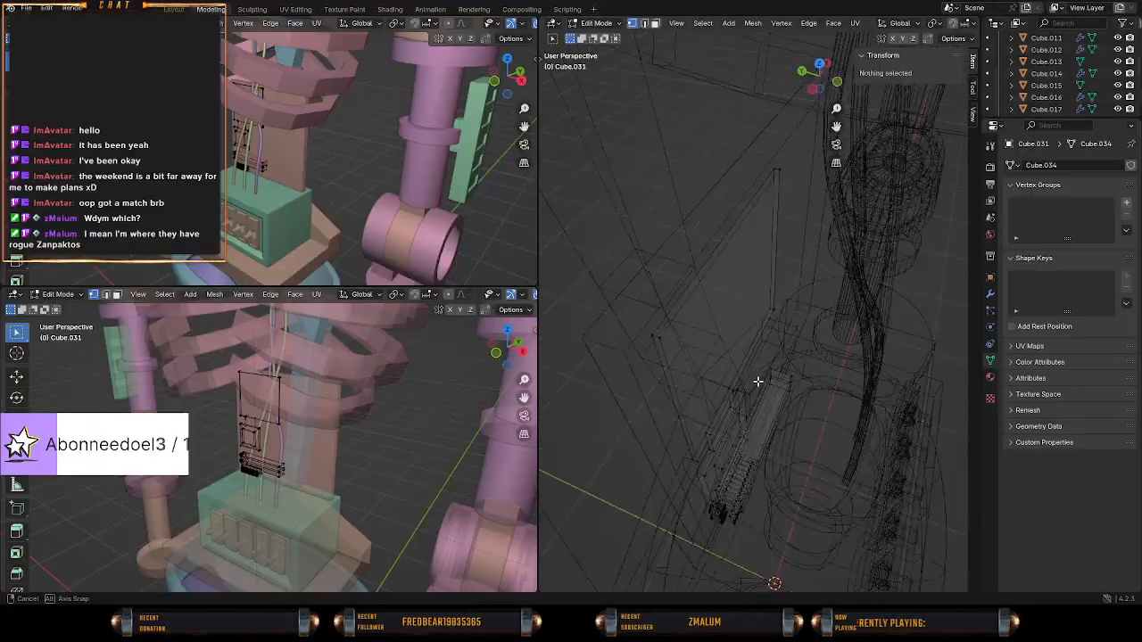
middle_click_drag(674, 347, 669, 356)
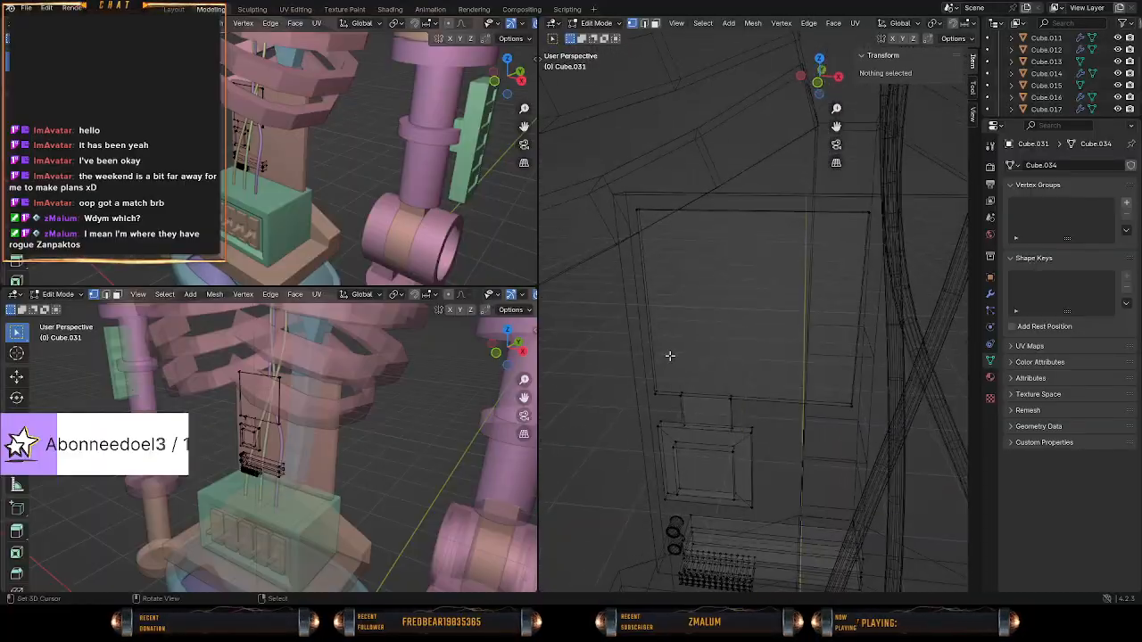
middle_click_drag(809, 330, 789, 350)
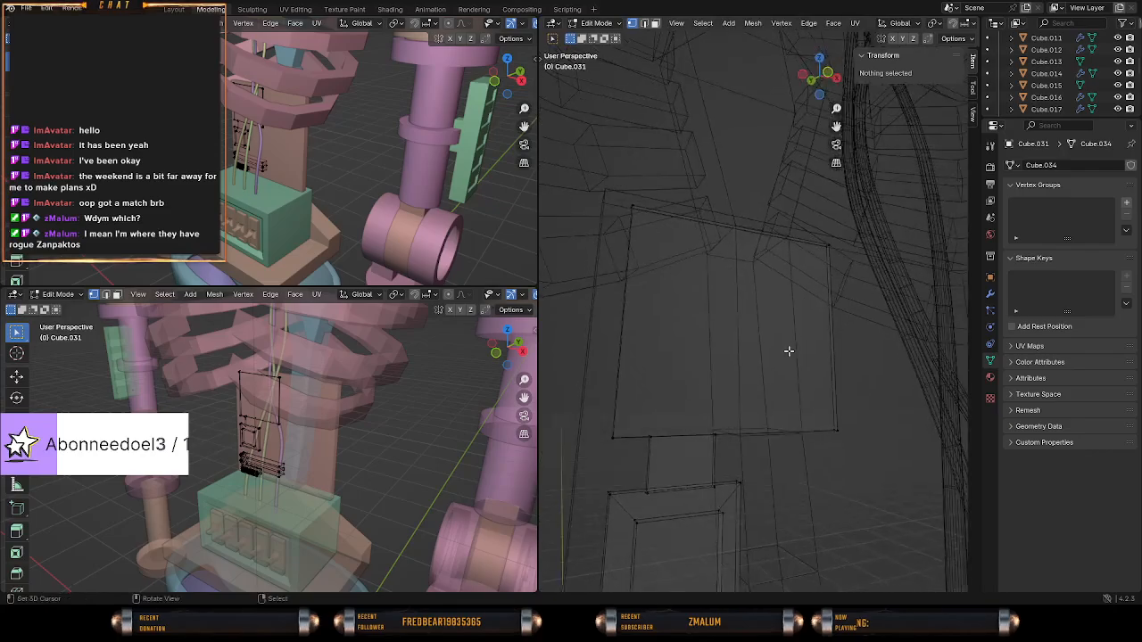
middle_click_drag(657, 391, 624, 393)
mouse_move(770, 393)
middle_mouse_down()
mouse_move(898, 399)
mouse_move(821, 420)
mouse_move(814, 435)
mouse_move(798, 416)
mouse_move(632, 372)
mouse_move(705, 384)
mouse_move(670, 408)
mouse_move(870, 401)
mouse_move(670, 406)
mouse_move(709, 381)
middle_mouse_up()
scroll(816, 432, "up", 3)
scroll(678, 398, "up", 3)
key("shift+z")
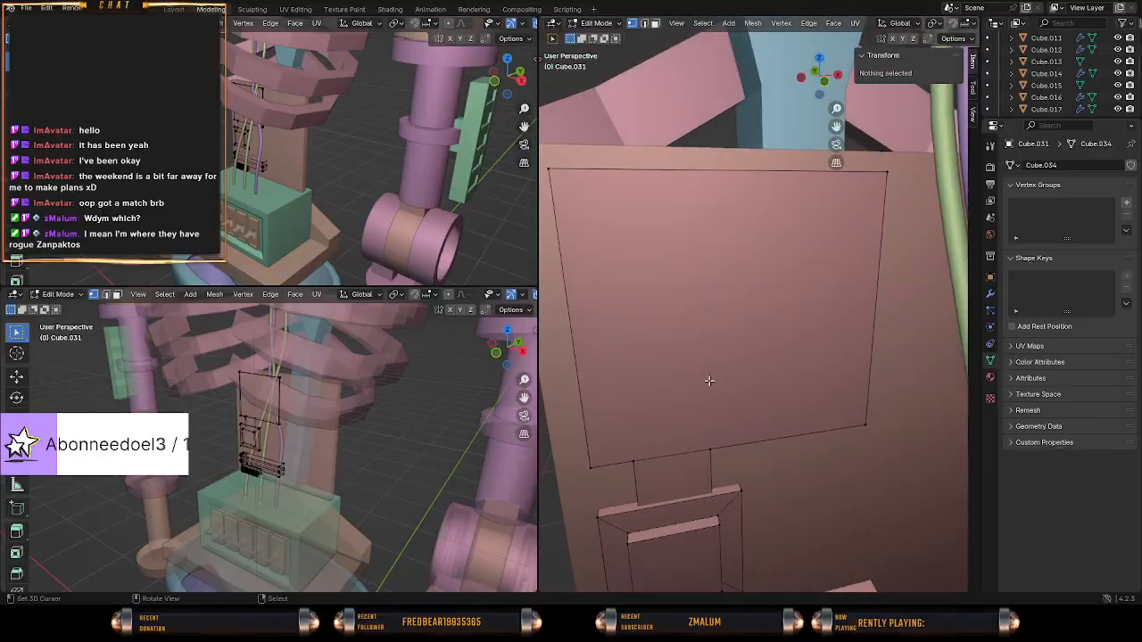
scroll(752, 387, "down", 1)
scroll(709, 405, "down", 7)
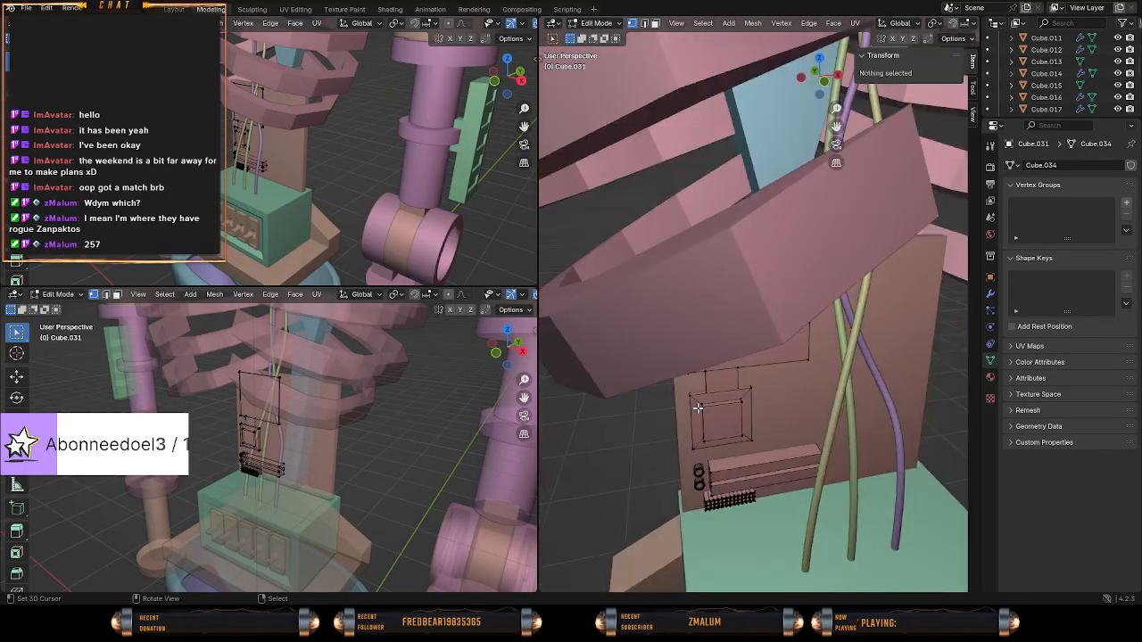
scroll(724, 405, "up", 4)
scroll(723, 405, "down", 3)
middle_click_drag(723, 397, 704, 375)
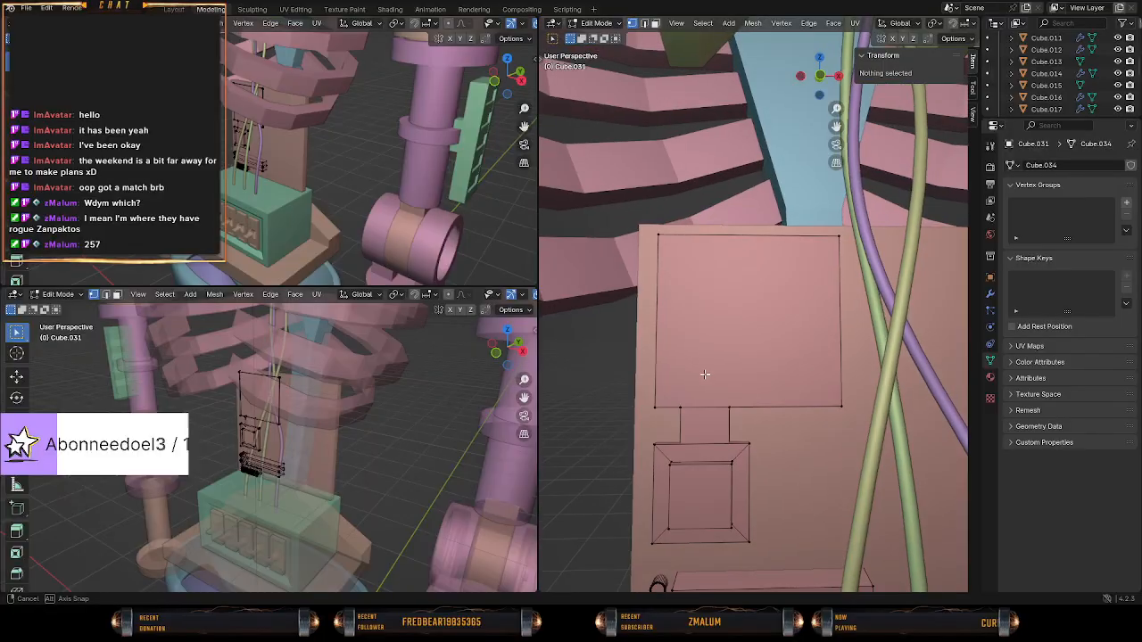
Select all eight corner vertices of the enlarged flat plate above the square block, including its back corners in wireframe view.
scroll(710, 384, "down", 3)
key("shift+a")
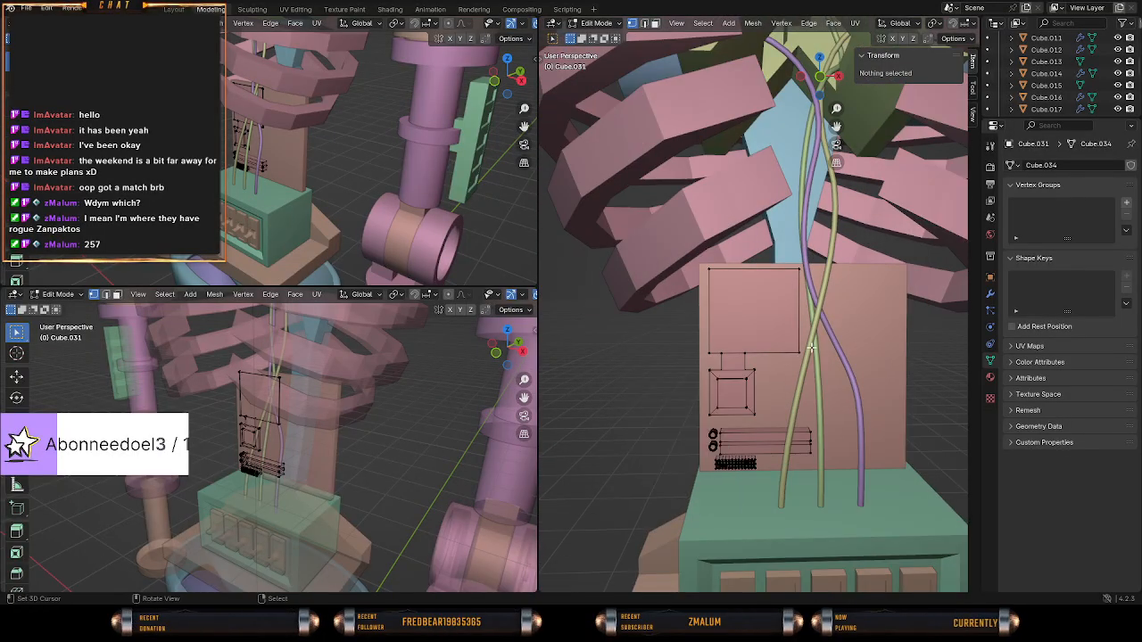
scroll(812, 348, "up", 3)
right_click(820, 380)
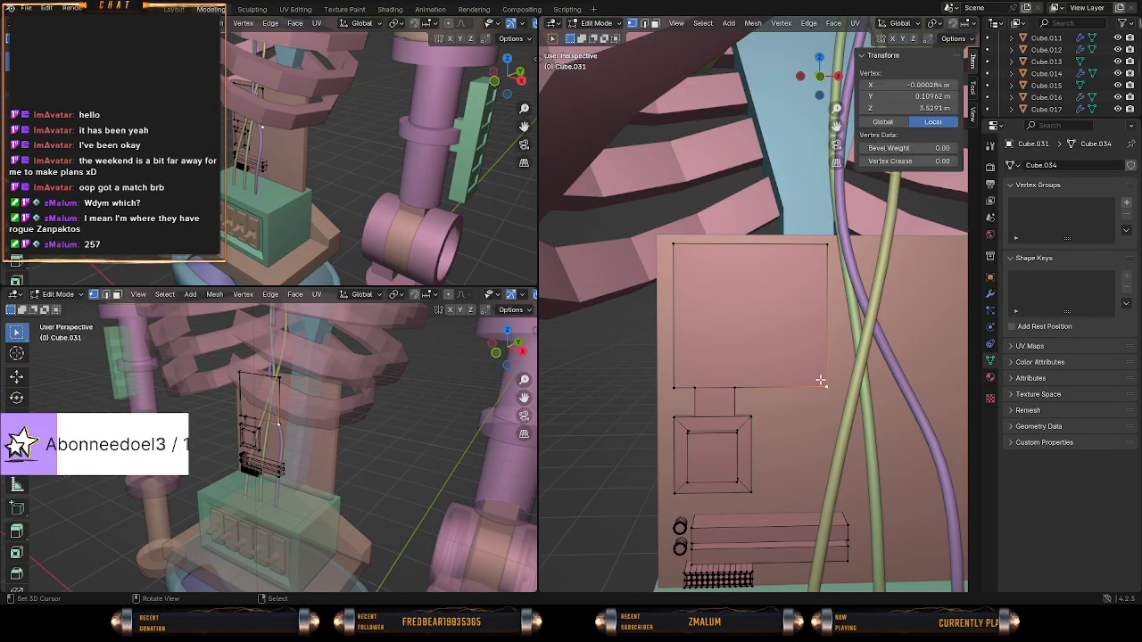
right_click(667, 381, "shift")
middle_click_drag(662, 277, 640, 309)
right_click(572, 220, "shift")
right_click(833, 190, "shift")
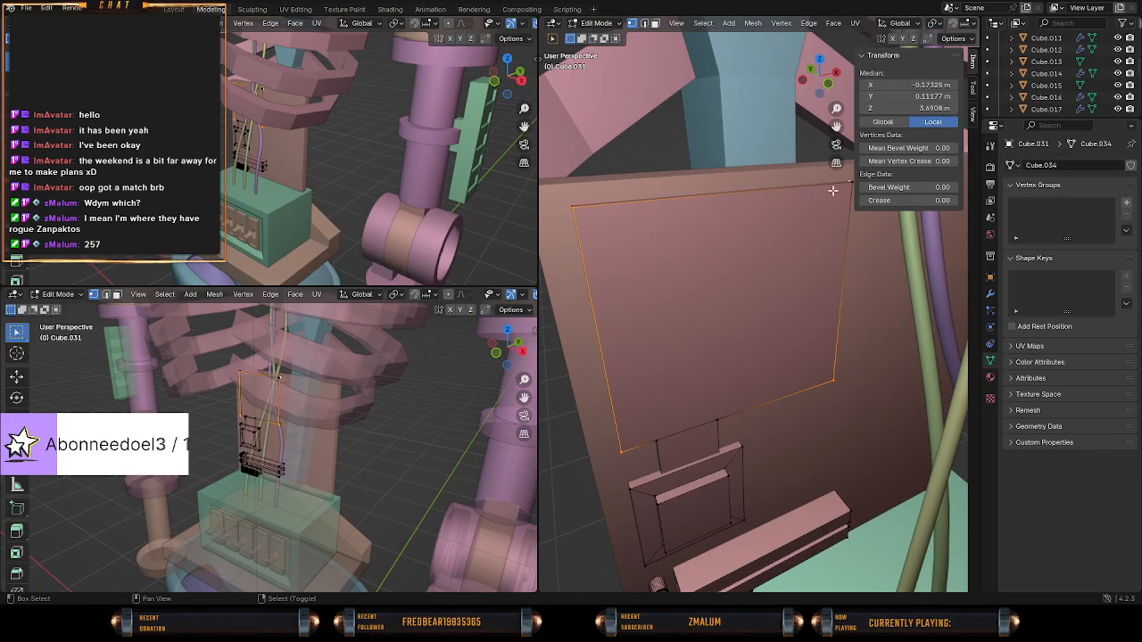
key("shift+z")
scroll(758, 233, "down", 3)
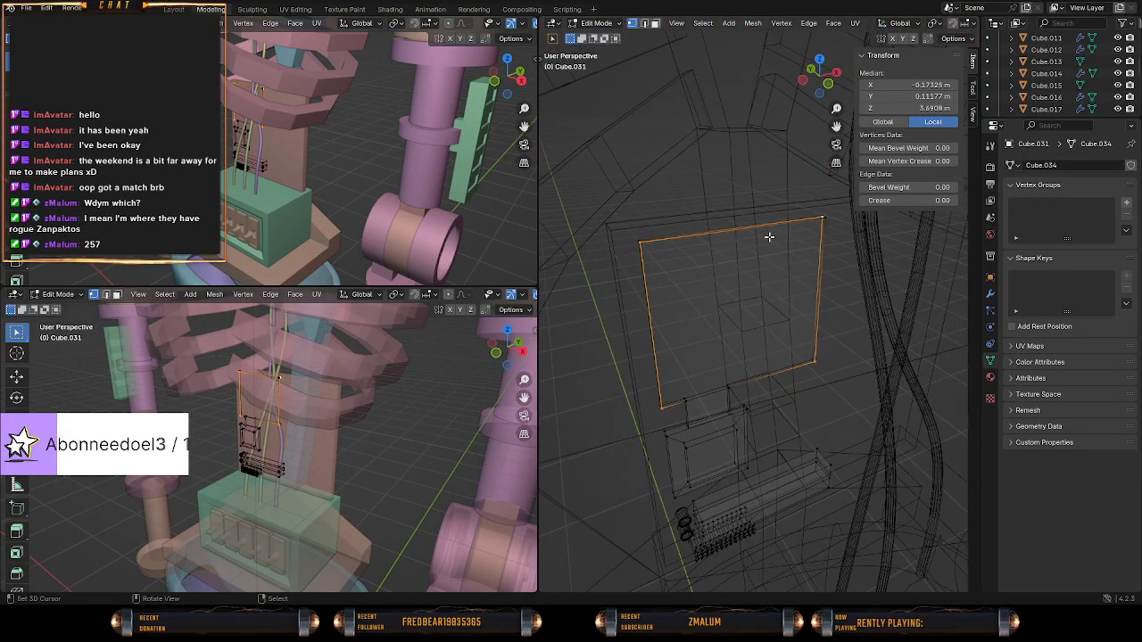
key("c")
mouse_move(819, 226)
left_mouse_down()
mouse_move(828, 329)
mouse_move(817, 361)
mouse_move(630, 398)
mouse_move(643, 363)
left_mouse_up()
left_click(629, 242)
right_click(629, 241)
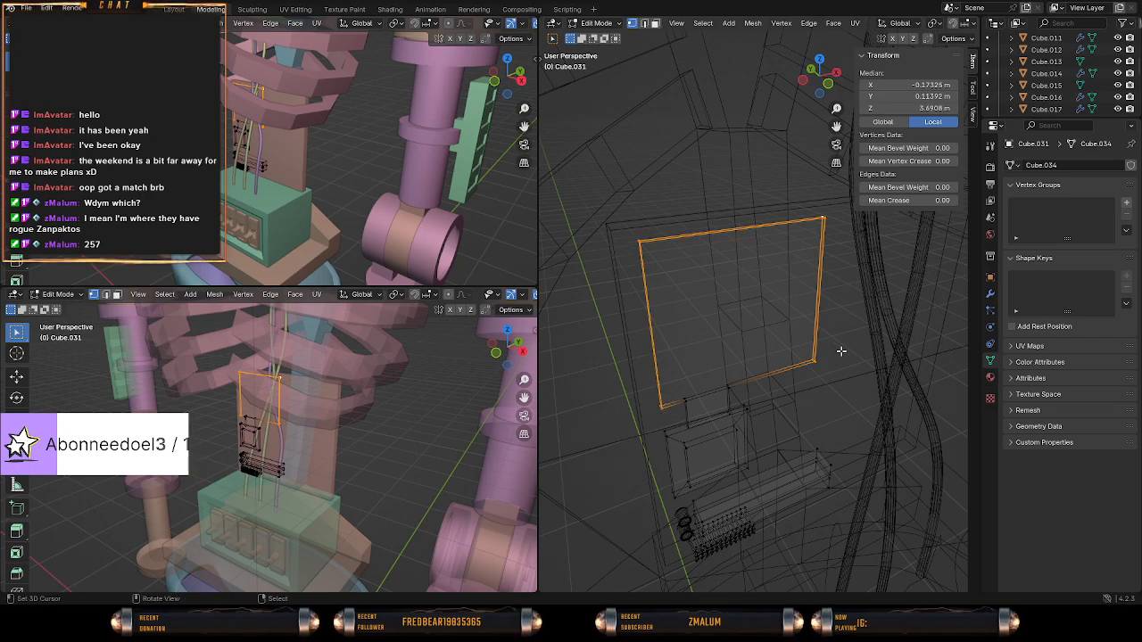
Duplicate the selected plate and pull the copy about 0.088 m forward along Y, away from the backplate.
middle_click_drag(714, 349, 776, 357)
key("g")
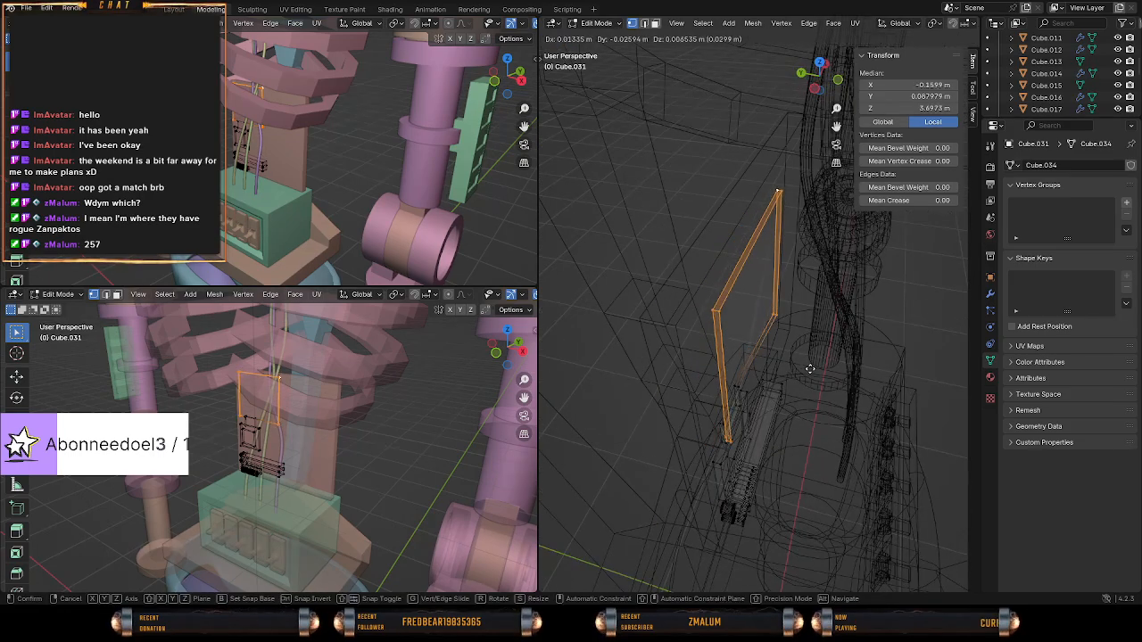
key("x")
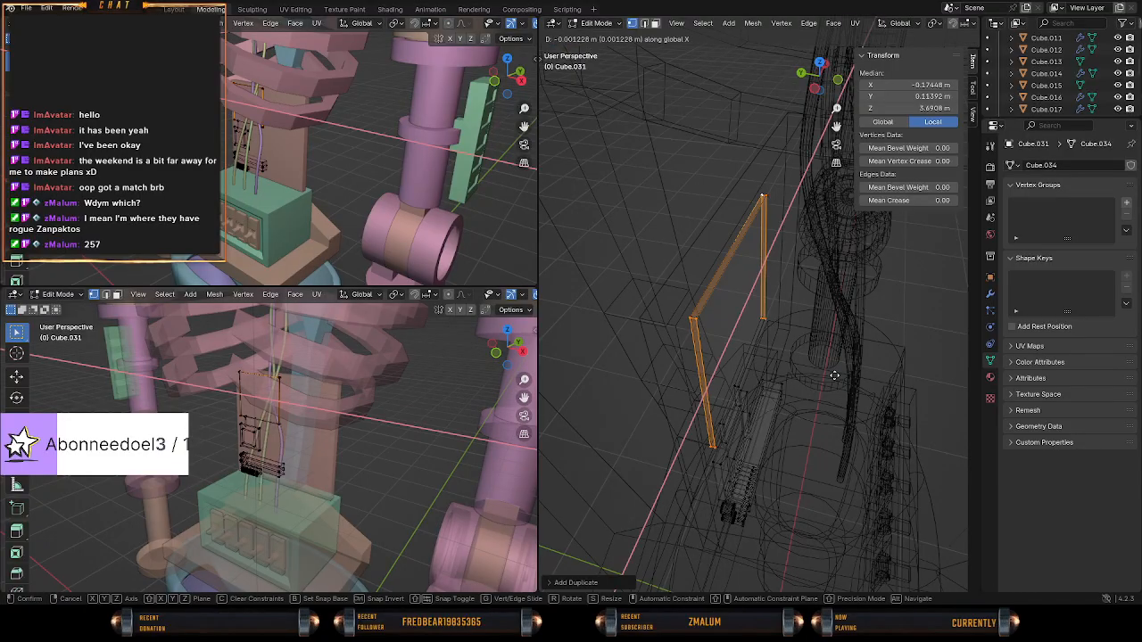
key("y")
left_click(875, 383)
middle_click_drag(876, 382, 802, 266)
key("shift+z")
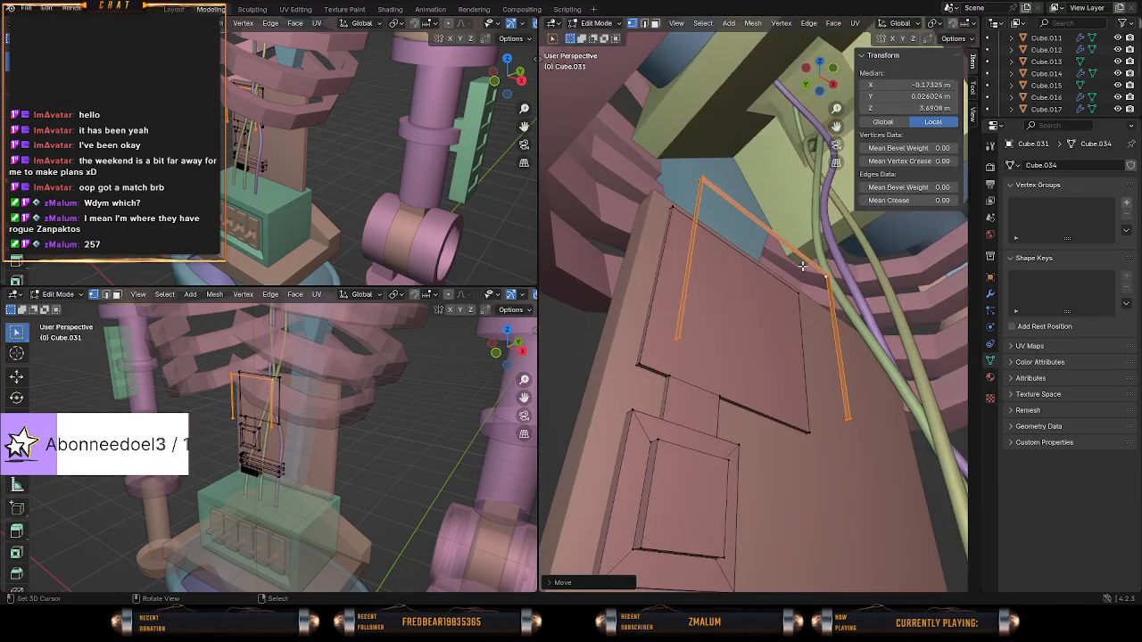
Fill the open underside of the duplicated plate with a face.
key("alt+a")
key("c")
left_click(856, 418)
right_click(857, 419)
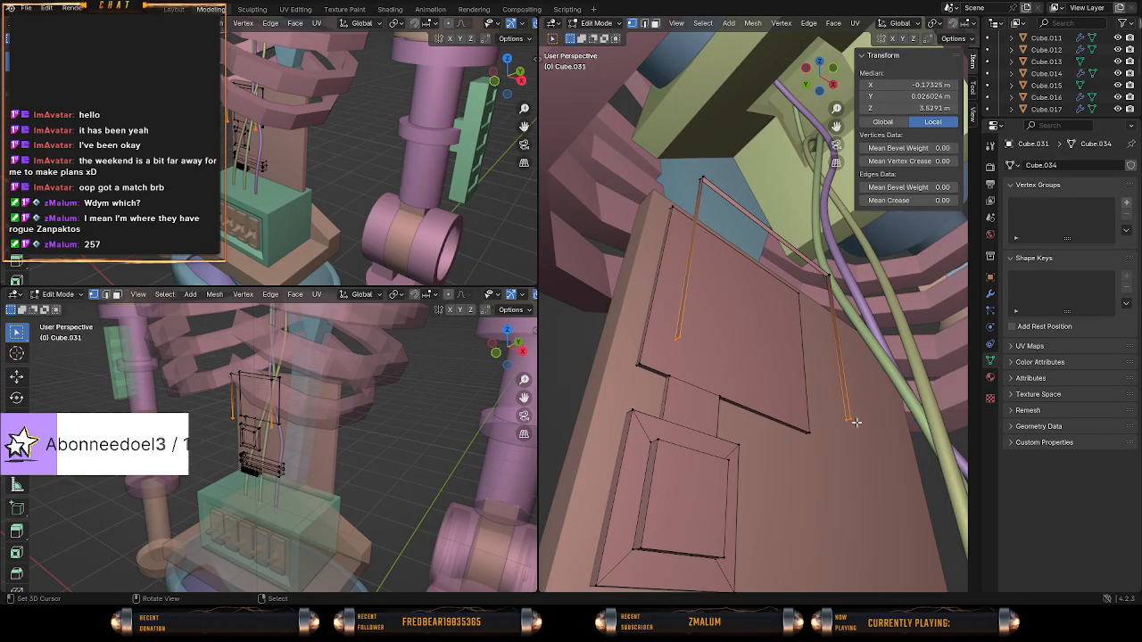
key("f")
Fill the front of the duplicated plate with a face between its four front corner vertices.
right_click(862, 387)
right_click(832, 266, "shift")
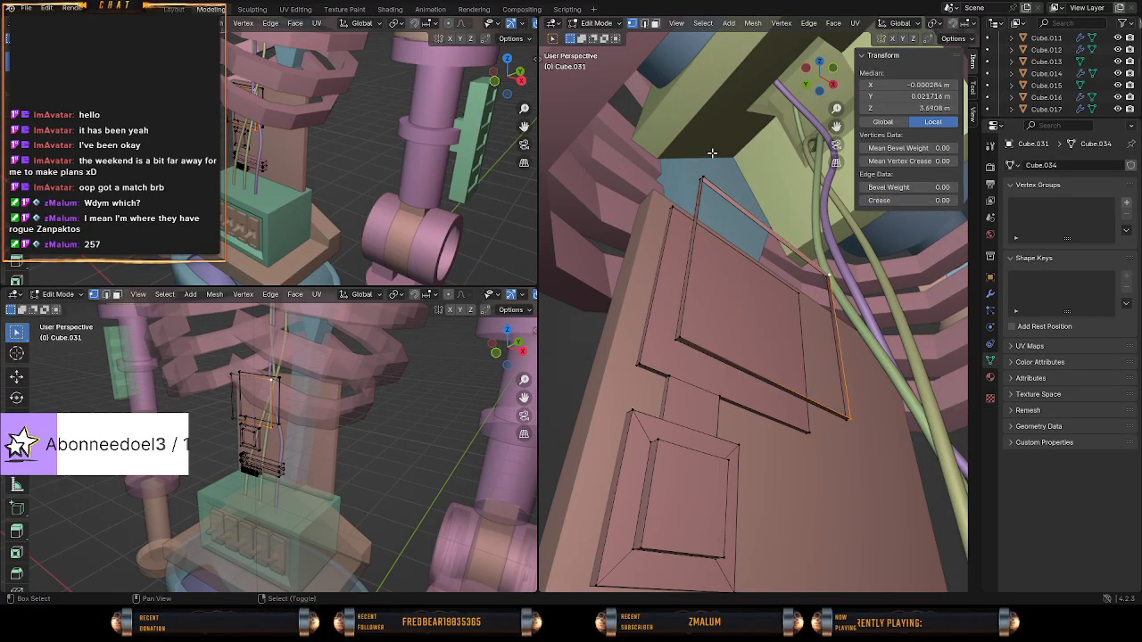
right_click(704, 178, "shift")
right_click(680, 337, "shift")
key("f")
middle_click_drag(893, 338, 912, 381)
Select the whole closed plate copy and duplicate it about 0.44 m along X, beyond the cables.
right_click(852, 402)
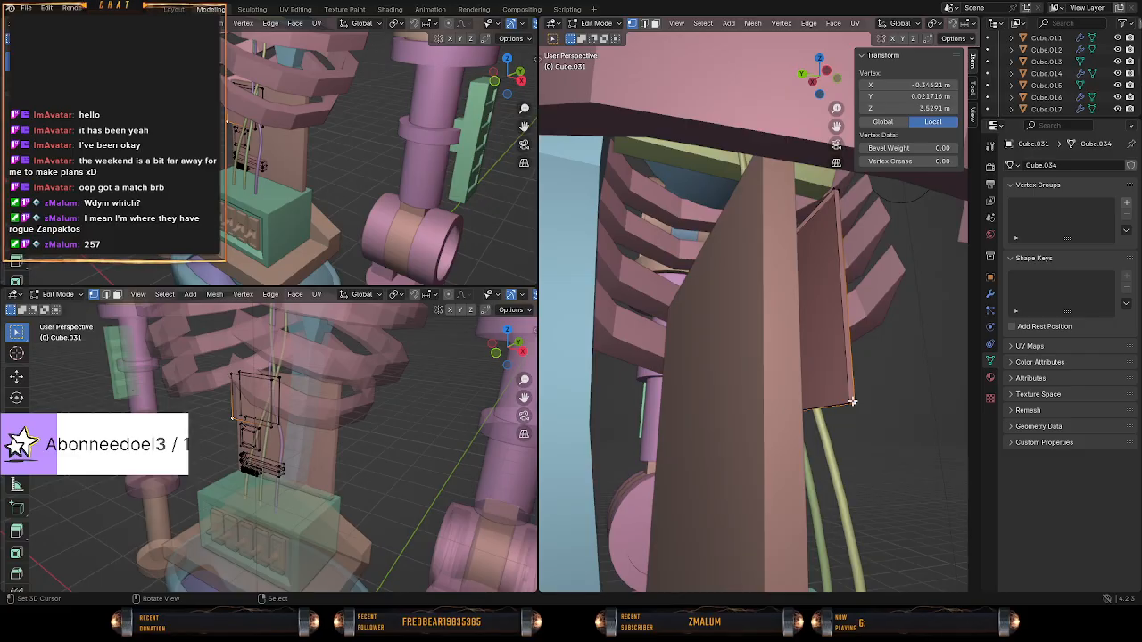
key("l")
middle_click_drag(852, 401, 768, 390)
key("shift+d")
right_click(782, 391)
key("g")
key("x")
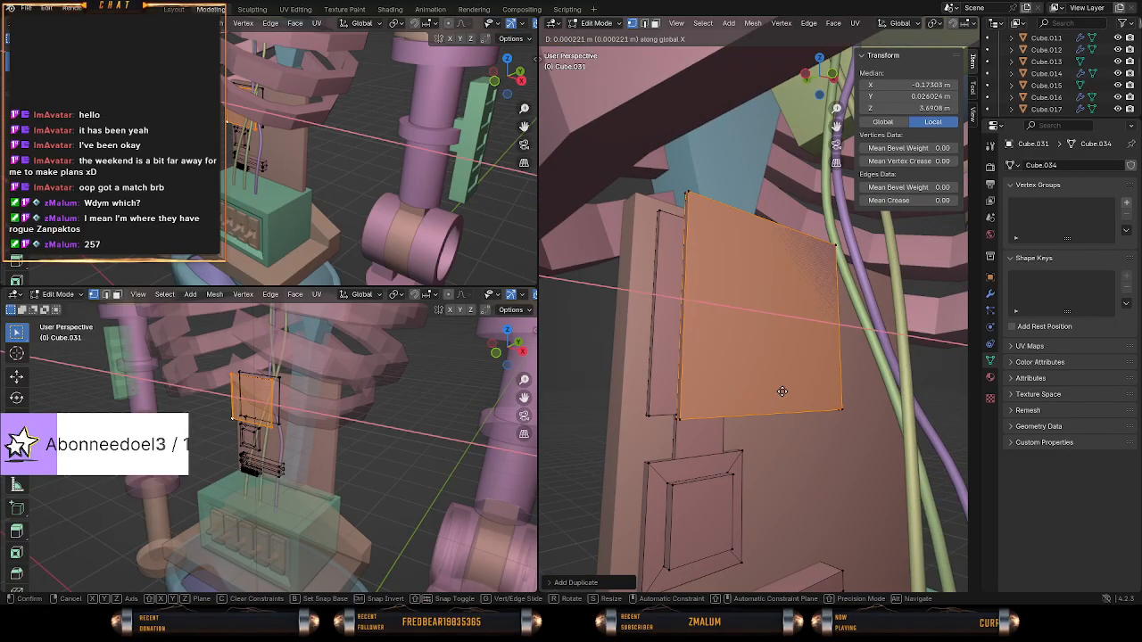
left_click(874, 393)
In front view, scale the first plate copy to about half its width along X and about 0.8 along Z.
right_click(845, 406)
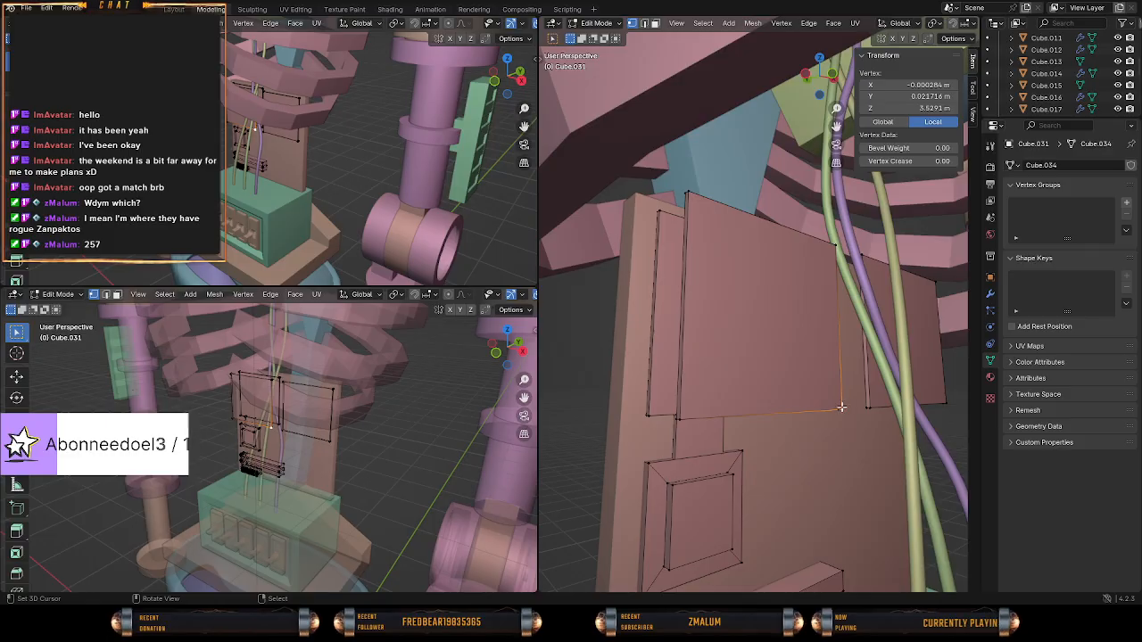
key("l")
middle_click_drag(850, 430, 814, 449)
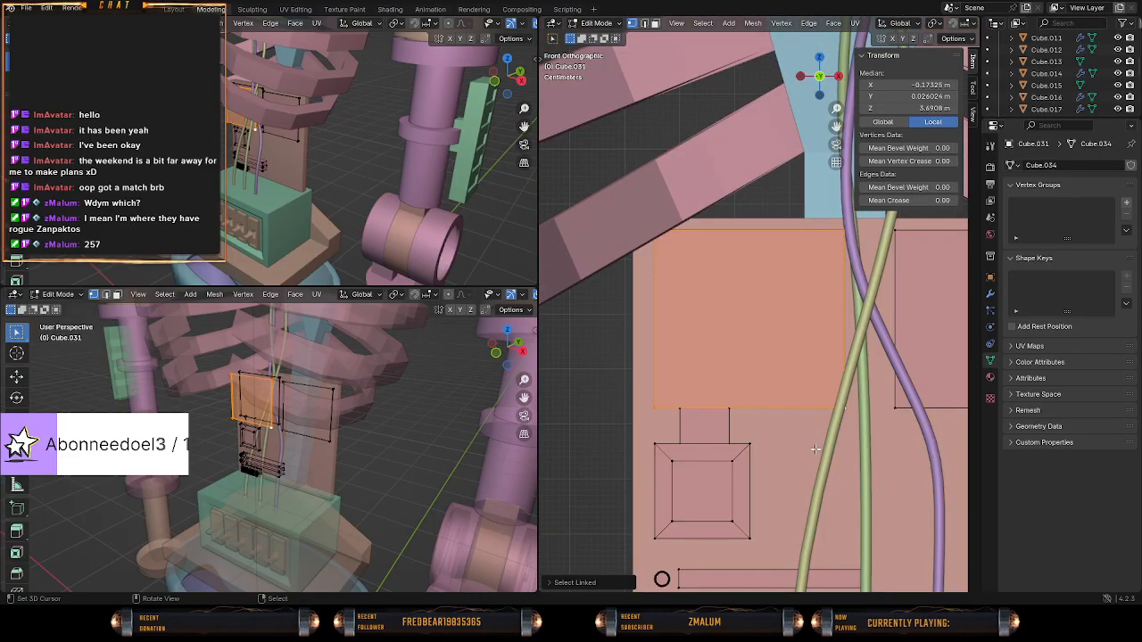
middle_click_drag(824, 396, 809, 398, "shift")
key("s")
key("x")
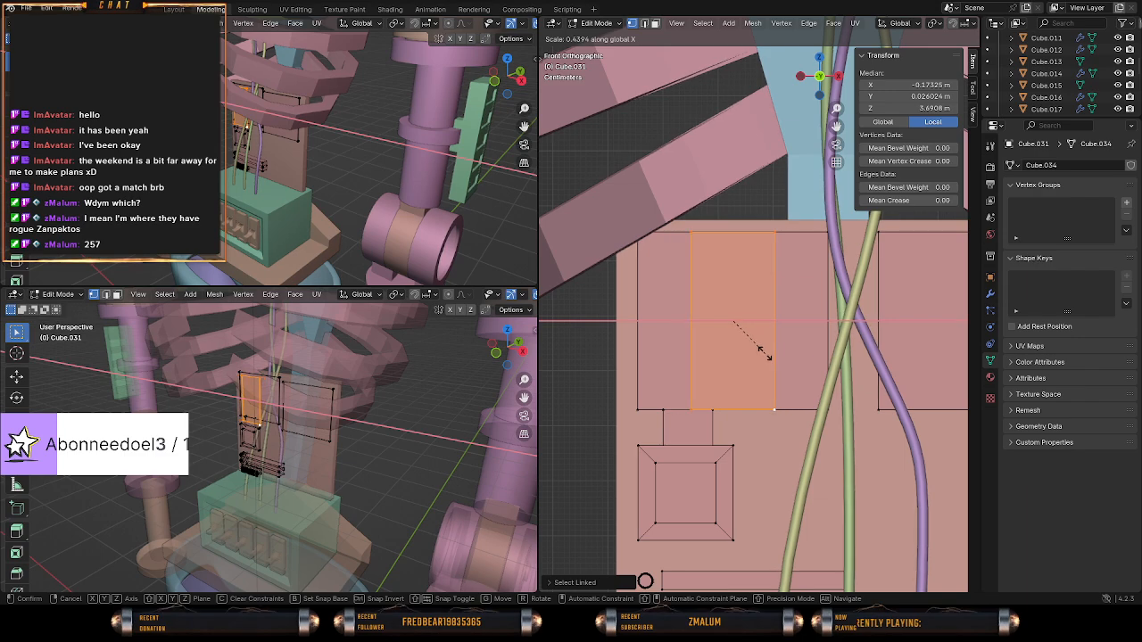
key("z")
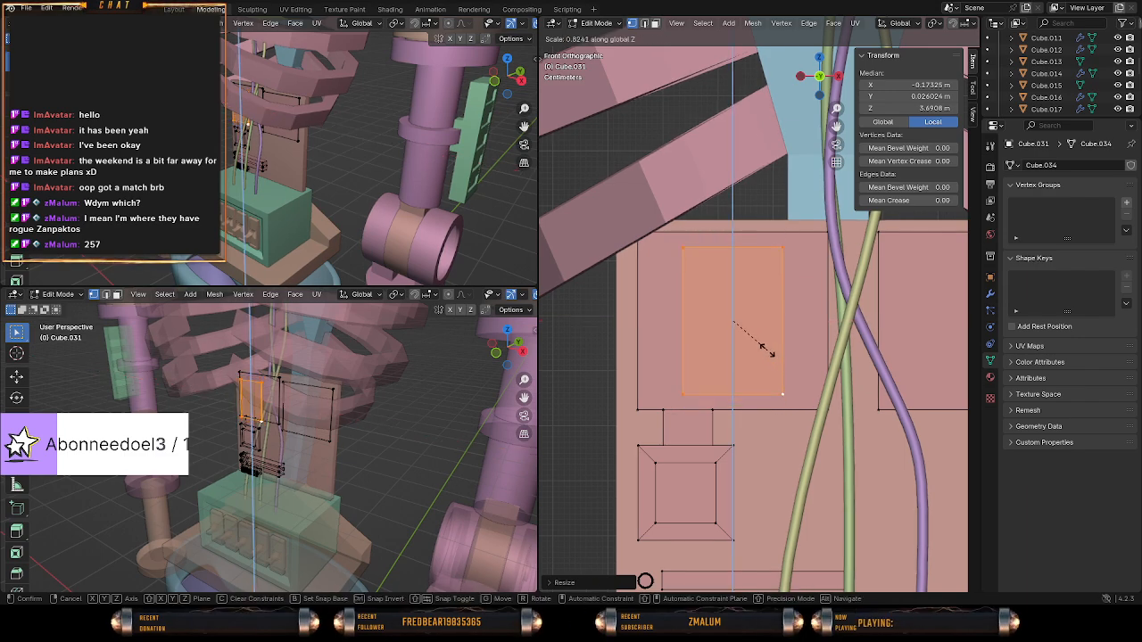
left_click(763, 348)
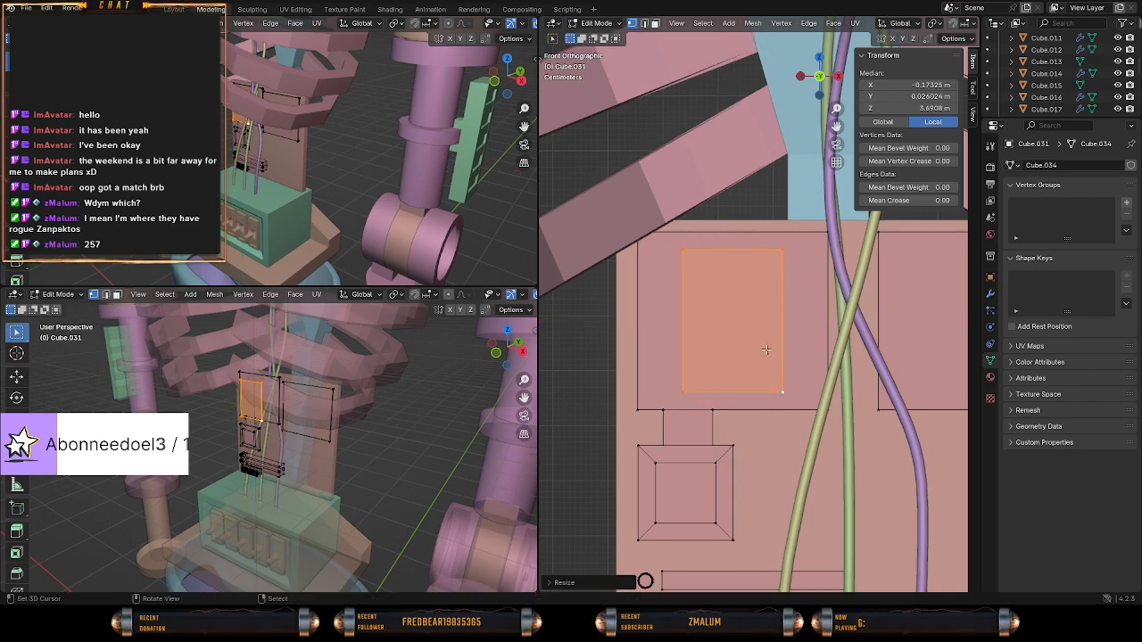
Shift the smaller plate about 0.06 m along negative X within the large plate's outline and stretch it to about 1.07 along Z.
key("g")
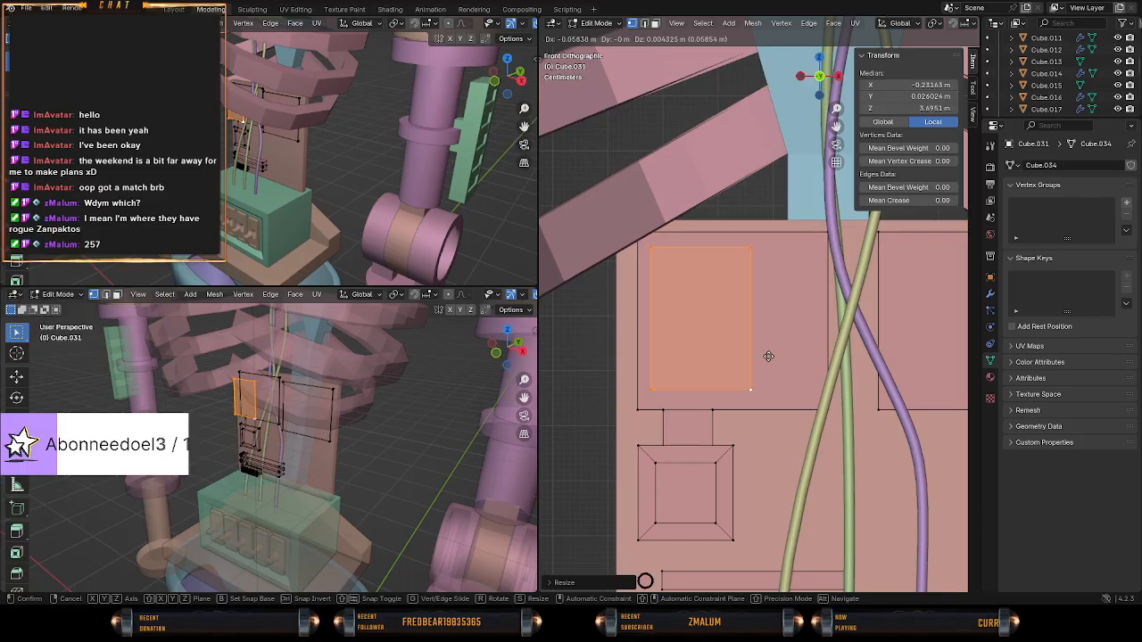
left_click(769, 357)
key("s")
key("z")
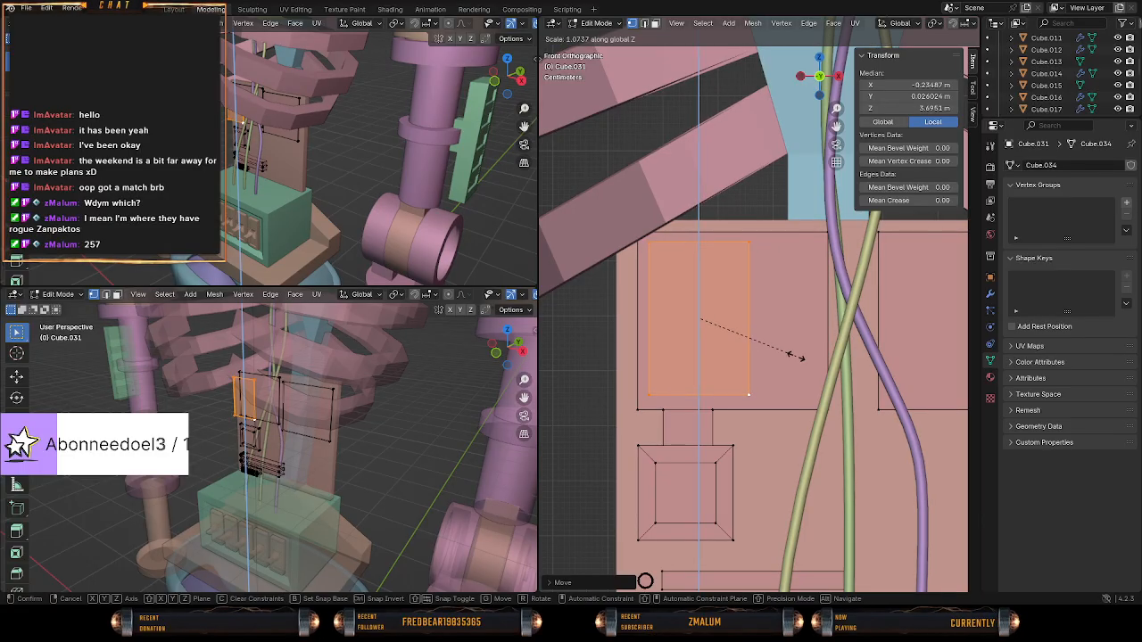
left_click(792, 355)
Move the smaller plate back along Y onto the front of the enlarged plate, clear the selection and restore the front view.
middle_click_drag(792, 355, 883, 359)
key("g")
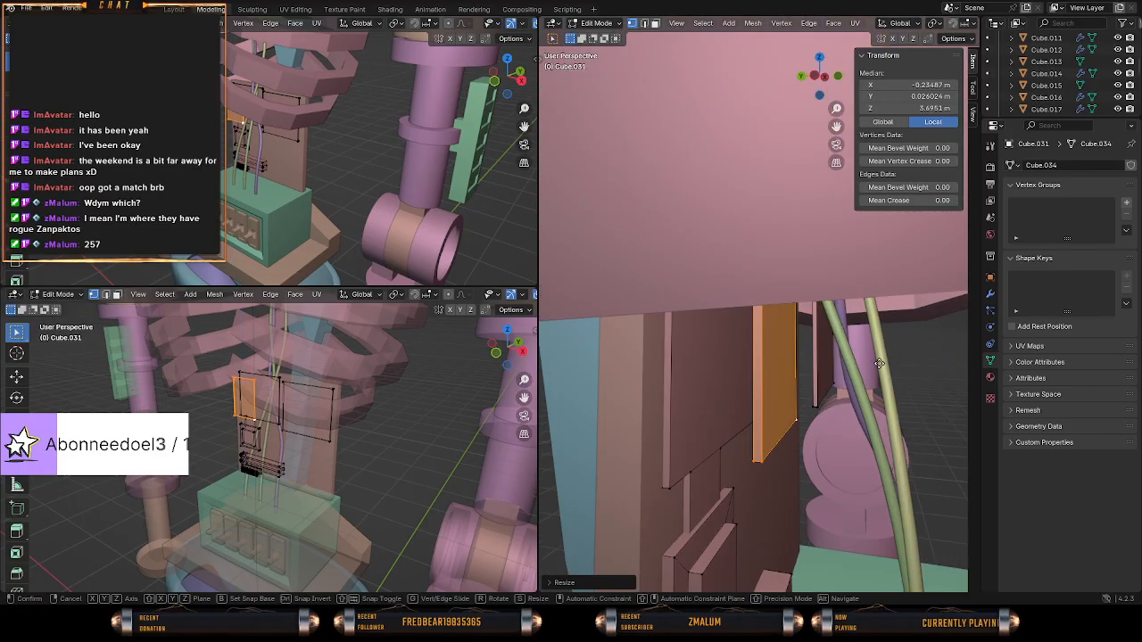
key("y")
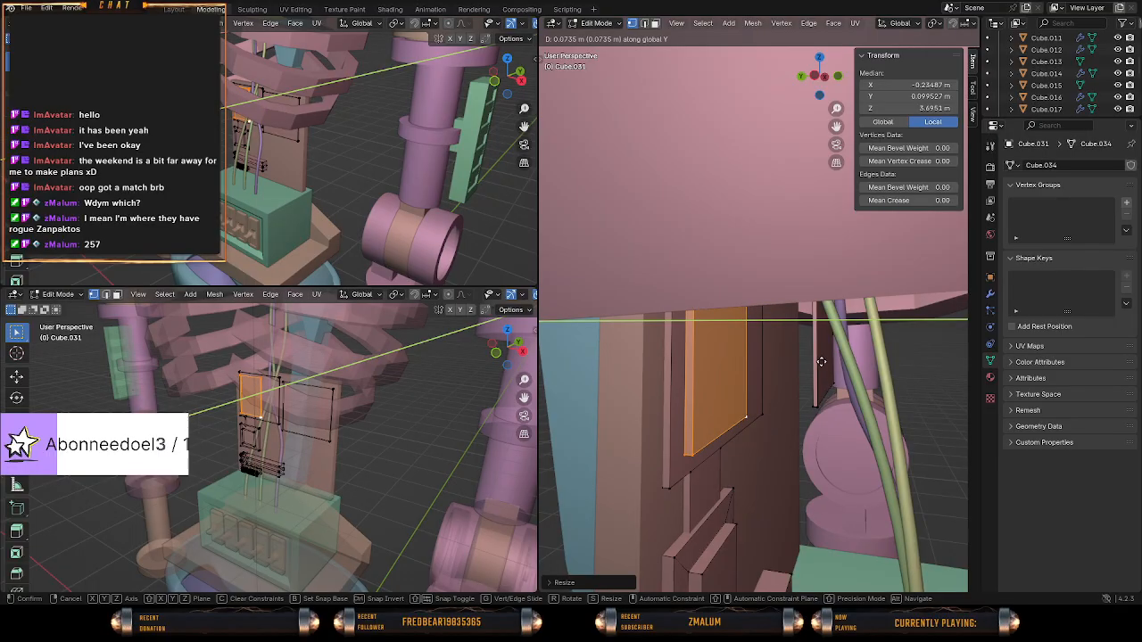
left_click(814, 362)
middle_click_drag(814, 361, 767, 360)
key("alt+a")
key("KP_1")
key("KP_1")
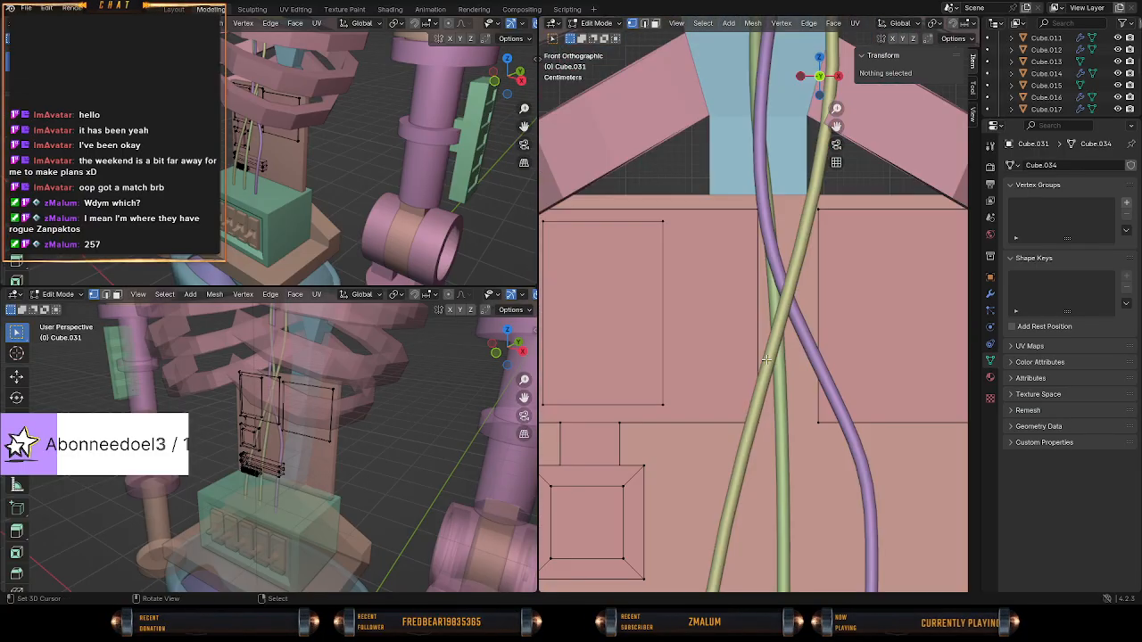
Move the spare plate copy about 0.3 m along negative X behind the cables and scale it uniformly to about 0.41.
middle_click_drag(840, 401, 720, 356, "shift")
scroll(721, 357, "down", 3)
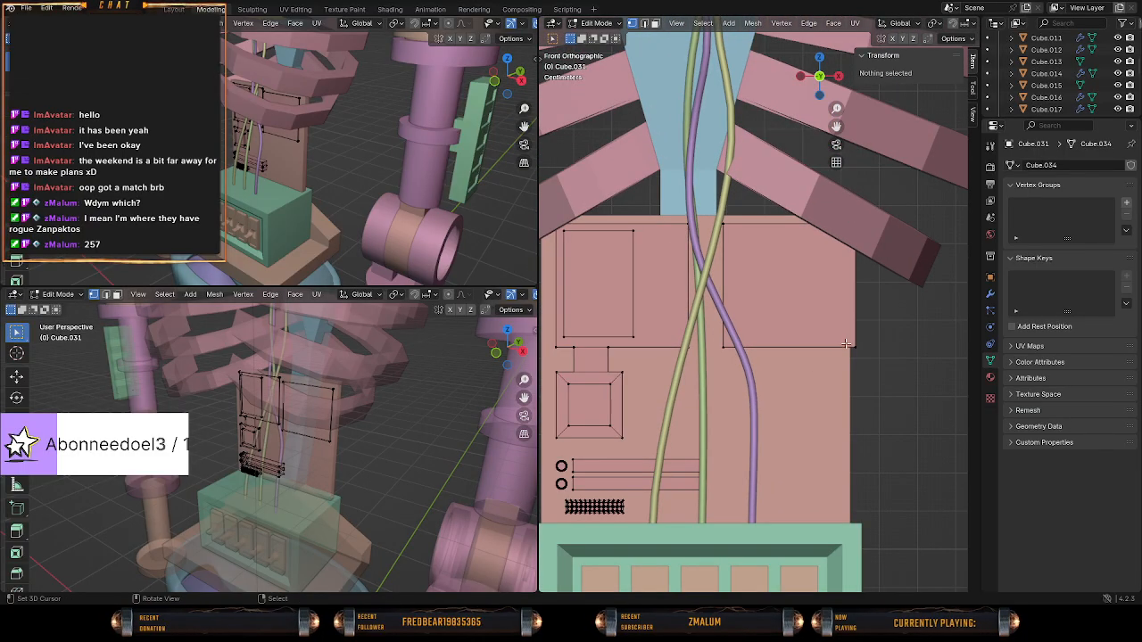
key("l")
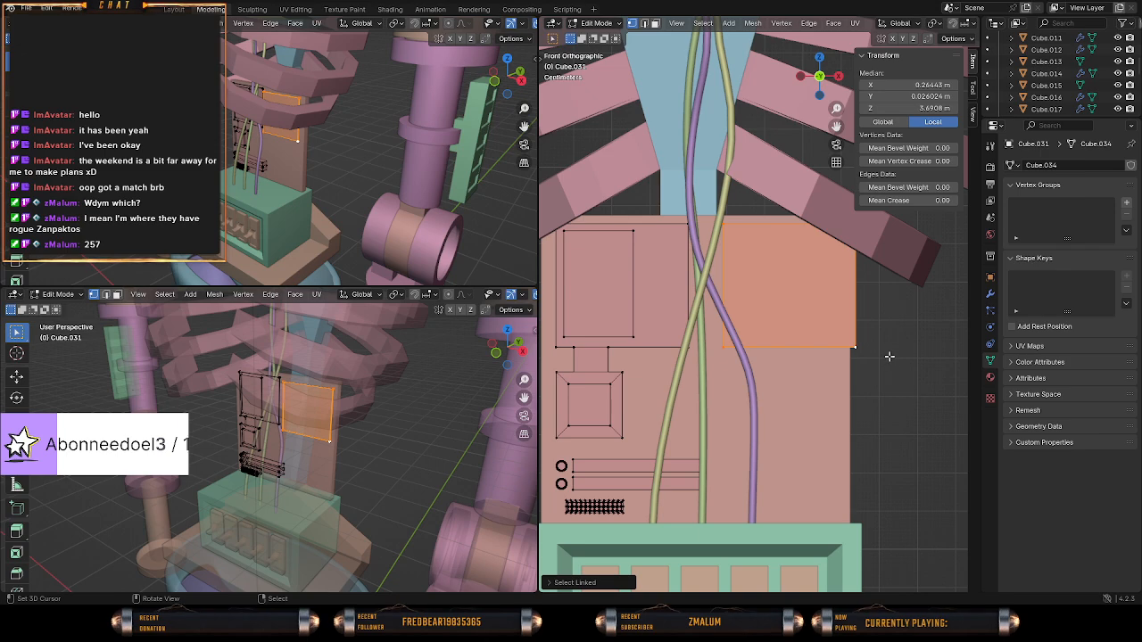
key("g")
left_click(814, 356)
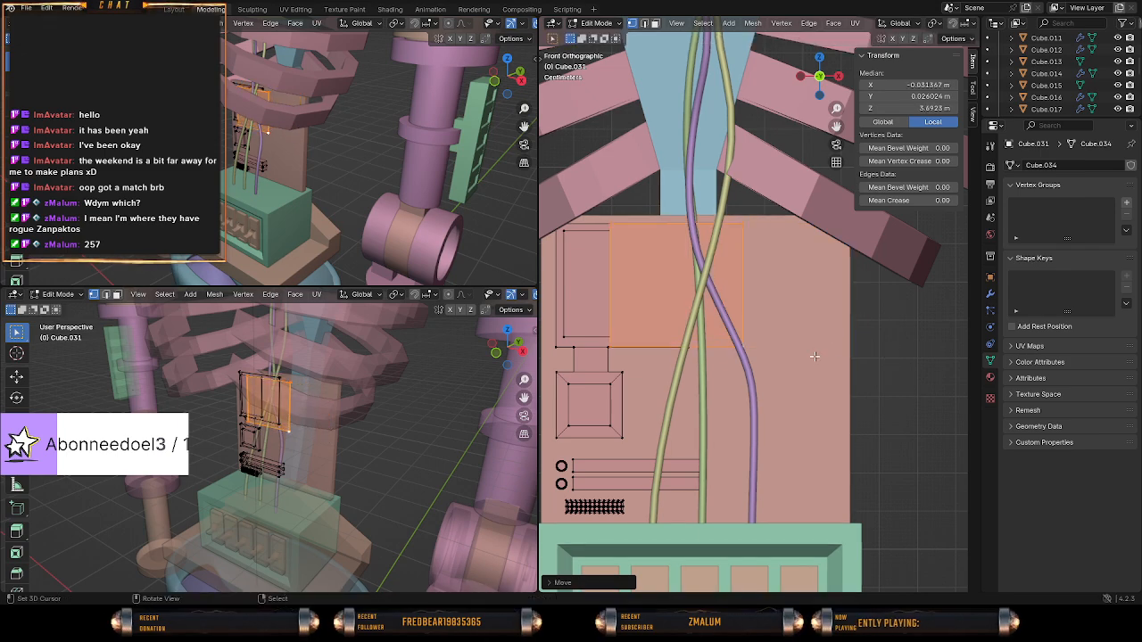
key("s")
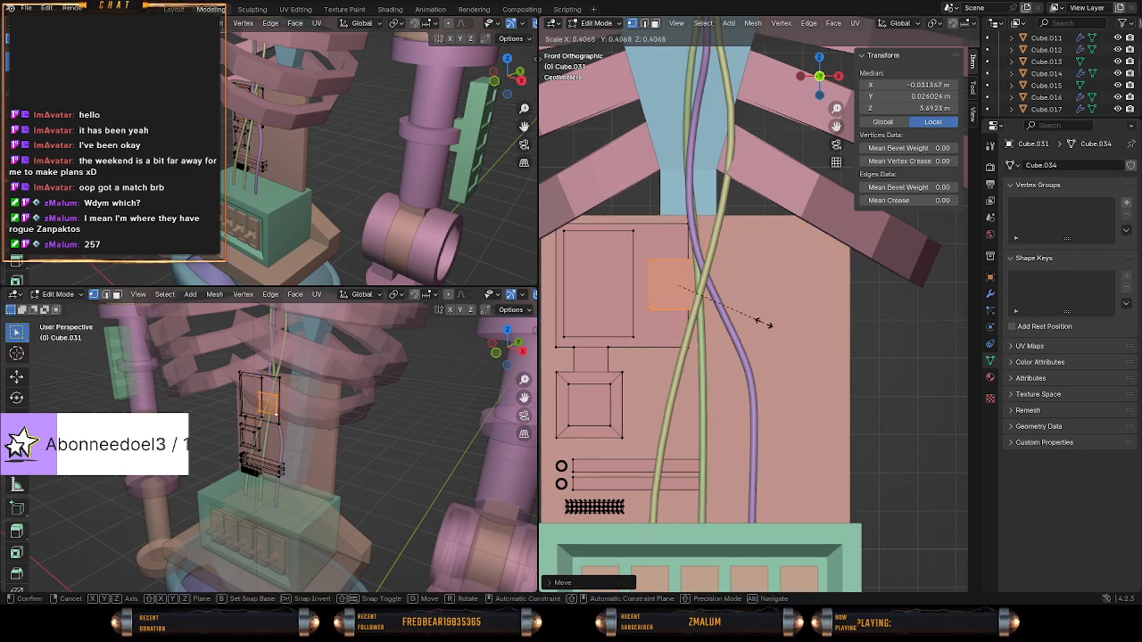
left_click(757, 322)
In left wireframe view, move the small spare plate about 0.045 m along Y toward the backplate.
key("KP_3")
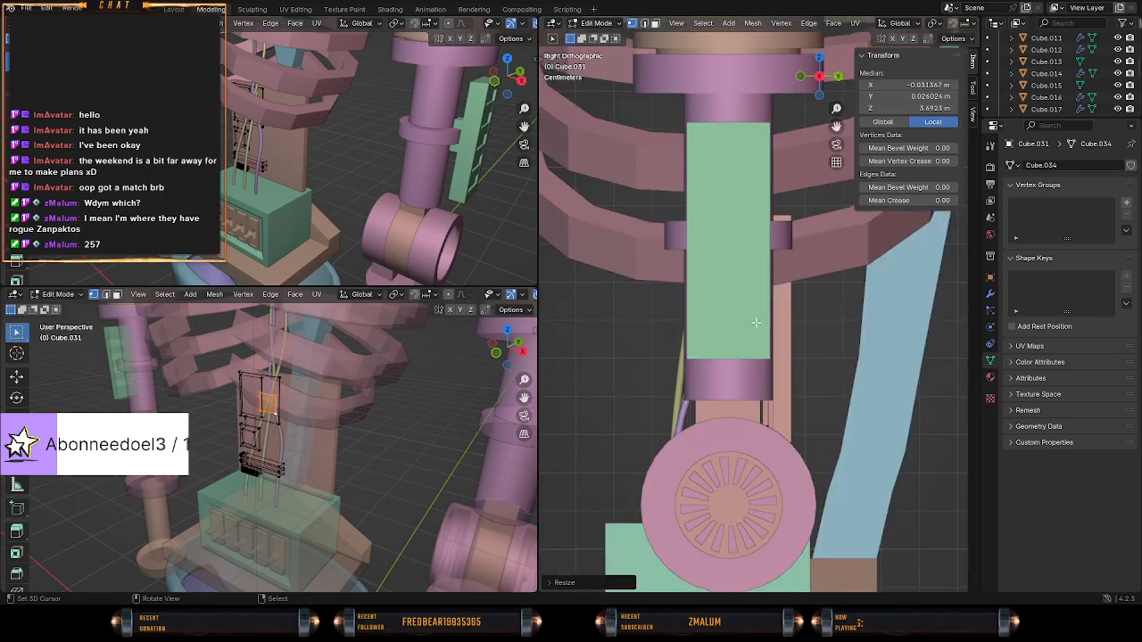
key("z")
left_click(729, 318)
scroll(768, 328, "up", 4)
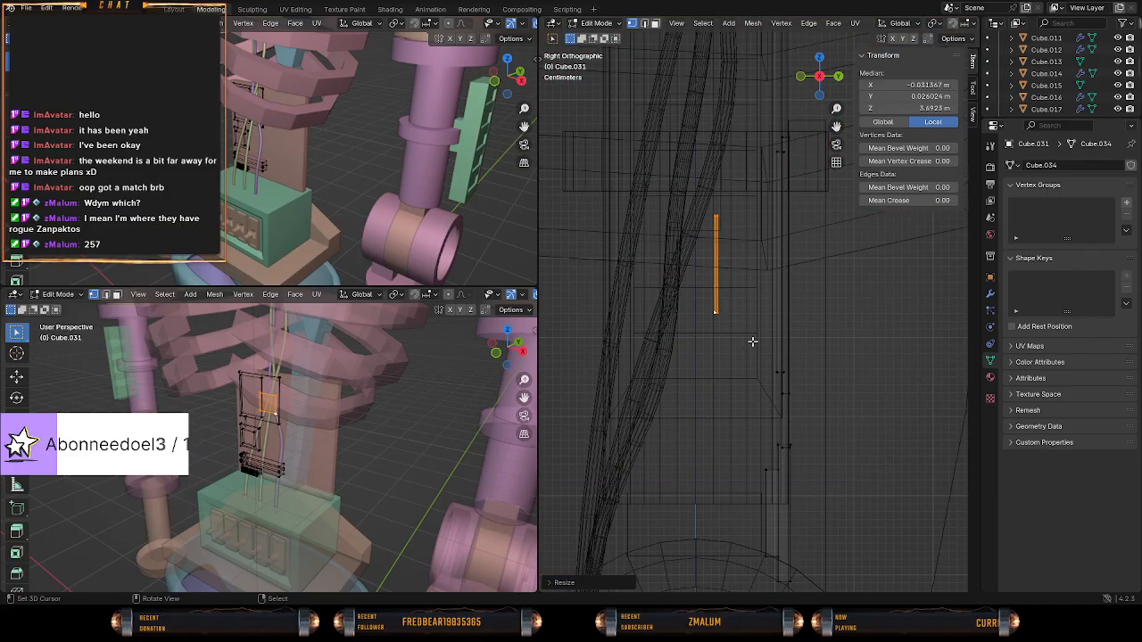
key("ctrl+KP_3")
key("g")
left_click(805, 354)
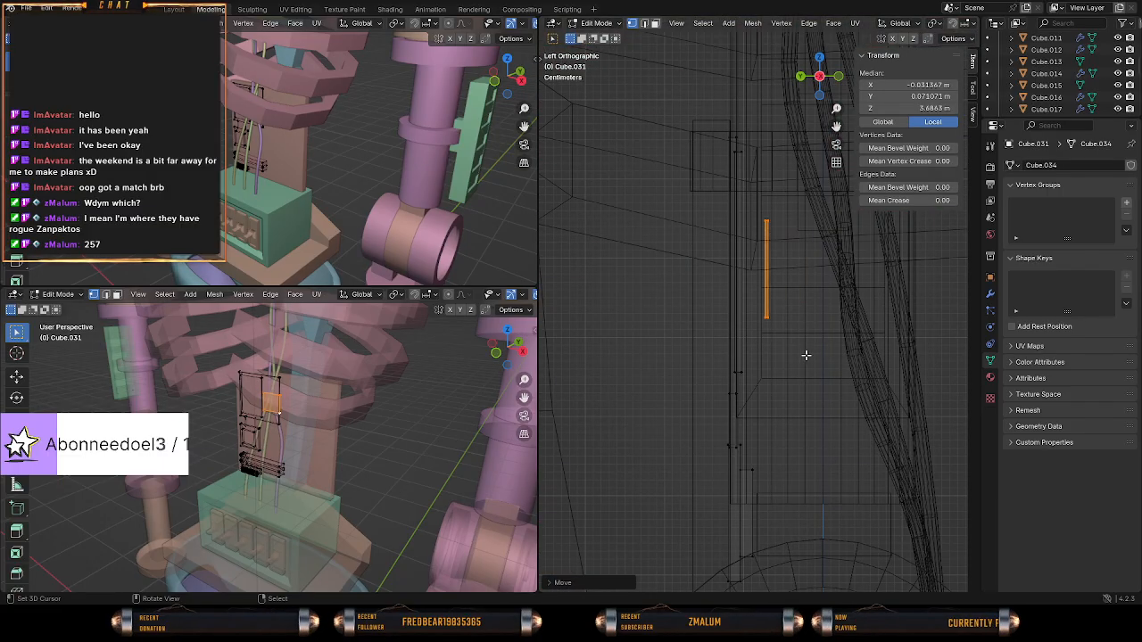
In solid shading, push the small plate about 0.038 m further along Y against the enlarged plate.
key("z")
middle_click_drag(822, 358, 778, 364)
key("g")
right_click(759, 369)
key("g")
key("y")
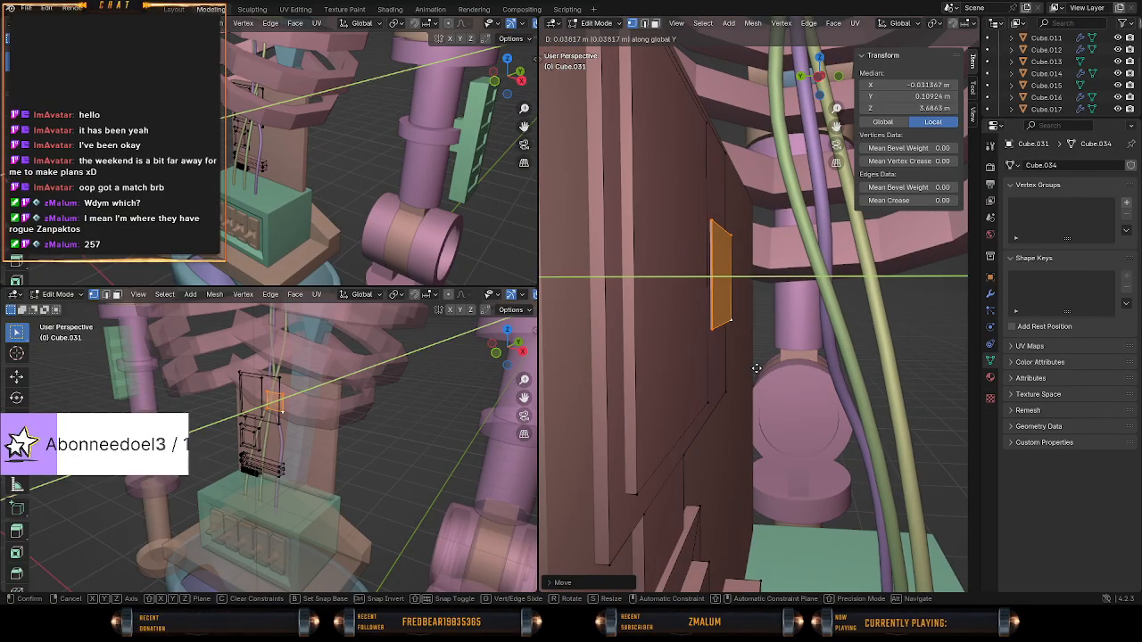
left_click(761, 368)
middle_click_drag(761, 369, 635, 362)
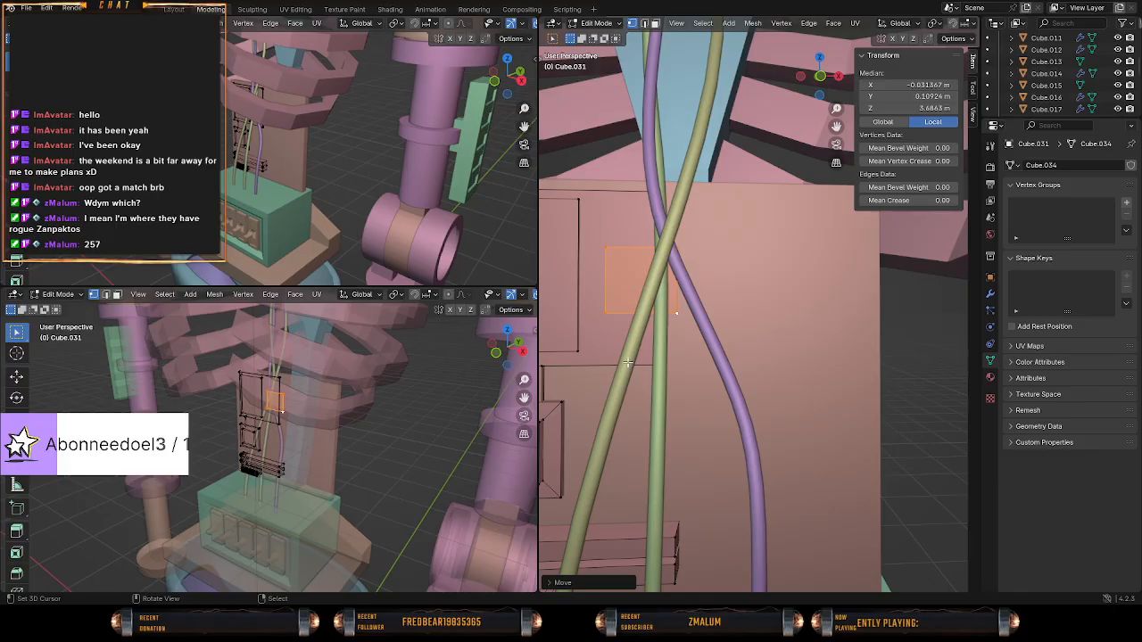
In front view, shift the small plate about 0.016 m along negative X toward the tall rectangular plate.
key("KP_1")
scroll(629, 362, "up", 2)
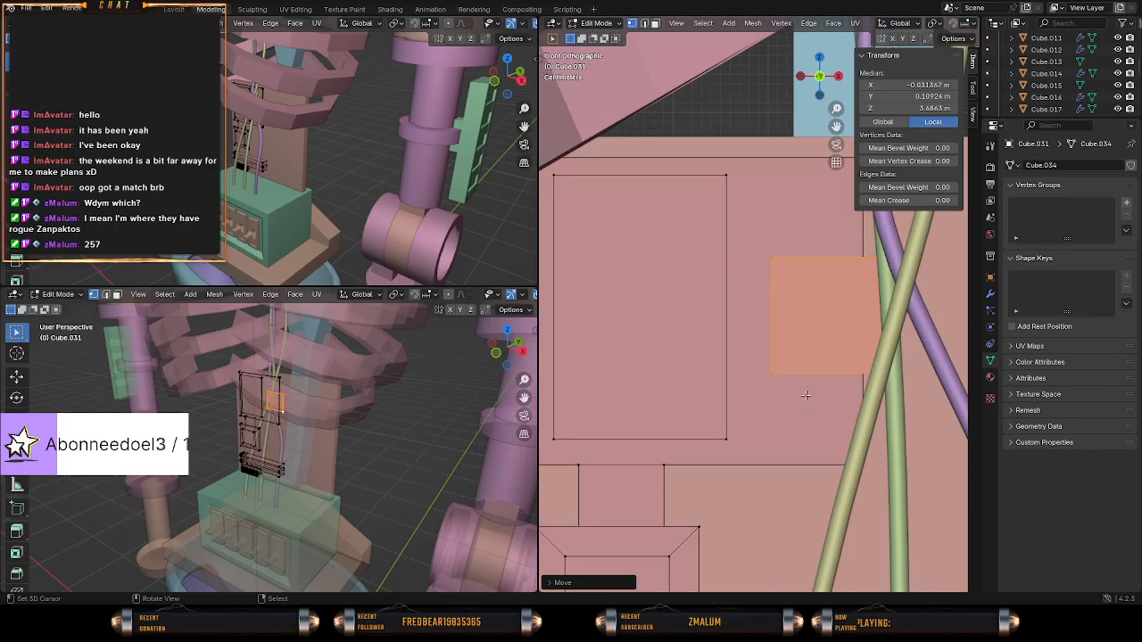
key("g")
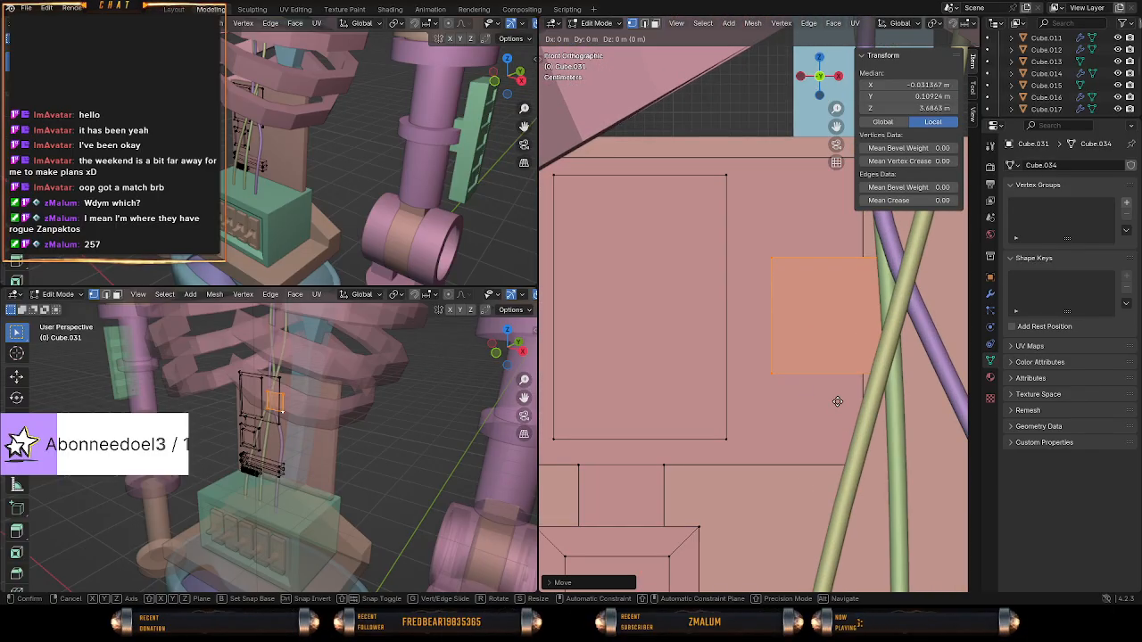
key("x")
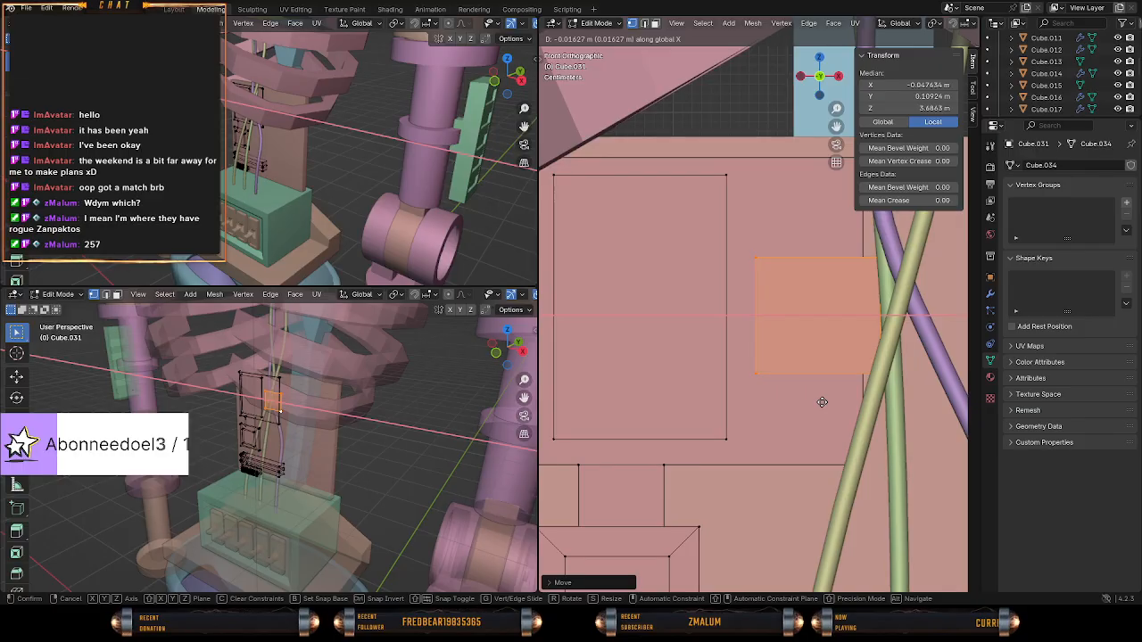
left_click(822, 402)
Raise the small plate about 0.085 m along Z so its upper edge lines up with the tall rectangular plate.
scroll(822, 402, "down", 1)
key("g")
key("z")
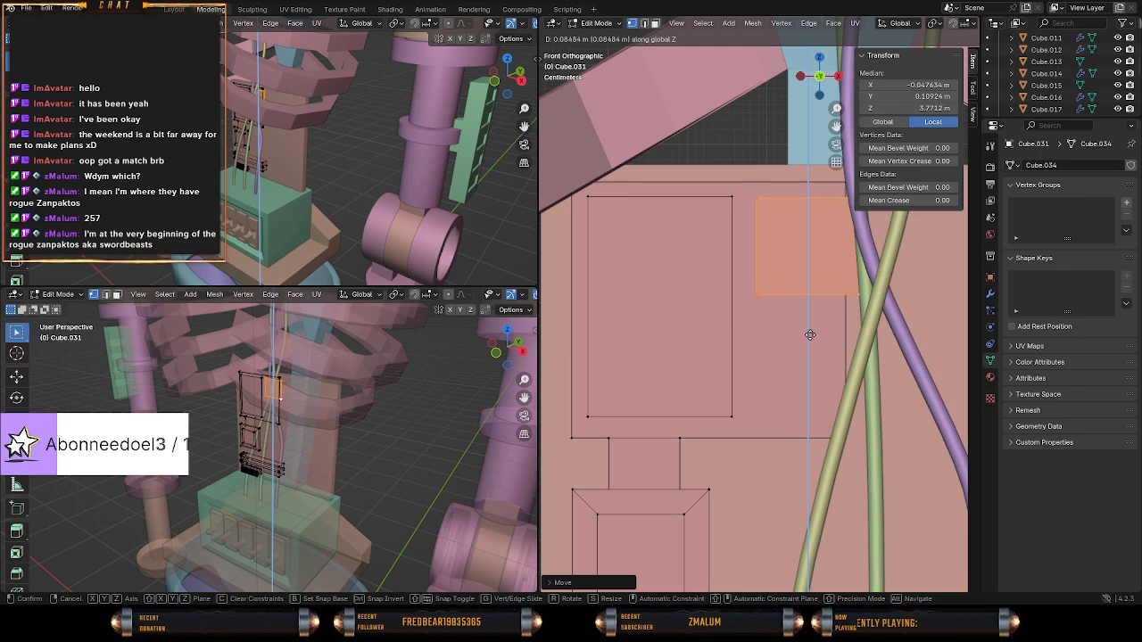
left_click(810, 335)
Duplicate the small plate and move the copy about 0.153 m along negative Z, directly below the original.
key("shift+d")
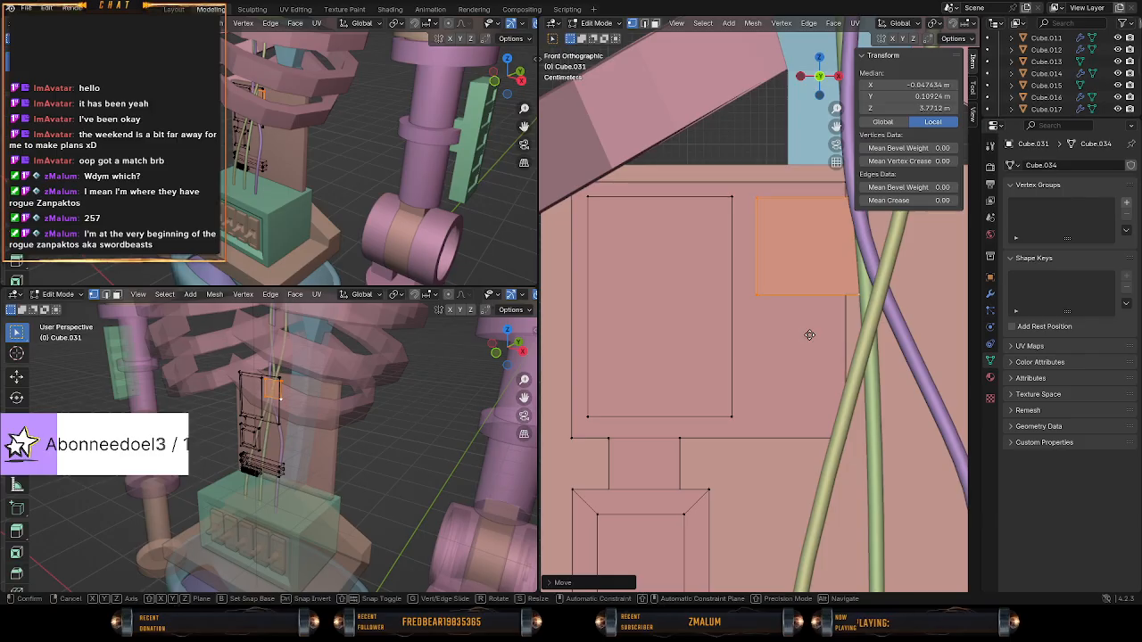
right_click(811, 334)
key("g")
key("z")
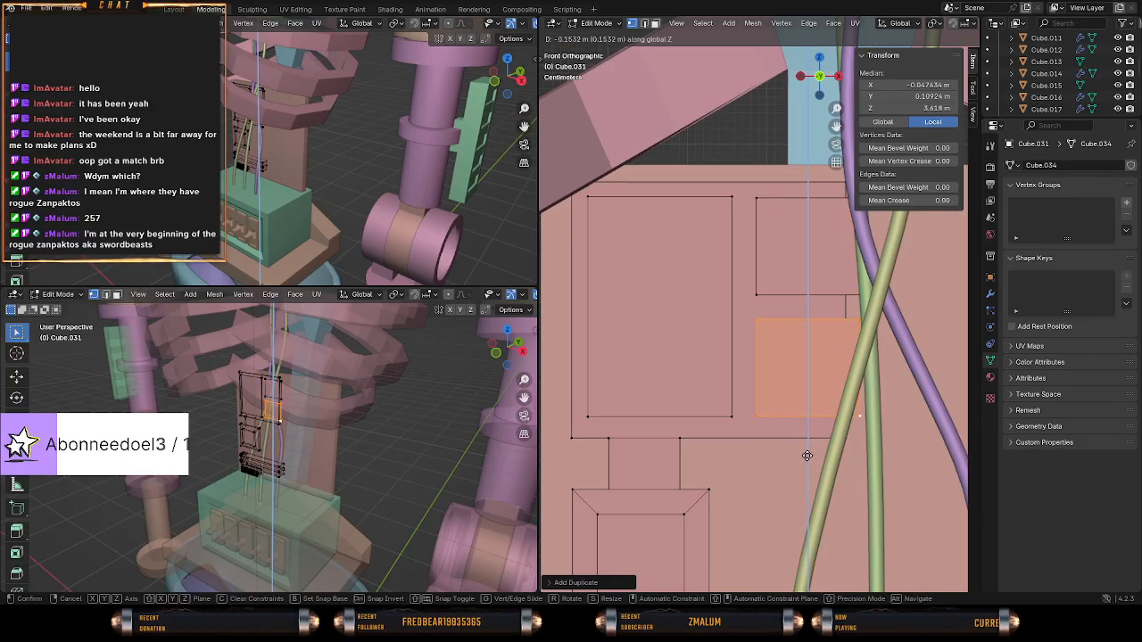
left_click(807, 455)
In front wireframe view, widen the enlarged plate by moving its positive-X side vertices about 0.044 m along X, past the small plates.
right_click(809, 434)
middle_click_drag(809, 434, 842, 439)
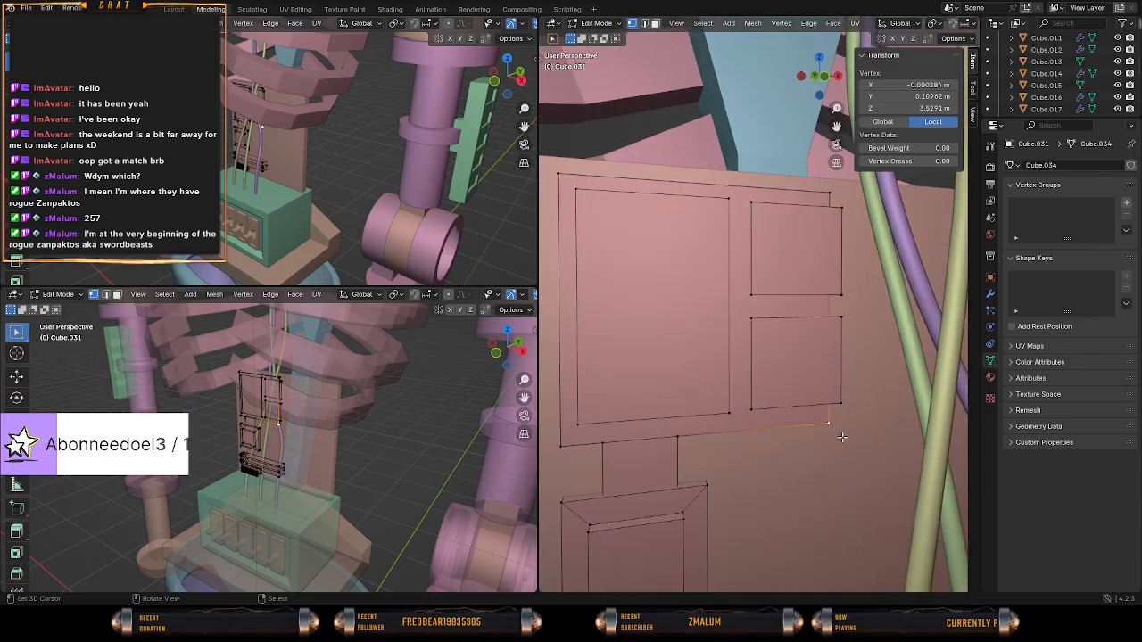
key("KP_1")
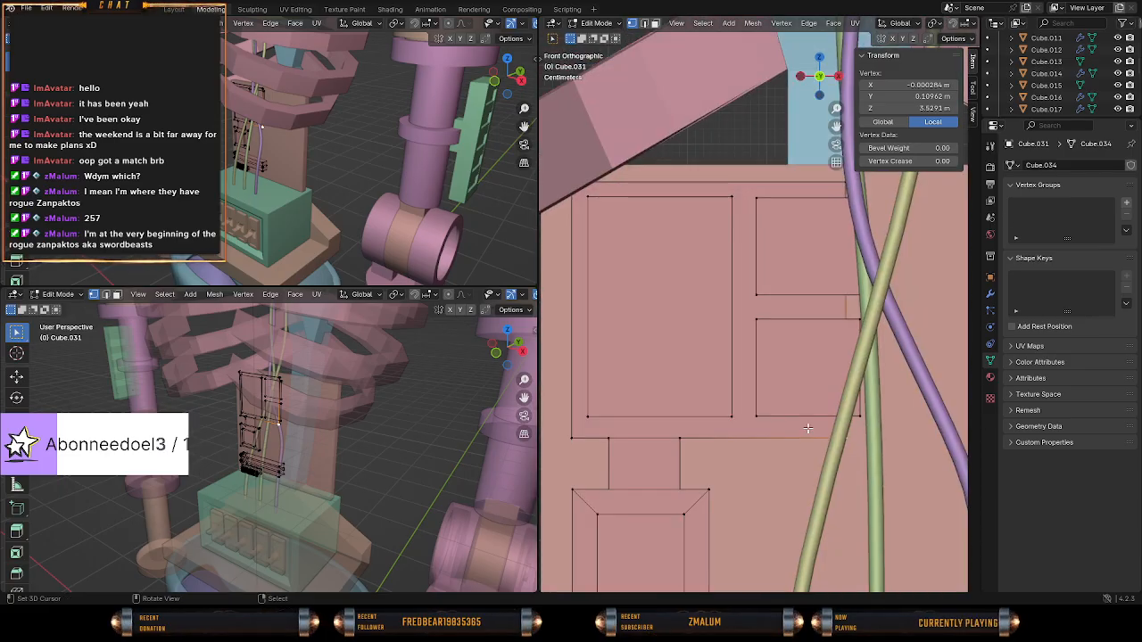
key("shift+z")
key("c")
left_click(845, 440)
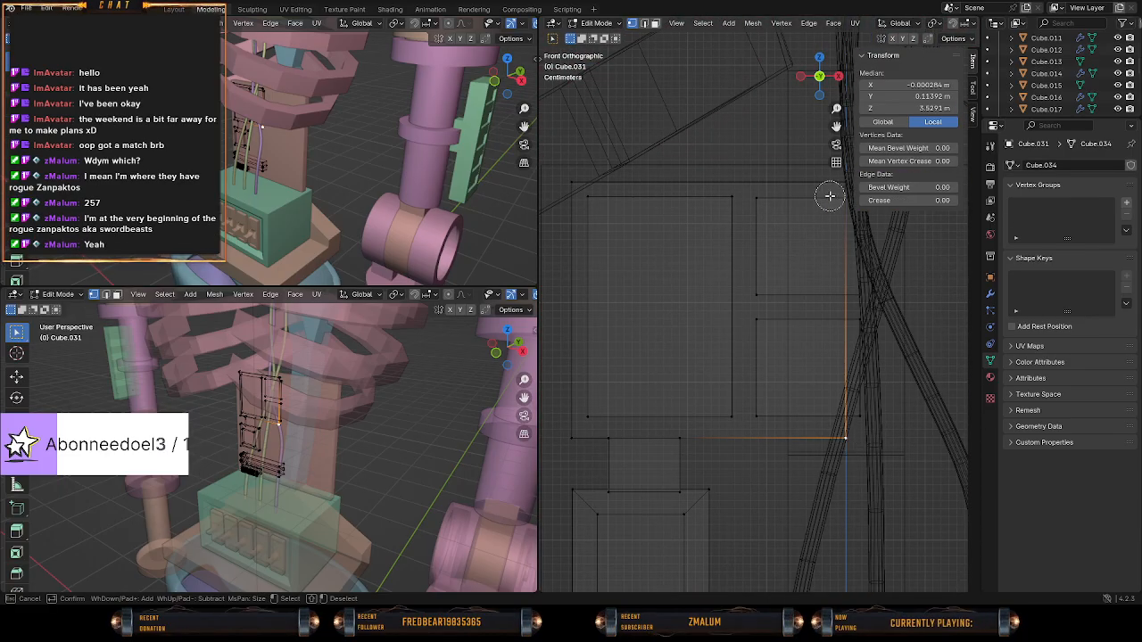
left_click(834, 178)
right_click(832, 182)
key("g")
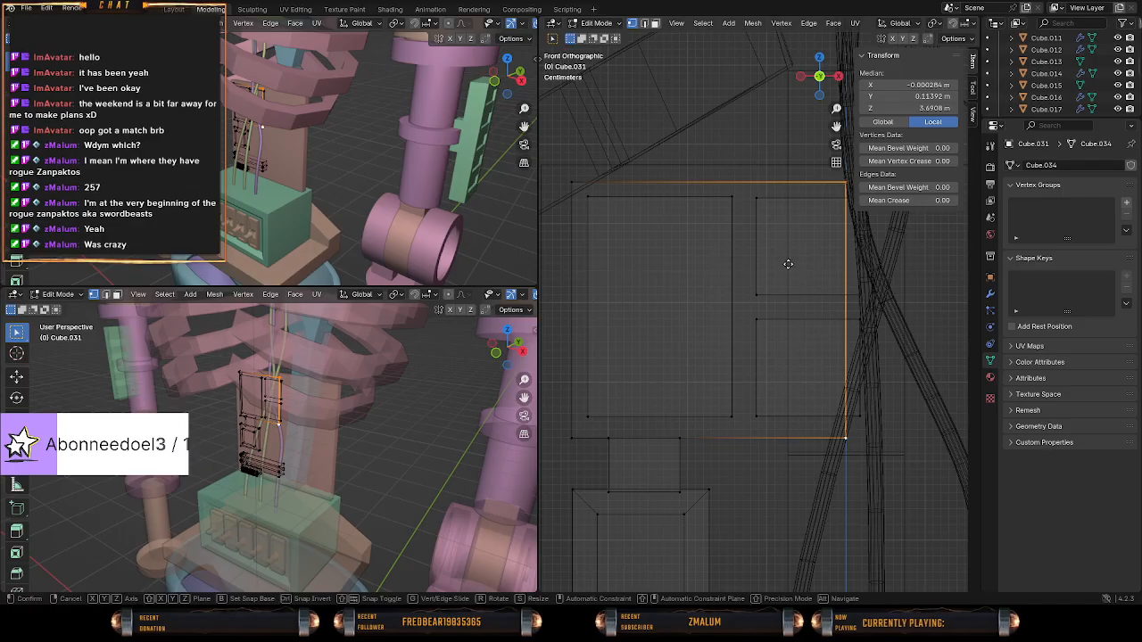
key("x")
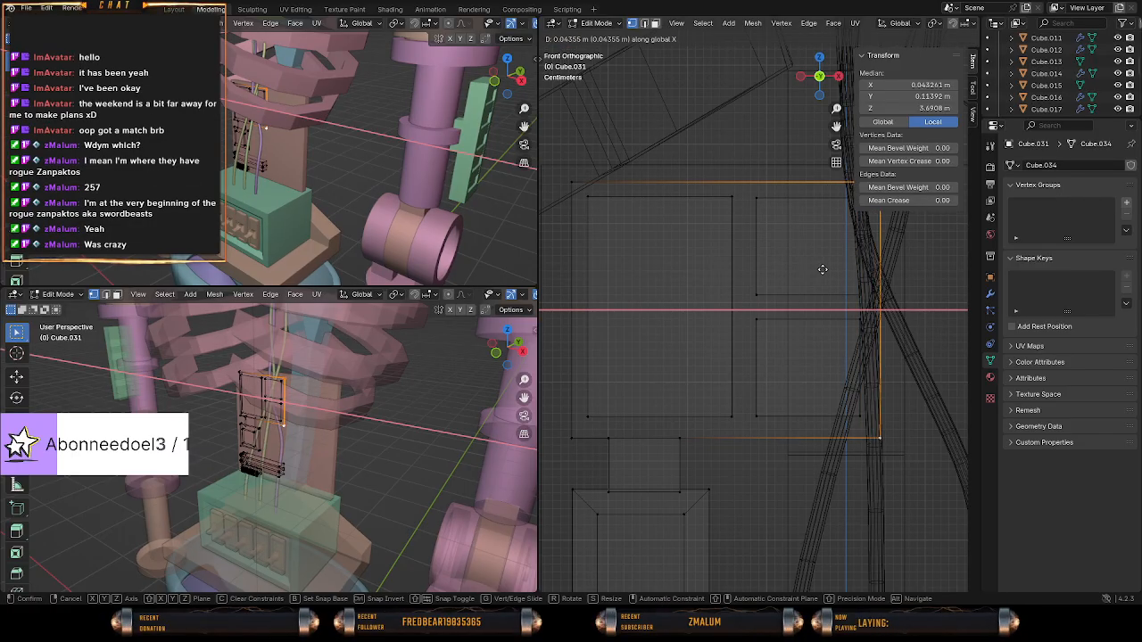
left_click(823, 269)
Reopen the electronic plates' mesh in Edit Mode and select all linked geometry of the upper small plate.
middle_click_drag(823, 270, 757, 240)
key("Tab")
left_click(755, 230)
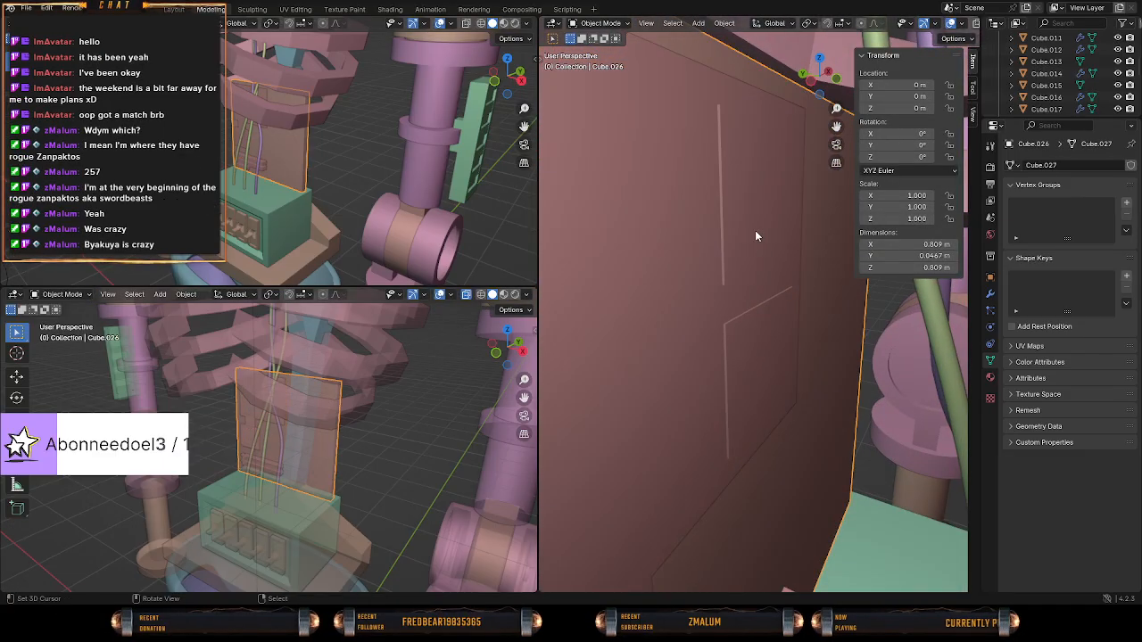
key("Tab")
key("Tab")
left_click(759, 250)
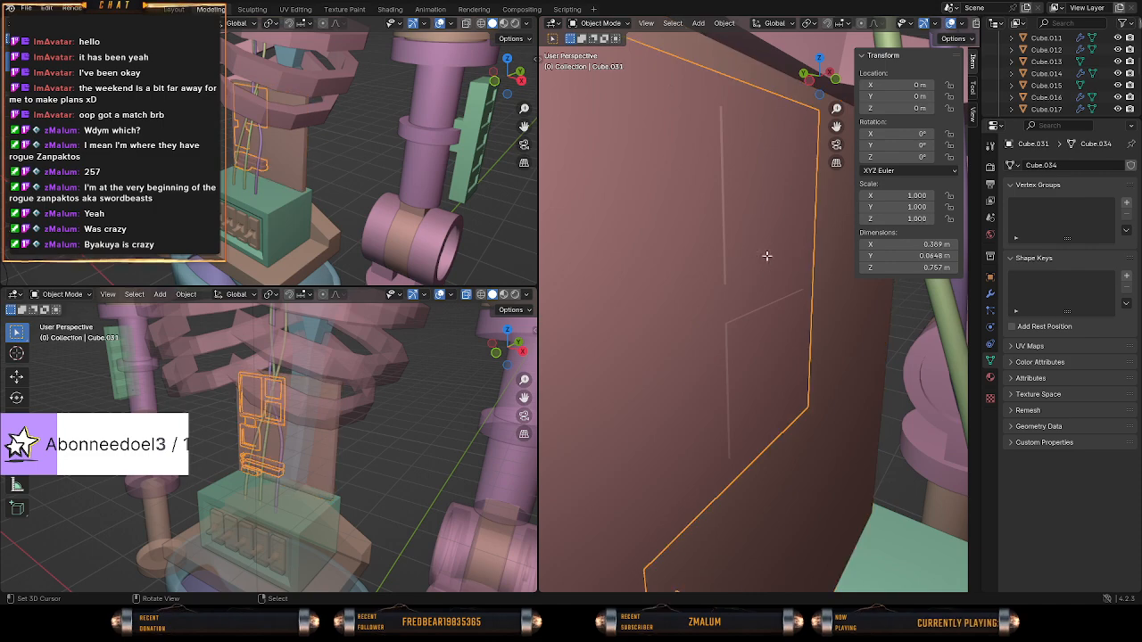
key("Tab")
left_click(742, 271)
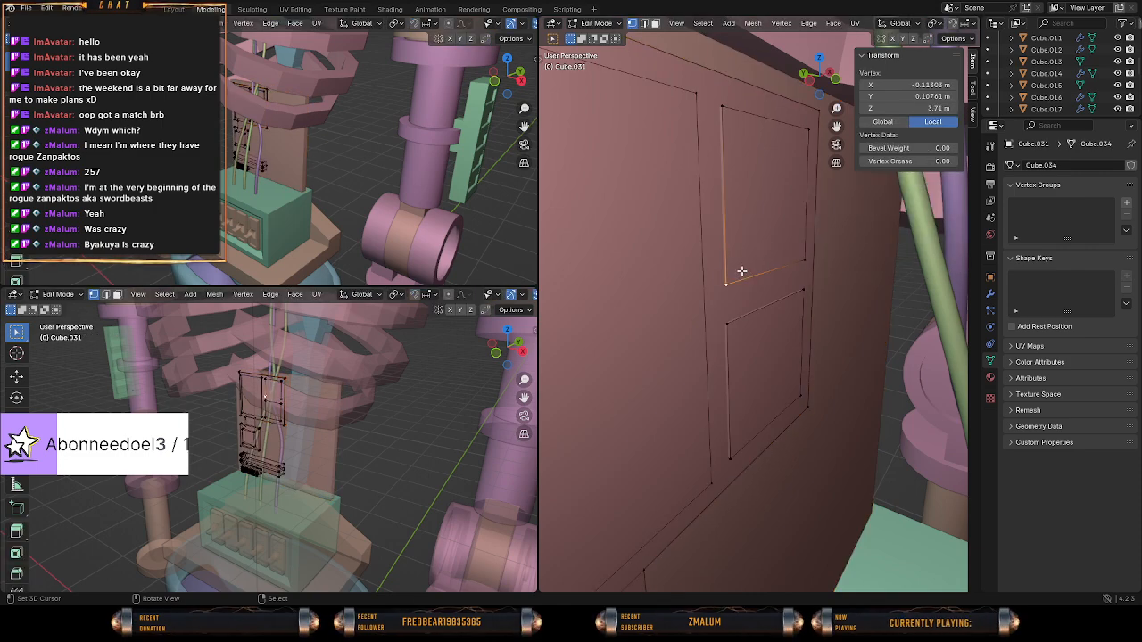
key("l")
middle_click_drag(751, 292, 816, 301)
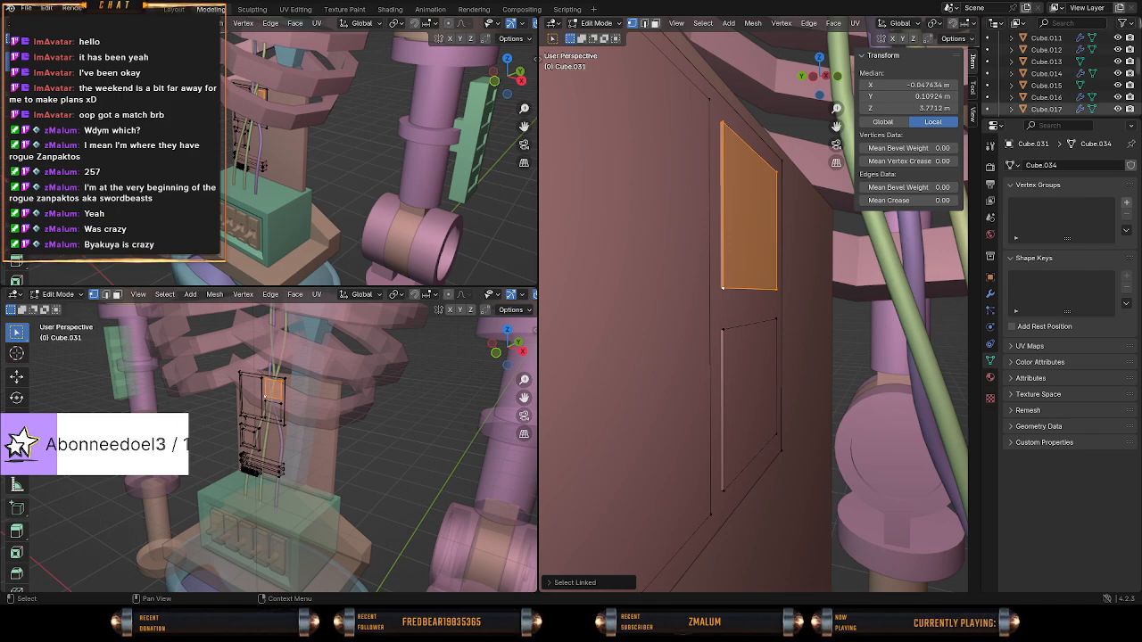
Duplicate the upper small plate and offset the copy about 0.003 m along negative Y.
middle_click_drag(589, 308, 725, 330)
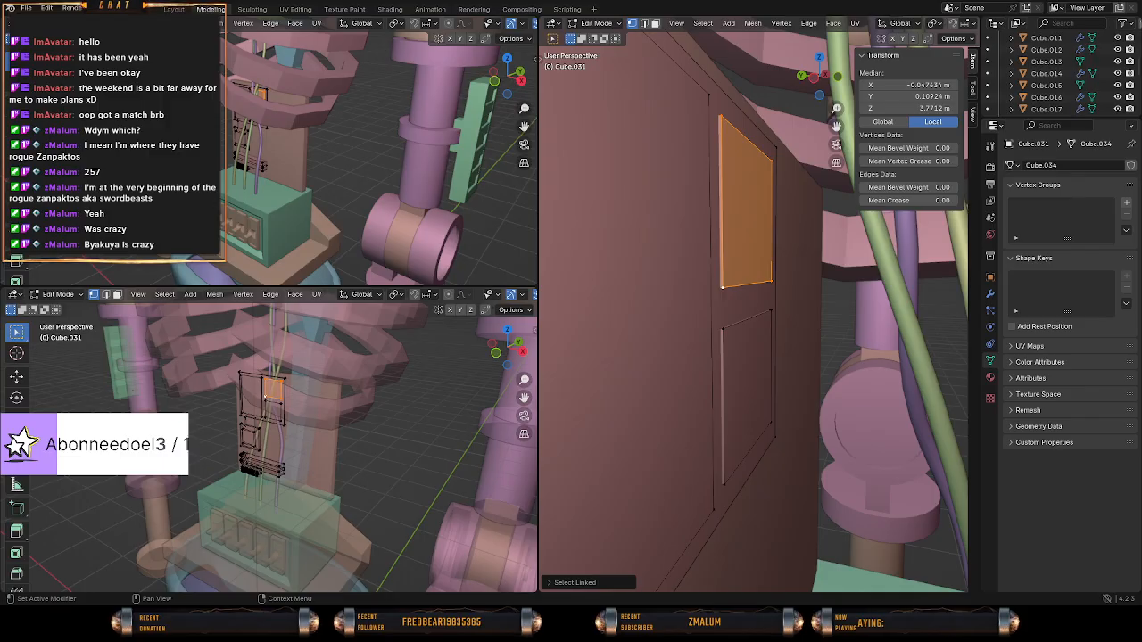
middle_click_drag(725, 329, 760, 325)
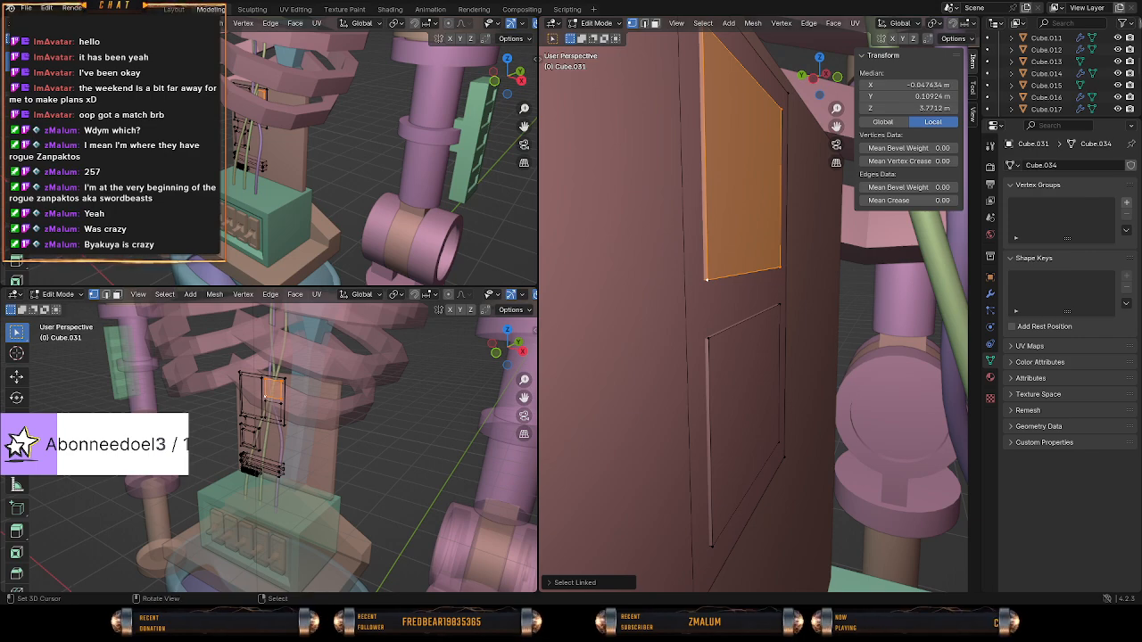
middle_click_drag(656, 290, 828, 360)
key("g")
right_click(829, 345)
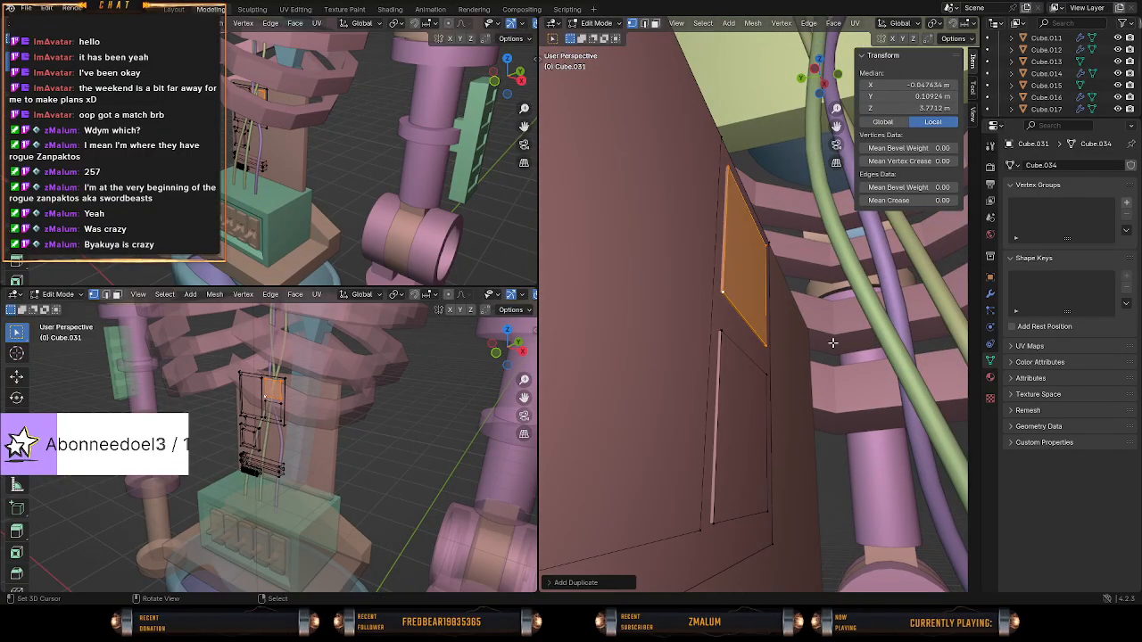
key("shift+d")
key("x")
key("y")
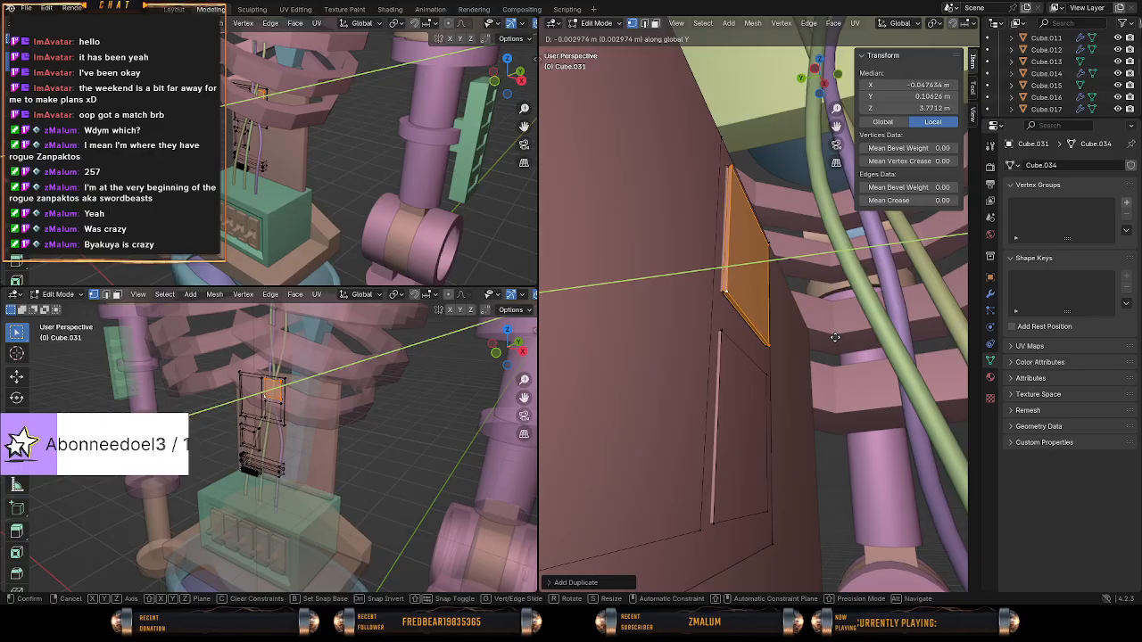
left_click(833, 336)
key("s")
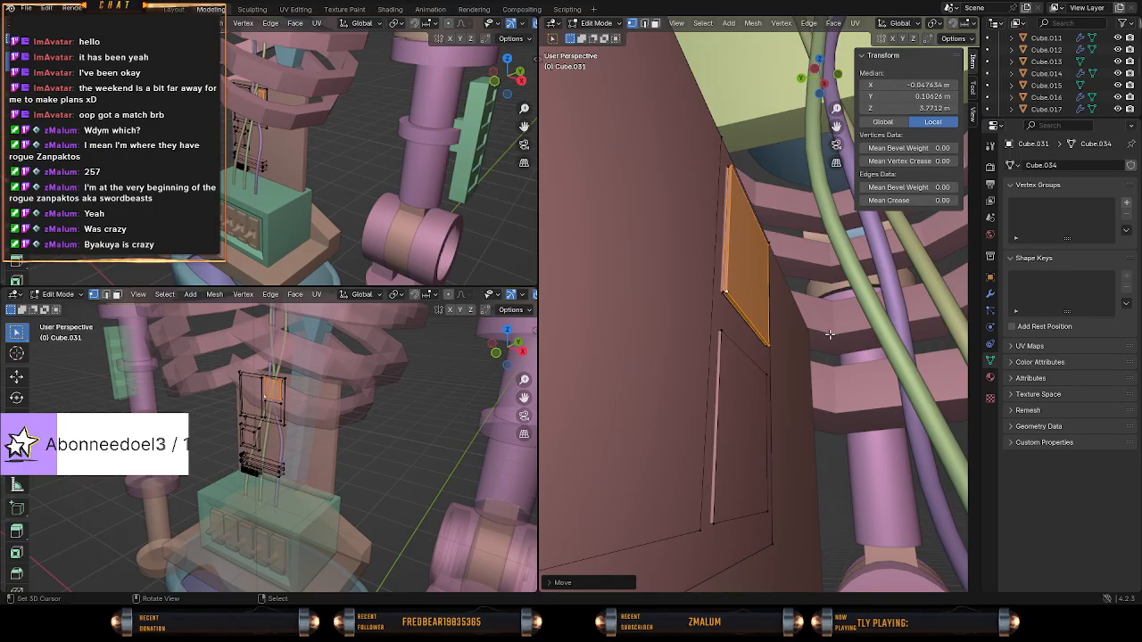
key("z")
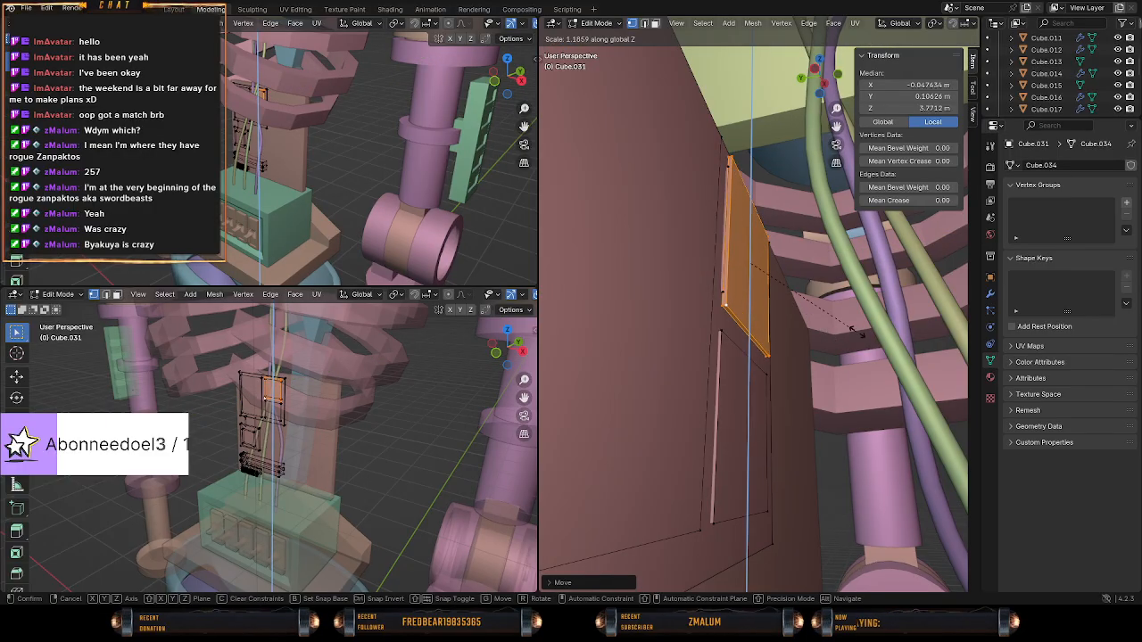
key("shift+z")
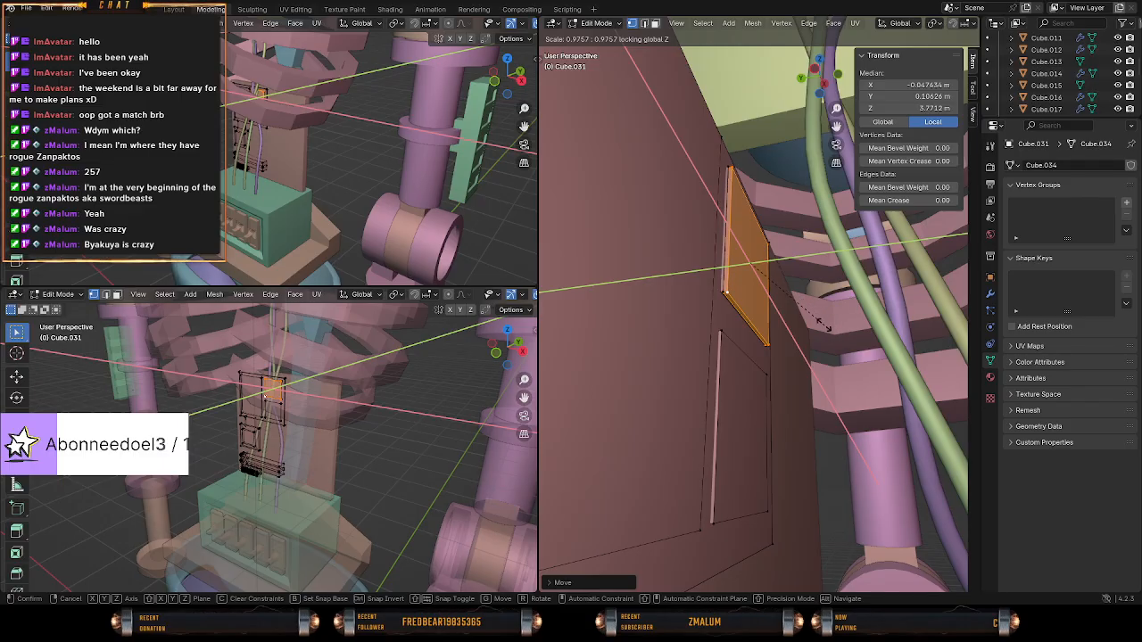
right_click(740, 287)
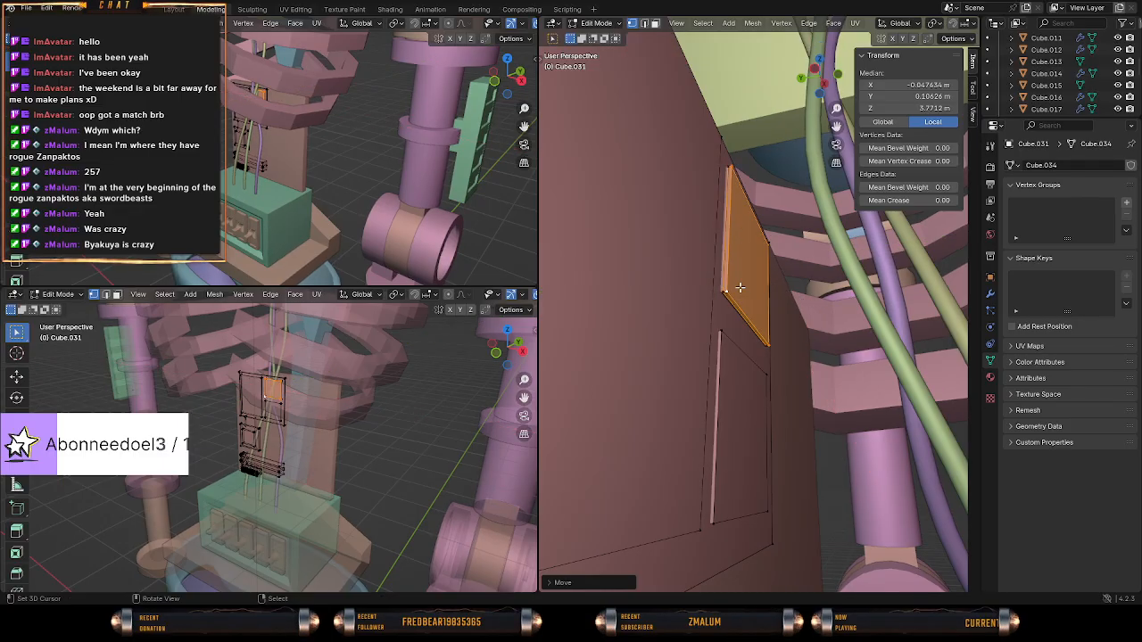
Scale the plate copy down in X and Z only, and thicken it by scaling up along Y.
key("s")
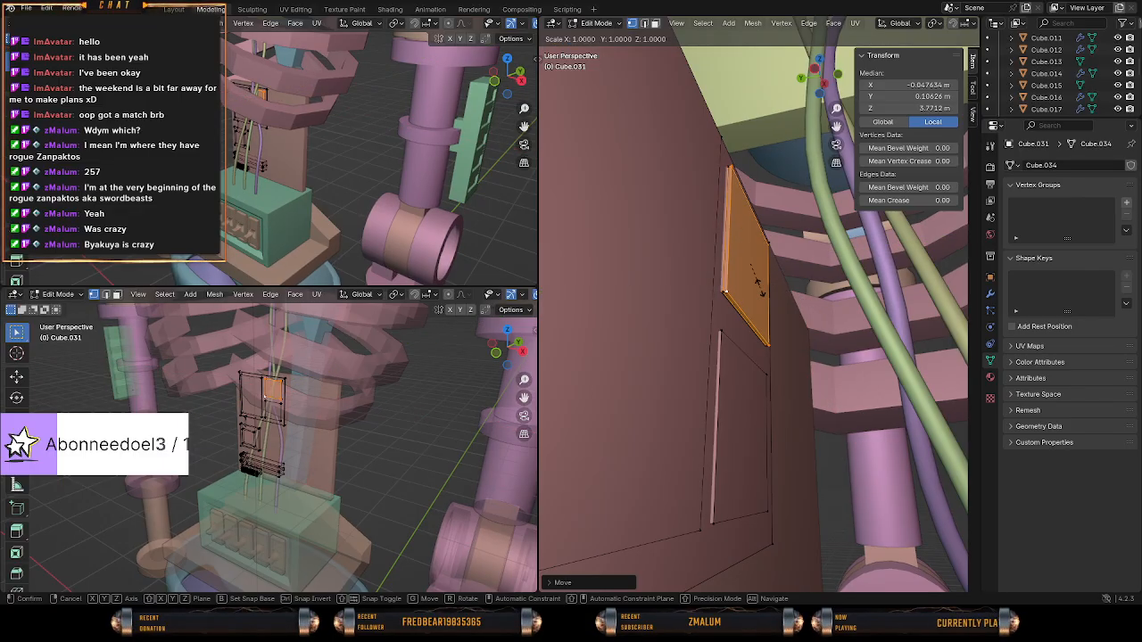
key("shift+y")
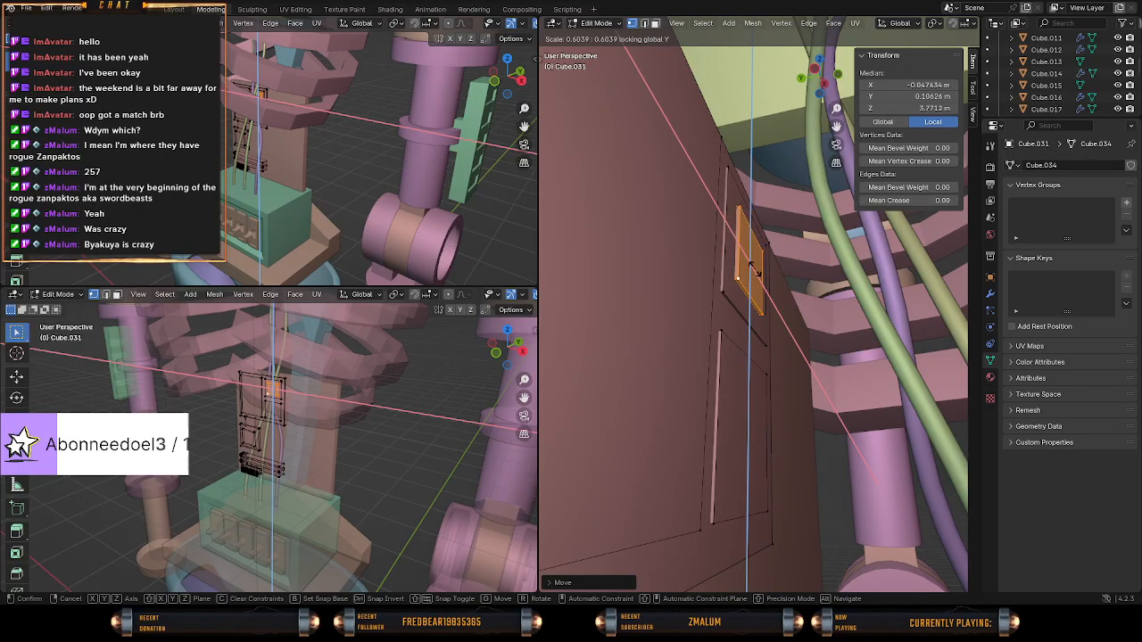
left_click(758, 273)
middle_click_drag(758, 273, 781, 297)
key("s")
key("x")
key("y")
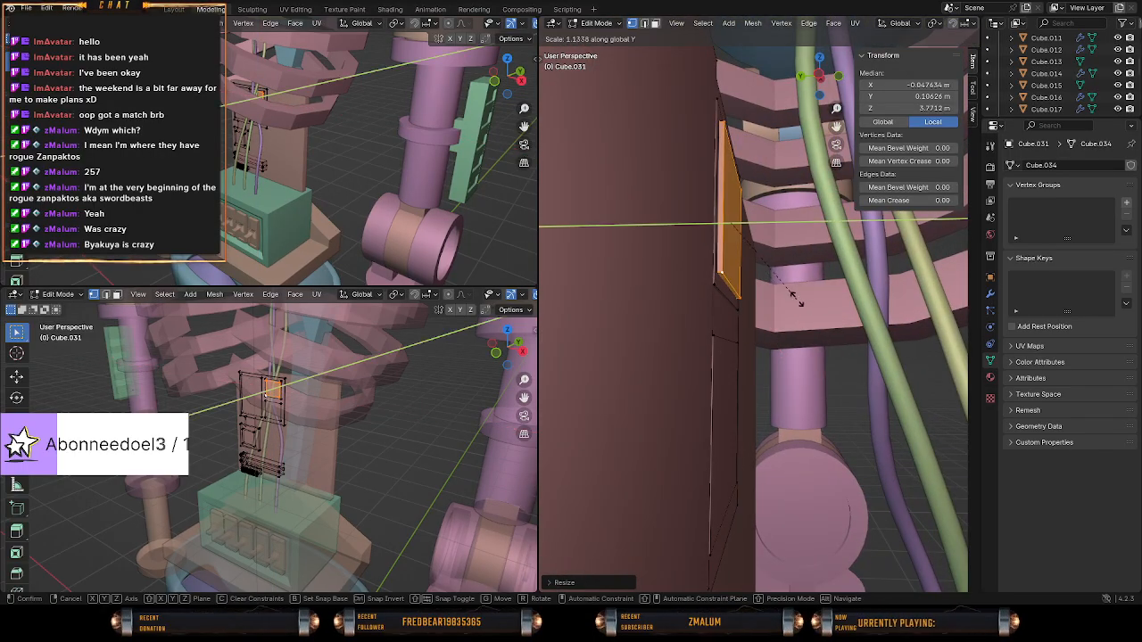
left_click(925, 299)
Move the inset plate copy about 0.0015 m along negative Y so it protrudes from the plate beneath.
middle_click_drag(880, 300, 701, 312)
key("shift+z")
mouse_move(701, 312)
middle_mouse_down()
mouse_move(688, 324)
mouse_move(688, 380)
mouse_move(702, 368)
middle_mouse_up()
key("shift+z")
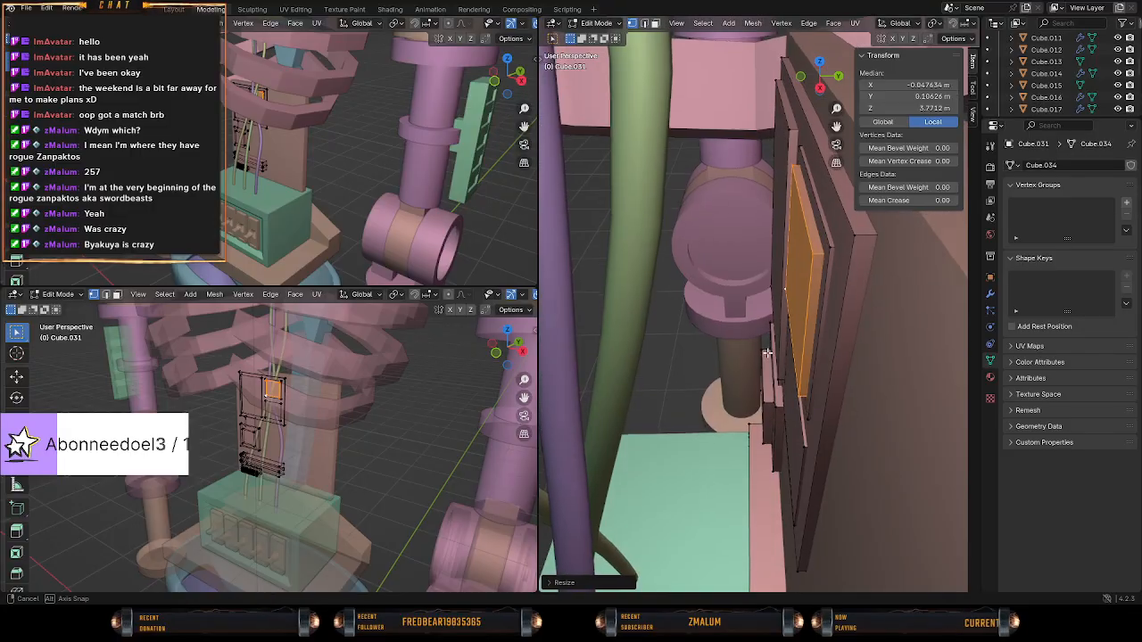
key("g")
key("y")
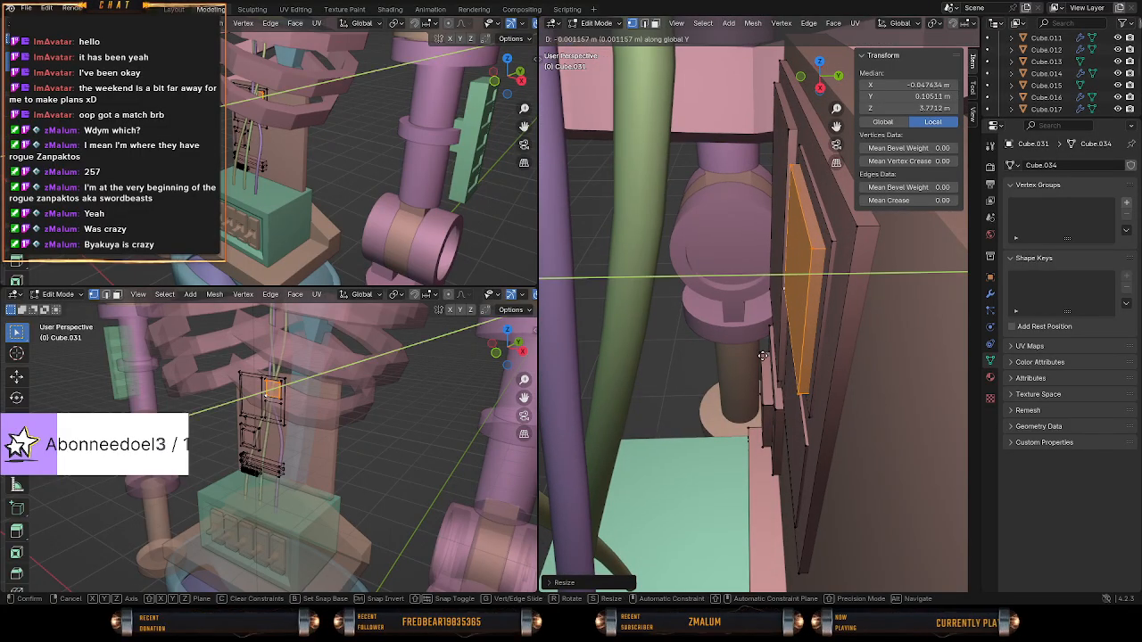
left_click(762, 357)
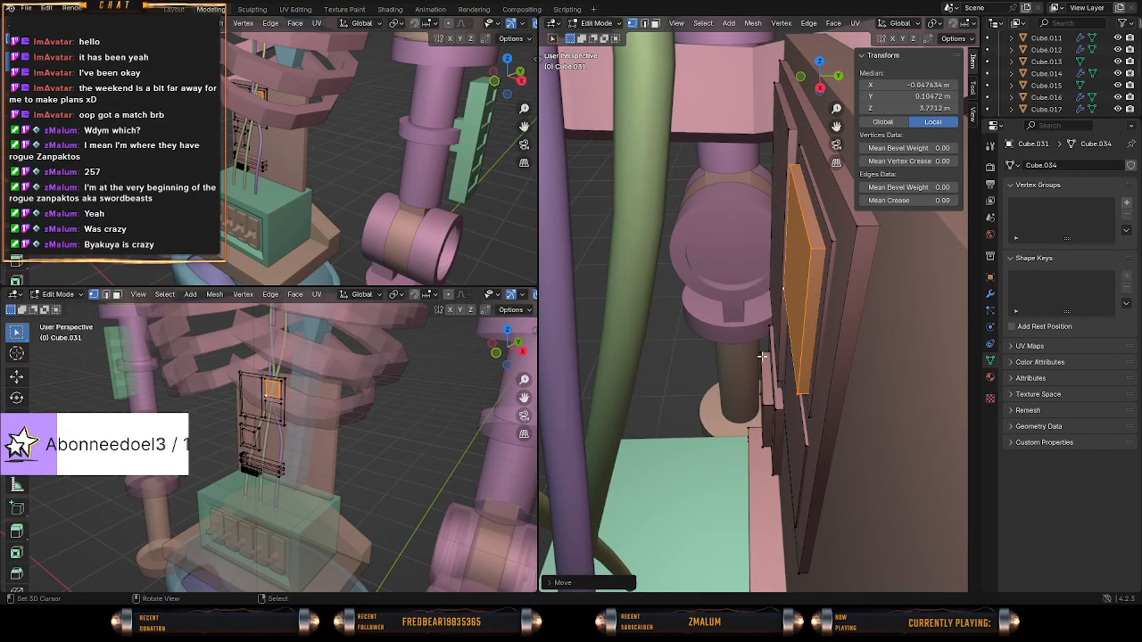
Check the raised inset plate in Object Mode and examine it up close in Edit Mode from the front view.
middle_click_drag(762, 357, 786, 319)
key("Tab")
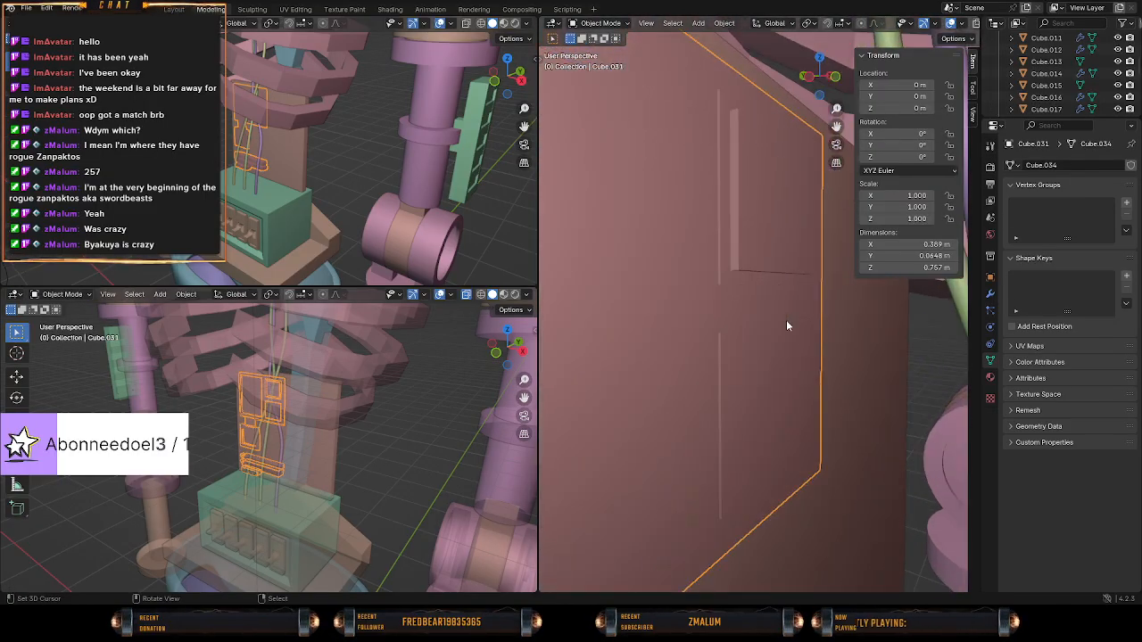
key("Tab")
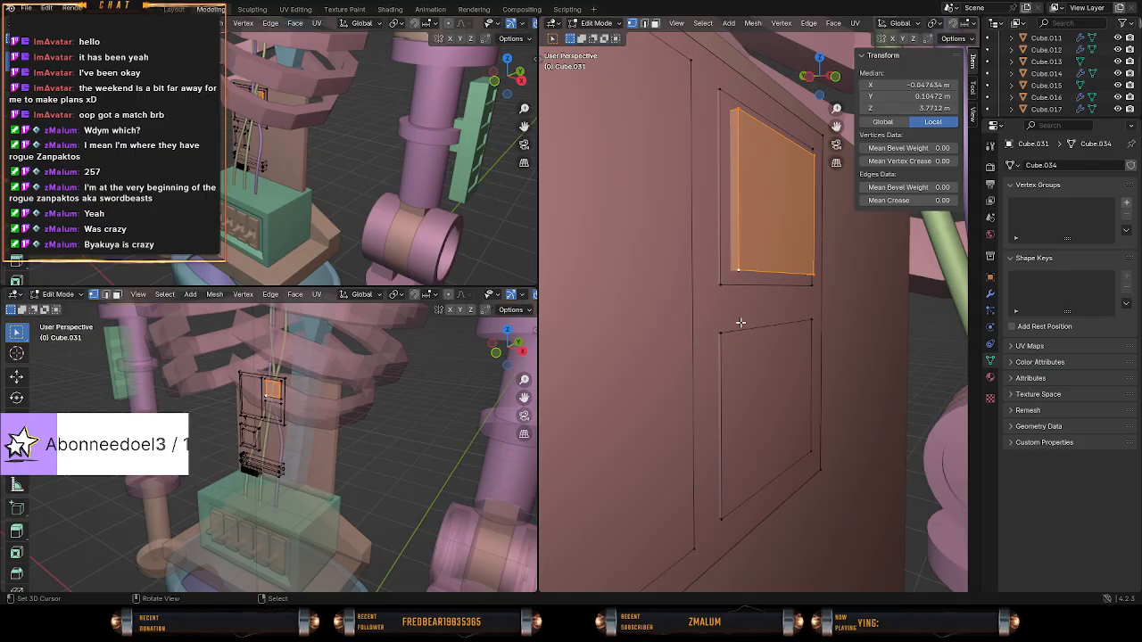
middle_click_drag(743, 319, 628, 329)
scroll(631, 321, "down", 2)
key("KP_1")
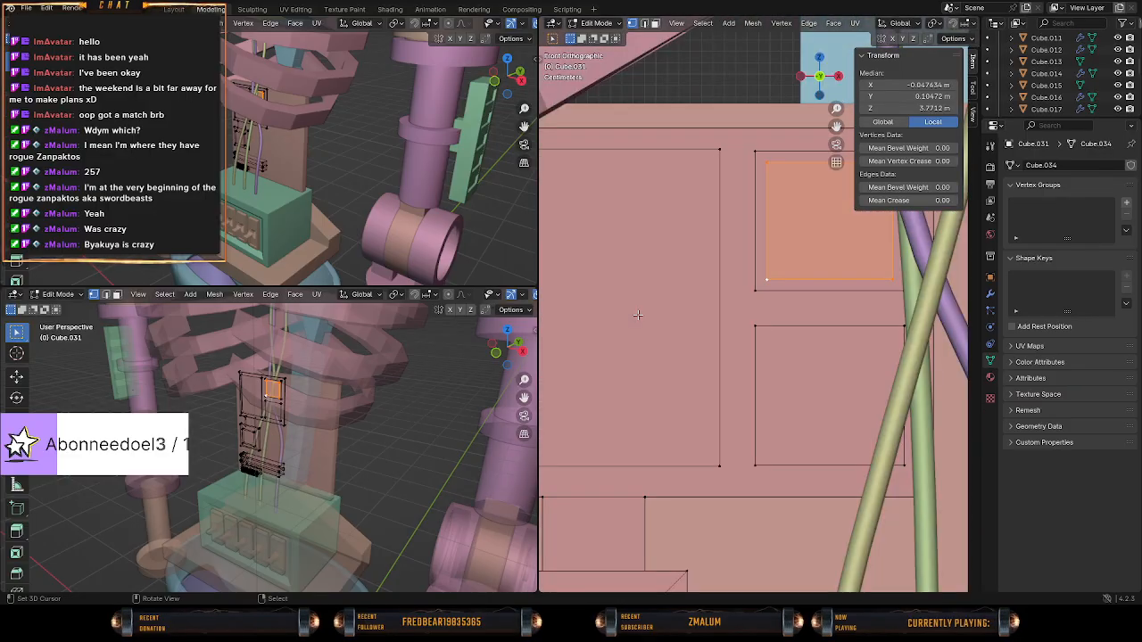
middle_click_drag(746, 288, 694, 359, "shift")
scroll(696, 355, "up", 4)
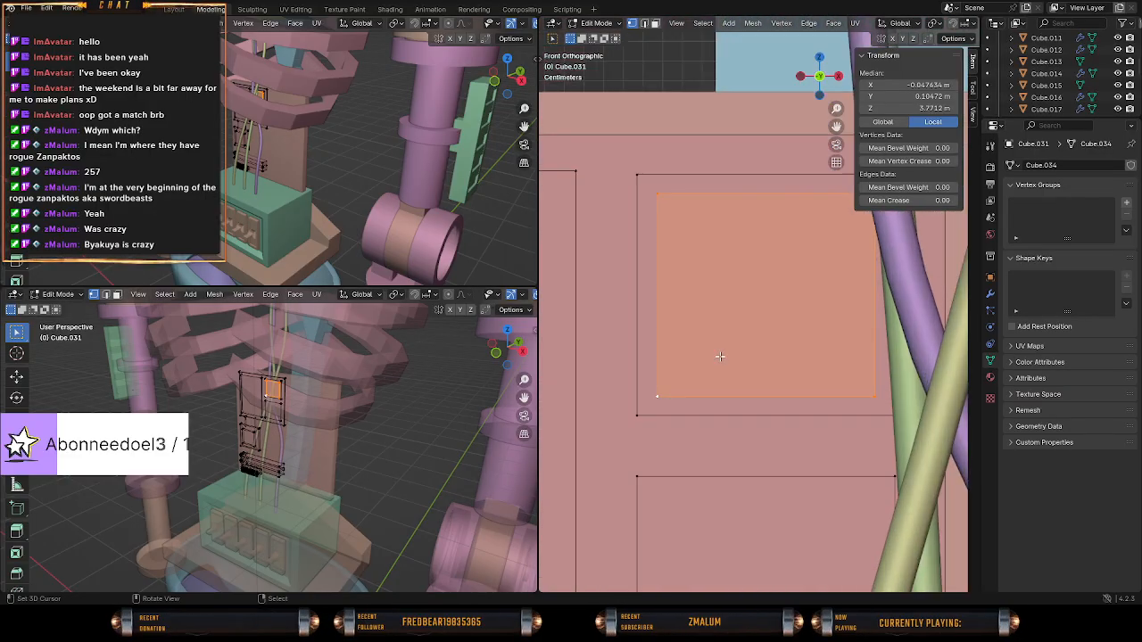
Try subdividing the raised inset plate three times and undo the subdivisions.
right_click(717, 309)
left_click(710, 313)
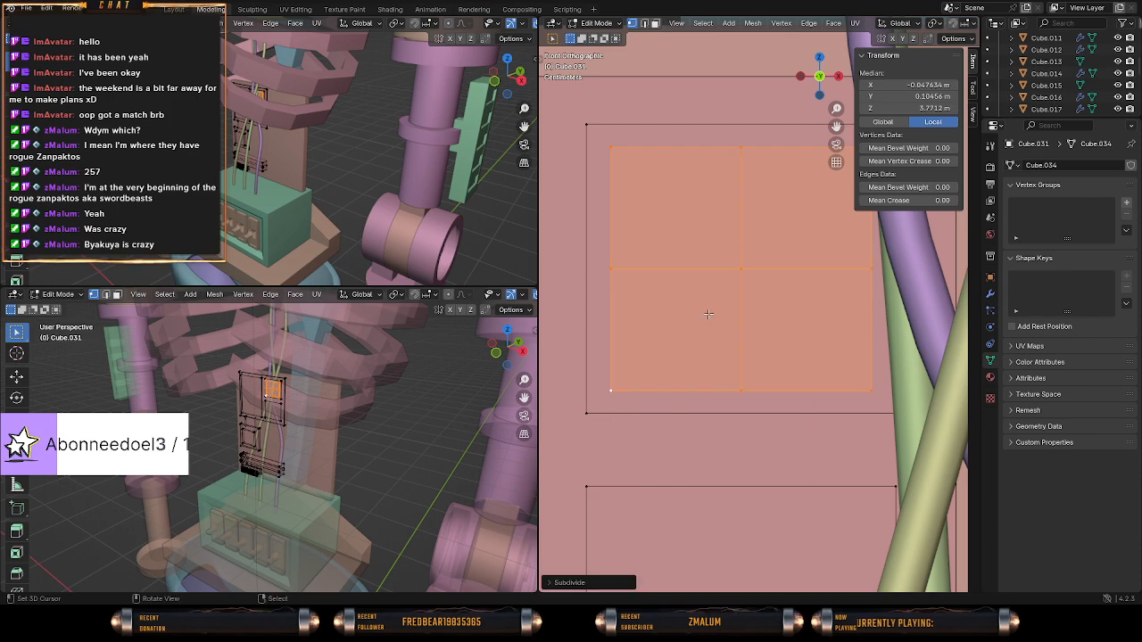
right_click(719, 301)
left_click(719, 301)
right_click(721, 303)
left_click(721, 305)
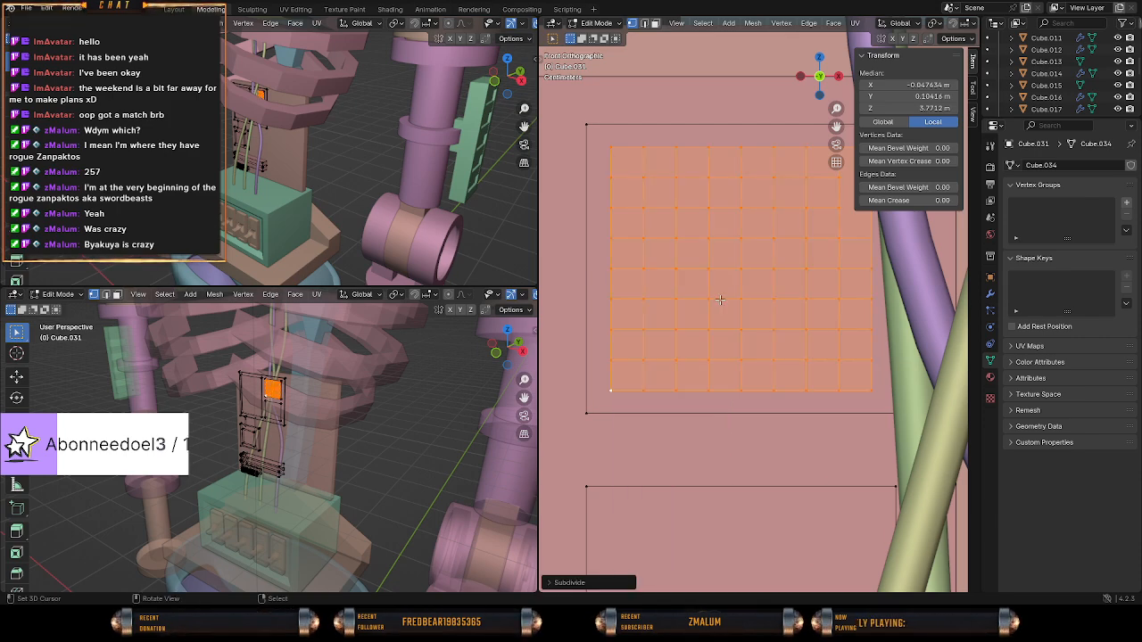
key("ctrl+z")
key("ctrl+z")
key("ctrl+z")
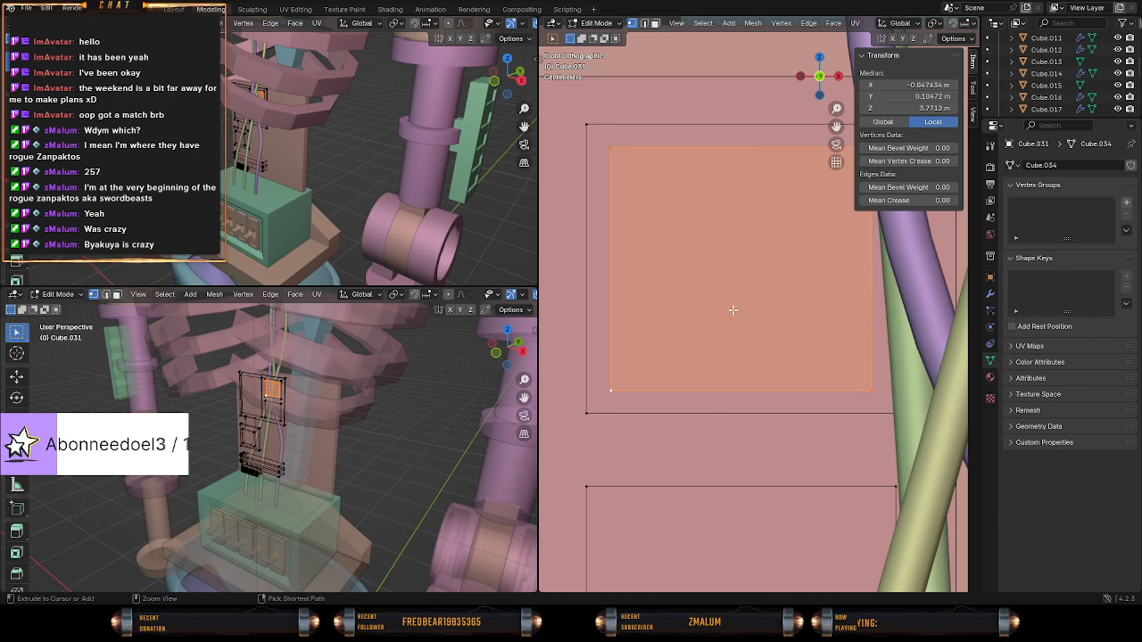
key("ctrl+r")
scroll(599, 304, "up", 2)
scroll(622, 303, "up", 1)
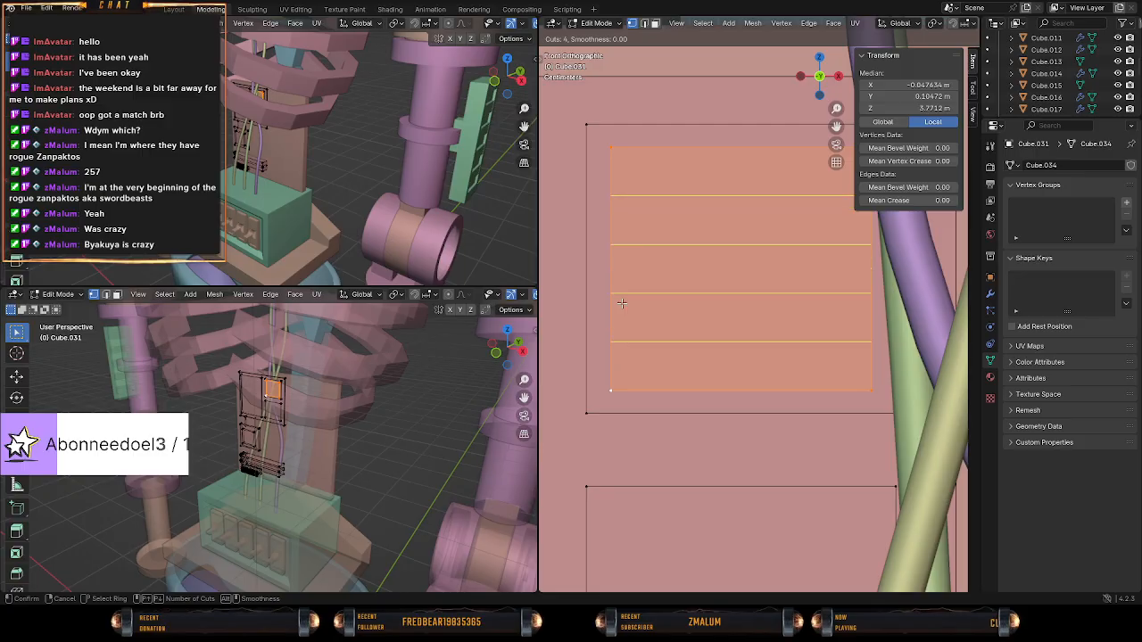
scroll(622, 303, "up", 1)
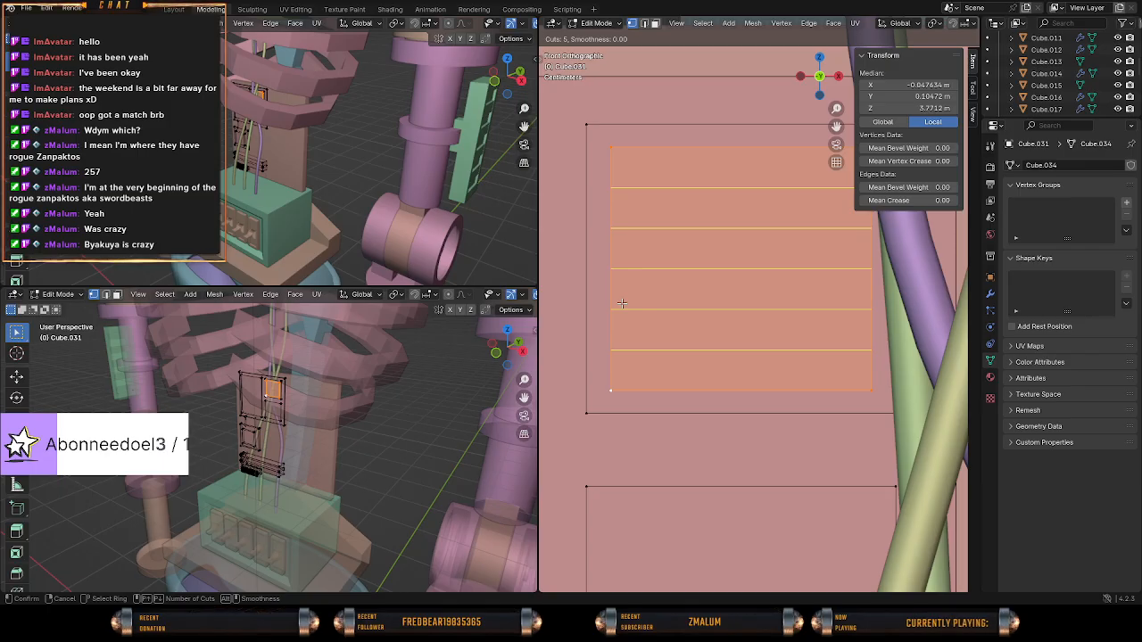
right_click(622, 303)
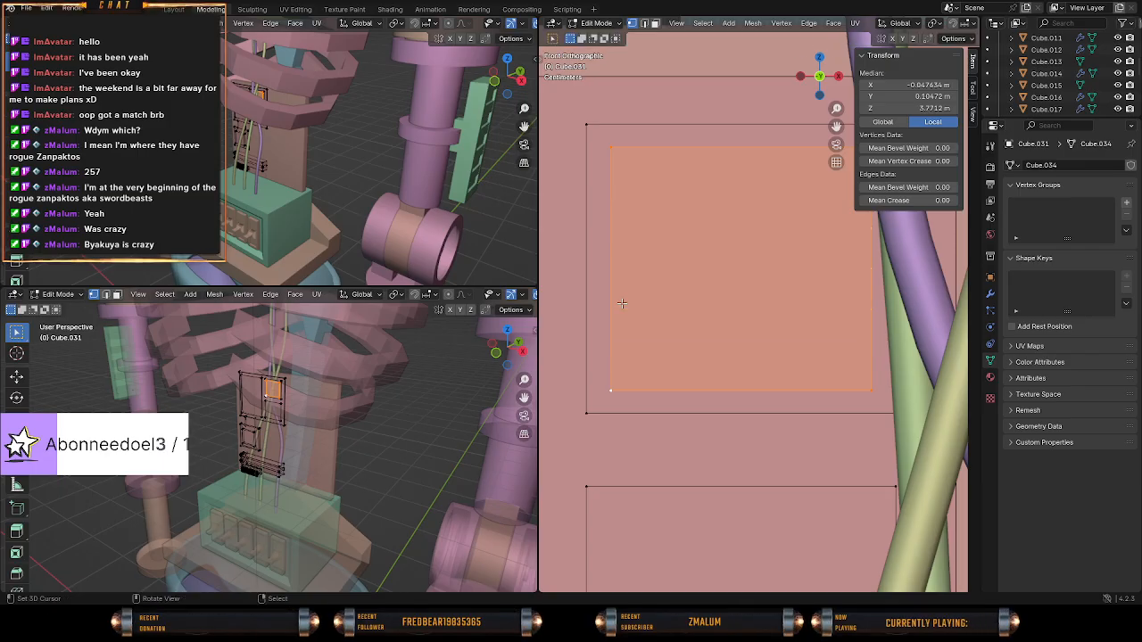
Try a Wireframe modifier on the detail plate object, display it in Edit Mode, and remove it after inspecting the effect.
left_click(990, 293)
left_click(1062, 165)
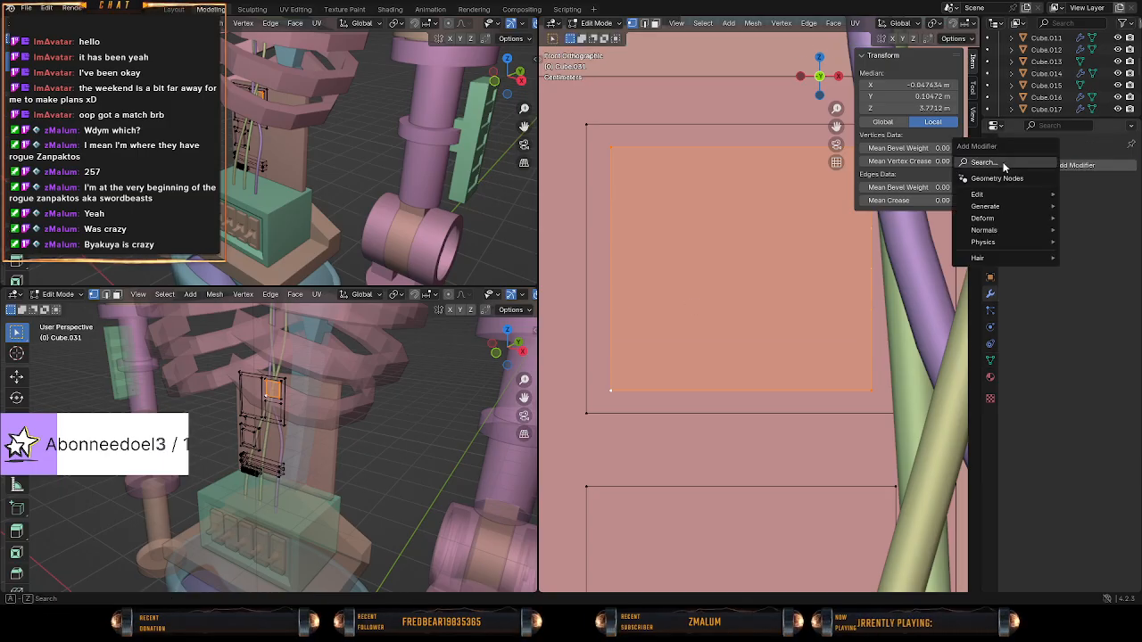
left_click(1004, 163)
type("wiref")
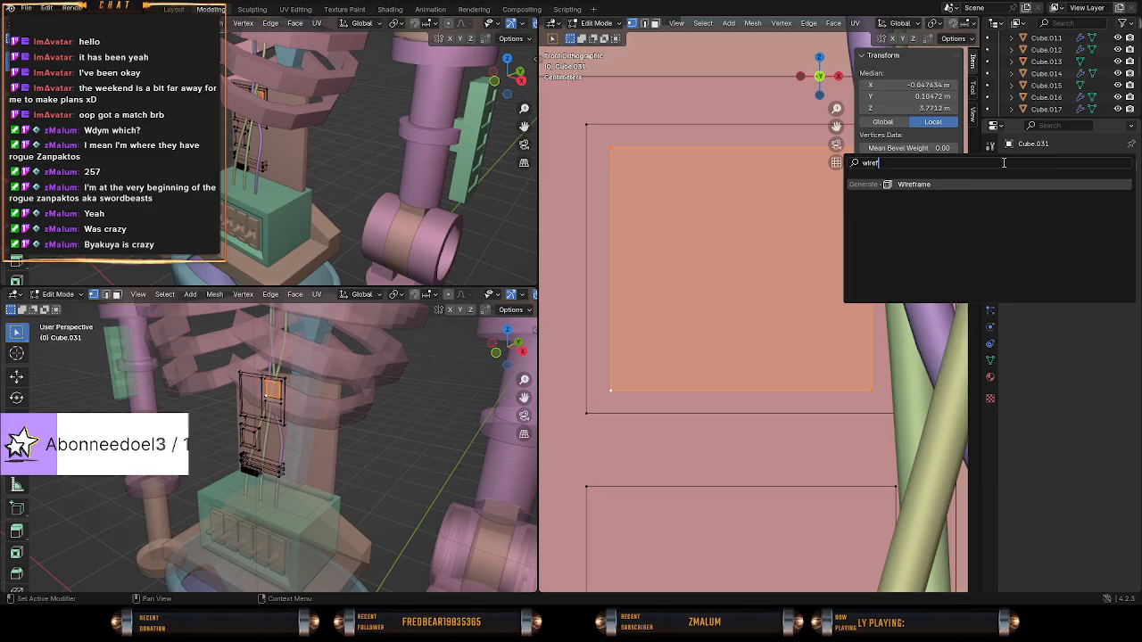
key("Return")
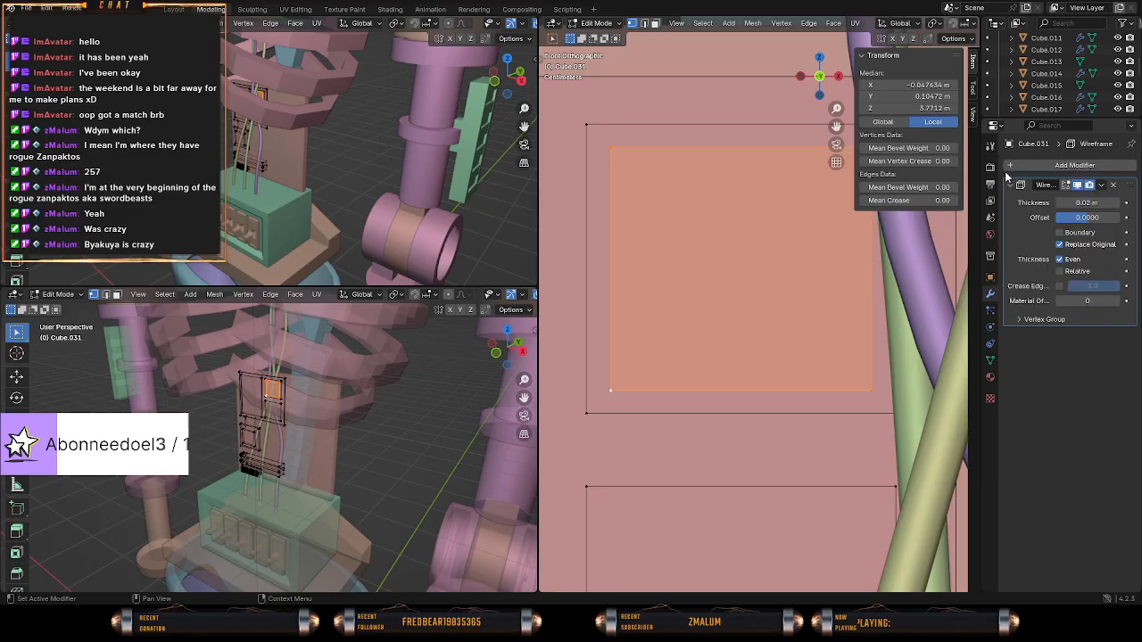
left_click(1065, 184)
middle_click_drag(732, 286, 695, 277)
scroll(664, 311, "down", 8)
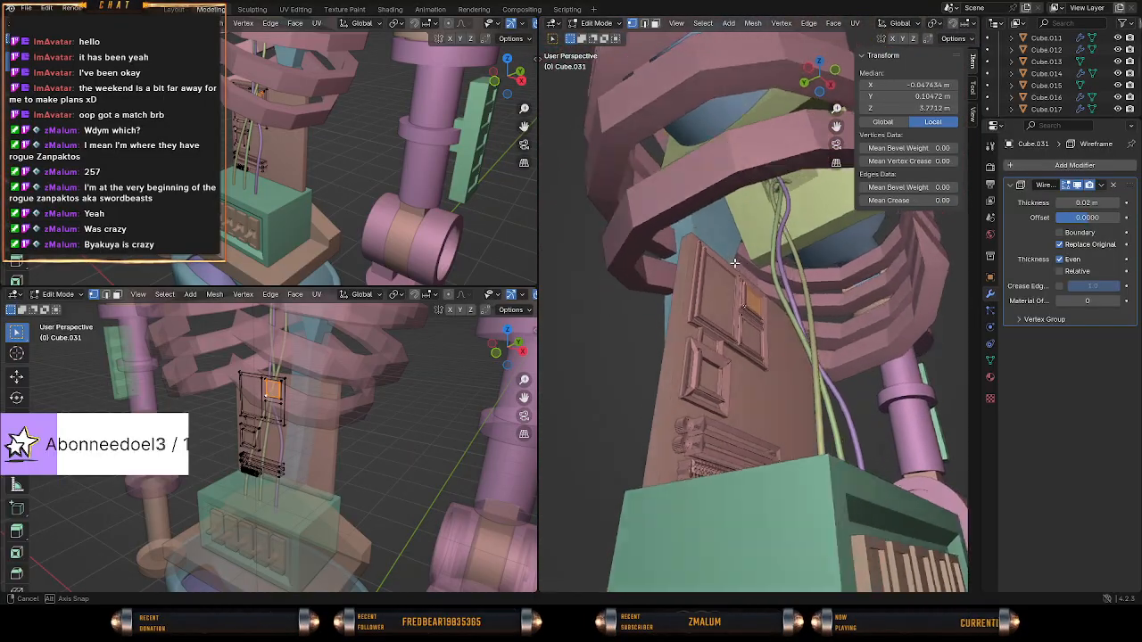
middle_click_drag(549, 271, 776, 324)
scroll(732, 332, "up", 3)
scroll(775, 324, "up", 4)
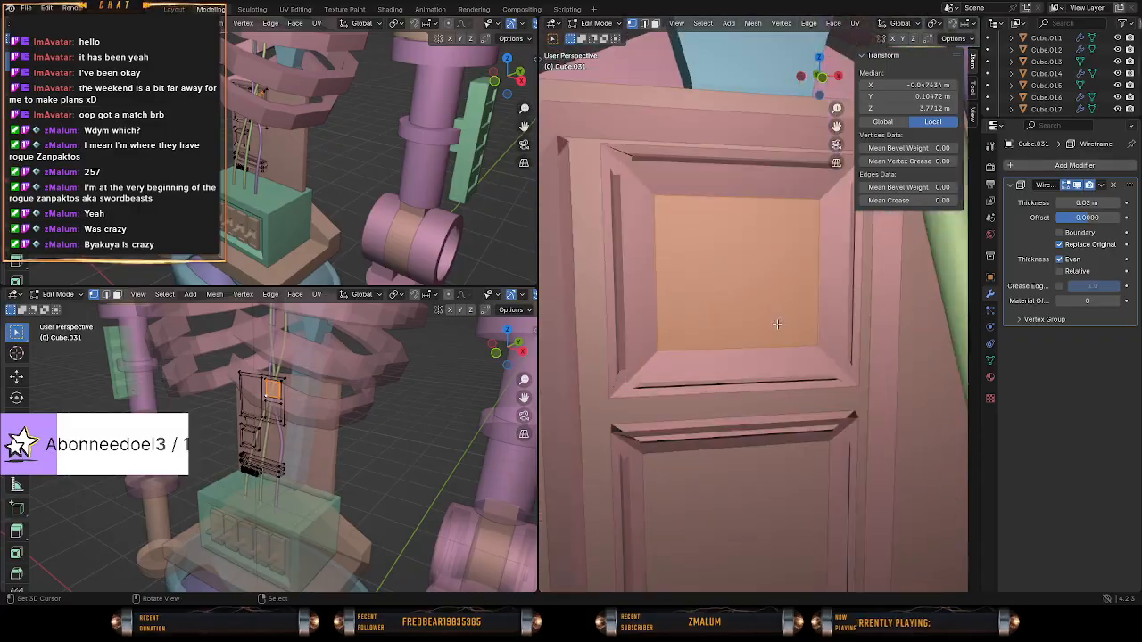
left_click(1112, 186)
Duplicate the raised inset plate in place and scale the copy down to about 0.09 in X and Z only.
middle_click_drag(705, 317, 785, 360)
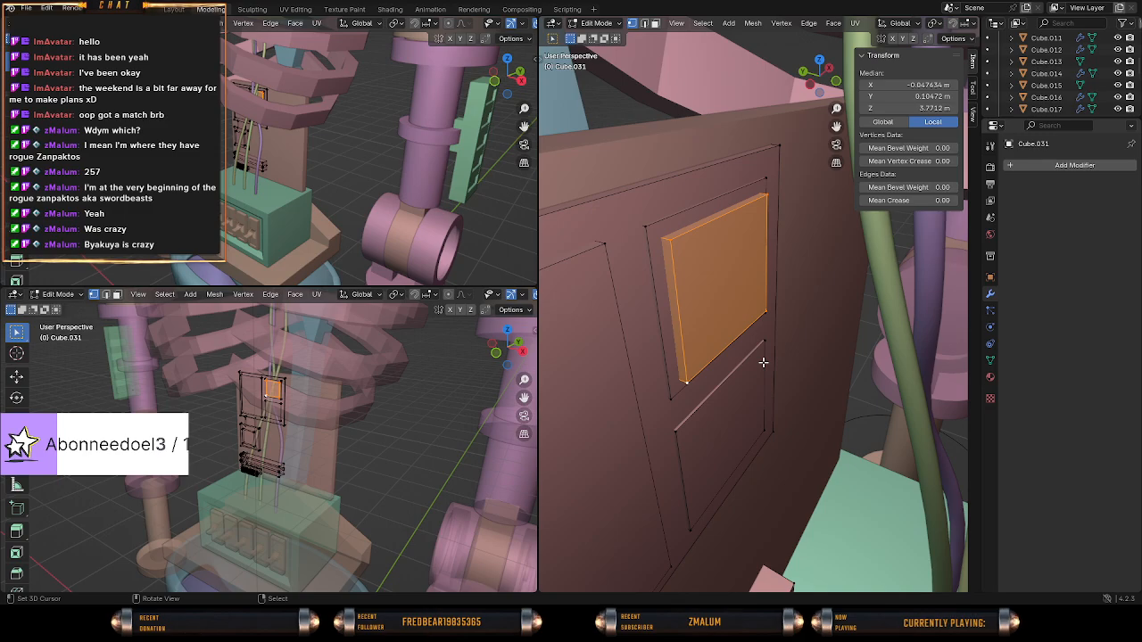
middle_click_drag(763, 362, 698, 331)
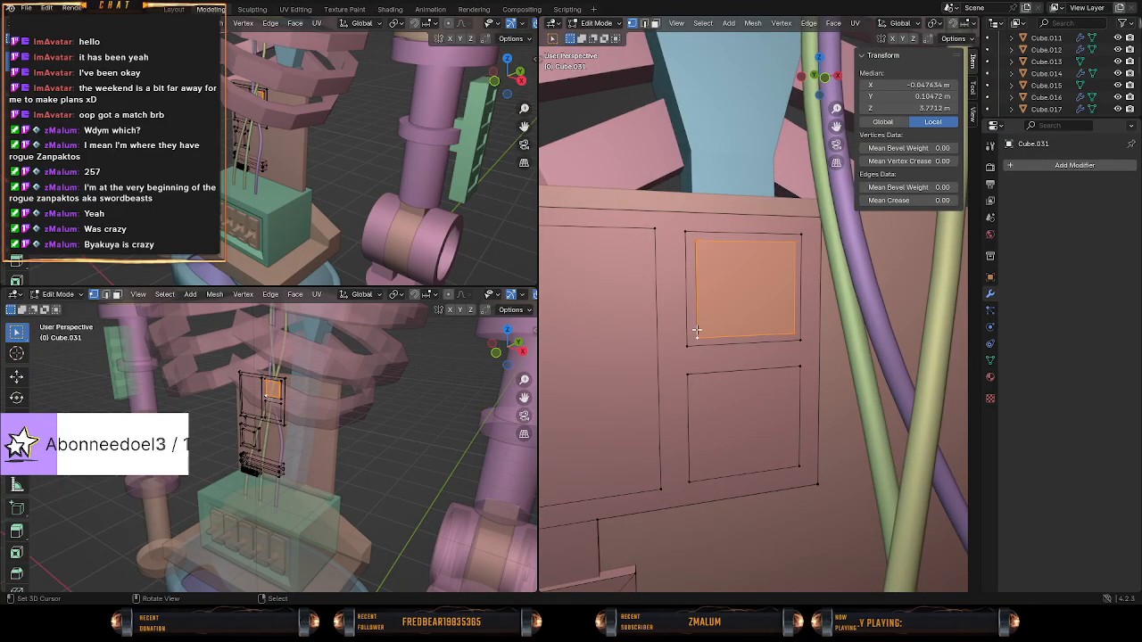
scroll(698, 332, "down", 3)
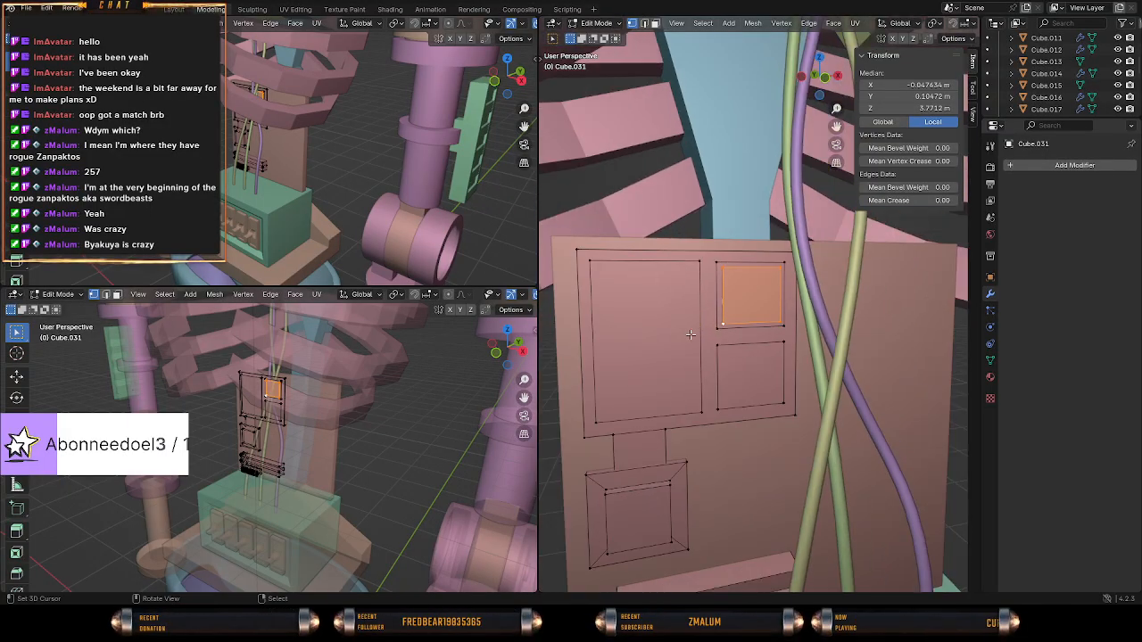
scroll(691, 334, "up", 4)
middle_click_drag(688, 331, 720, 349)
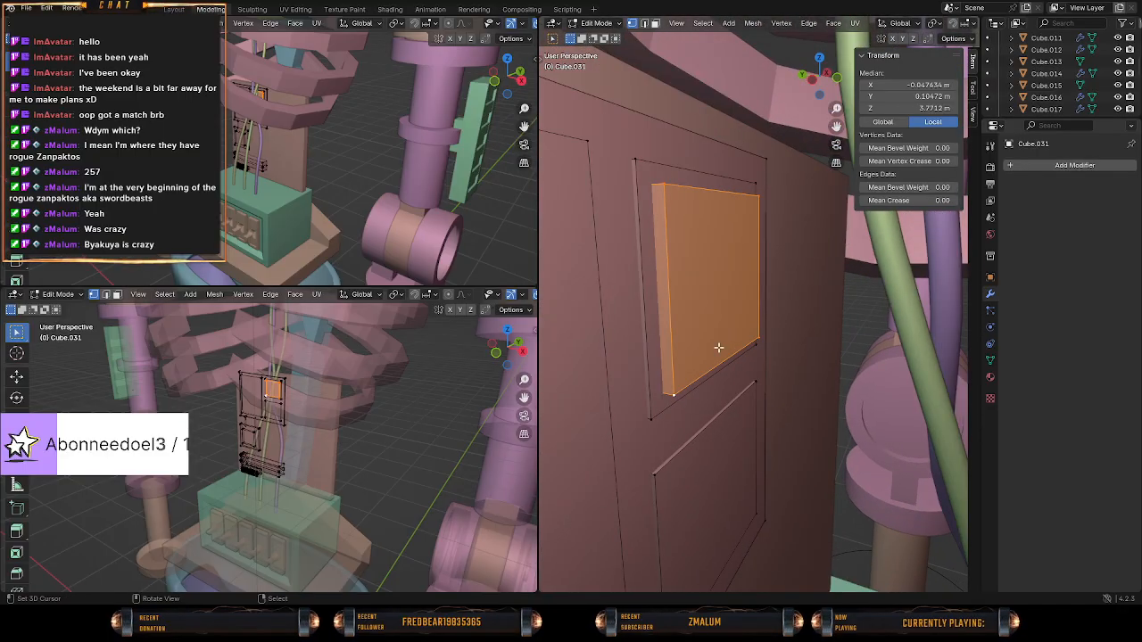
key("shift+d")
right_click(829, 348)
key("s")
key("x")
right_click(827, 331)
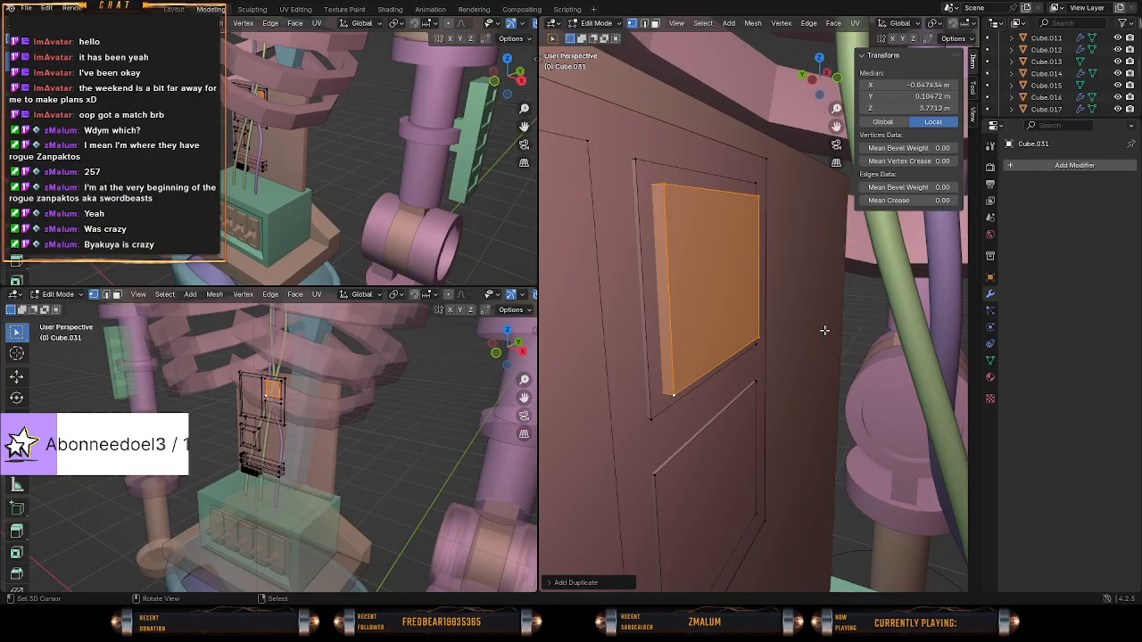
key("s")
right_click(805, 283)
key("s")
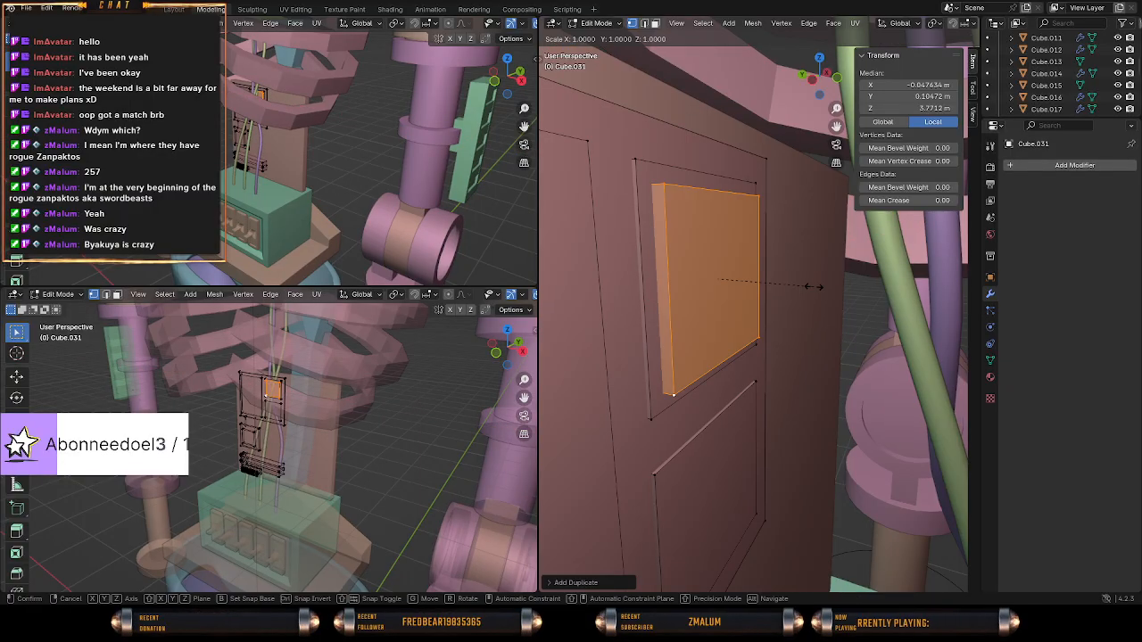
key("shift+y")
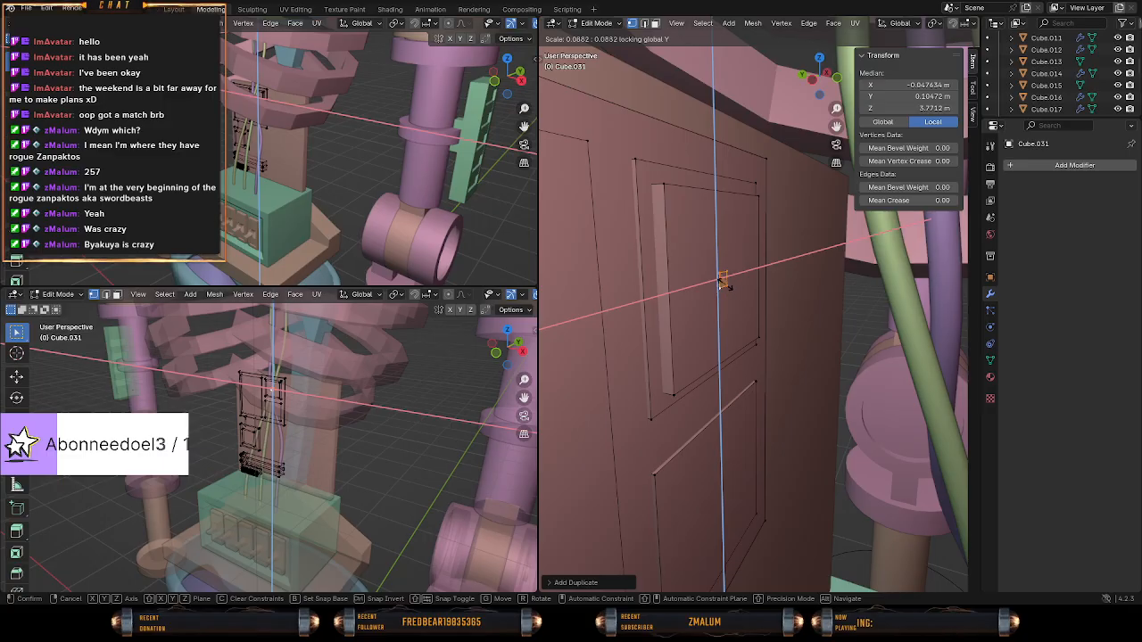
left_click(724, 283)
Move the small block to the inset plate's upper-left corner in front view and shift it about 0.0065 m along negative Y.
key("KP_1")
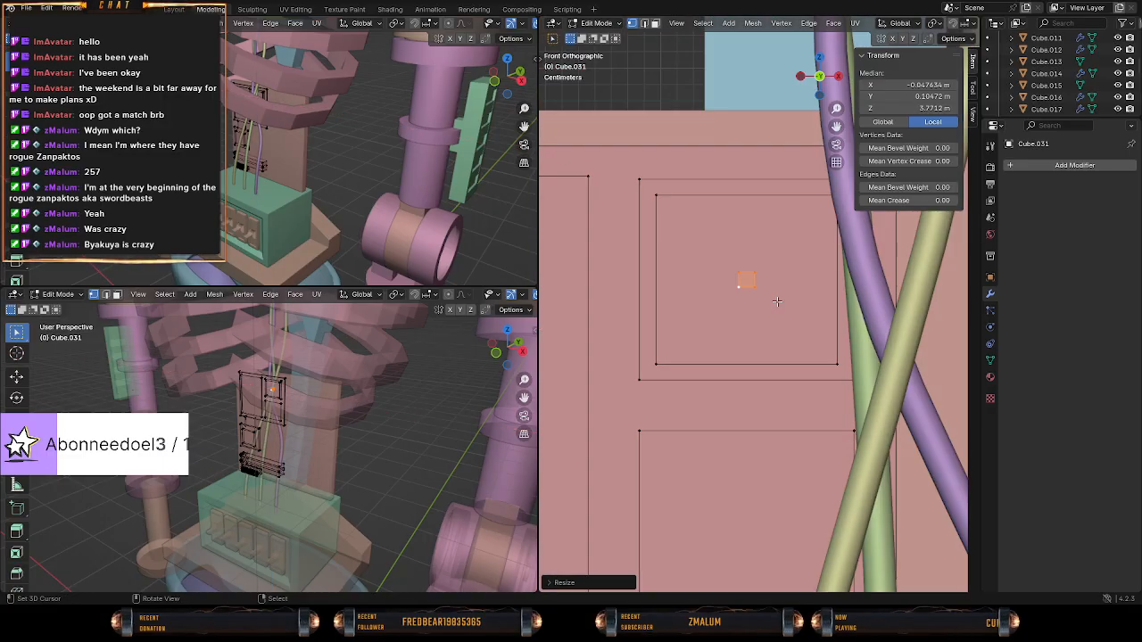
key("g")
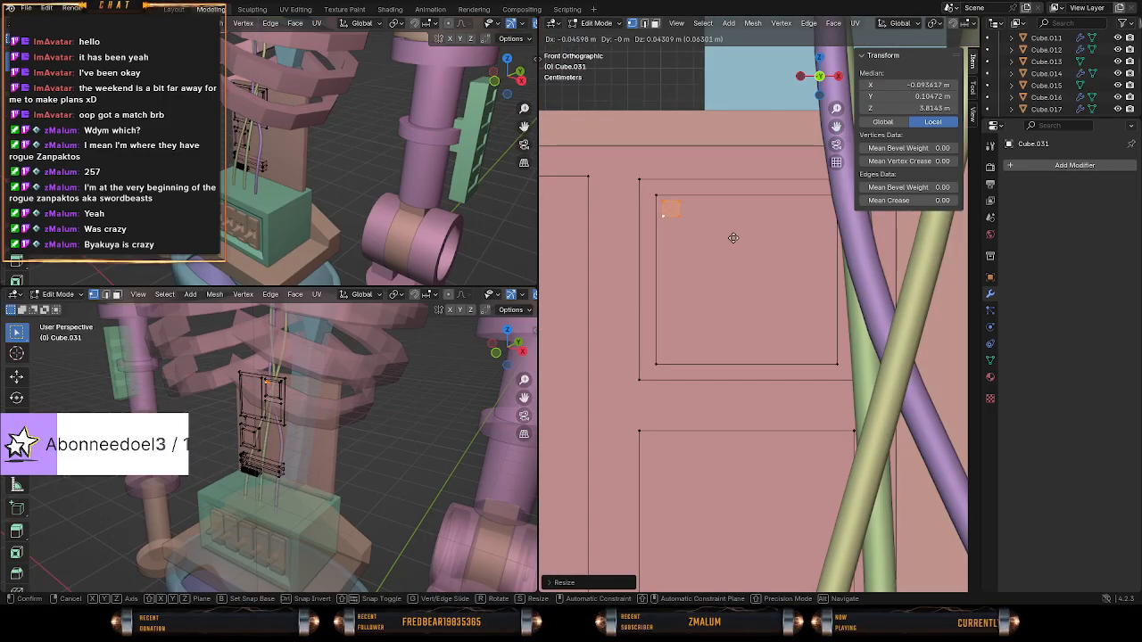
left_click(733, 238)
middle_click_drag(678, 306, 754, 319)
key("g")
key("y")
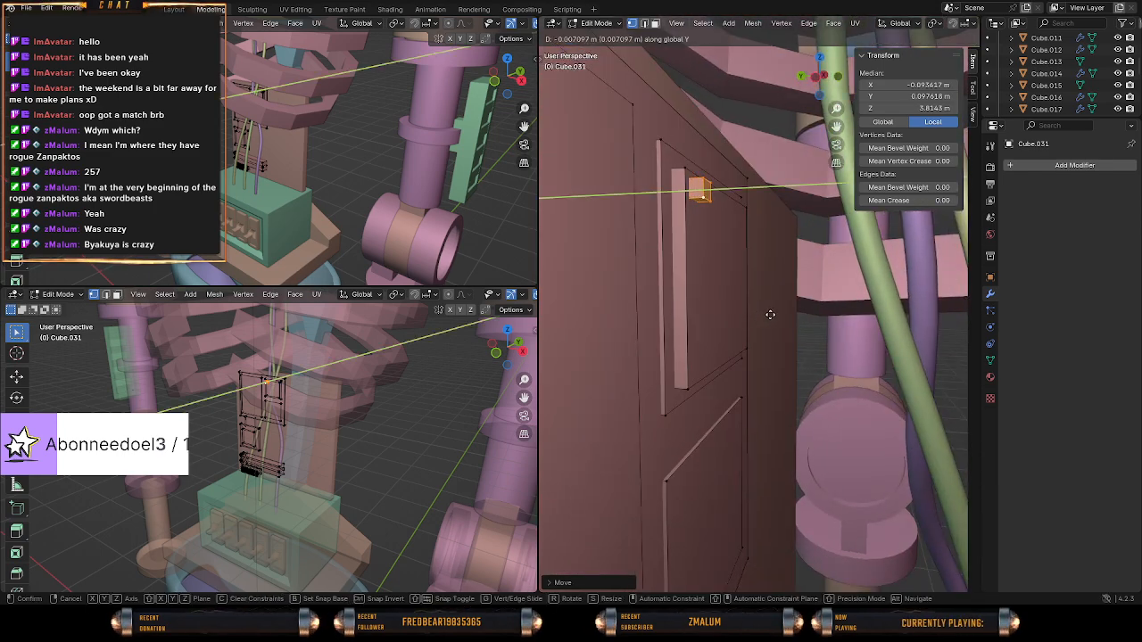
left_click(772, 317)
Try an Array modifier on the whole detail plate object and remove it.
middle_click_drag(771, 317, 851, 326)
left_click(1029, 167)
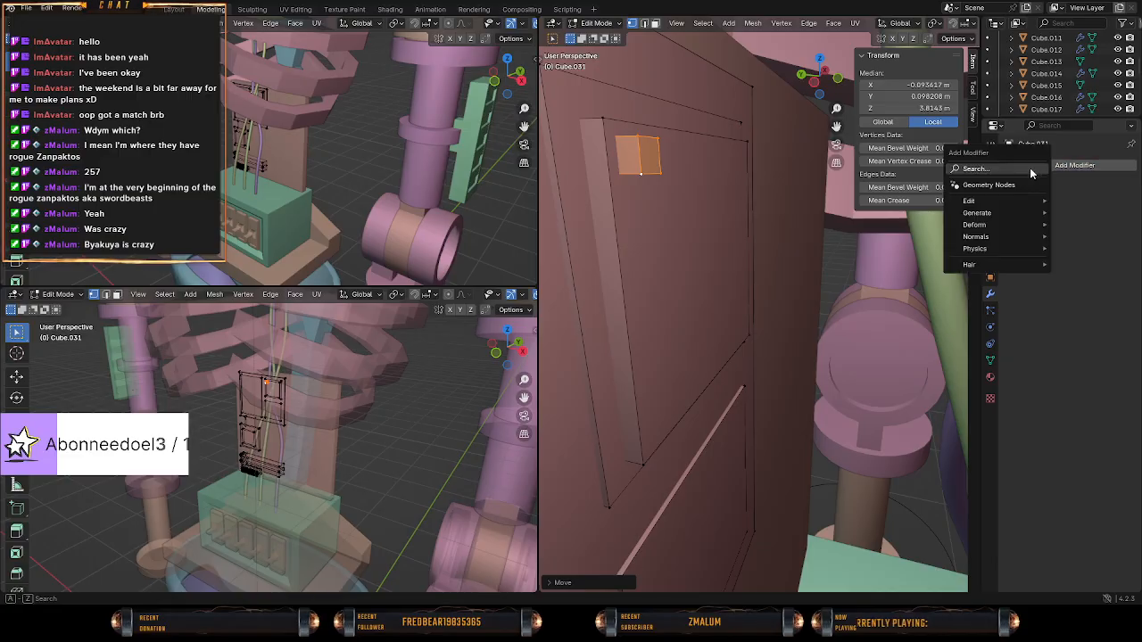
type("array")
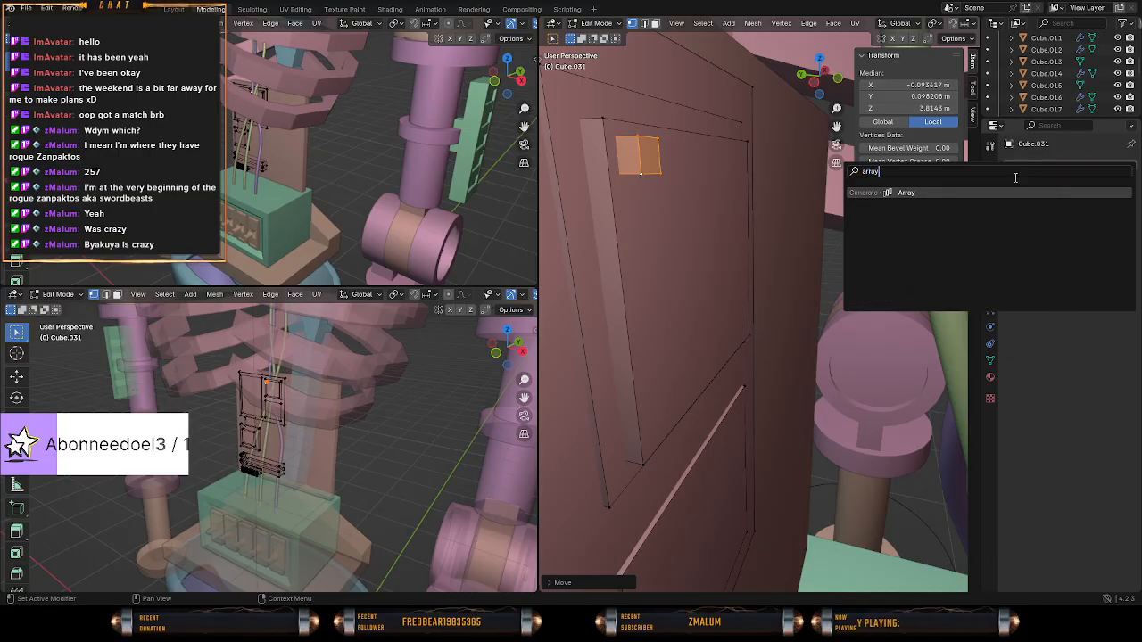
left_click(975, 193)
scroll(770, 286, "down", 2)
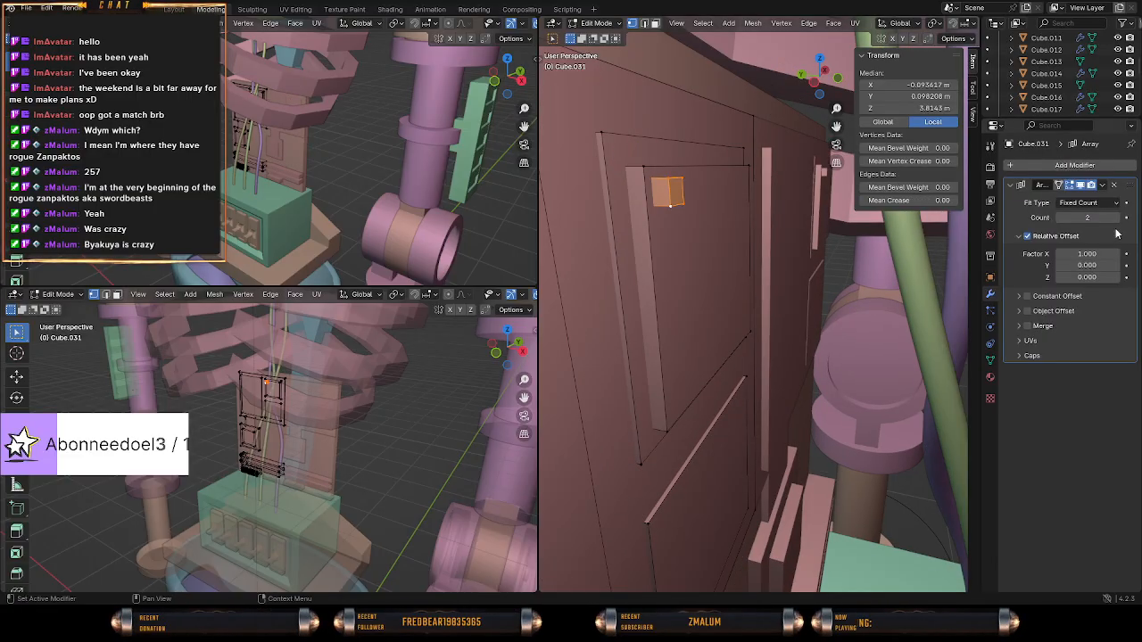
left_click(1119, 185)
Separate the small block into its own object and select it in Object Mode.
middle_click_drag(775, 270, 724, 260)
key("x")
left_click(740, 265)
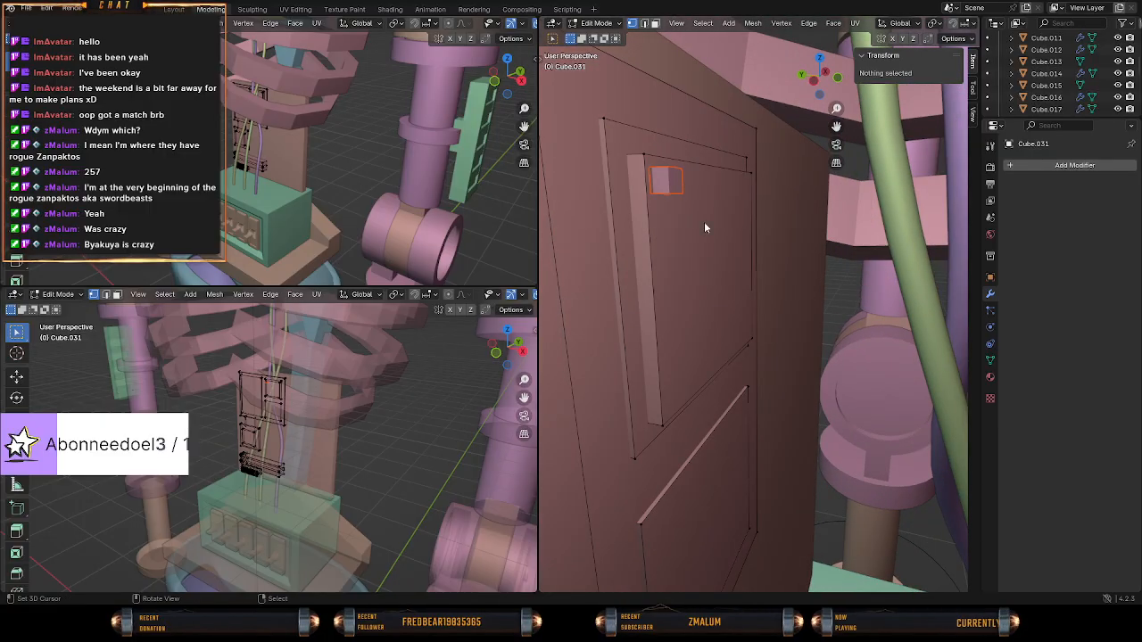
key("Tab")
left_click(668, 181)
Add an Array modifier to the separated small block.
left_click(1075, 166)
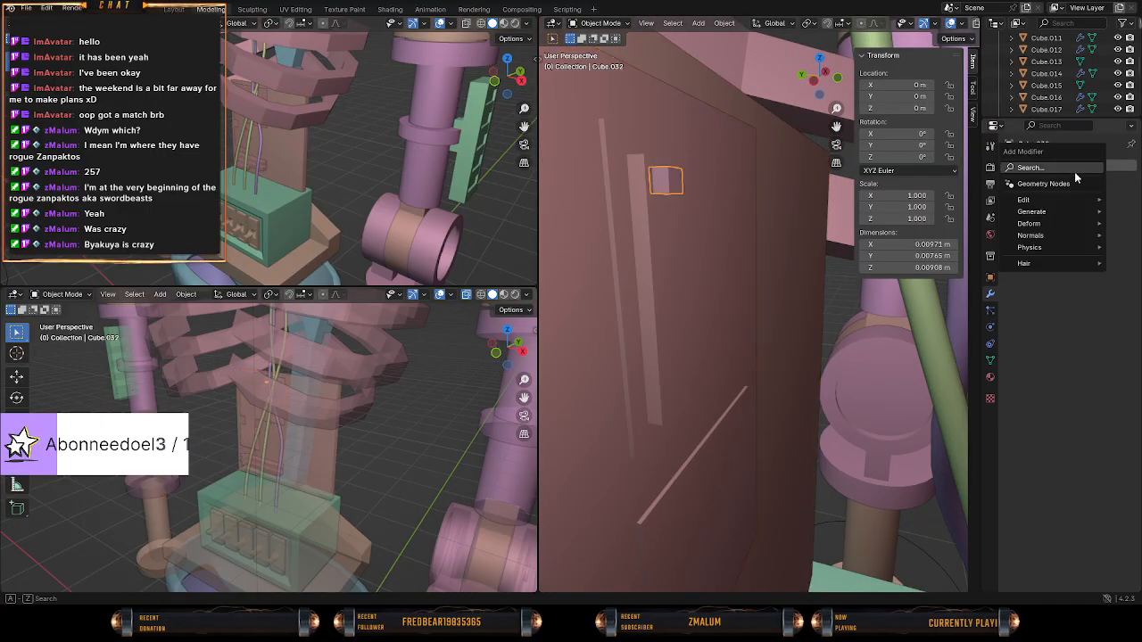
left_click(1042, 168)
type("array")
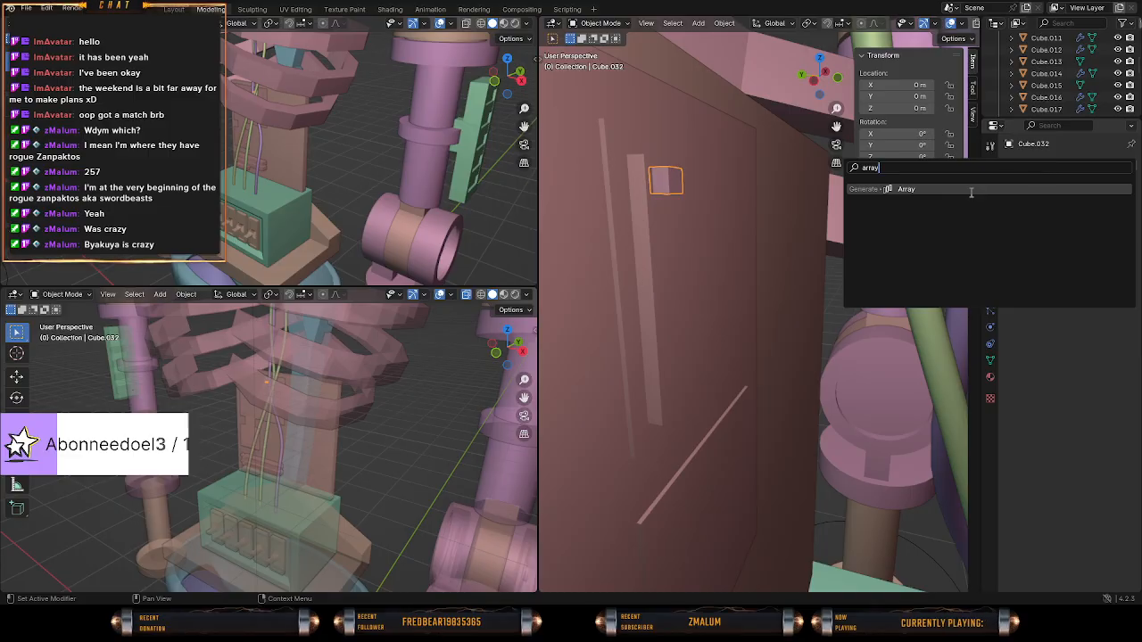
left_click(972, 190)
Set the array's relative offset X factor to 1.2.
middle_click_drag(809, 225, 662, 240)
scroll(662, 241, "up", 2)
middle_click_drag(787, 284, 769, 287)
left_click_drag(1088, 254, 1057, 254)
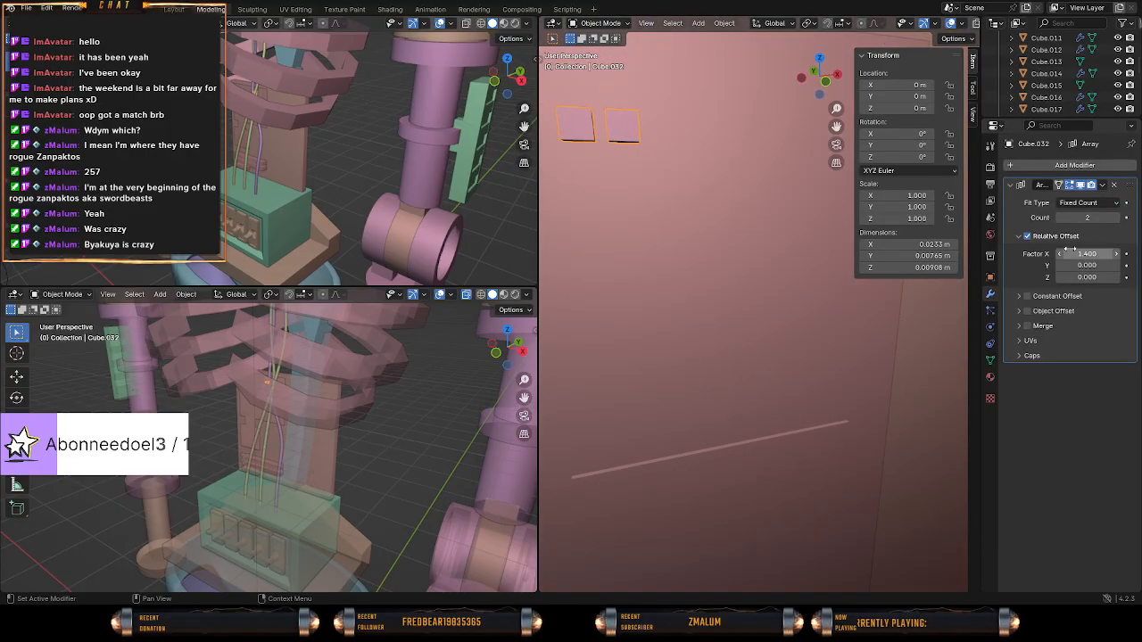
left_click(1088, 255)
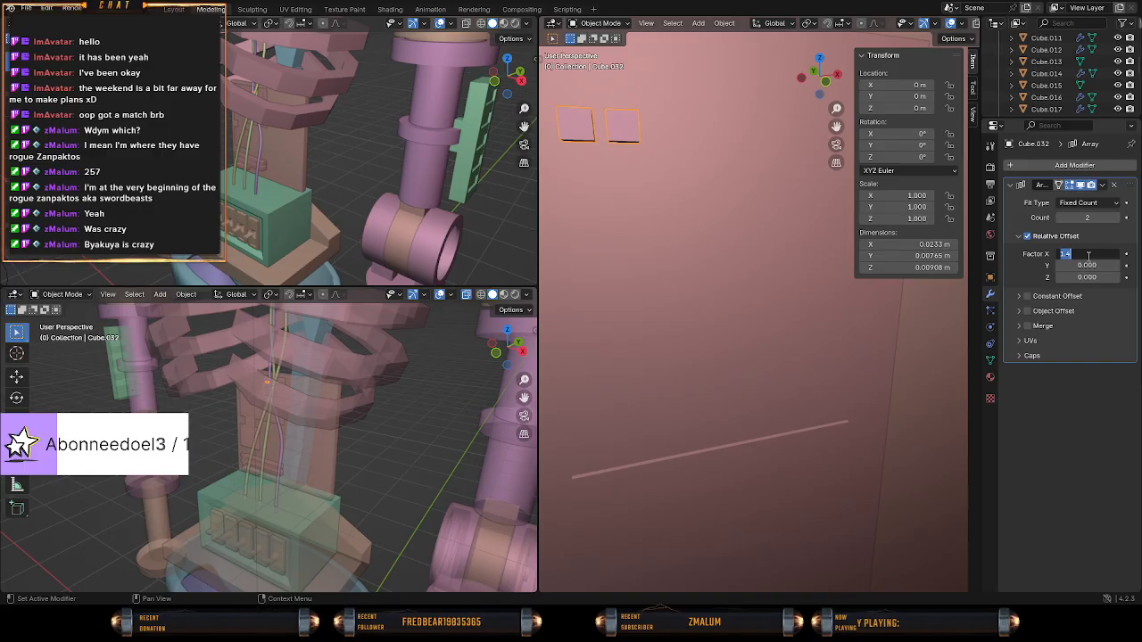
type("1.2")
key("Return")
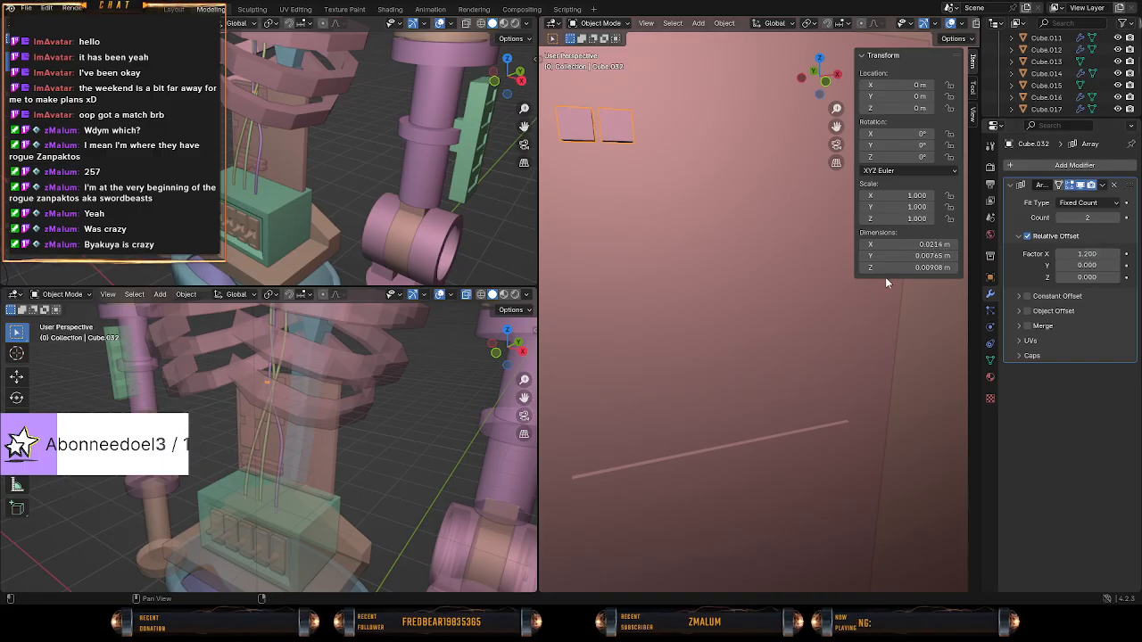
Raise the array count to 9 so the row of blocks spans the inset plate's width.
mouse_move(710, 297)
middle_mouse_down()
mouse_move(740, 296)
mouse_move(698, 298)
middle_mouse_up()
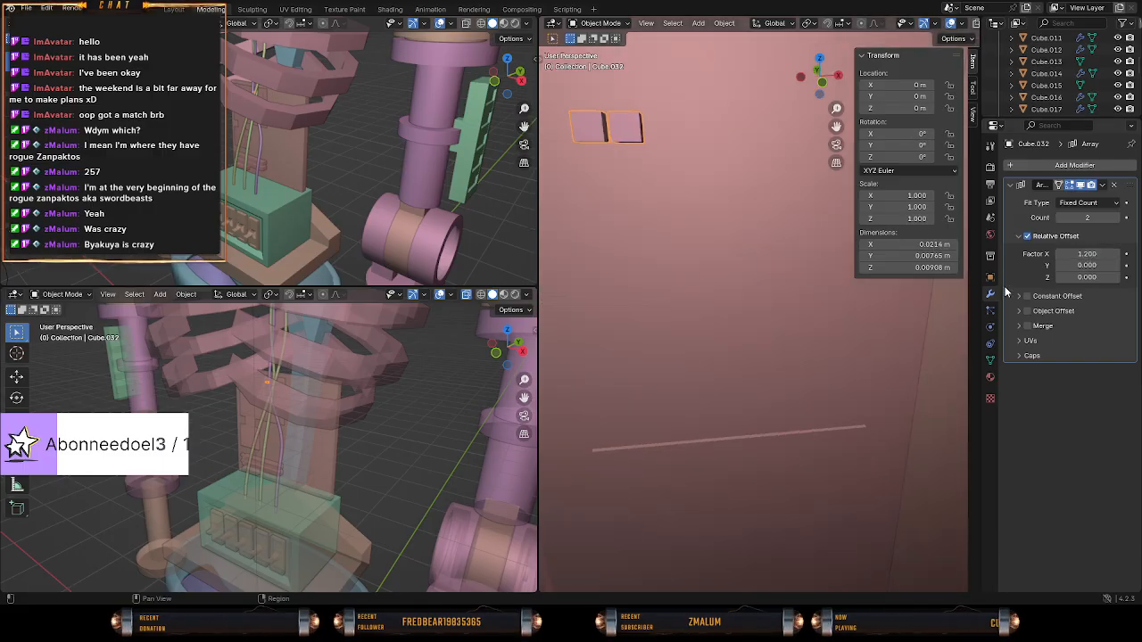
left_click(1100, 206)
left_click(1100, 210)
left_click_drag(1098, 217, 1101, 217)
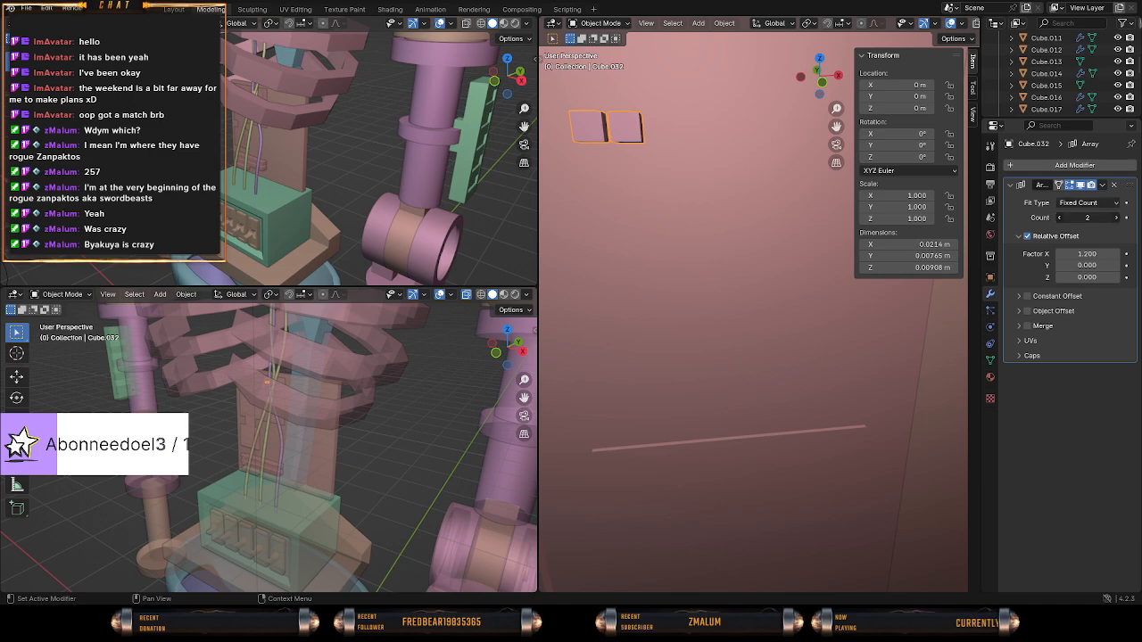
key("Return")
middle_click_drag(641, 267, 692, 315)
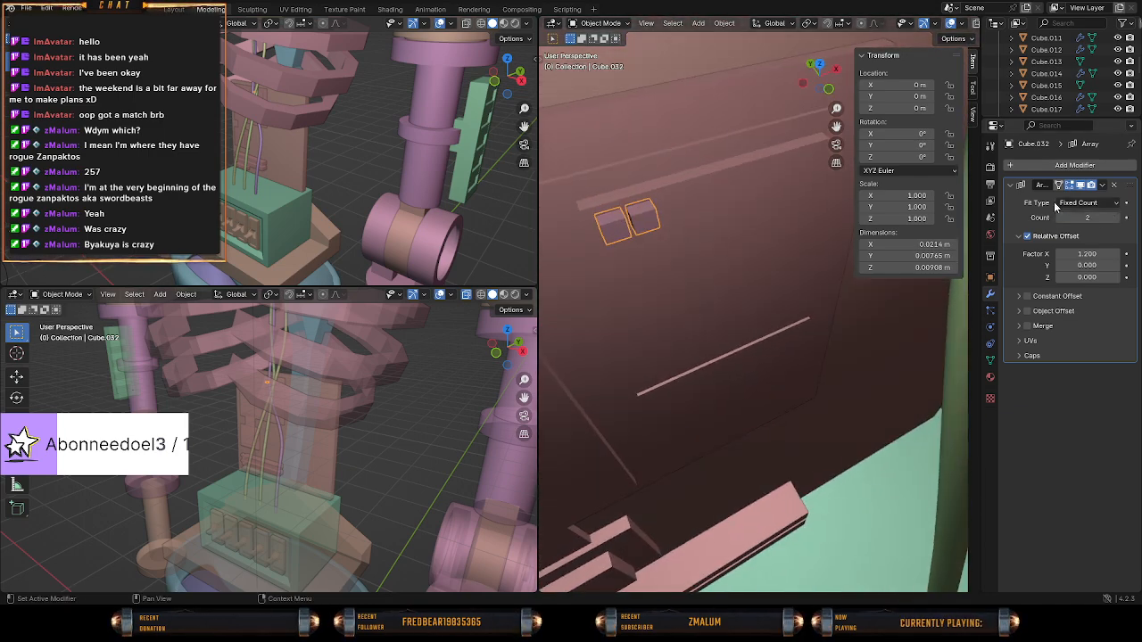
left_click_drag(1115, 227, 1135, 227)
middle_click_drag(795, 270, 701, 232)
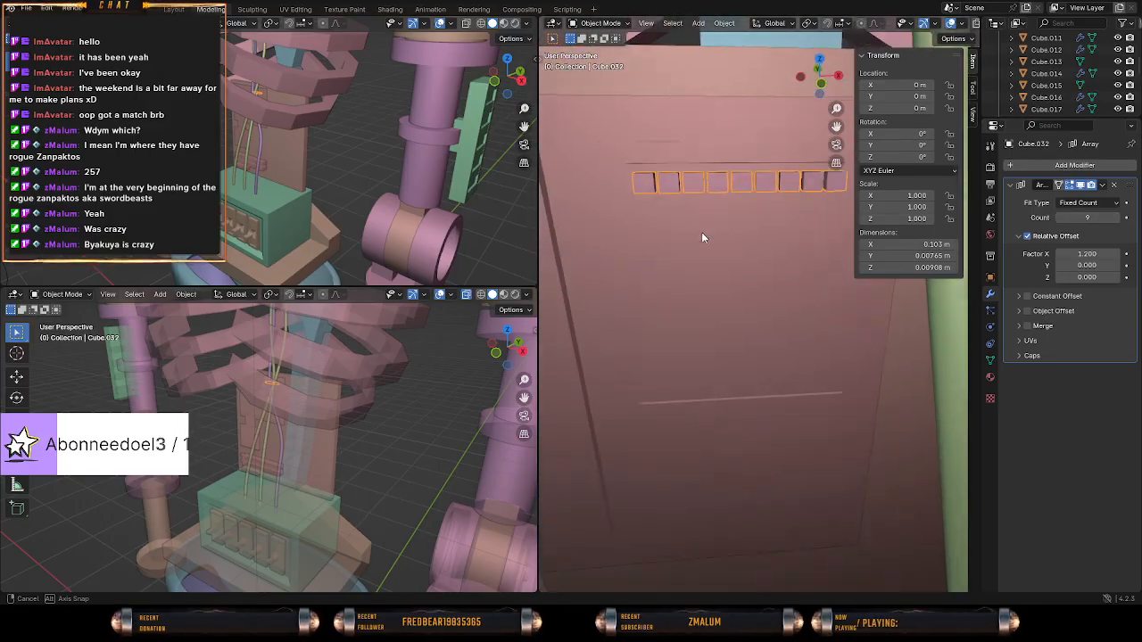
middle_click_drag(763, 291, 789, 296)
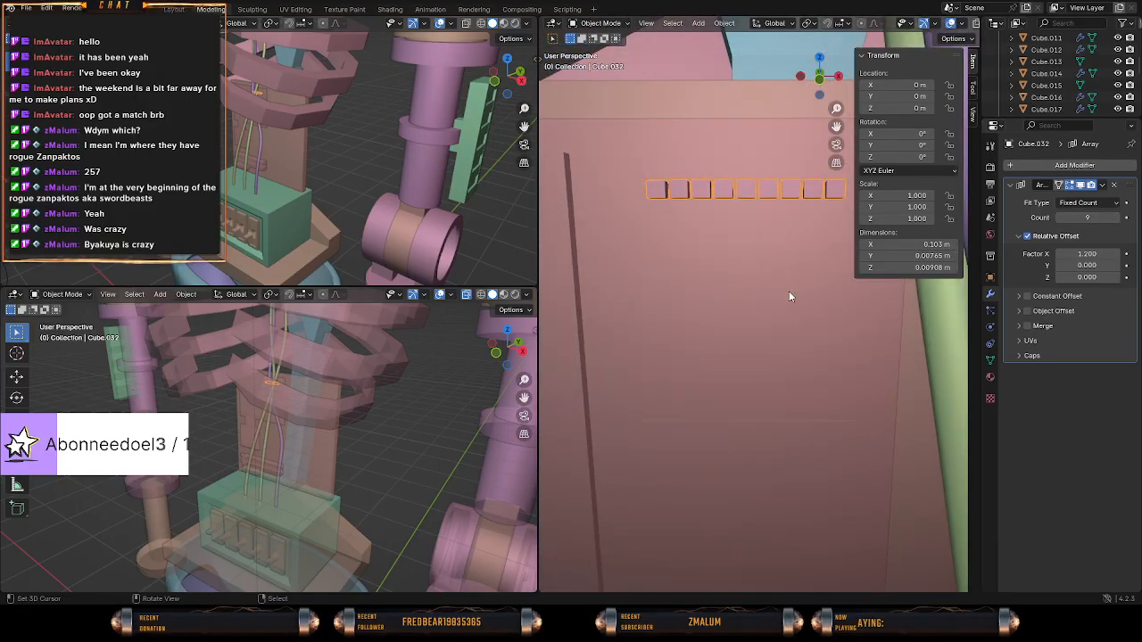
Examine the array's Merge, Object Offset and Constant Offset settings, leaving all three options disabled.
left_click(1019, 327)
left_click(1028, 326)
left_click(1028, 326)
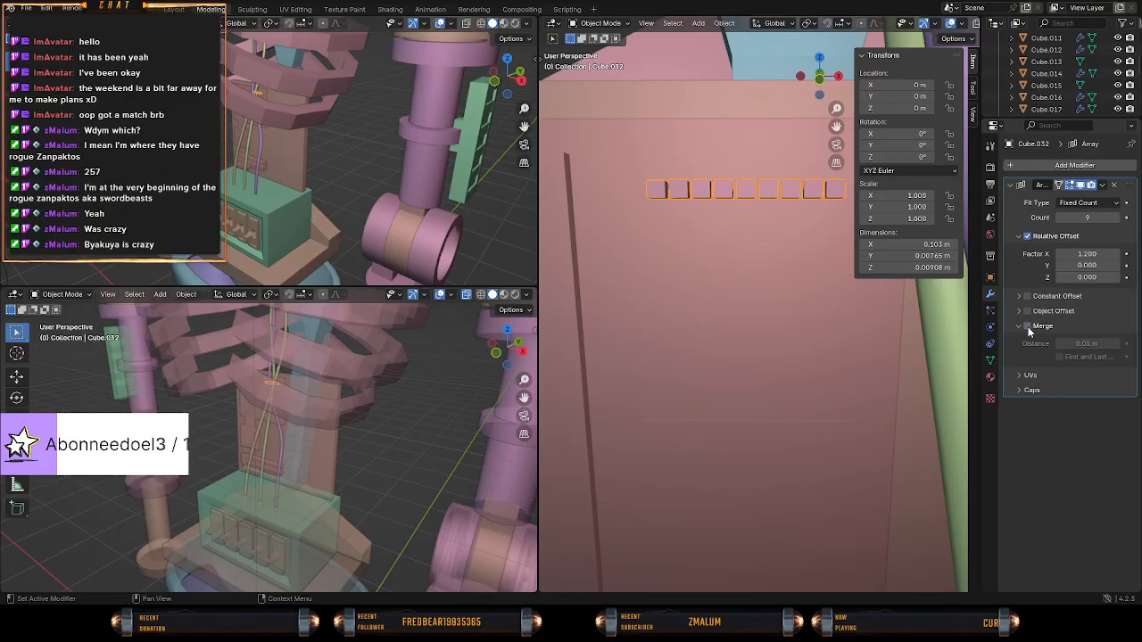
left_click(1021, 311)
left_click(1021, 312)
left_click(1019, 296)
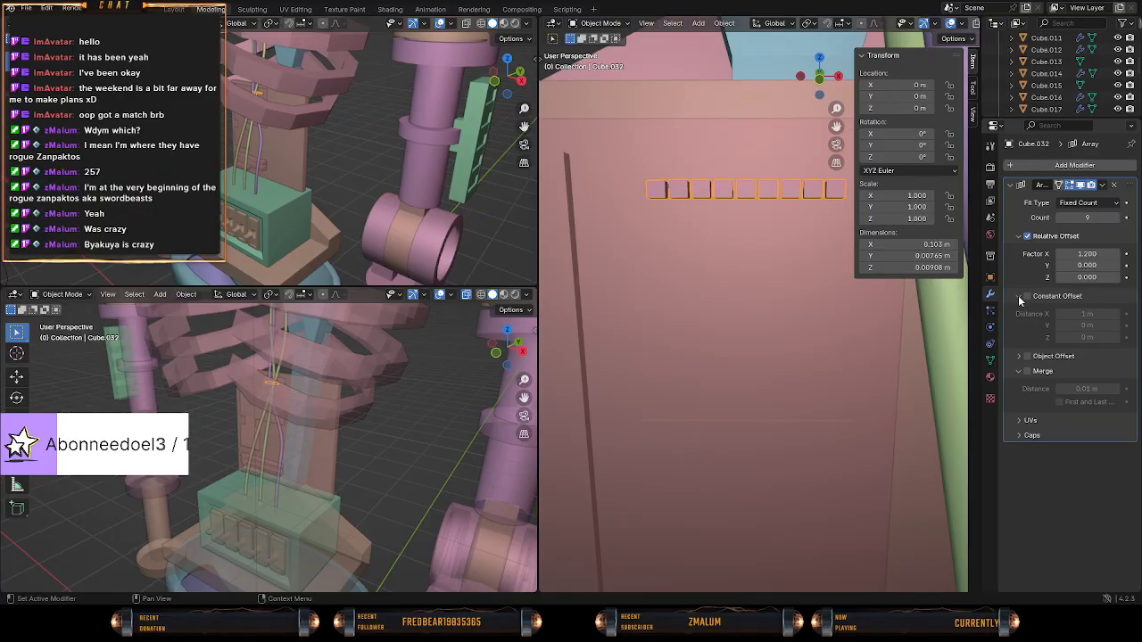
left_click(1019, 297)
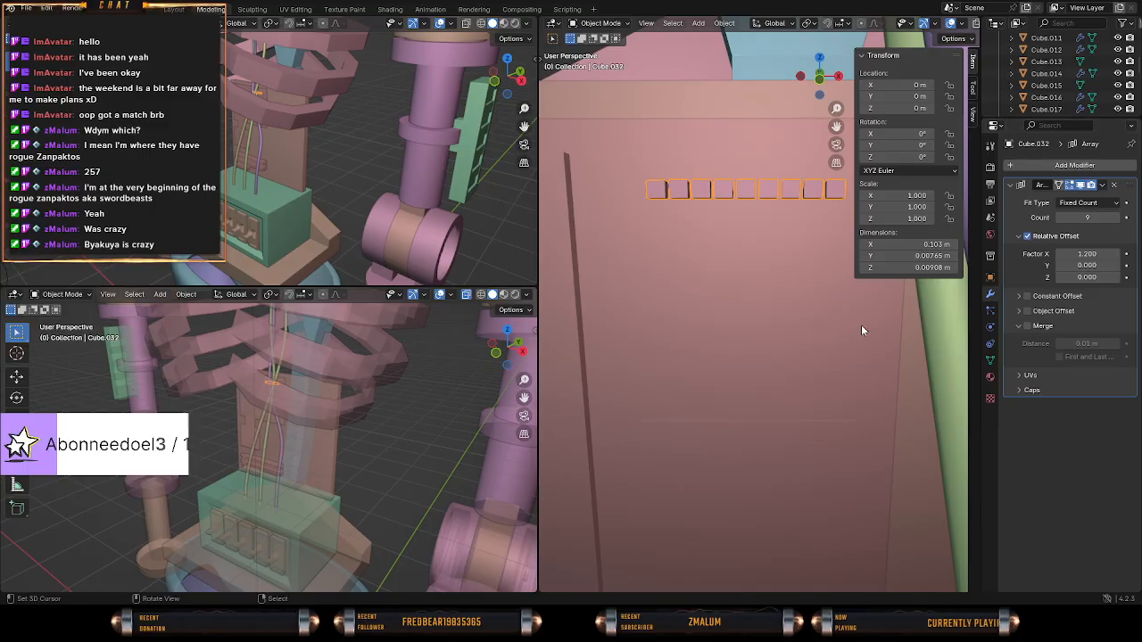
Add a second Array modifier to the row of small blocks.
middle_click_drag(705, 349, 748, 368)
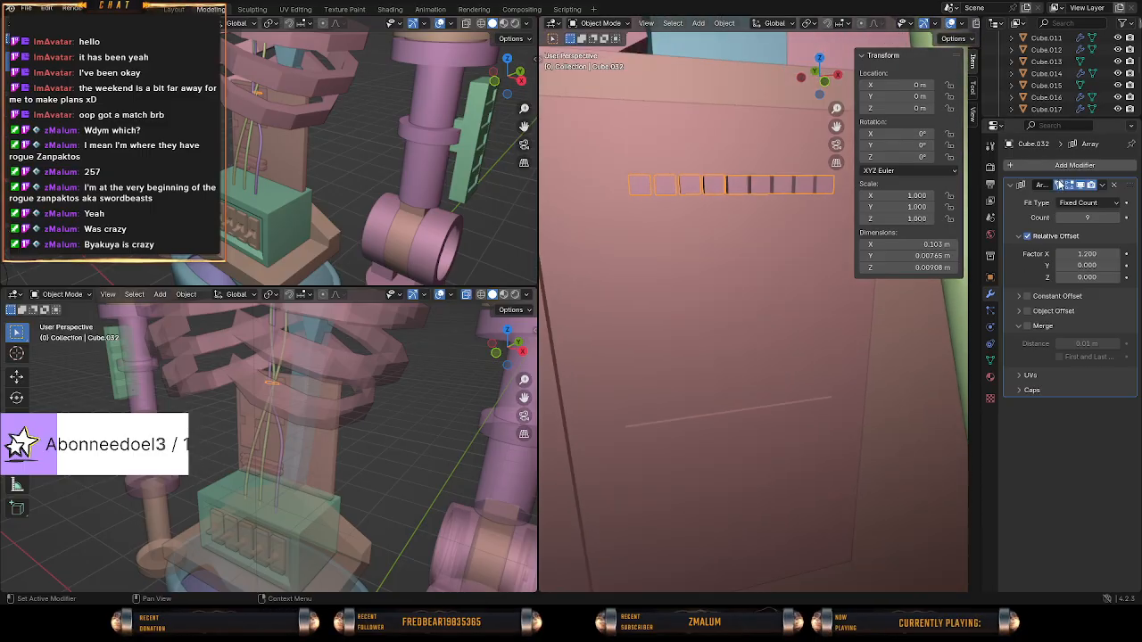
left_click(1056, 172)
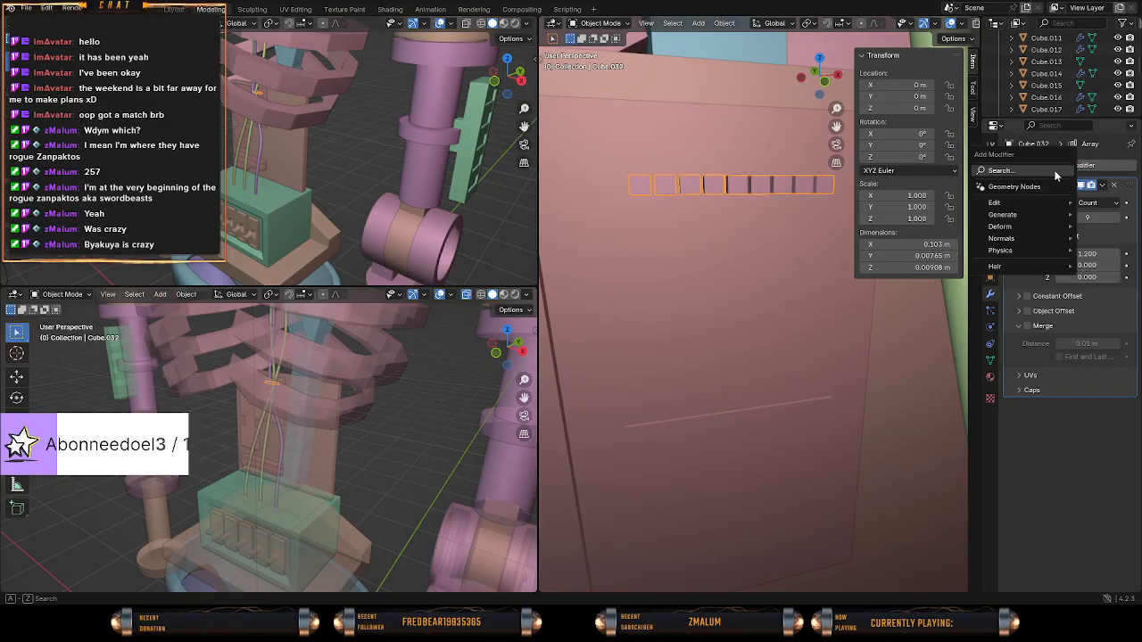
type("array")
key("Return")
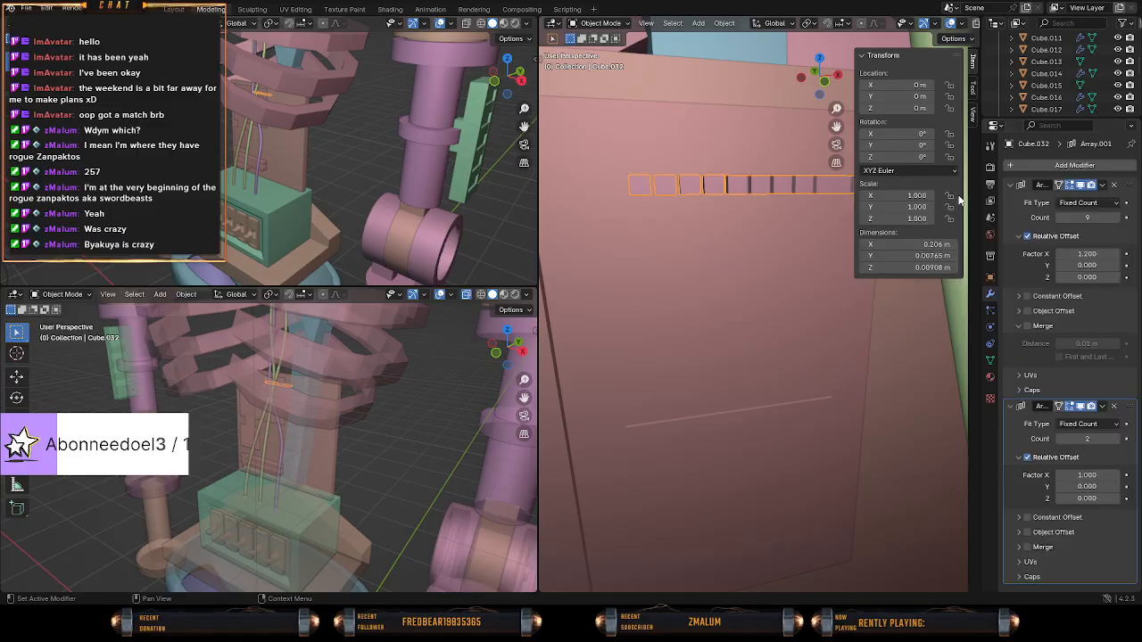
Try offsetting the second array with a relative Y factor of 1.2 and an X factor of 0.
left_click(1069, 478)
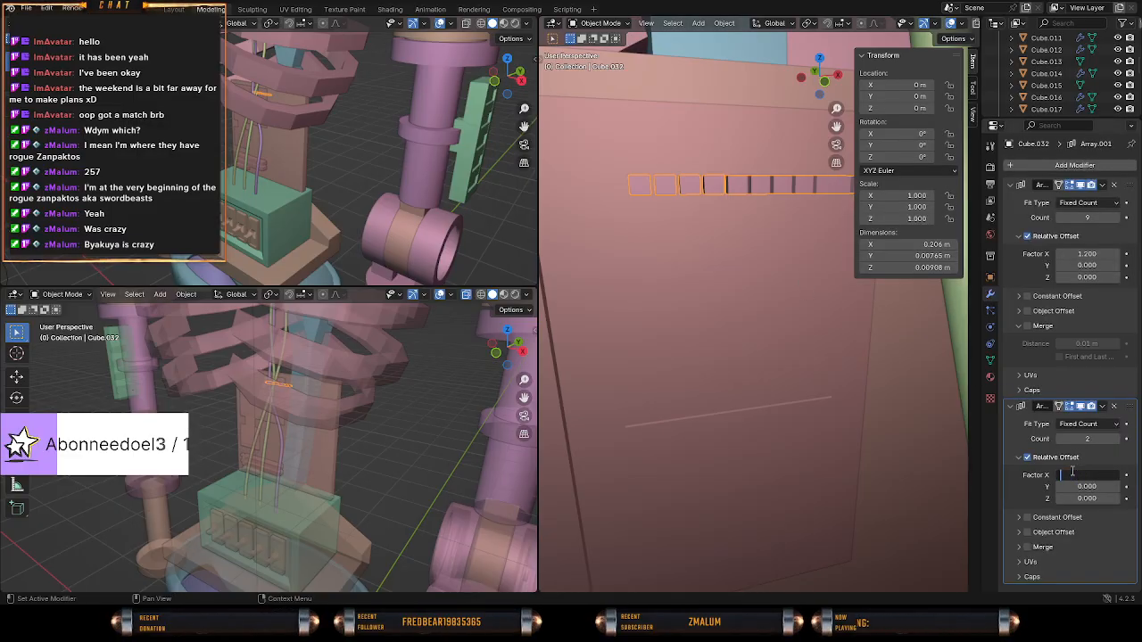
key("Escape")
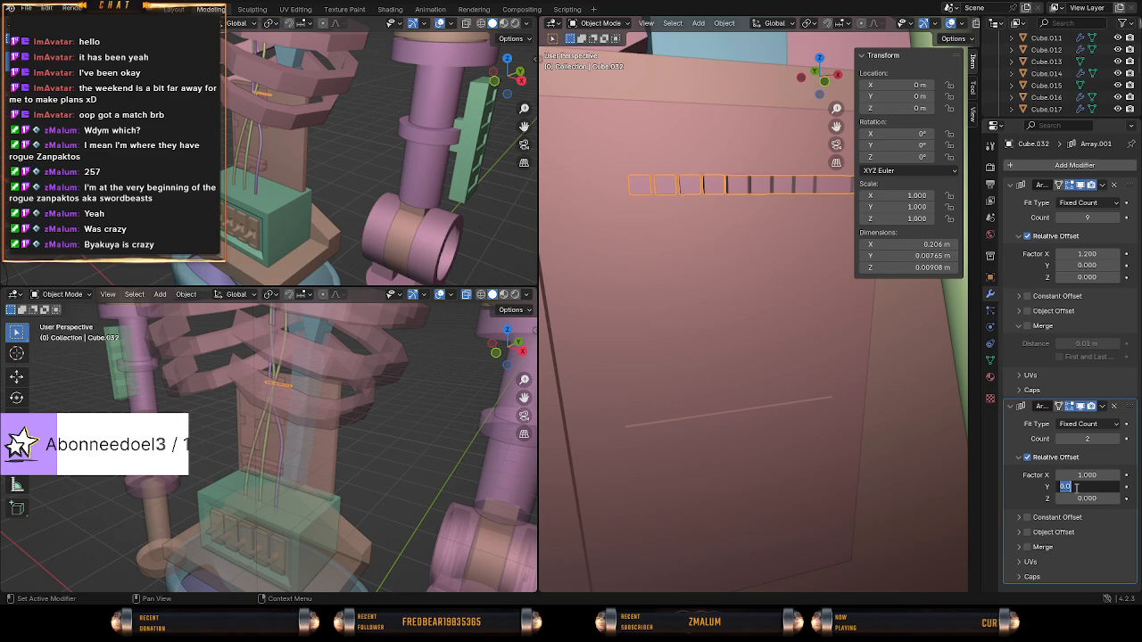
left_click(1077, 487)
type("1.2")
key("Return")
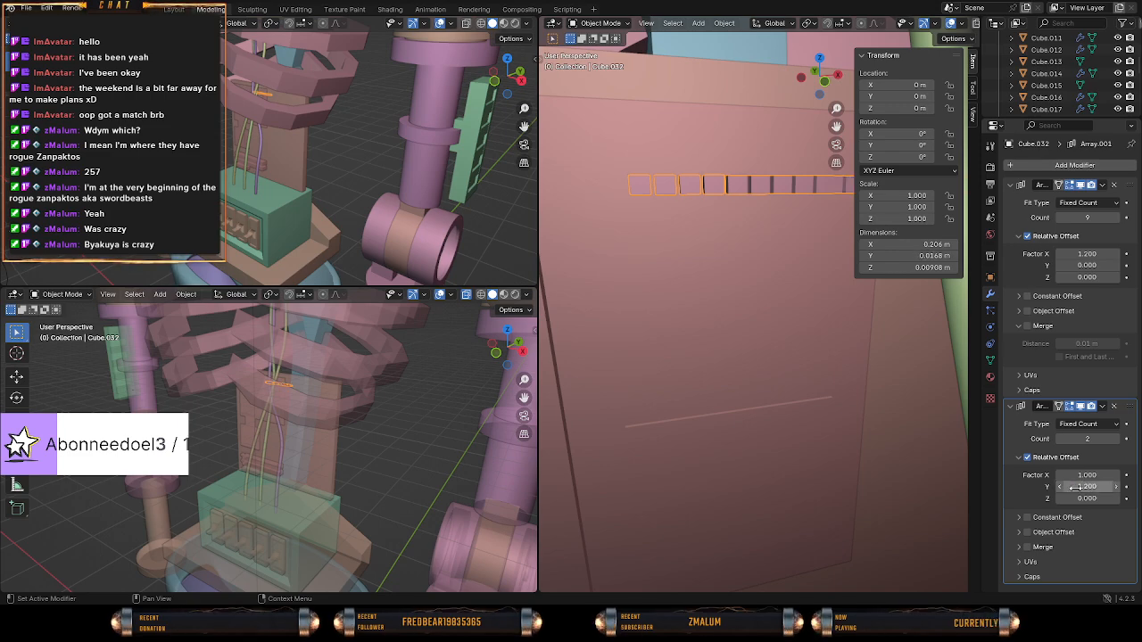
left_click(1075, 474)
type("0")
key("Return")
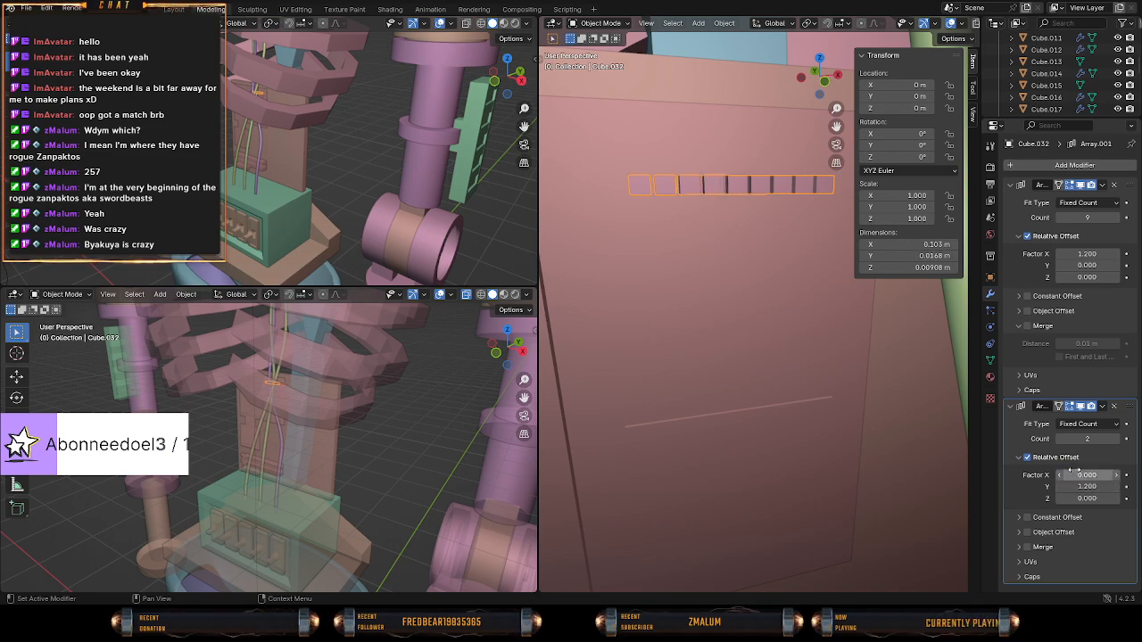
Try stacking the second row vertically with a relative Z factor of 1.2 and a Y factor of 0.
middle_click_drag(558, 312, 689, 349)
left_click(1092, 499)
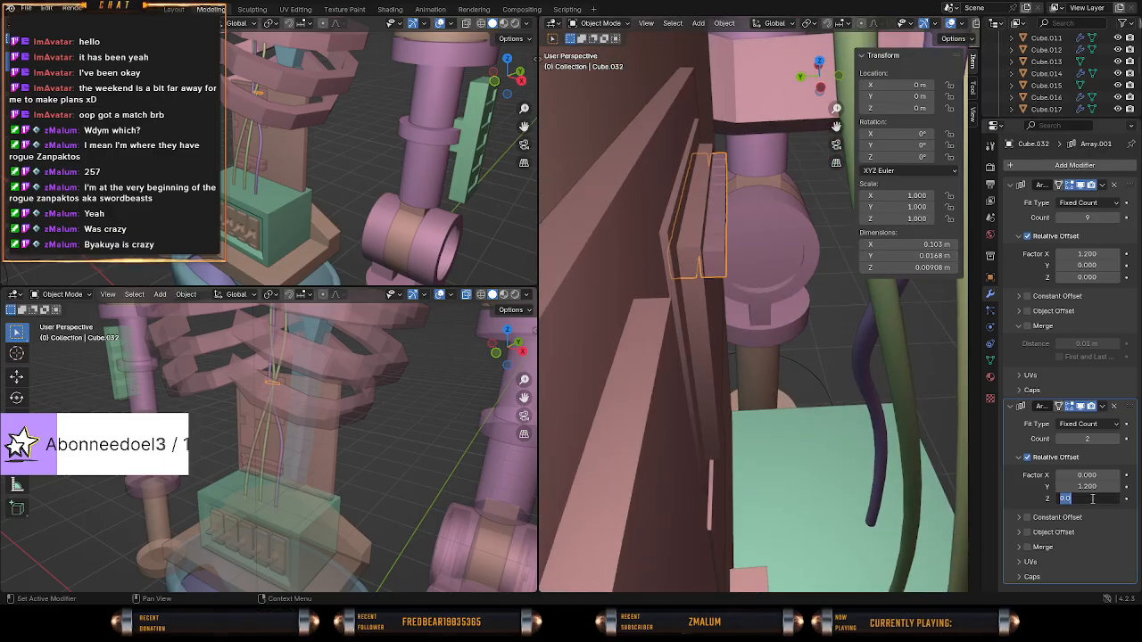
key("Return")
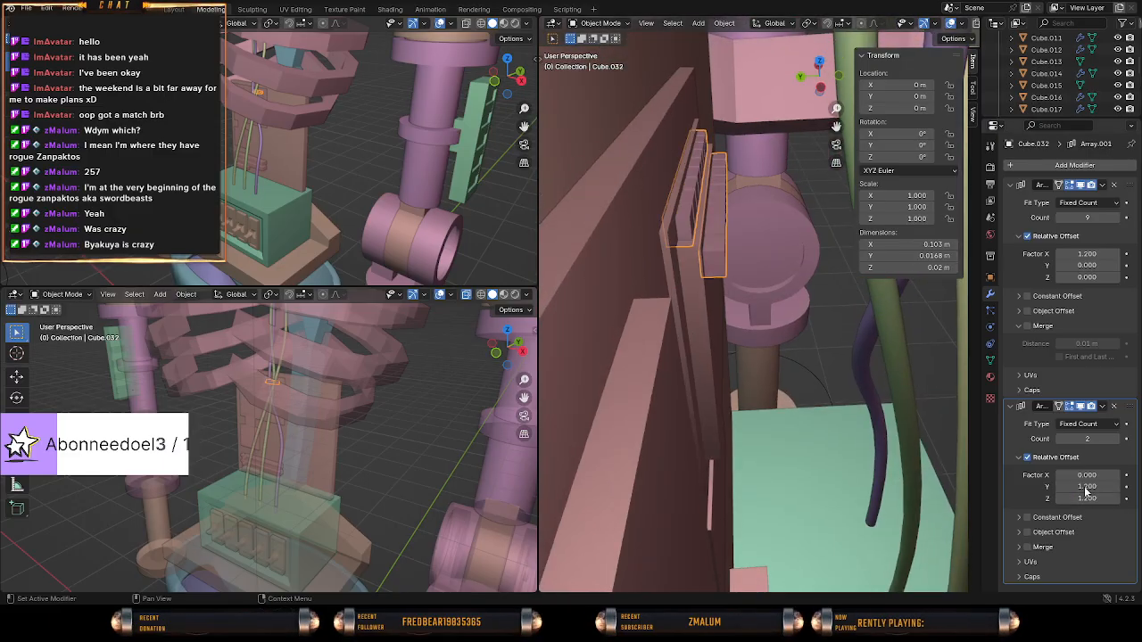
left_click(1082, 486)
type("0")
key("Return")
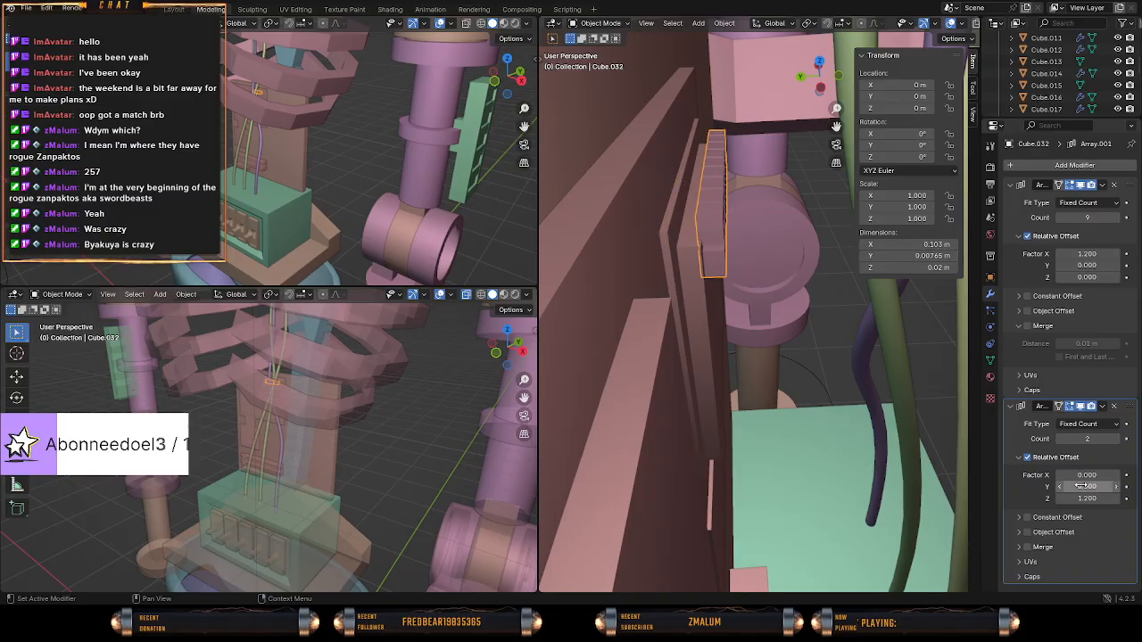
Undo the relative offset changes made to the second array.
middle_click_drag(795, 415, 749, 414)
key("ctrl+z")
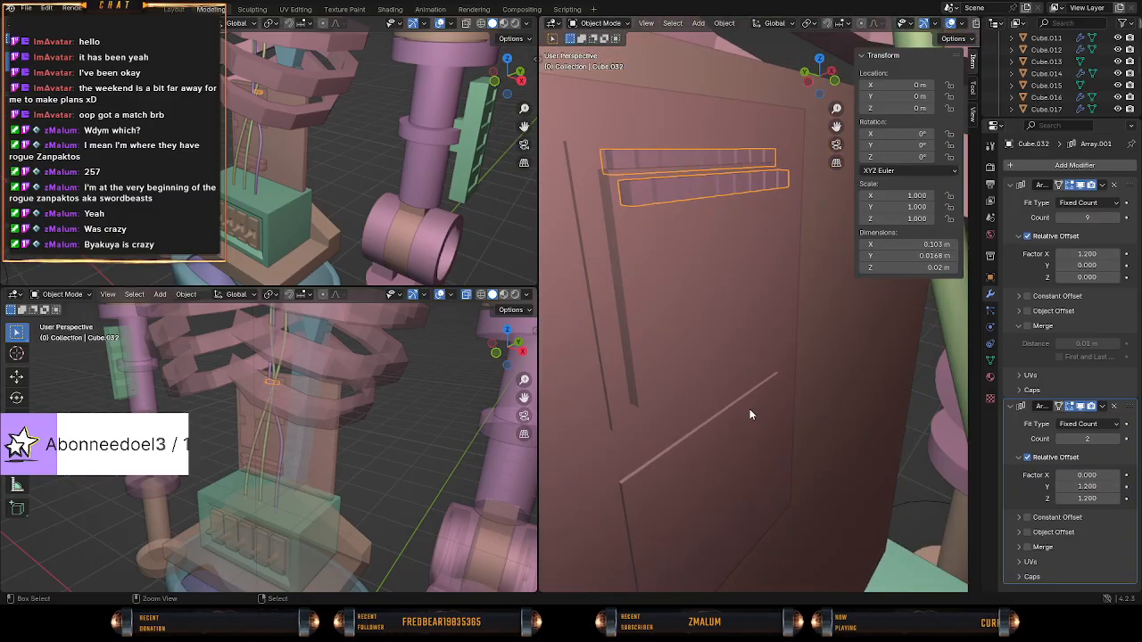
key("ctrl+z")
key("ctrl+z")
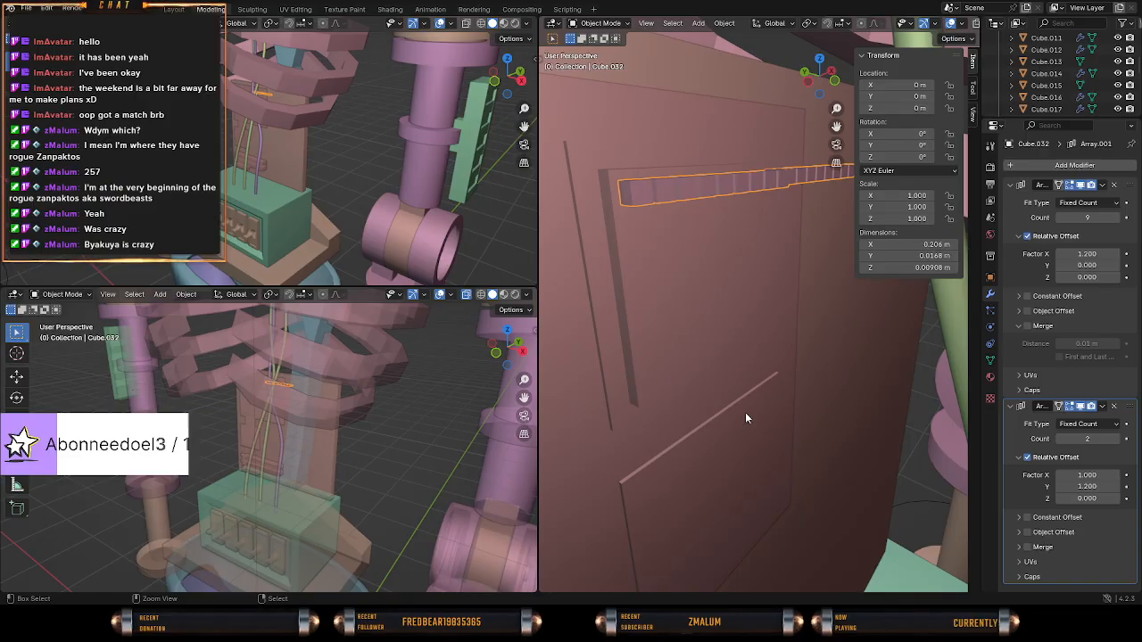
middle_click_drag(733, 415, 762, 435)
key("ctrl+z")
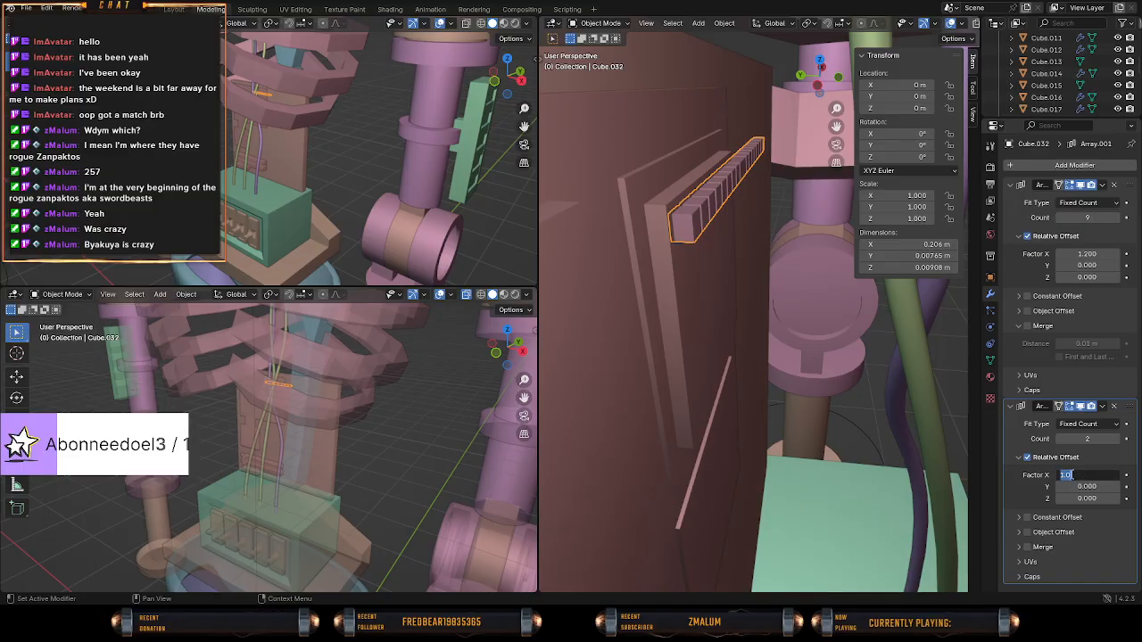
Set the second array's relative X factor to 0 and display the blocks in wireframe.
type("0")
key("Return")
mouse_move(927, 458)
middle_mouse_down()
mouse_move(729, 411)
mouse_move(753, 479)
mouse_move(724, 433)
mouse_move(784, 415)
mouse_move(711, 398)
mouse_move(808, 426)
mouse_move(764, 427)
middle_mouse_up()
key("shift+z")
Try a relative Y factor of 1.2 on the second array, and undo it.
left_click(1099, 488)
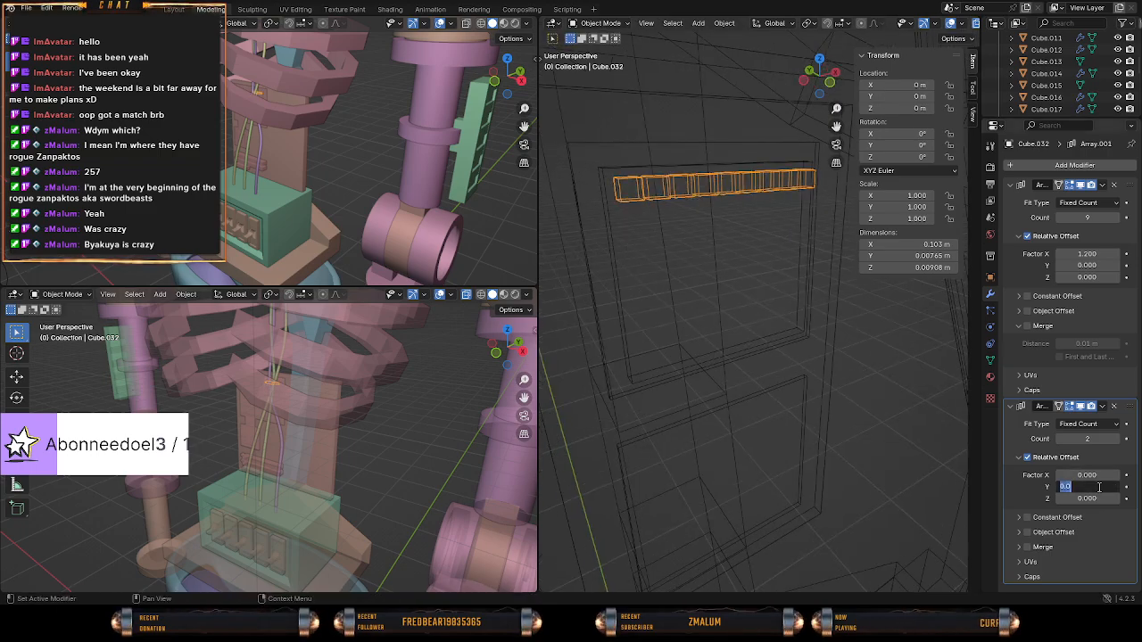
type("1.2")
key("Return")
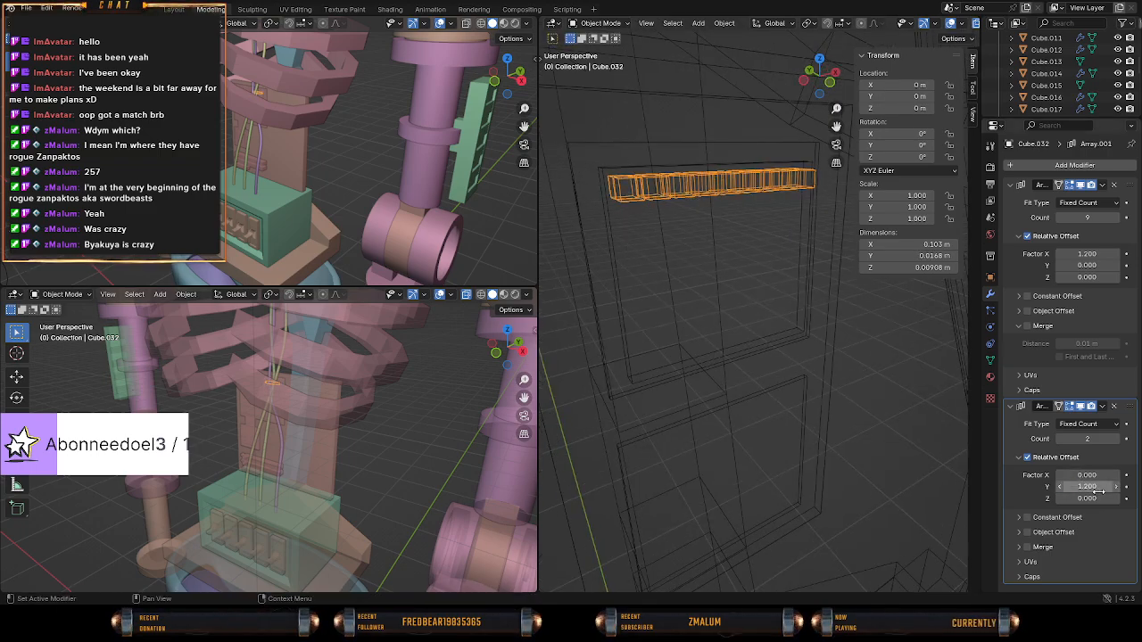
key("ctrl+z")
Set the second array's relative Z factor to -1.2 so the copied row sits below the first.
mouse_move(753, 323)
middle_mouse_down()
mouse_move(837, 349)
mouse_move(735, 311)
middle_mouse_up()
left_click(1081, 497)
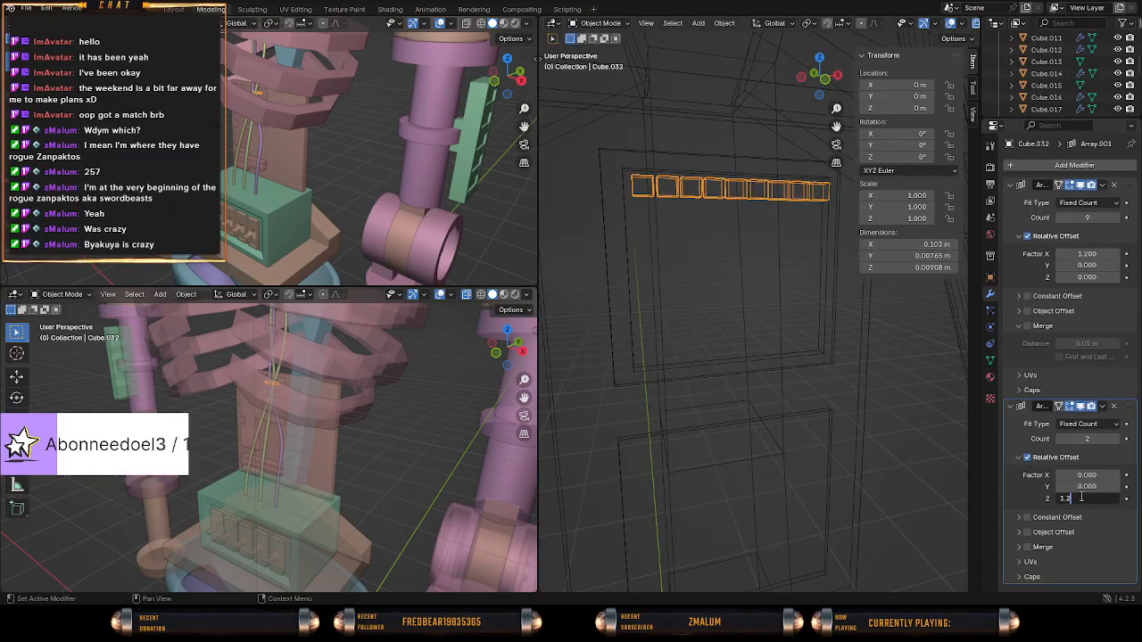
key("Return")
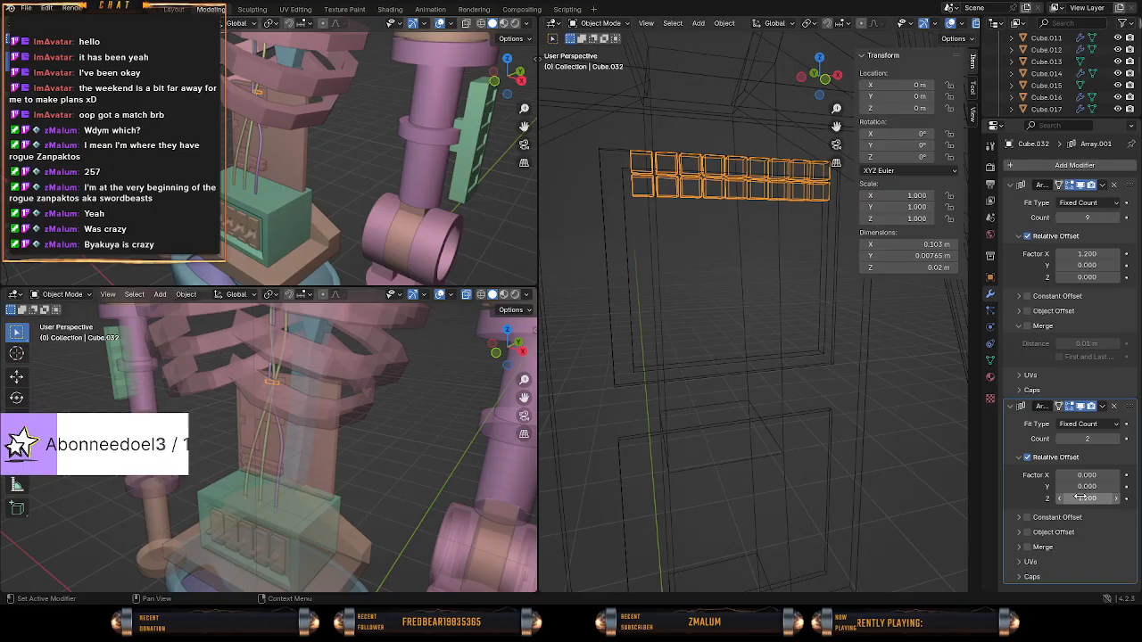
left_click(1082, 498)
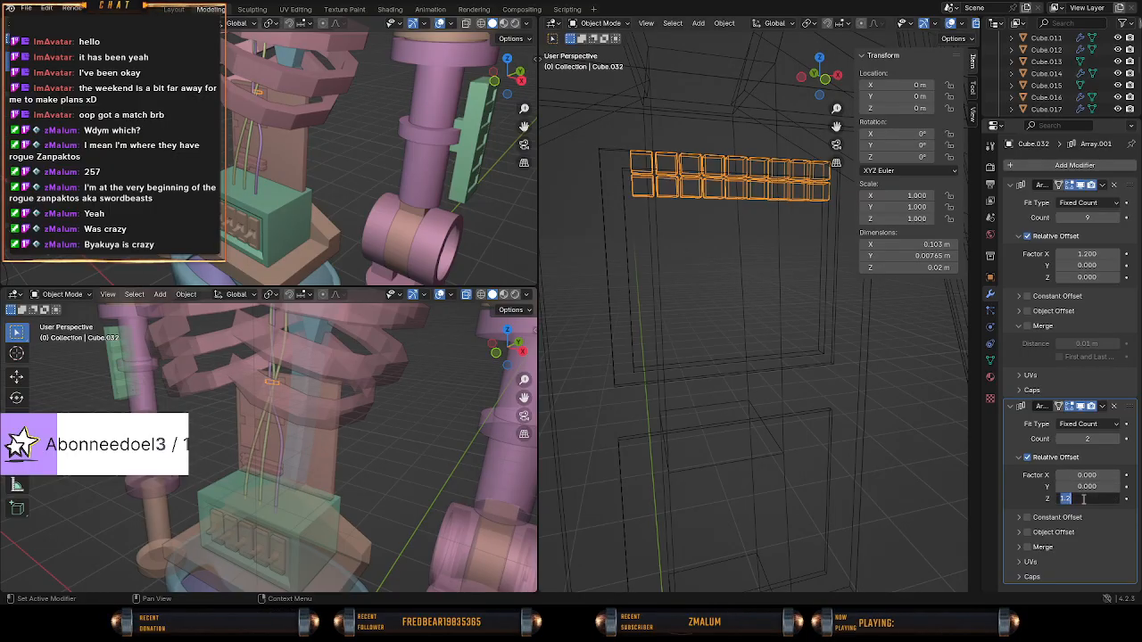
key("Return")
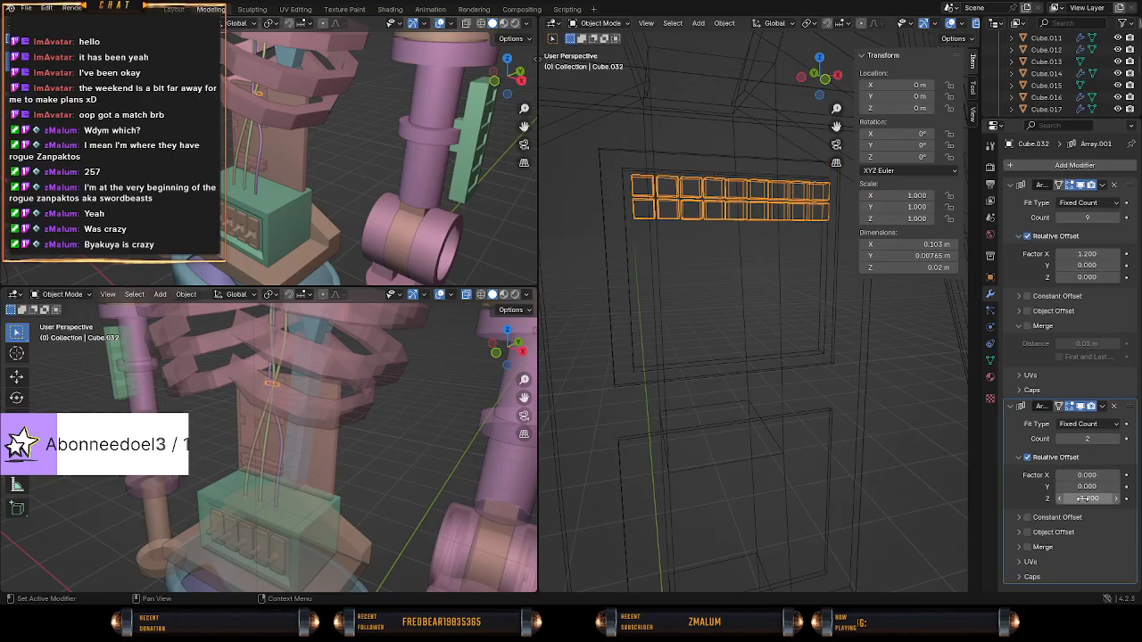
Raise the second array's count to 9 to fill the inset plate's height with rows of blocks.
left_click_drag(1108, 440, 1127, 441)
mouse_move(720, 466)
middle_mouse_down()
mouse_move(687, 428)
mouse_move(794, 483)
mouse_move(848, 473)
mouse_move(814, 460)
mouse_move(735, 462)
mouse_move(762, 461)
mouse_move(774, 475)
mouse_move(704, 439)
mouse_move(769, 443)
middle_mouse_up()
key("z")
Lengthen the arrayed blocks by moving the source block's outer face about 0.037 m outward along negative Y in Edit Mode.
key("Tab")
key("z")
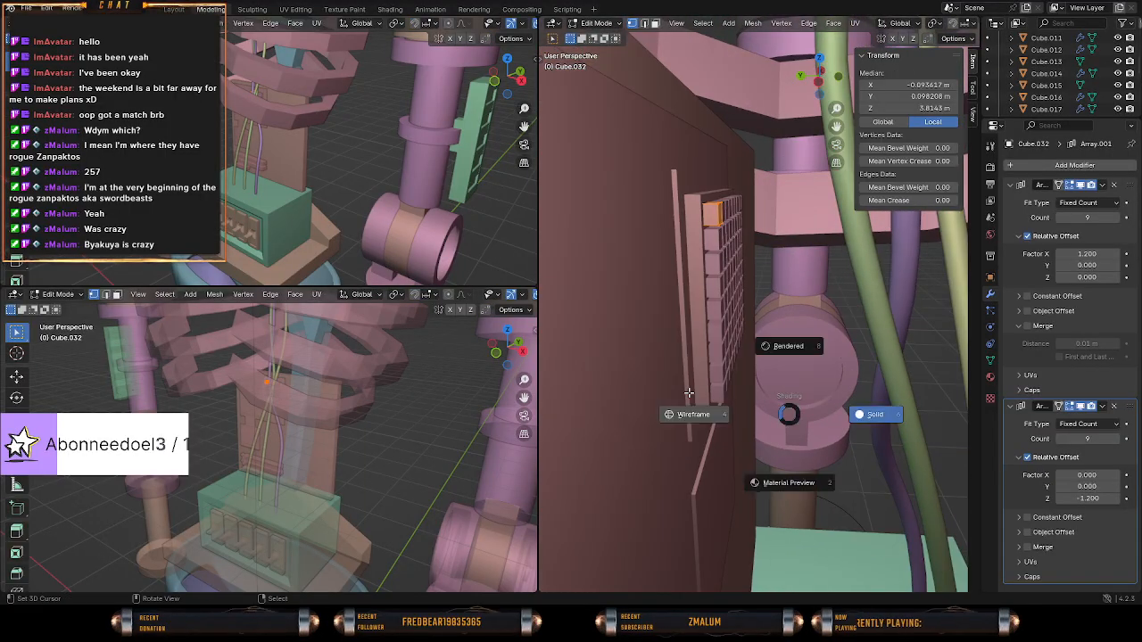
left_click(685, 414)
key("c")
left_click_drag(691, 191, 688, 220)
key("Escape")
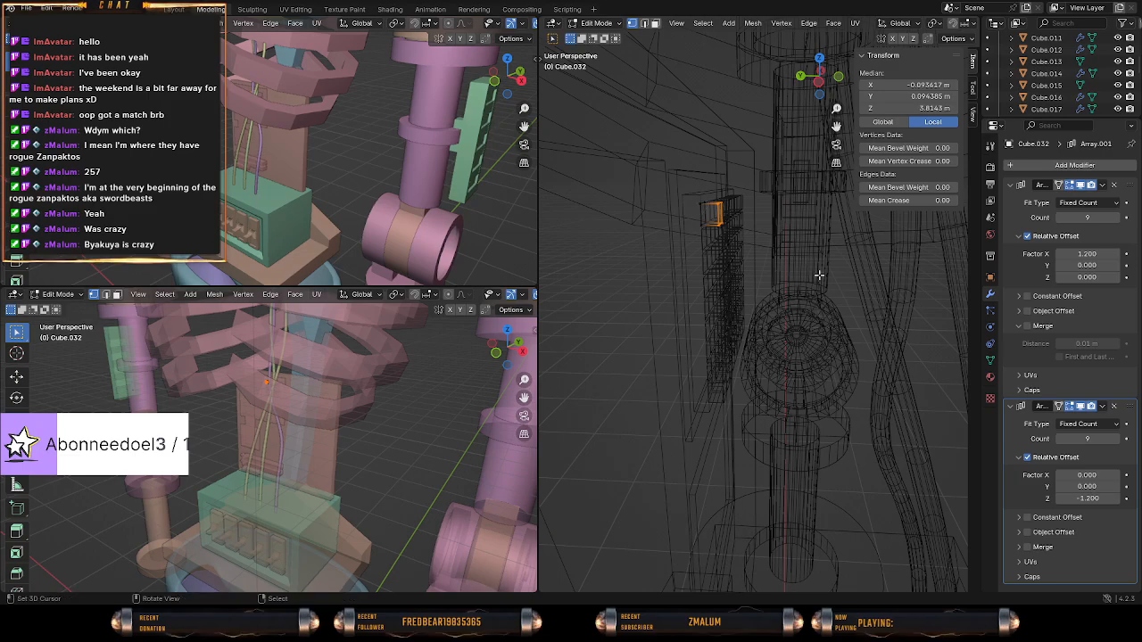
middle_click_drag(819, 276, 823, 286)
key("g")
key("y")
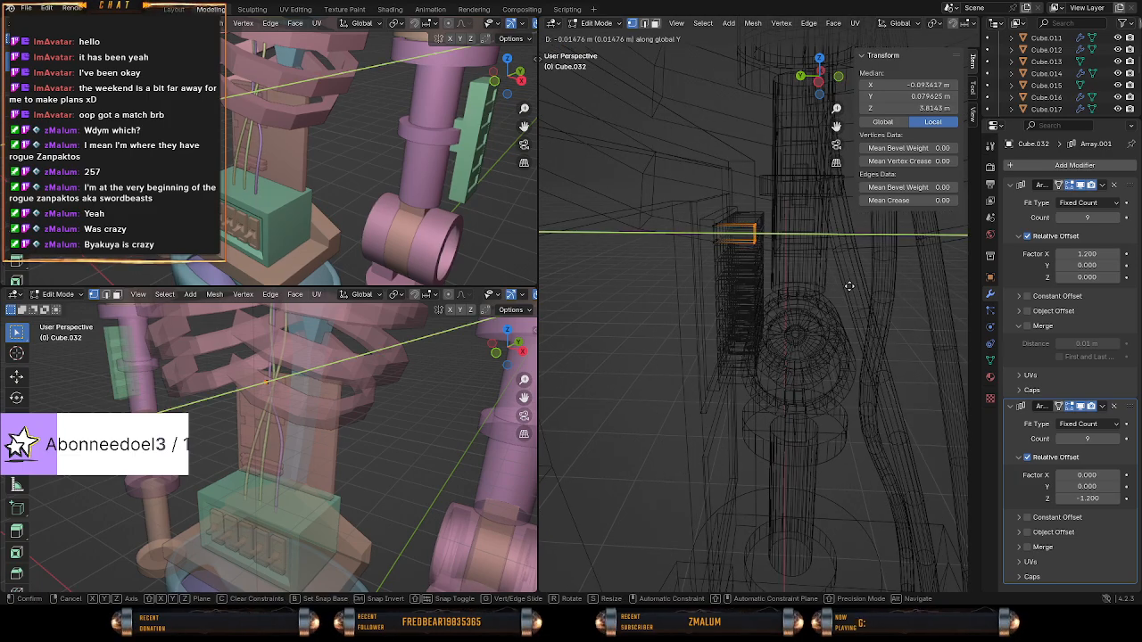
left_click(894, 293)
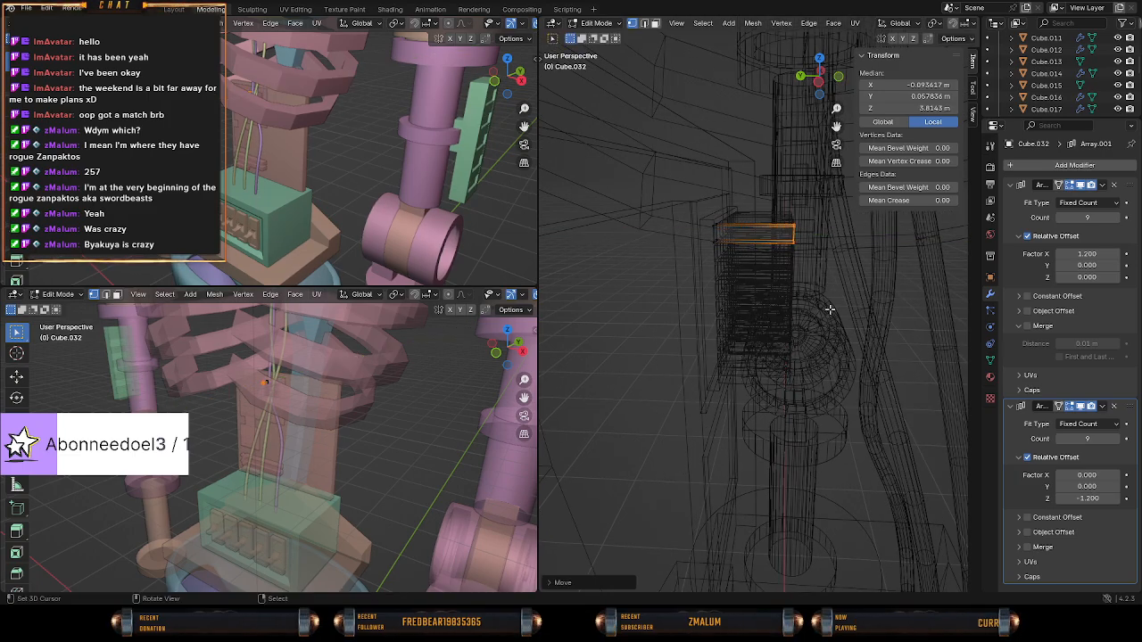
key("z")
left_click(874, 311)
mouse_move(866, 310)
middle_mouse_down()
mouse_move(721, 284)
mouse_move(735, 275)
mouse_move(783, 294)
mouse_move(773, 318)
mouse_move(793, 333)
mouse_move(662, 314)
mouse_move(750, 305)
middle_mouse_up()
key("Tab")
Delete the thin plate beneath the block grid from the backplate detail mesh, removing its linked vertices.
right_click(674, 312)
middle_click_drag(674, 312, 647, 439)
key("Tab")
left_click(663, 446)
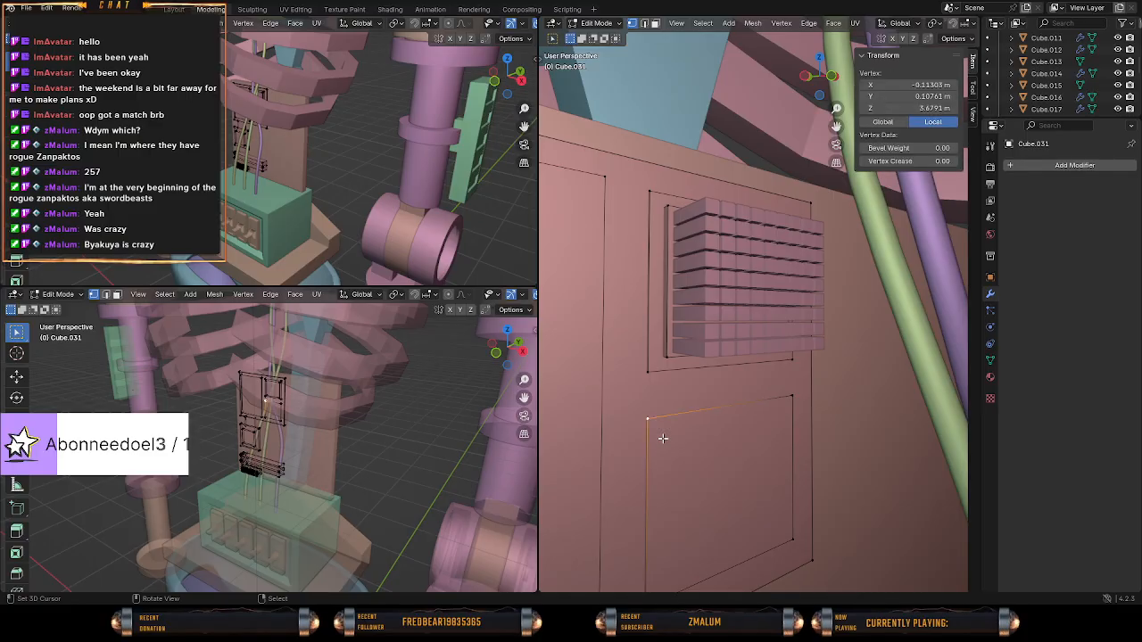
key("l")
key("x")
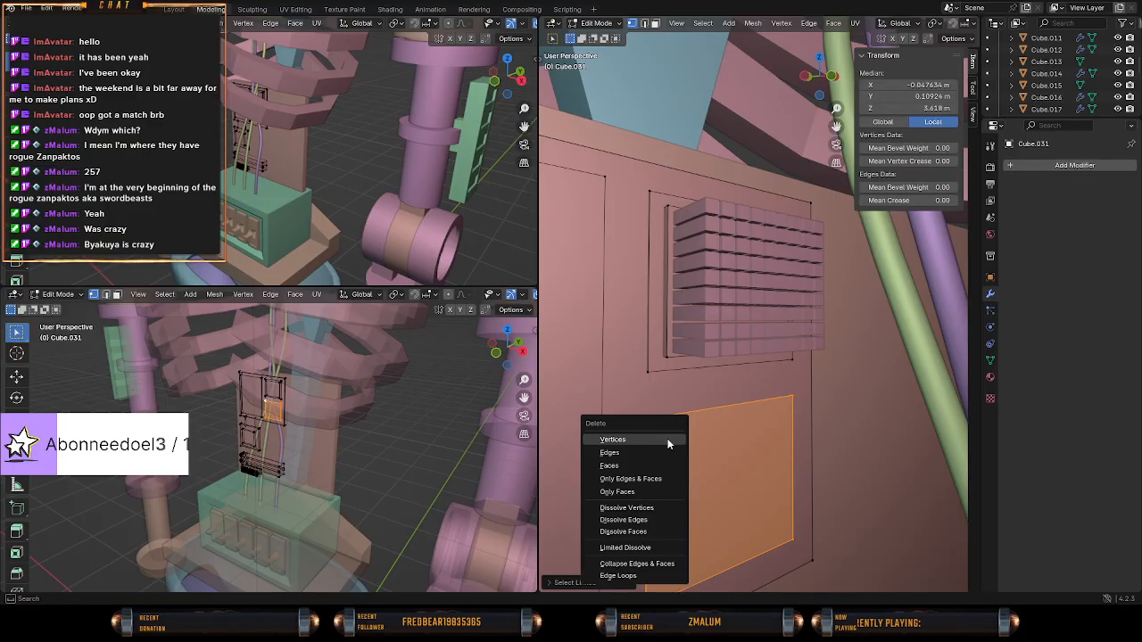
left_click(652, 439)
Duplicate the larger plate behind the block grid and move the copy about 0.07 m along negative Y, in front of the blocks.
left_click(645, 370)
key("l")
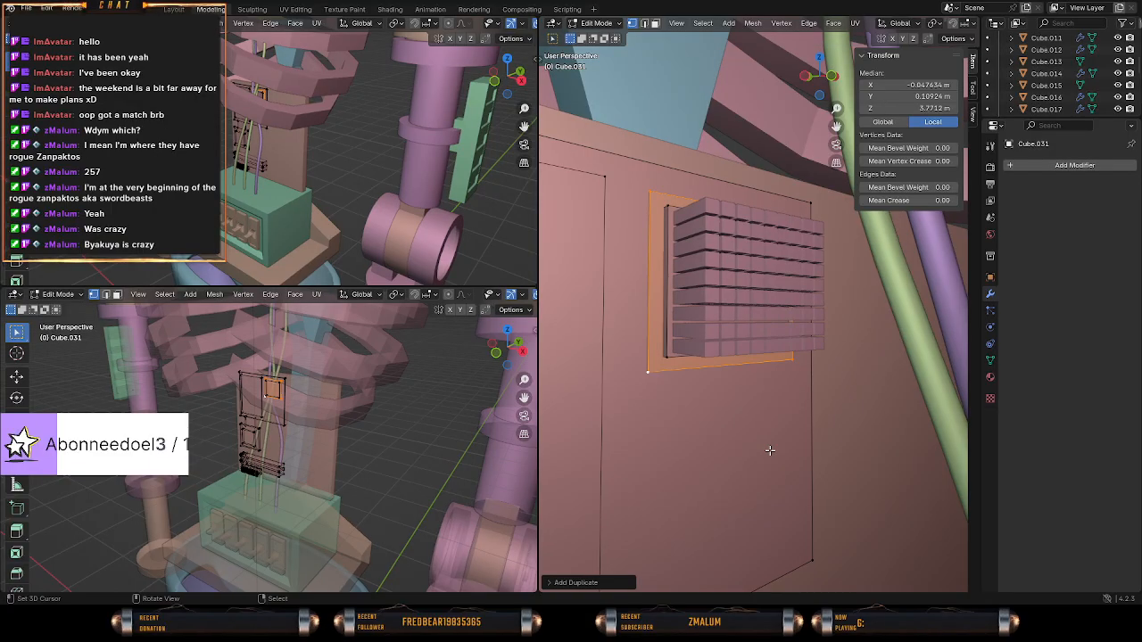
key("shift+d")
key("y")
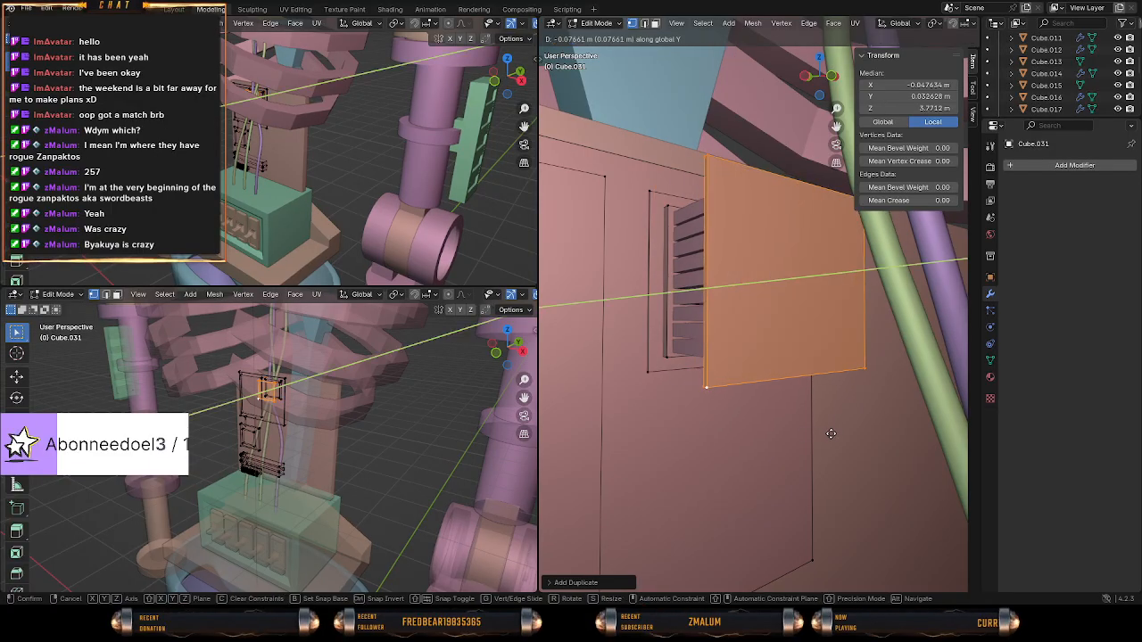
left_click(826, 434)
Thicken the duplicated plate along the Y axis into a deep slab in front of the block grid.
middle_click_drag(826, 434, 858, 446)
key("s")
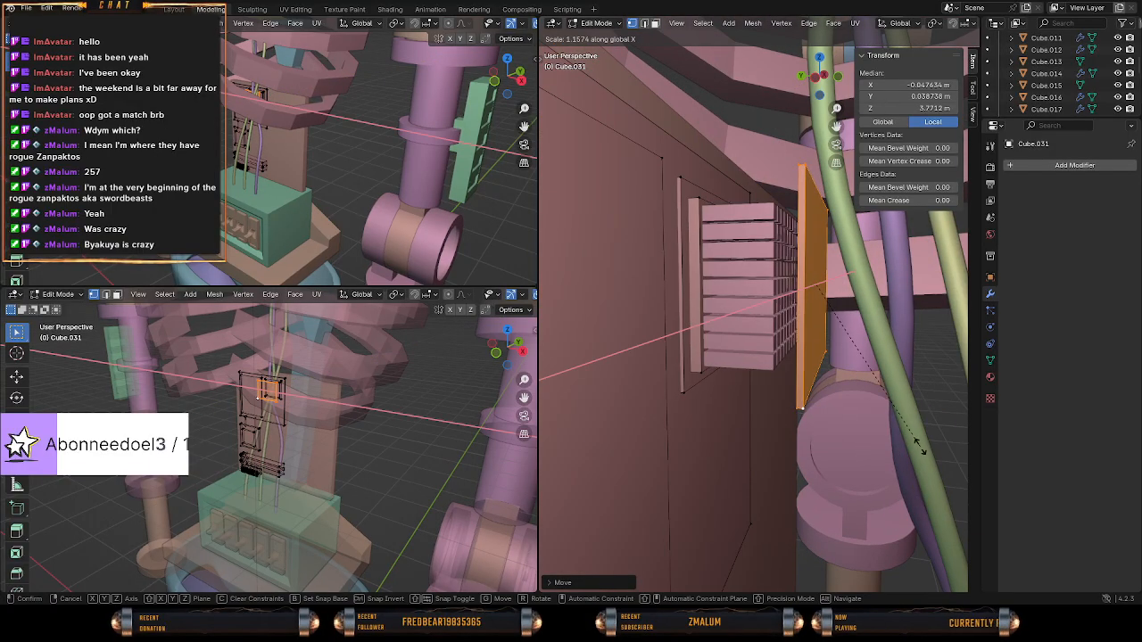
key("y")
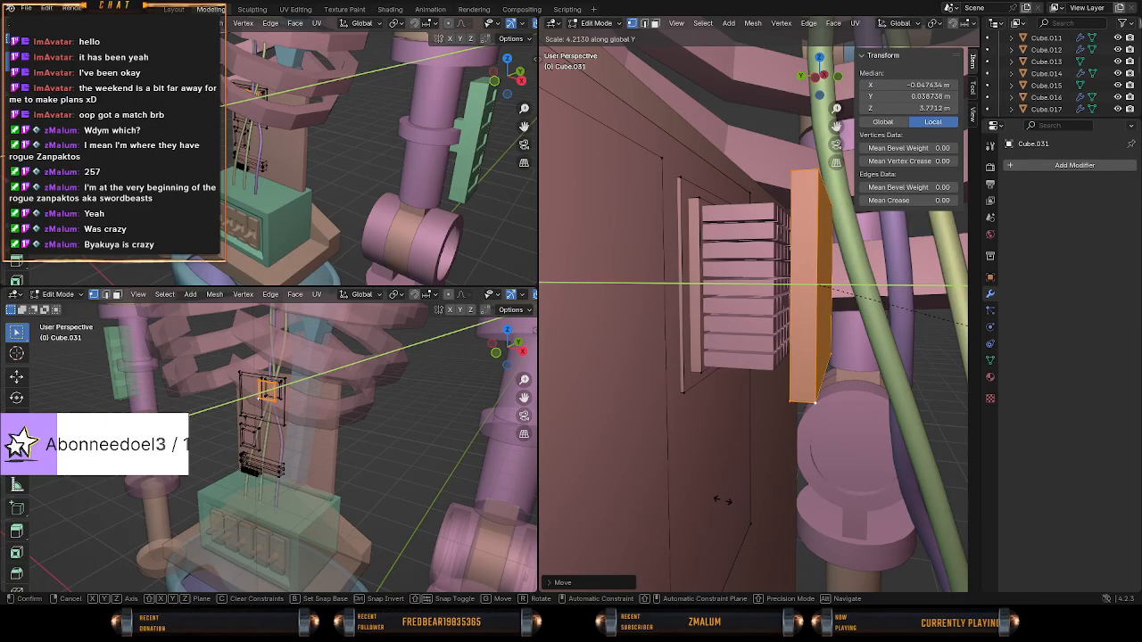
left_click(606, 418)
middle_click_drag(606, 418, 759, 502)
middle_click_drag(870, 469, 808, 466)
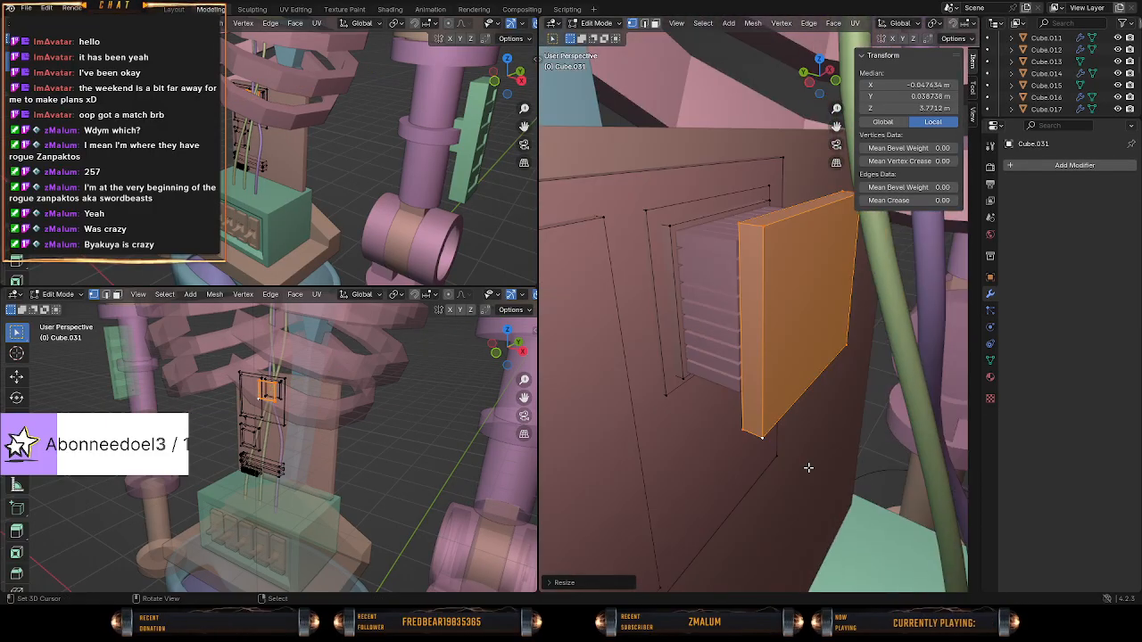
key("s")
key("y")
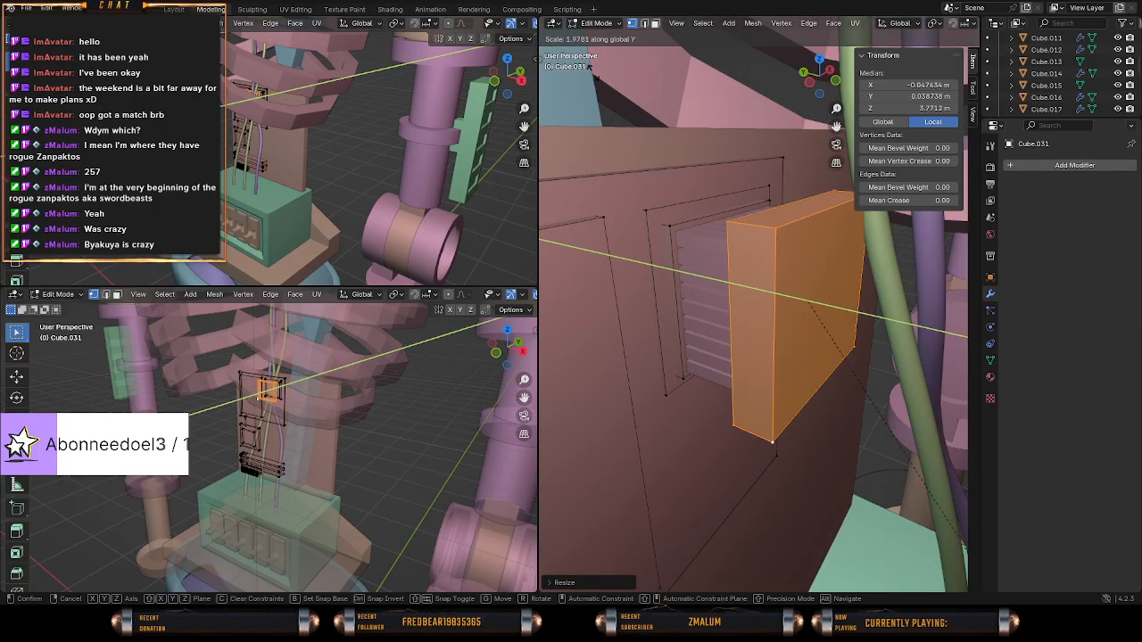
left_click(786, 424)
Scale the slab in front of the block grid down uniformly to about 0.8, matching its outline to the grid.
middle_click_drag(587, 184, 759, 267)
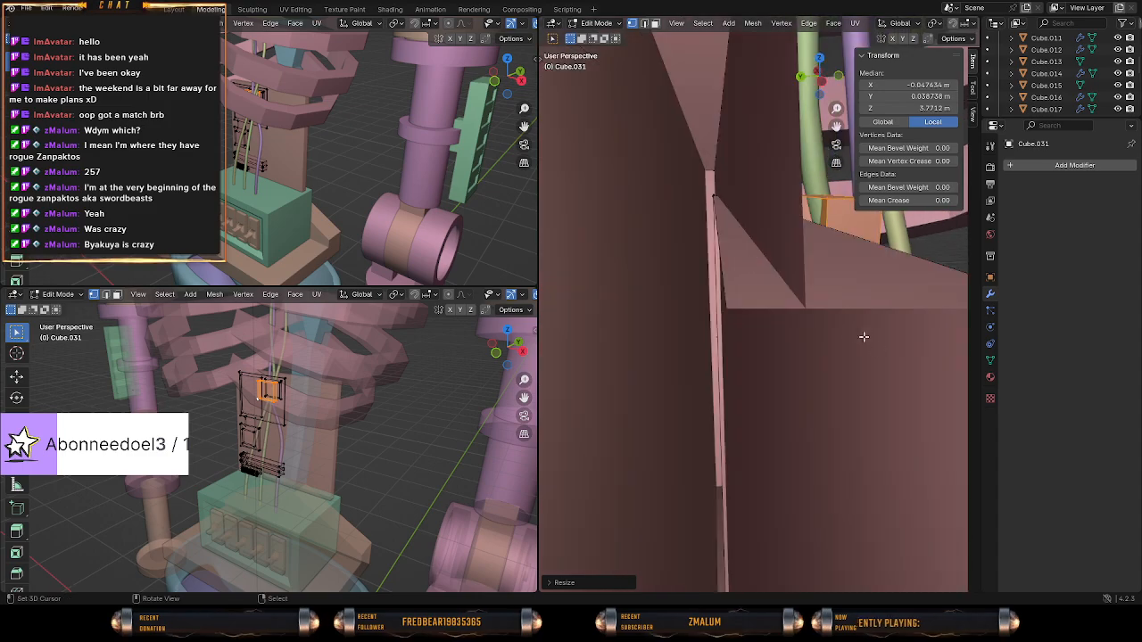
middle_click_drag(863, 336, 734, 333)
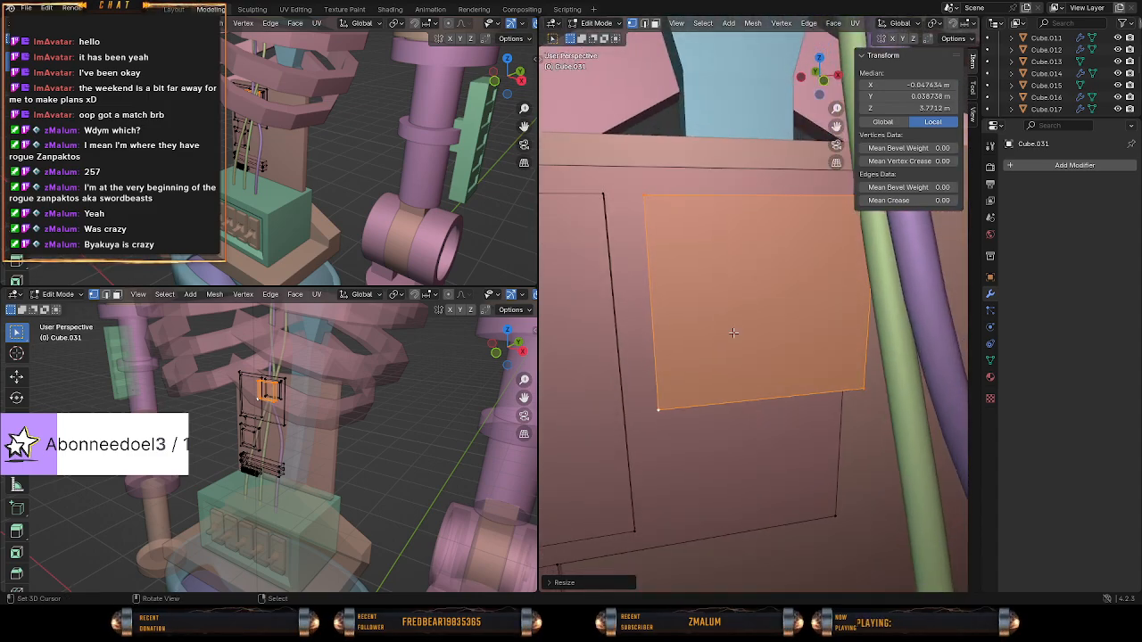
key("KP_1")
key("z")
left_click(585, 329)
scroll(732, 369, "up", 2)
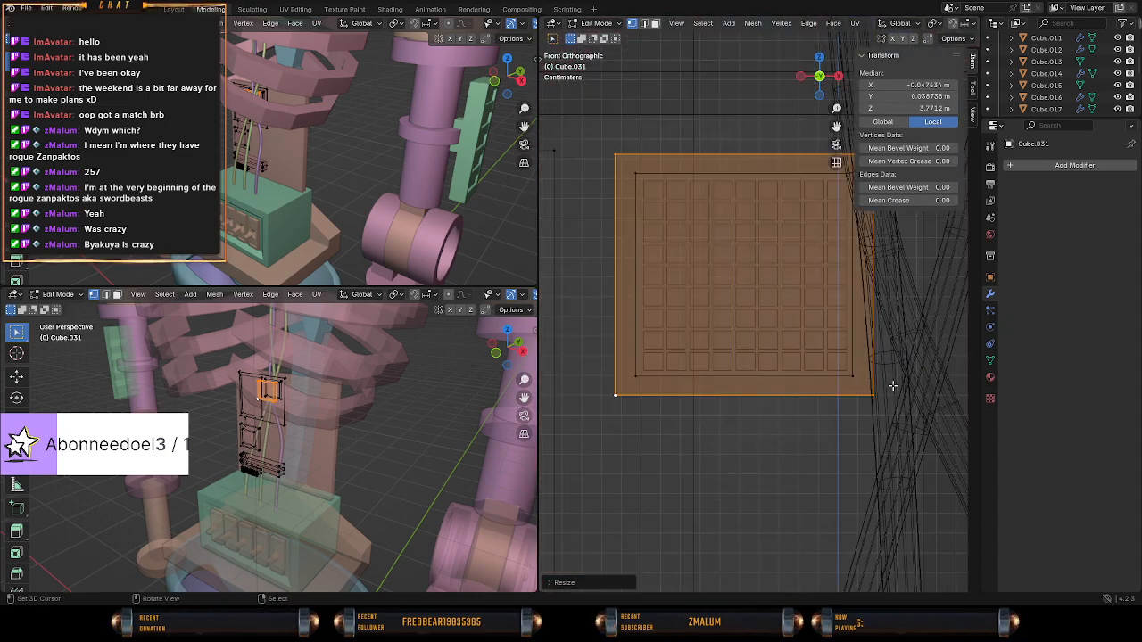
key("s")
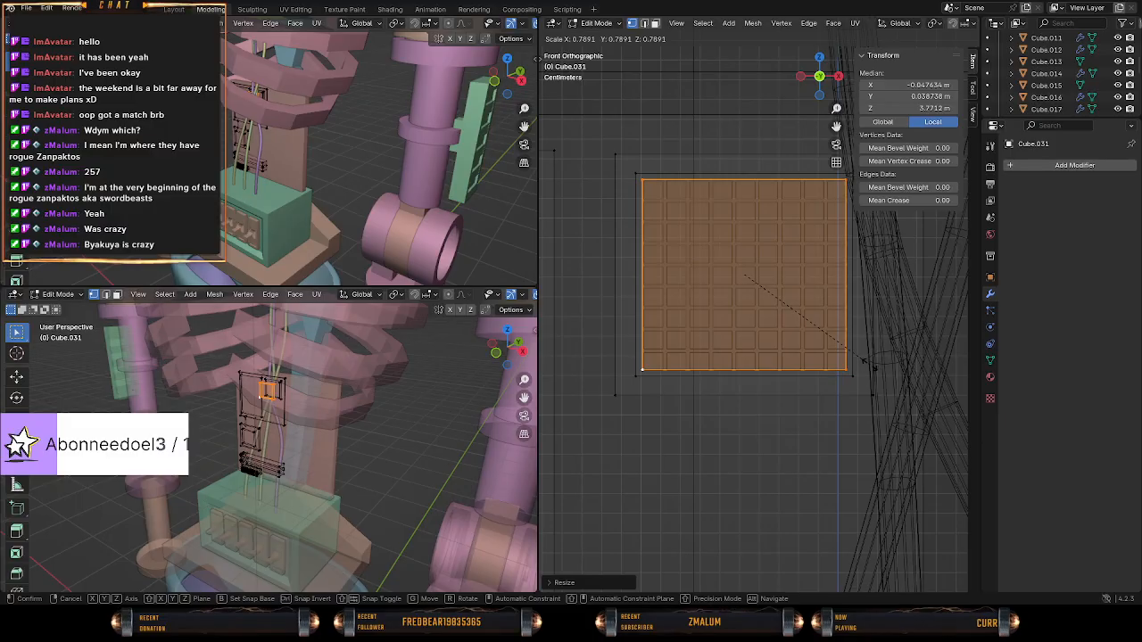
left_click(876, 365)
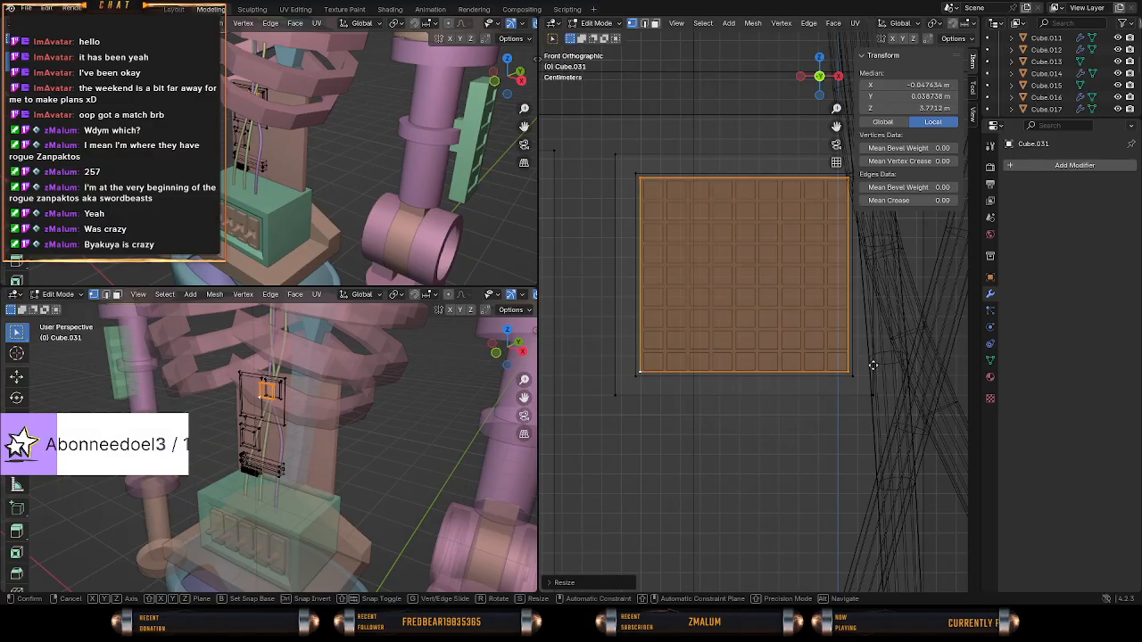
key("g")
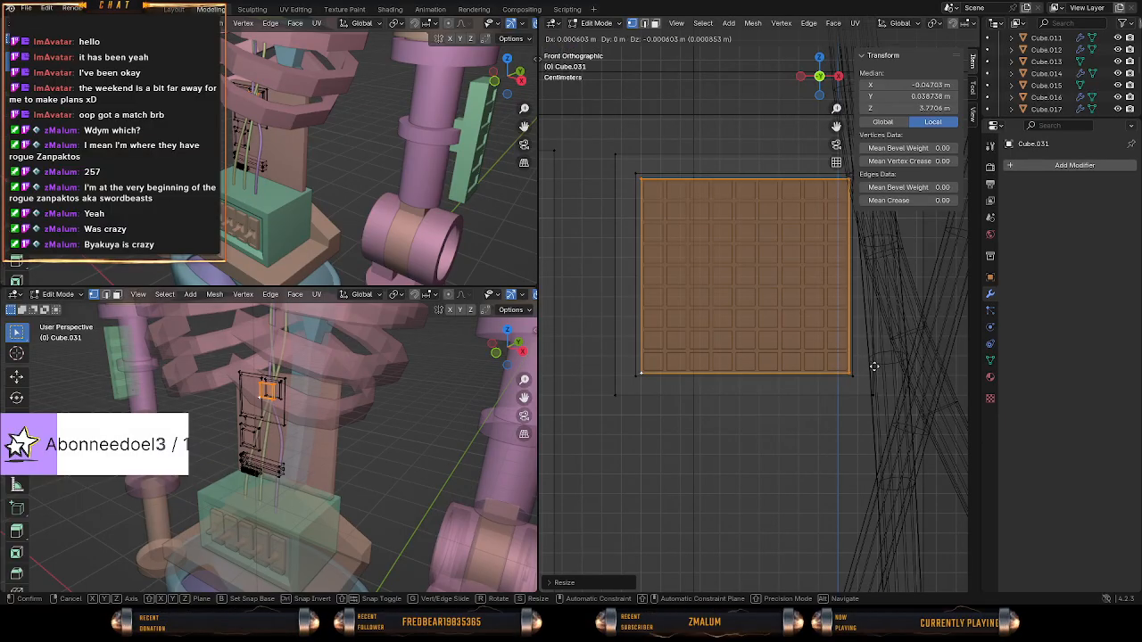
left_click(874, 366)
Edit the block grid's source block and nudge it about 0.0006 m along negative X and 0.0005 m along positive Z, centring the grid behind the slab.
key("Tab")
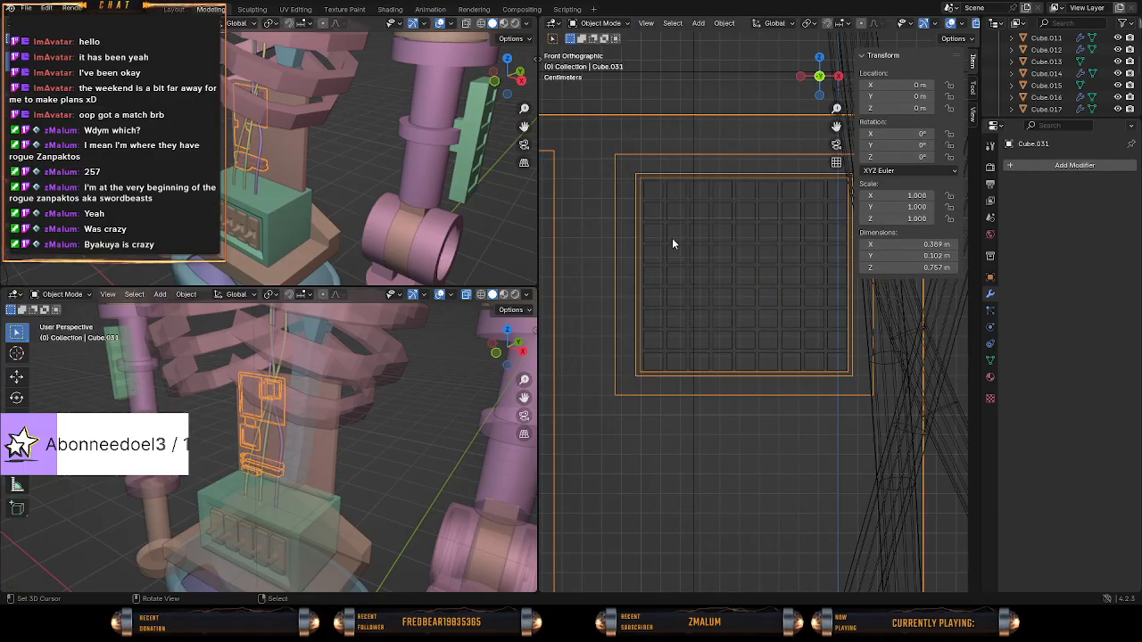
key("Tab")
key("Tab")
left_click(655, 195)
key("Tab")
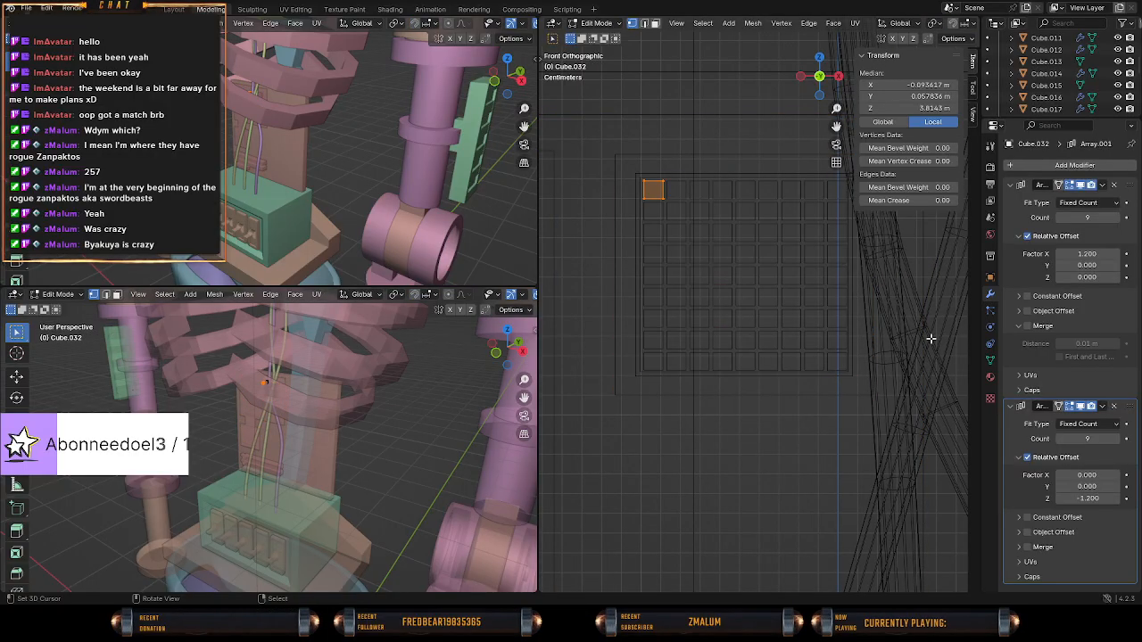
key("g")
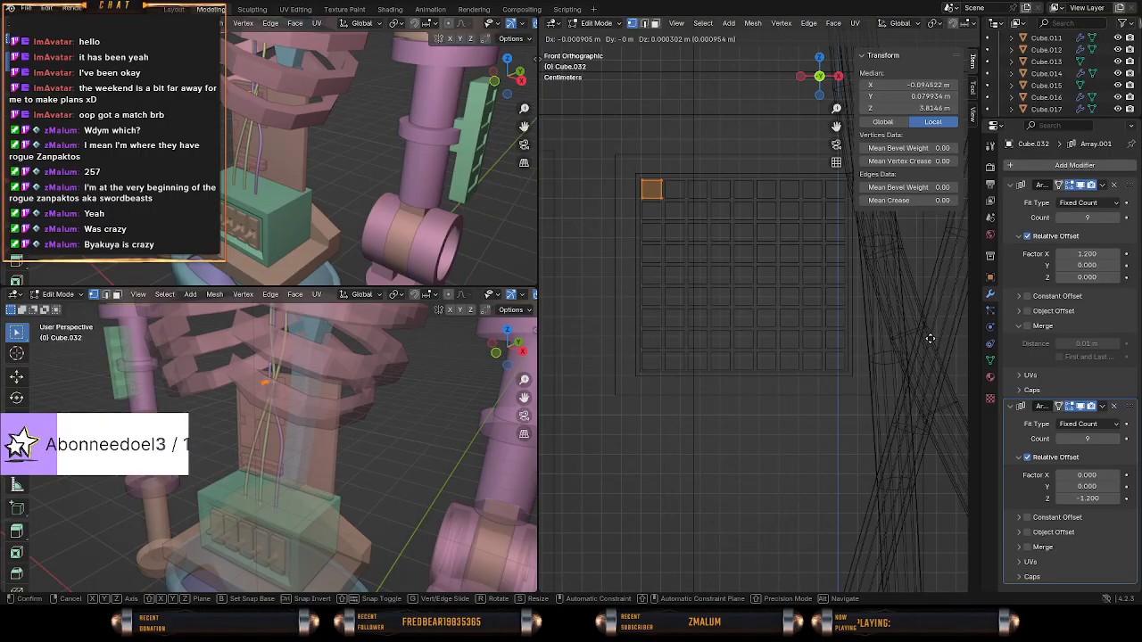
left_click(880, 331)
middle_click_drag(880, 332, 612, 333)
middle_click_drag(717, 326, 740, 381, "shift")
key("g")
left_click(908, 393)
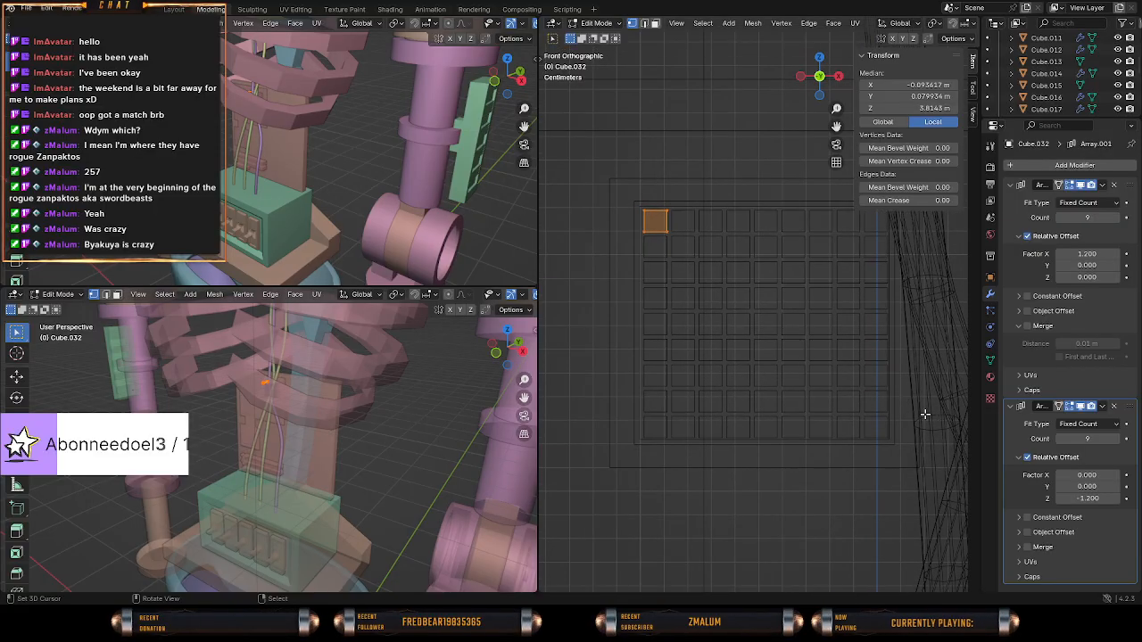
key("g")
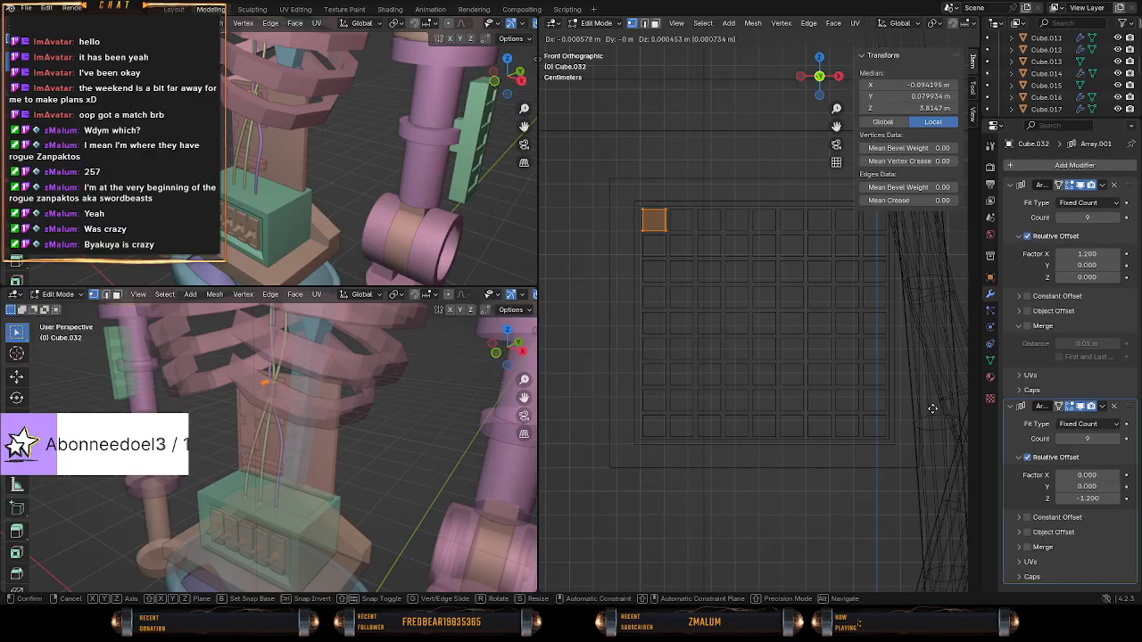
left_click(932, 409)
key("Tab")
Return to editing the backplate detail mesh that contains the slab.
middle_click_drag(754, 406, 708, 392)
key("shift+z")
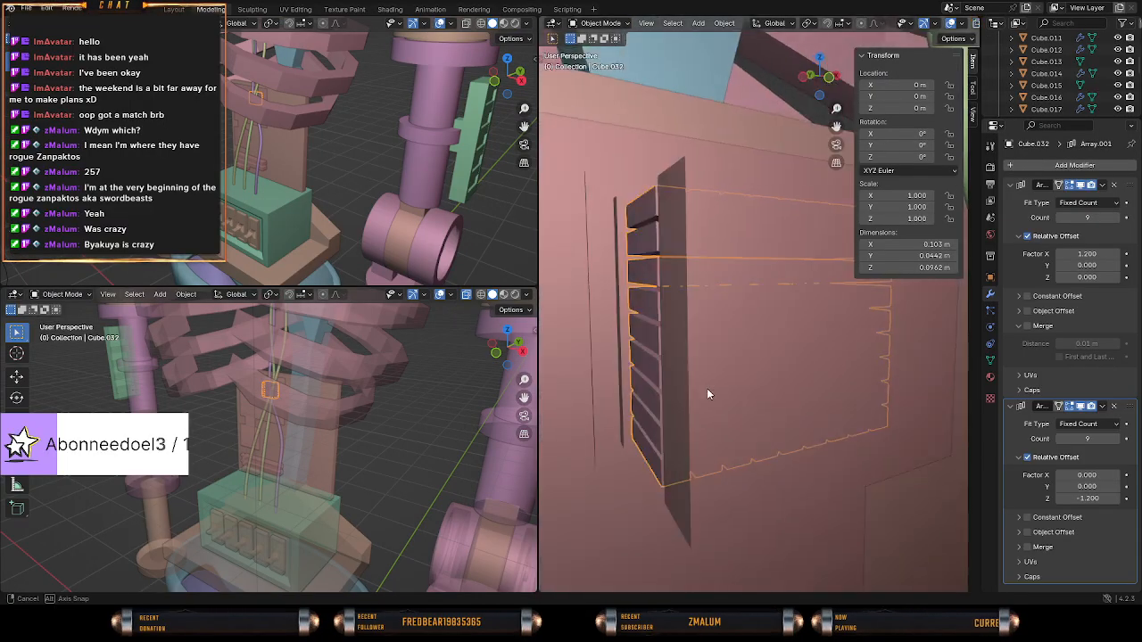
left_click(706, 375)
right_click(737, 367)
key("Tab")
key("Tab")
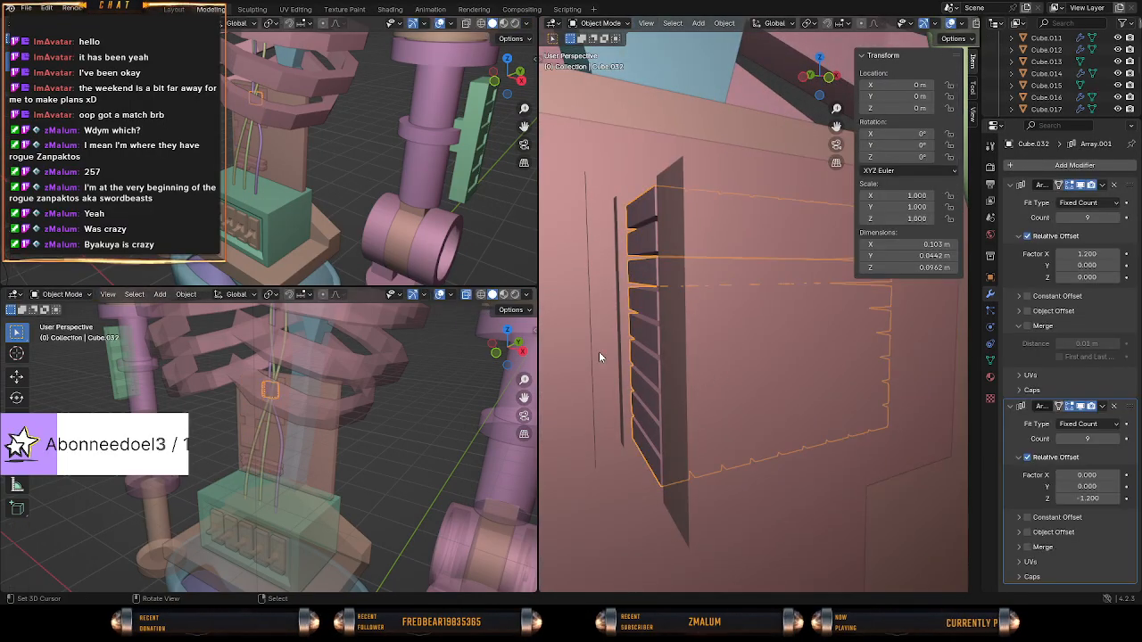
right_click(599, 351)
key("Tab")
middle_click_drag(751, 364, 695, 368)
key("z")
left_click(654, 369)
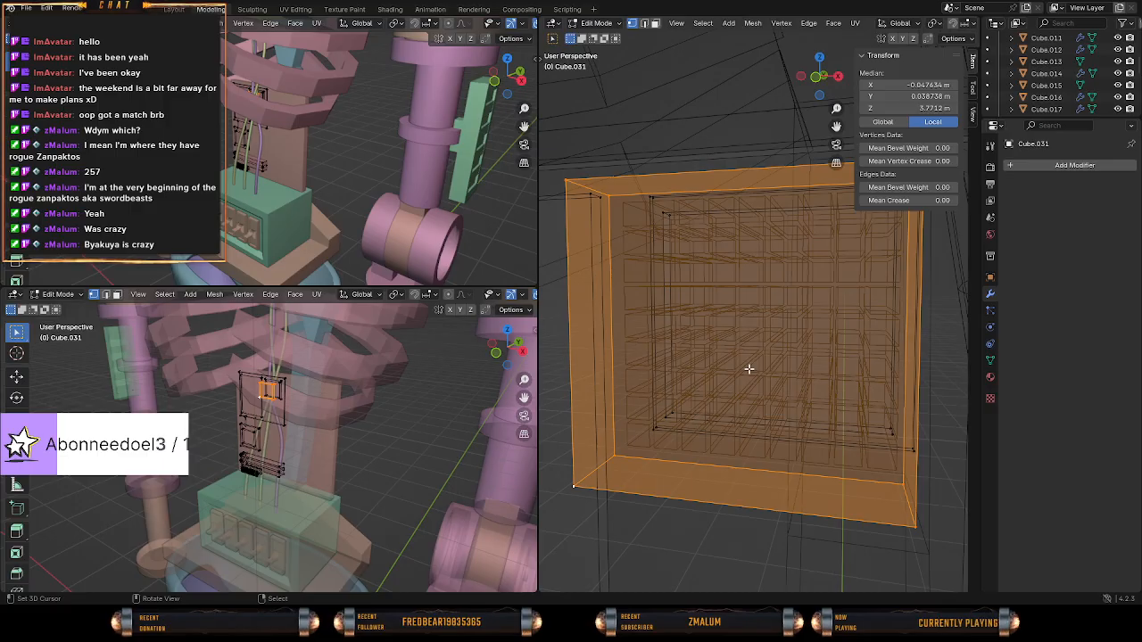
Select the slab's linked vertices and move it about 0.011 m along positive Y, into the ends of the blocks.
key("KP_1")
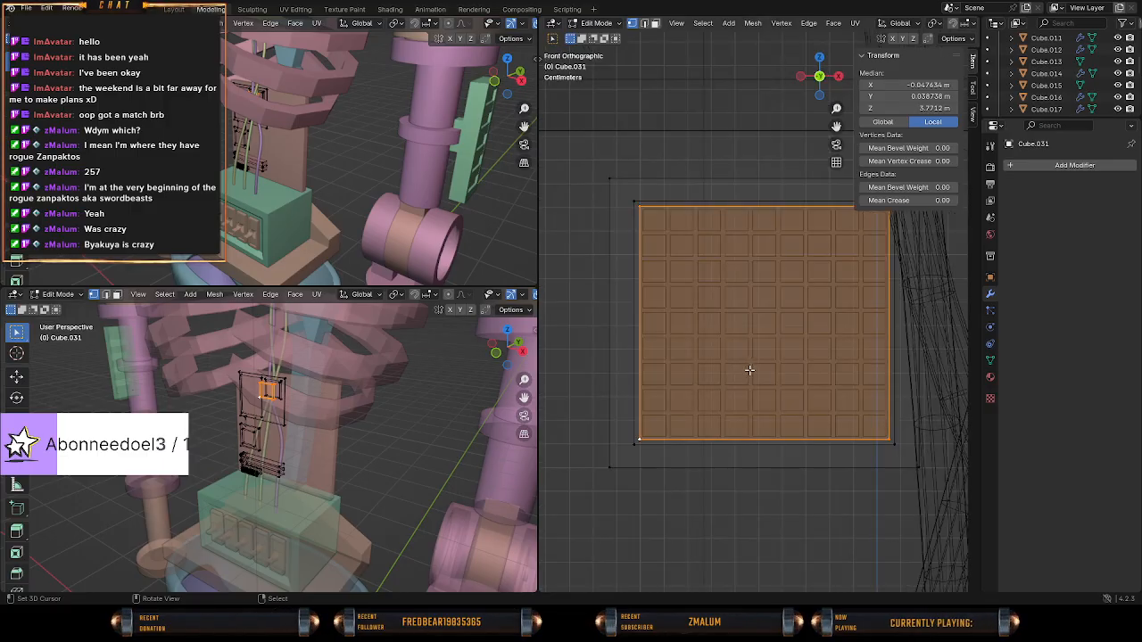
mouse_move(694, 380)
middle_mouse_down()
mouse_move(780, 402)
mouse_move(818, 447)
mouse_move(801, 455)
mouse_move(834, 439)
mouse_move(884, 454)
mouse_move(851, 360)
mouse_move(853, 293)
middle_mouse_up()
key("z")
key("z")
key("c")
key("Escape")
middle_click_drag(773, 307, 794, 359)
key("alt+a")
left_click(860, 292)
key("ctrl+l")
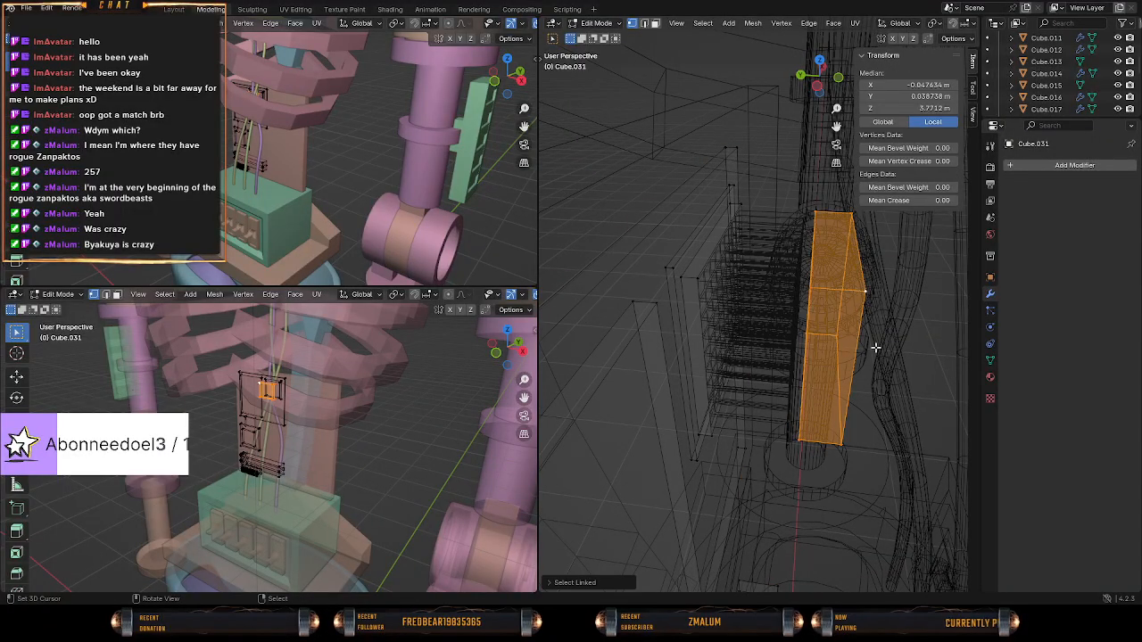
key("g")
key("y")
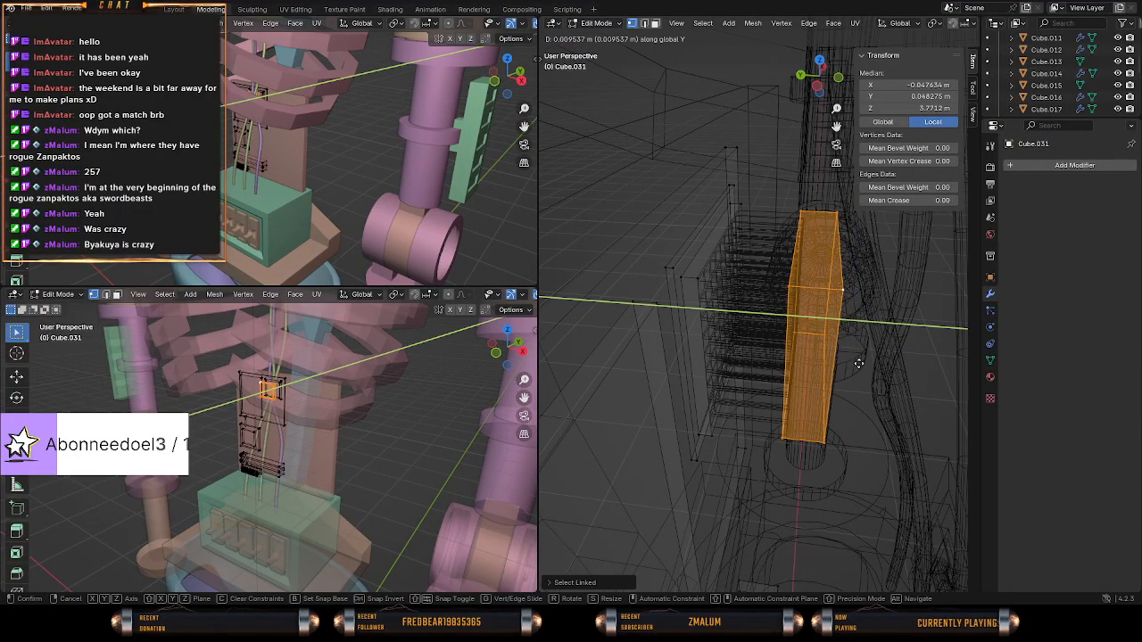
left_click(848, 364)
Scale the slab along the Y axis to about 0.55 to make it thinner.
key("z")
left_click(885, 370)
mouse_move(881, 367)
middle_mouse_down()
mouse_move(816, 353)
mouse_move(857, 358)
middle_mouse_up()
key("s")
key("x")
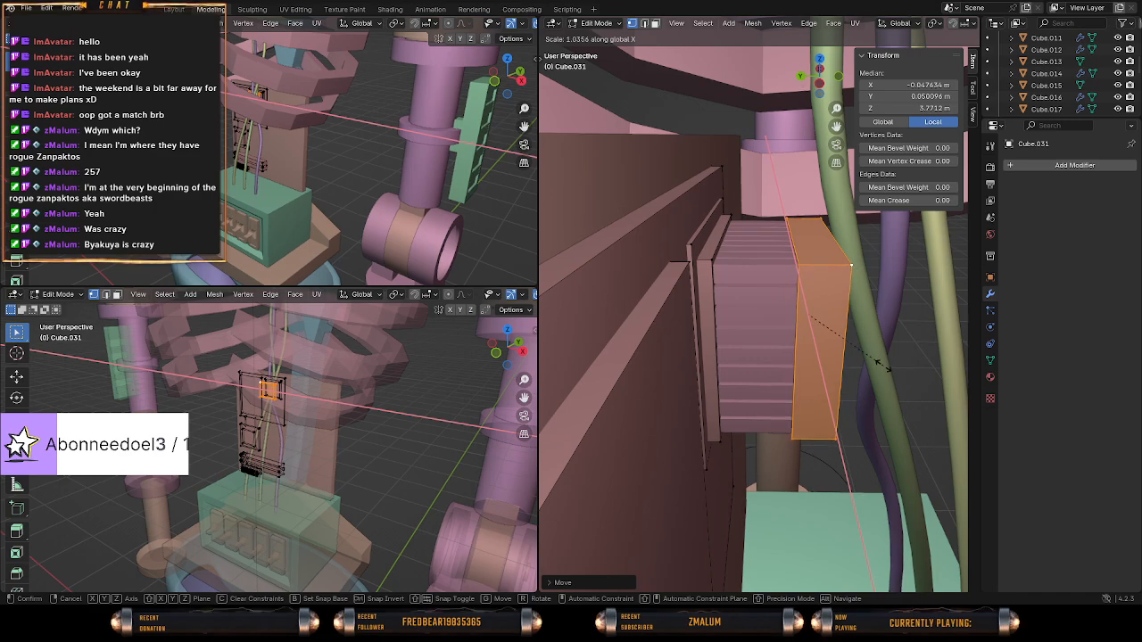
key("y")
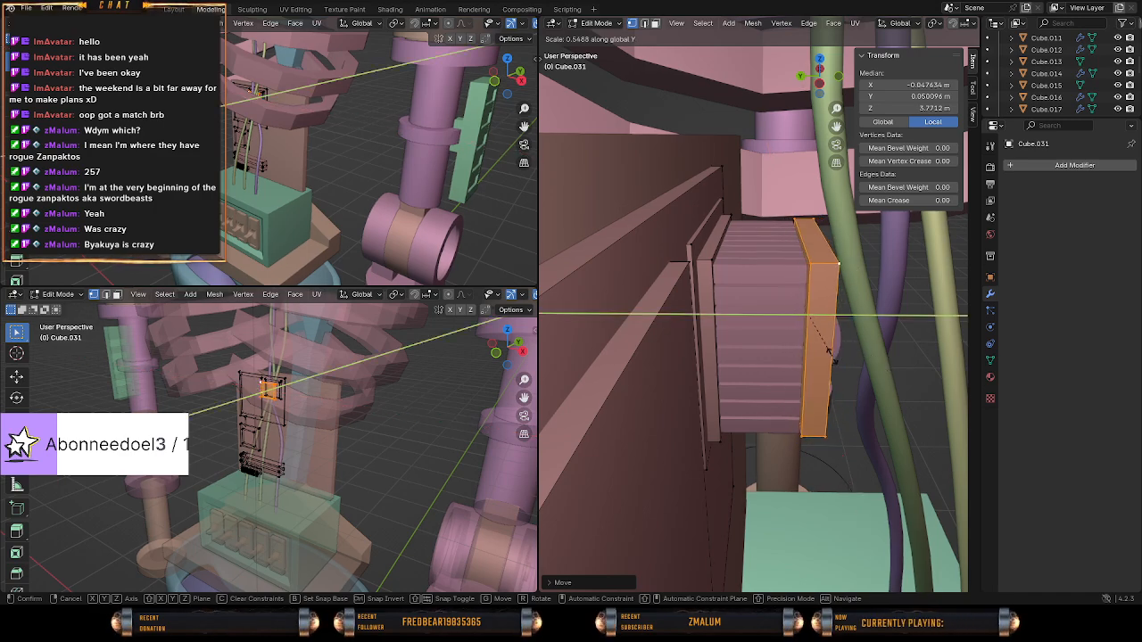
left_click(835, 356)
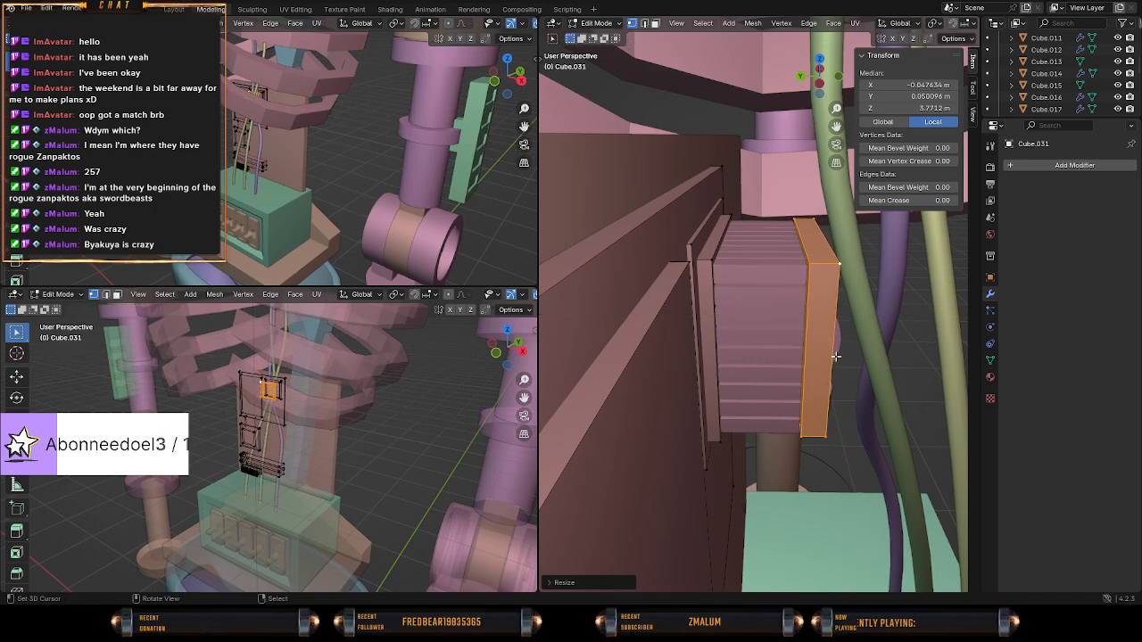
Move the thinned slab about 0.0012 m along positive Y so its inner face meets the block ends.
key("KP_3")
scroll(730, 355, "up", 6)
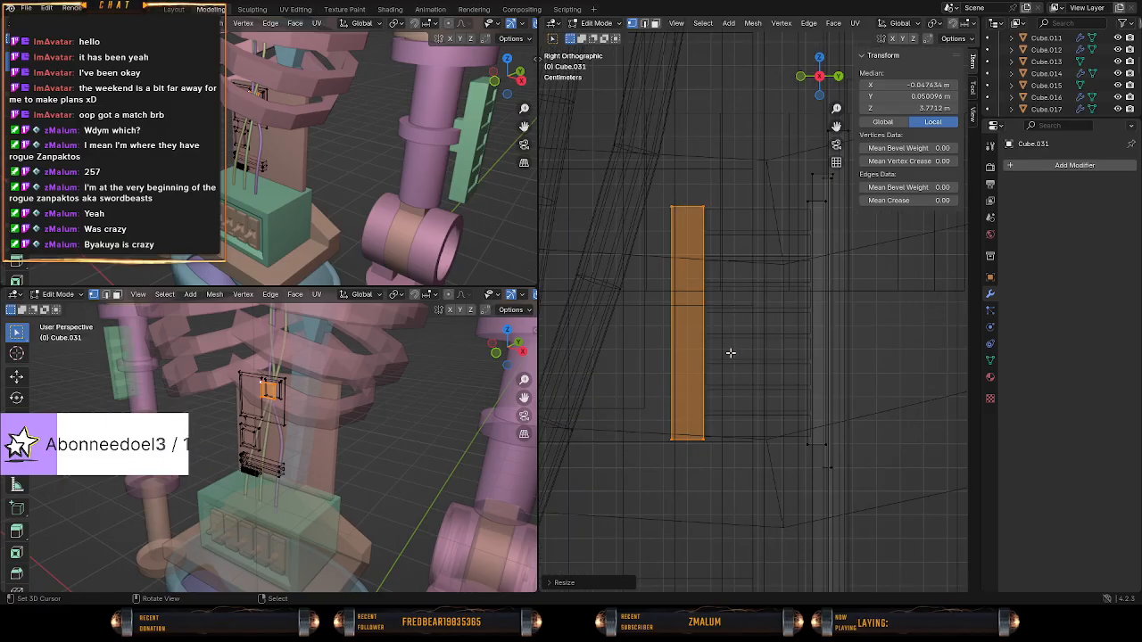
key("s")
key("y")
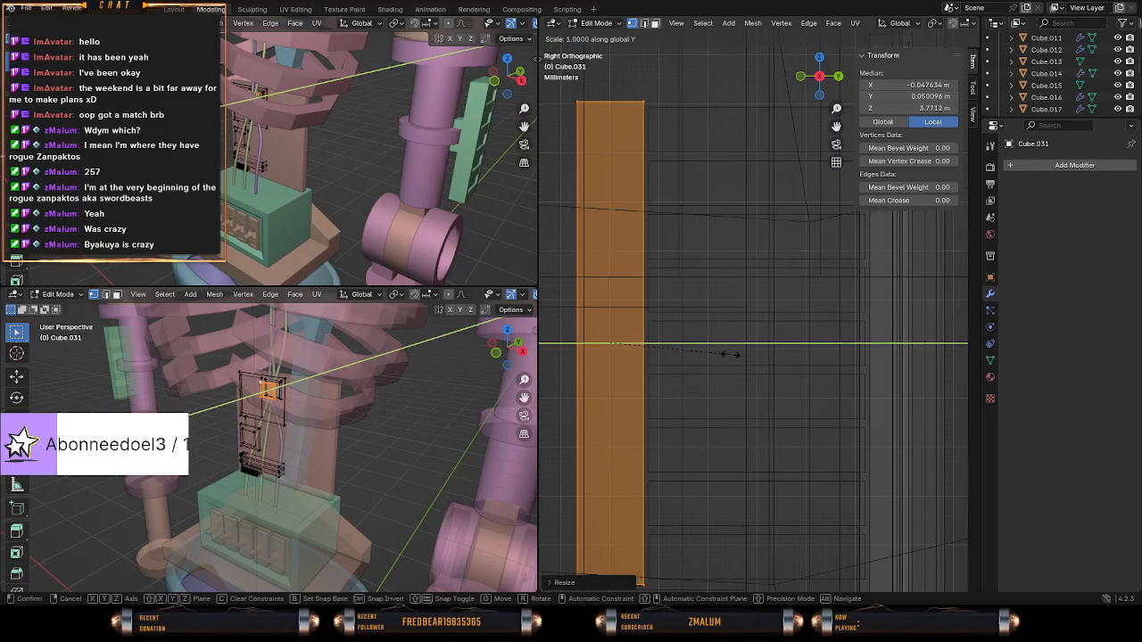
left_click(733, 355)
key("g")
key("y")
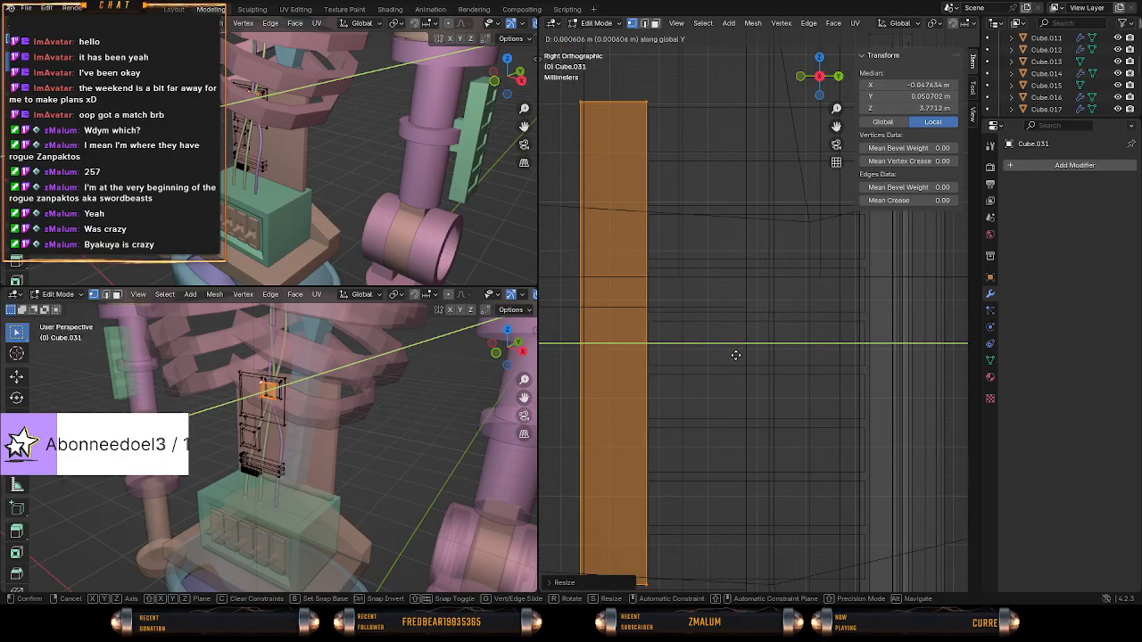
left_click(738, 355)
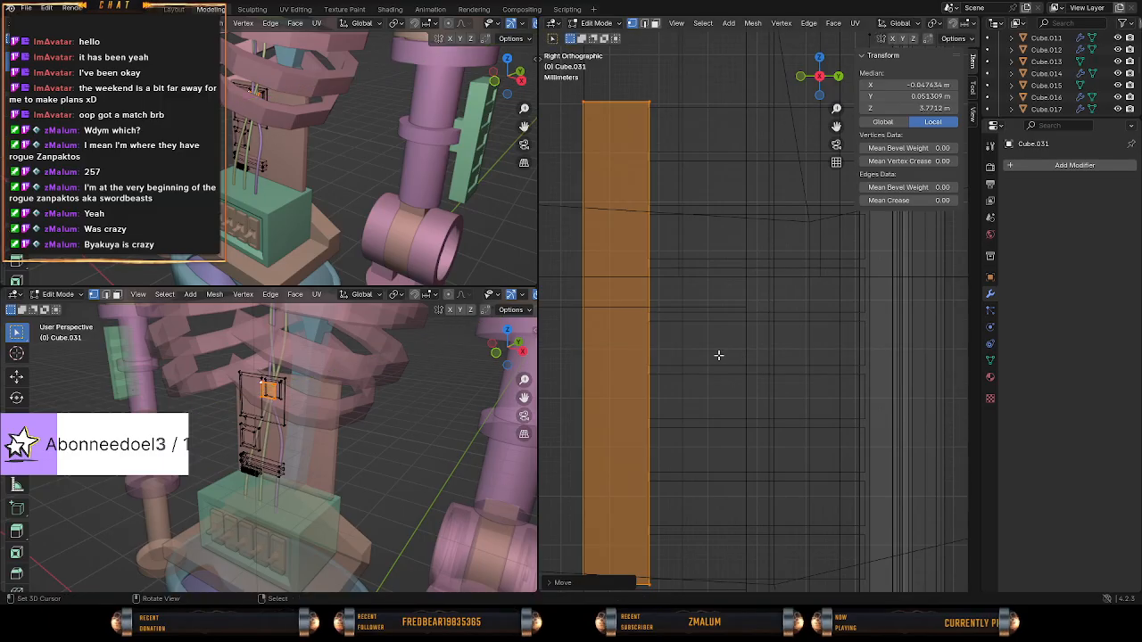
middle_click_drag(722, 351, 829, 343)
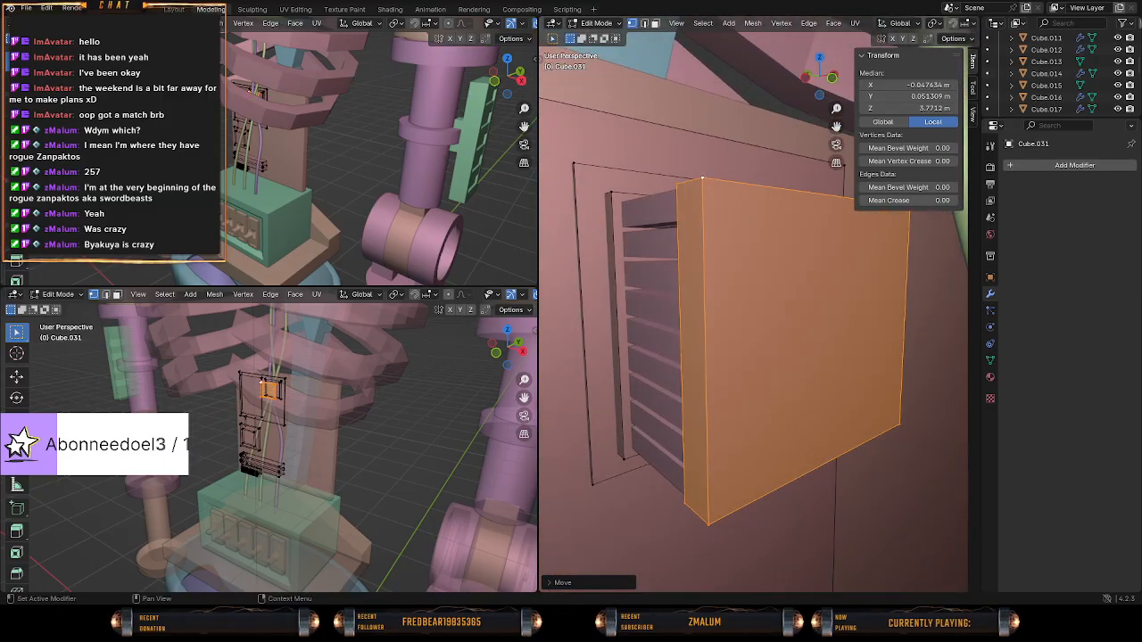
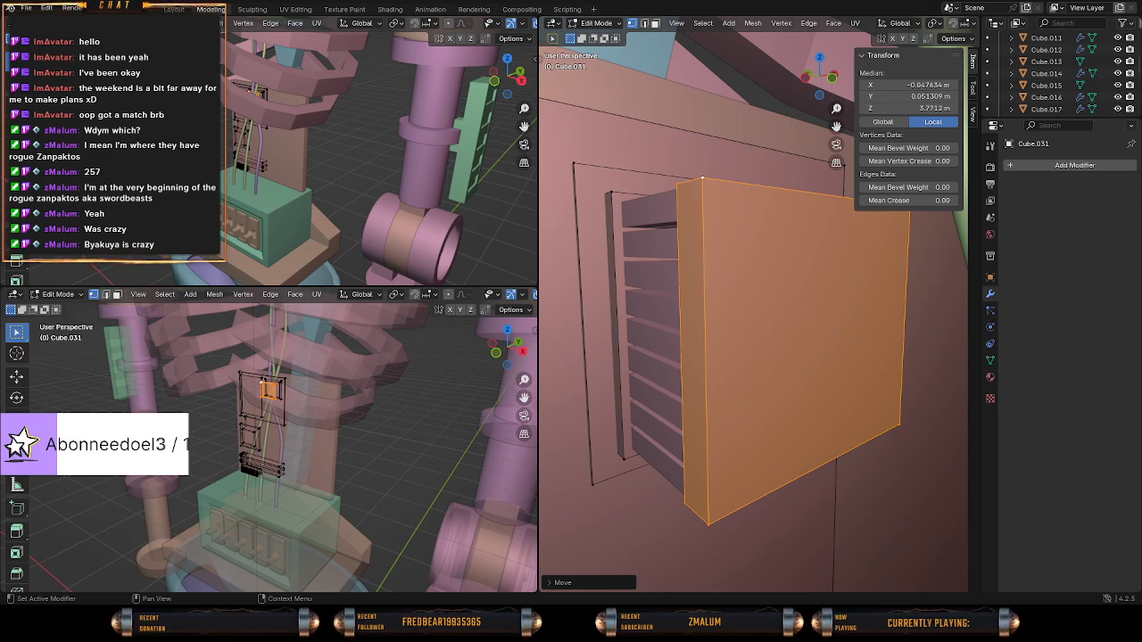
Select the four corner vertices of the slab's outer face.
middle_click_drag(751, 401, 759, 299)
left_click(925, 232)
left_click(885, 421, "shift")
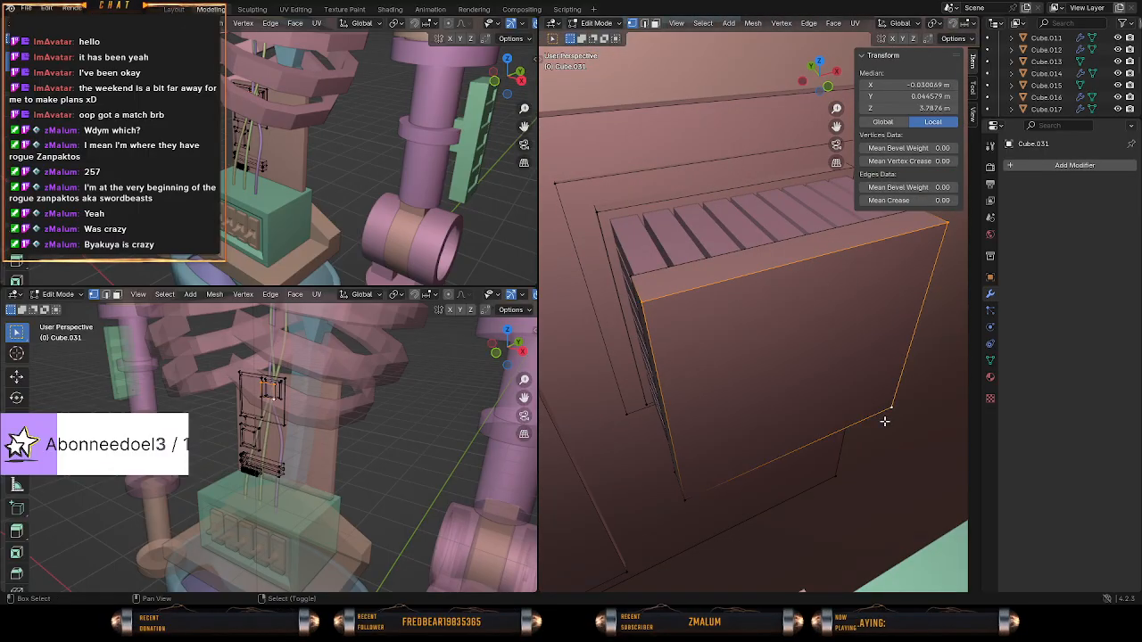
left_click(688, 495, "shift")
key("z")
left_click(768, 449)
scroll(787, 439, "down", 7)
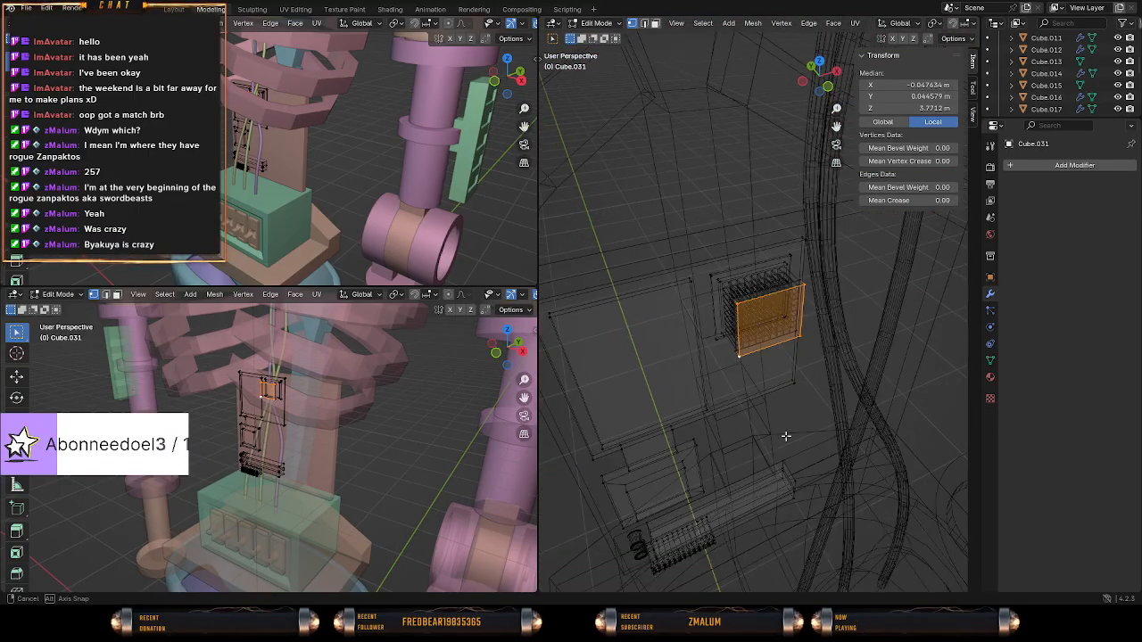
Try extruding the slab's outer face in place and scaling it uniformly to about 0.82.
mouse_move(786, 437)
middle_mouse_down()
mouse_move(665, 388)
mouse_move(790, 397)
middle_mouse_up()
key("e")
right_click(880, 400)
key("s")
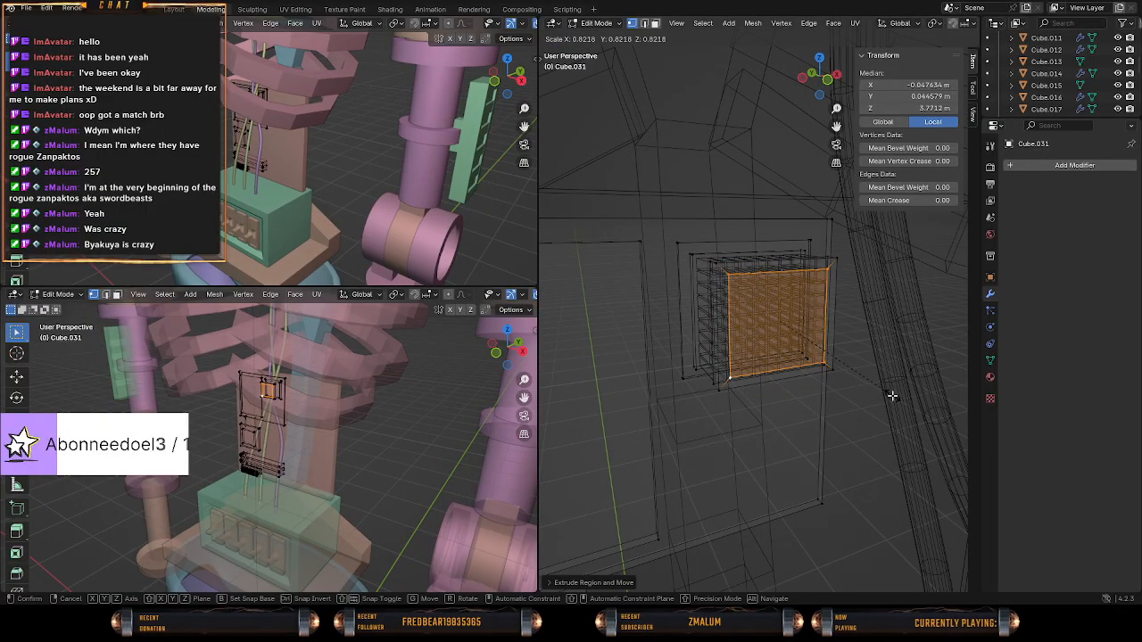
left_click(892, 395)
key("shift+z")
mouse_move(892, 396)
middle_mouse_down()
mouse_move(876, 415)
mouse_move(773, 376)
mouse_move(759, 358)
mouse_move(857, 358)
middle_mouse_up()
scroll(774, 377, "up", 3)
key("KP_3")
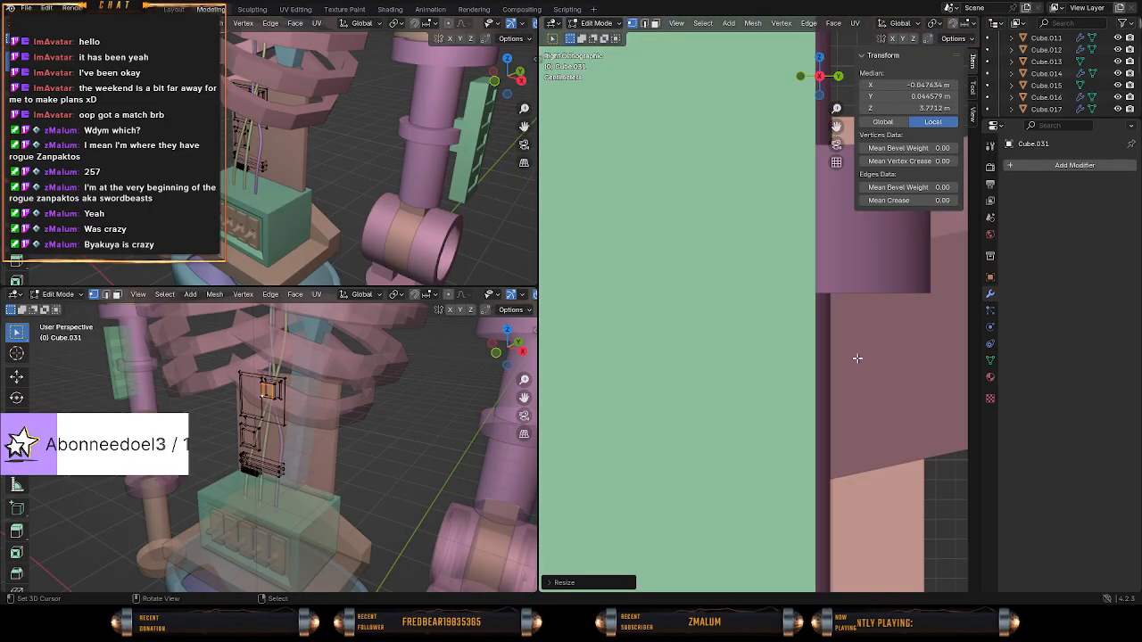
key("z")
mouse_move(757, 369)
middle_mouse_down("shift")
mouse_move(800, 370)
mouse_move(754, 349)
mouse_move(763, 360)
middle_mouse_up("shift")
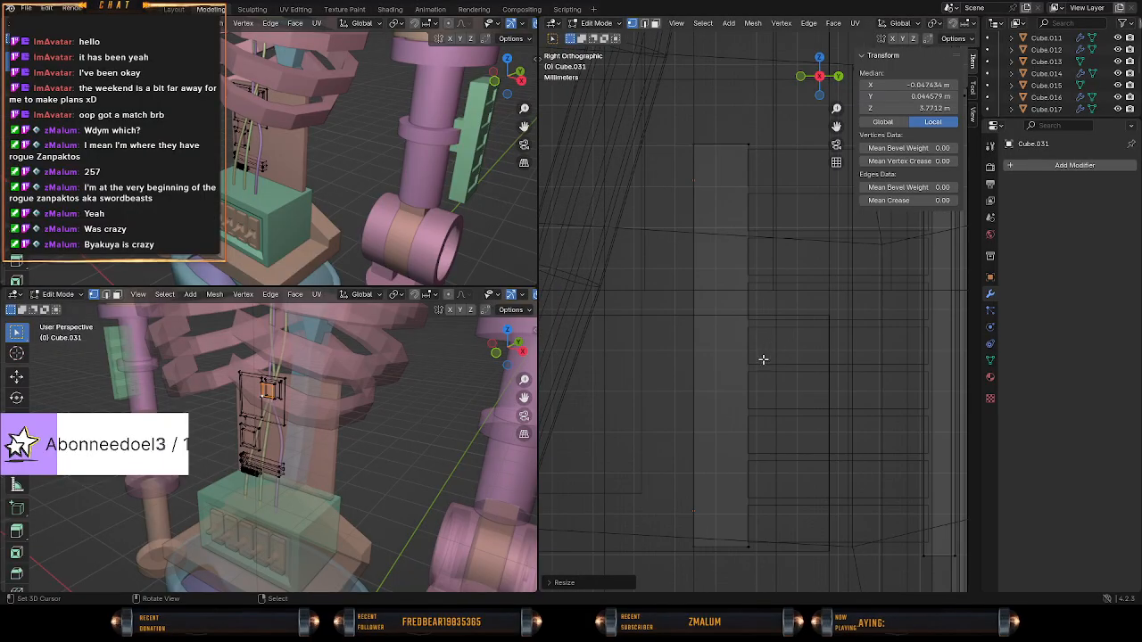
left_click(736, 363)
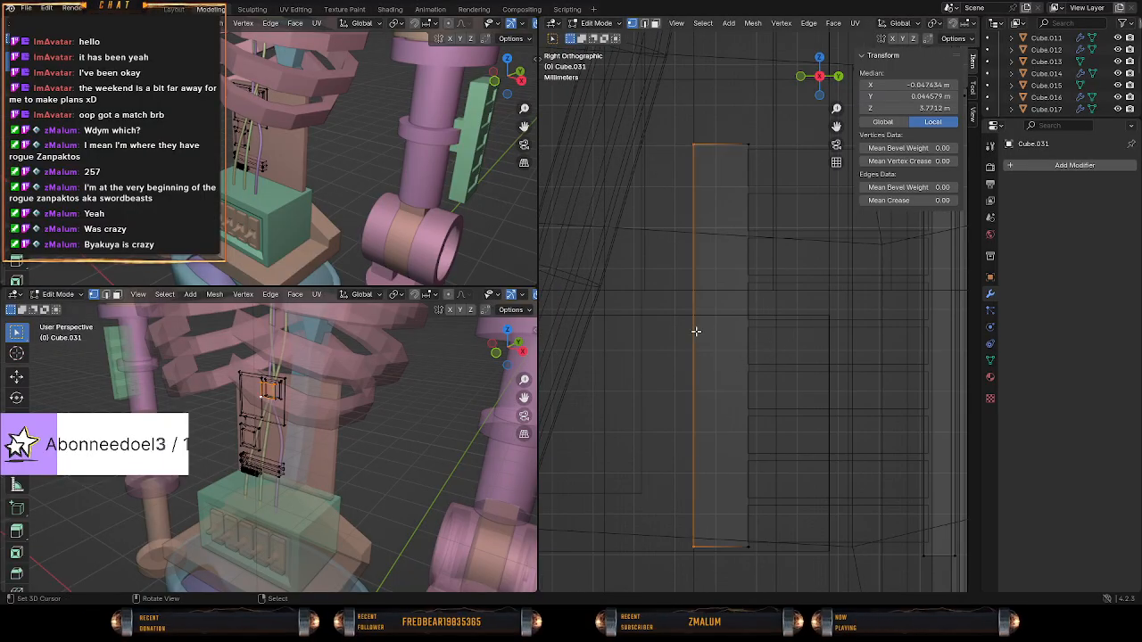
middle_click_drag(696, 331, 735, 339)
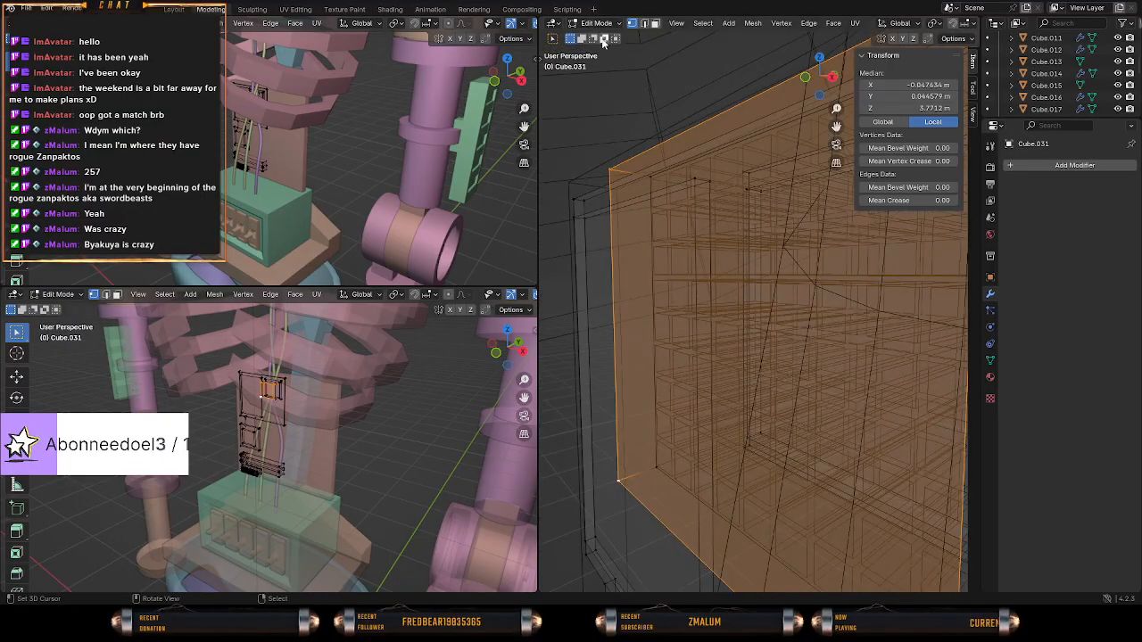
Select the slab's outer and inner faces, extrude both in place and scale them to about 0.82 with the Y axis excluded.
left_click(655, 24)
mouse_move(709, 189)
middle_mouse_down()
mouse_move(655, 257)
mouse_move(864, 284)
middle_mouse_up()
key("shift+z")
right_click(670, 230, "shift")
scroll(672, 251, "down", 4)
key("e")
right_click(701, 261)
key("s")
key("shift+y")
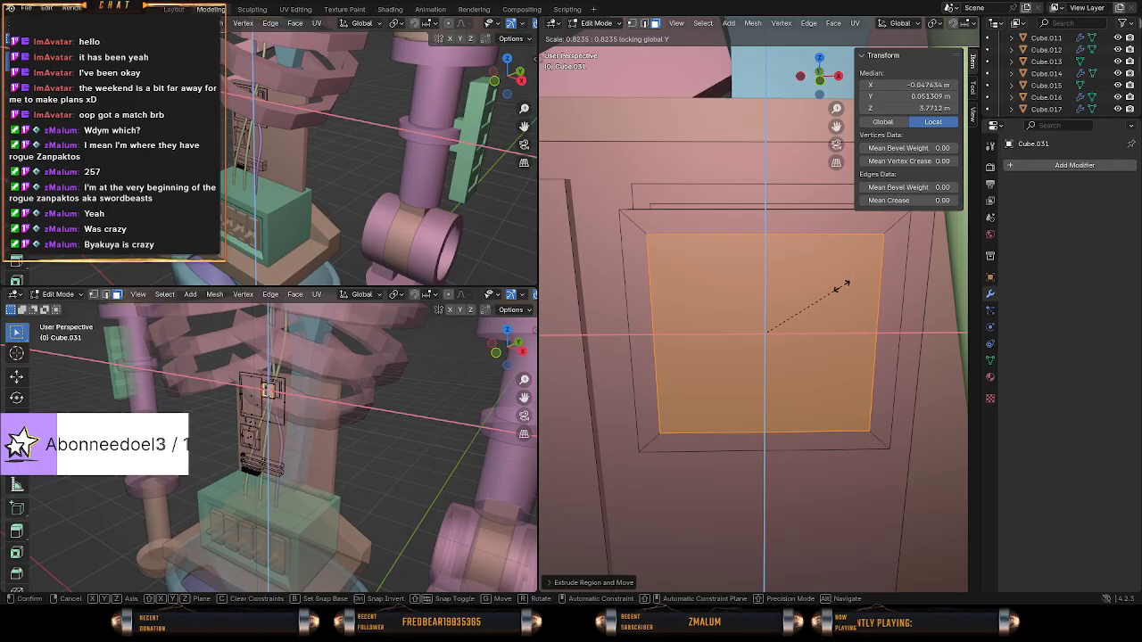
left_click(840, 286)
Delete the scaled-down faces on both sides of the slab to open its centre.
key("KP_1")
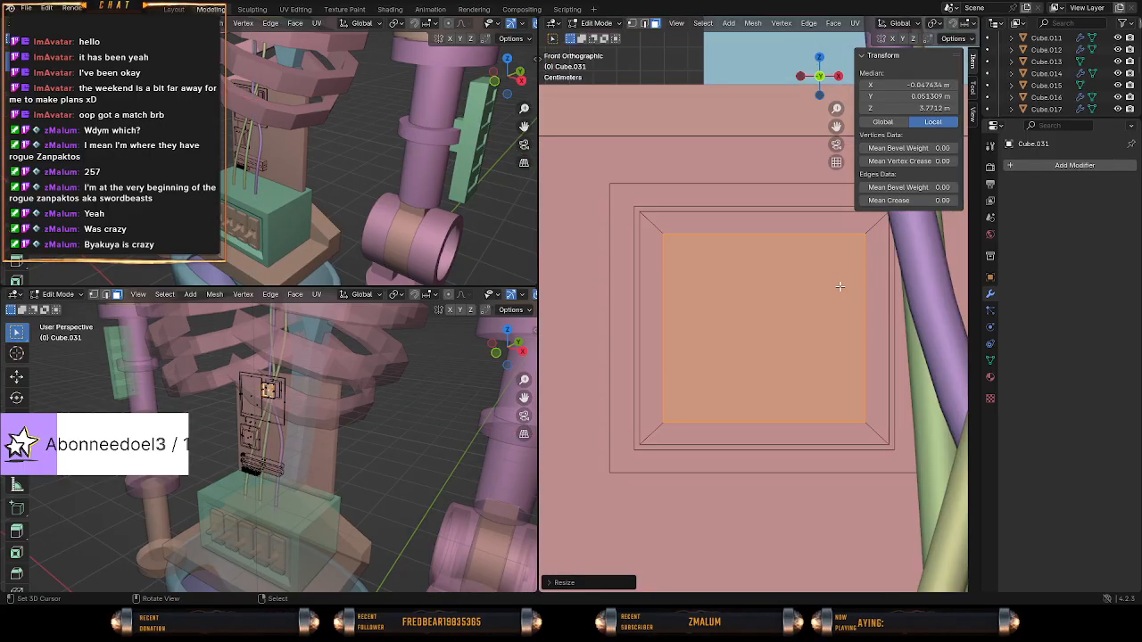
key("shift+z")
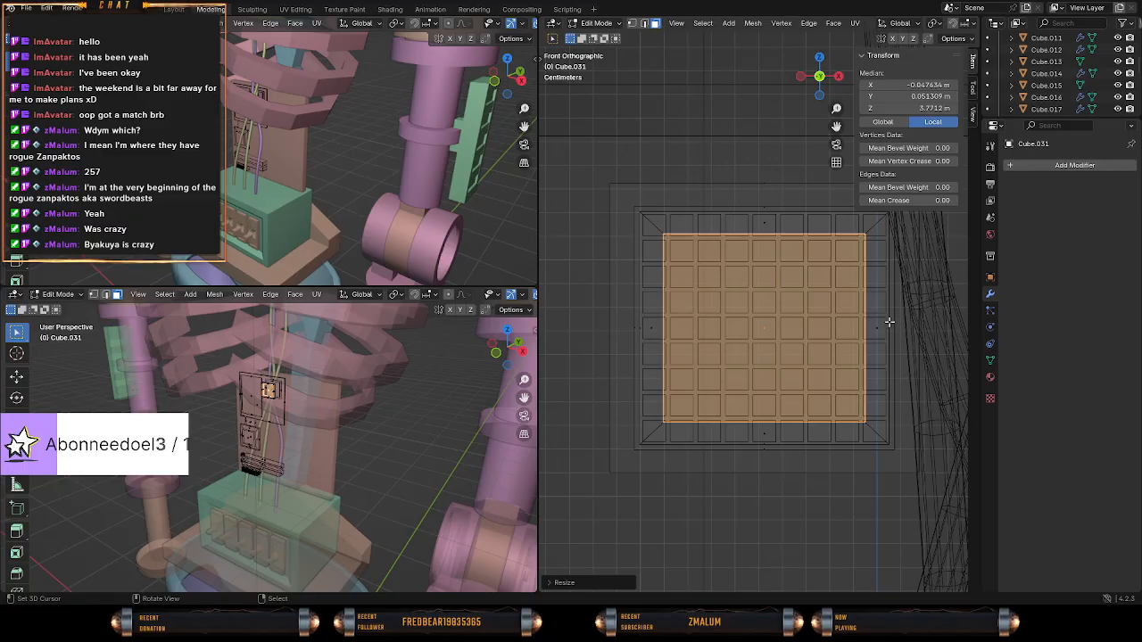
middle_click_drag(790, 335, 808, 366)
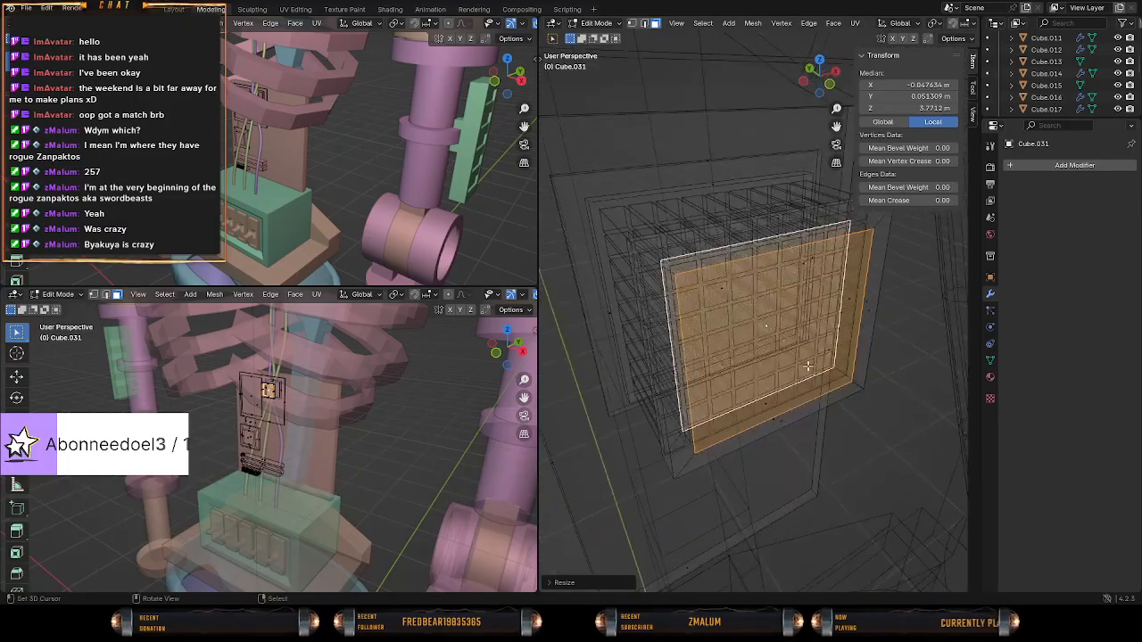
key("x")
left_click(767, 285)
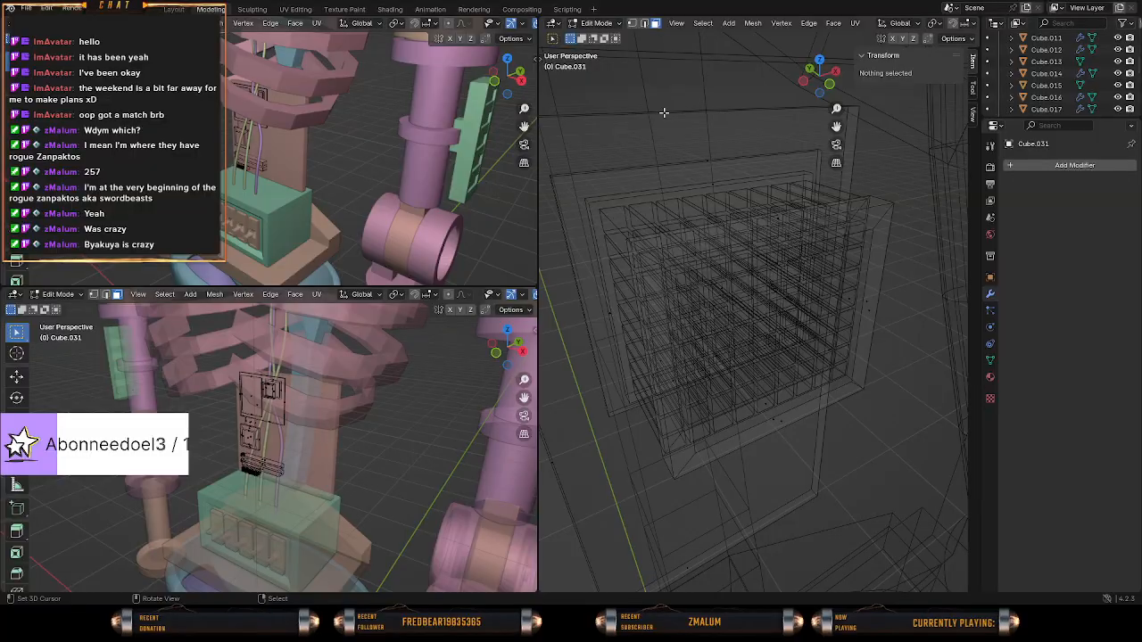
Select the upper corner vertices of both openings and fill a face along the slab opening's upper side.
left_click(632, 24)
key("shift+z")
middle_click_drag(747, 271, 659, 217)
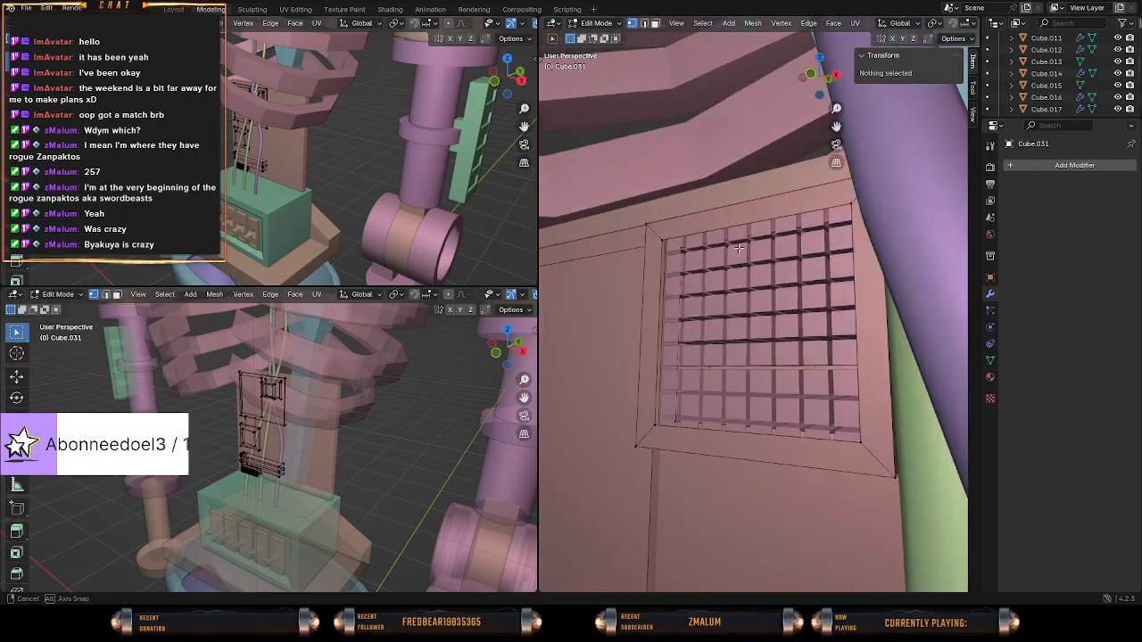
key("c")
left_click(677, 253)
key("Escape")
key("shift+z")
mouse_move(630, 255)
middle_mouse_down()
mouse_move(768, 280)
mouse_move(813, 308)
mouse_move(794, 317)
mouse_move(803, 323)
mouse_move(865, 293)
mouse_move(872, 265)
middle_mouse_up()
key("c")
left_click_drag(875, 257, 864, 233)
key("Escape")
key("f")
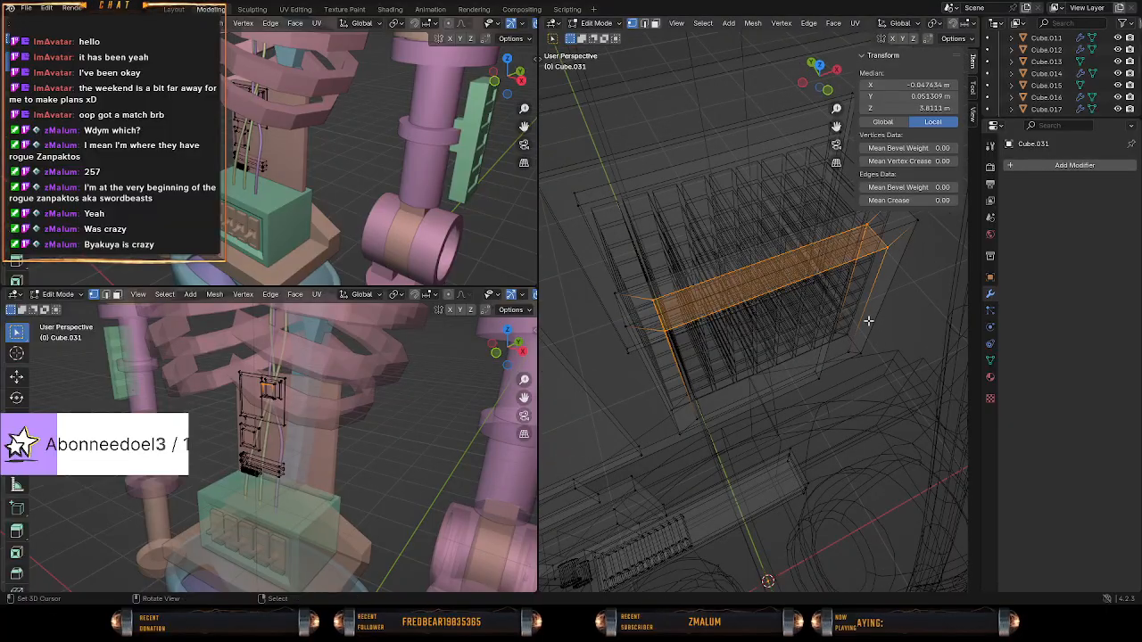
Select the positive-X corner vertices of both openings and fill a face between them.
middle_click_drag(850, 331, 837, 323)
key("c")
middle_click_drag(654, 306, 651, 274)
left_click_drag(841, 359, 849, 359)
middle_click(866, 348)
key("Escape")
key("f")
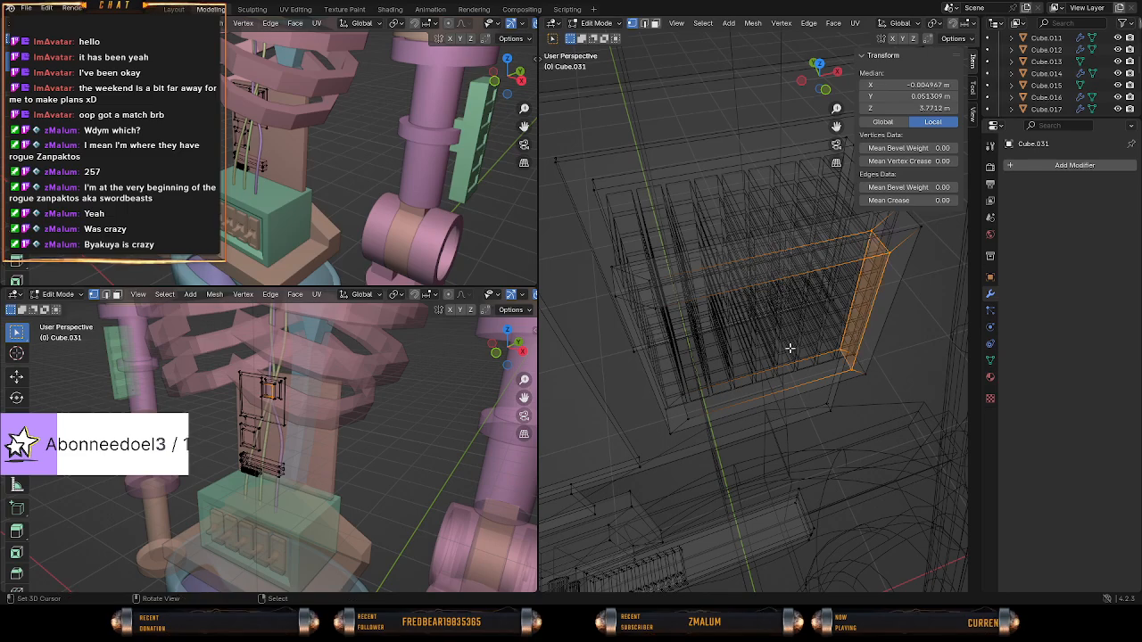
Select the lower corner vertices of both openings and fill a face along the slab opening's underside.
middle_click_drag(758, 352, 787, 347)
key("c")
middle_click(848, 234)
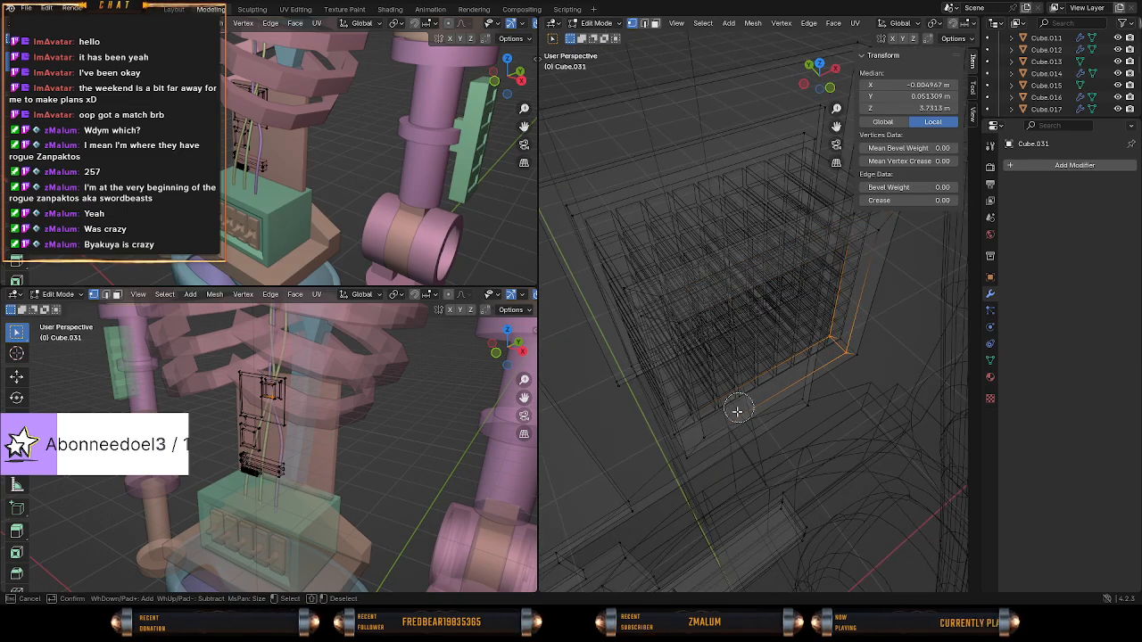
left_click_drag(707, 419, 704, 425)
key("Escape")
key("f")
Select the negative-X corner vertices of both openings and fill the last open side of the frame.
mouse_move(722, 426)
middle_mouse_down()
mouse_move(739, 393)
mouse_move(806, 382)
mouse_move(741, 375)
mouse_move(704, 350)
mouse_move(782, 348)
middle_mouse_up()
key("c")
middle_click(828, 350)
key("Escape")
key("c")
left_click(755, 368)
left_click(714, 349)
key("Escape")
key("c")
middle_click(816, 430)
key("Escape")
key("f")
key("alt+z")
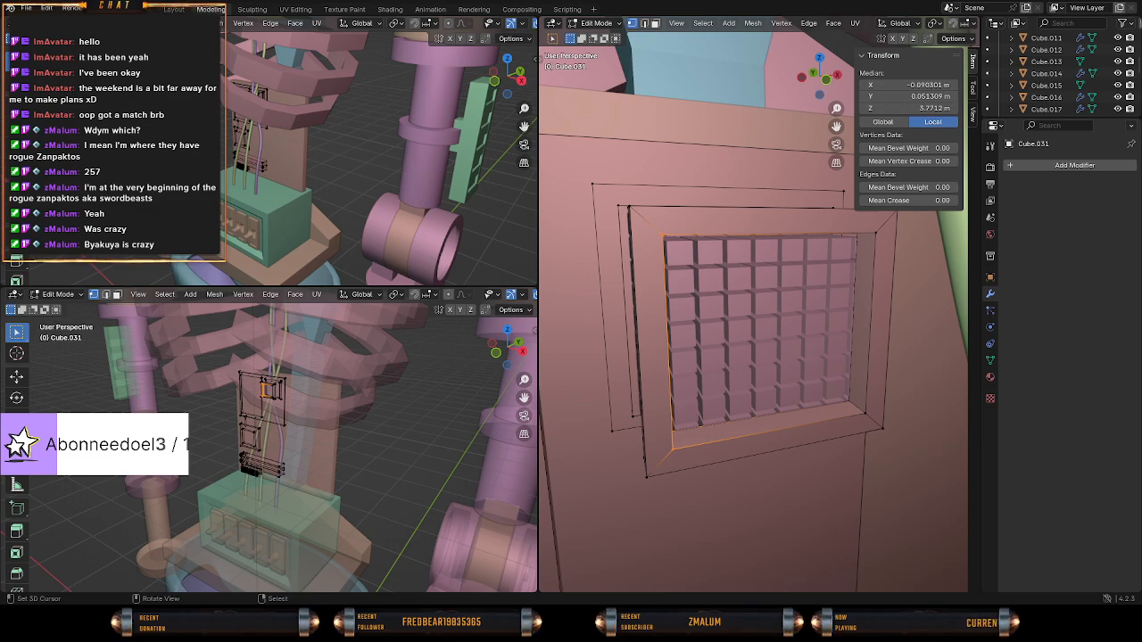
mouse_move(746, 363)
middle_mouse_down()
mouse_move(693, 366)
mouse_move(756, 362)
middle_mouse_up()
Undo the four side fills and the deletion of the slab's scaled-down faces.
key("ctrl+z")
key("ctrl+z")
key("ctrl+z")
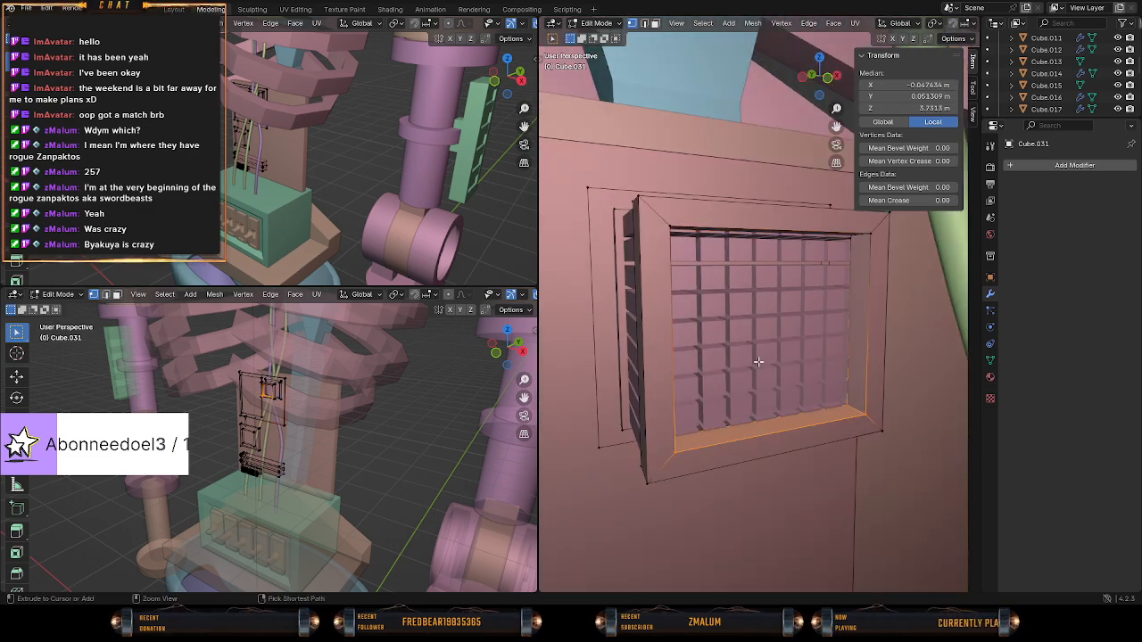
key("ctrl+z")
key("ctrl+z")
key("ctrl+z")
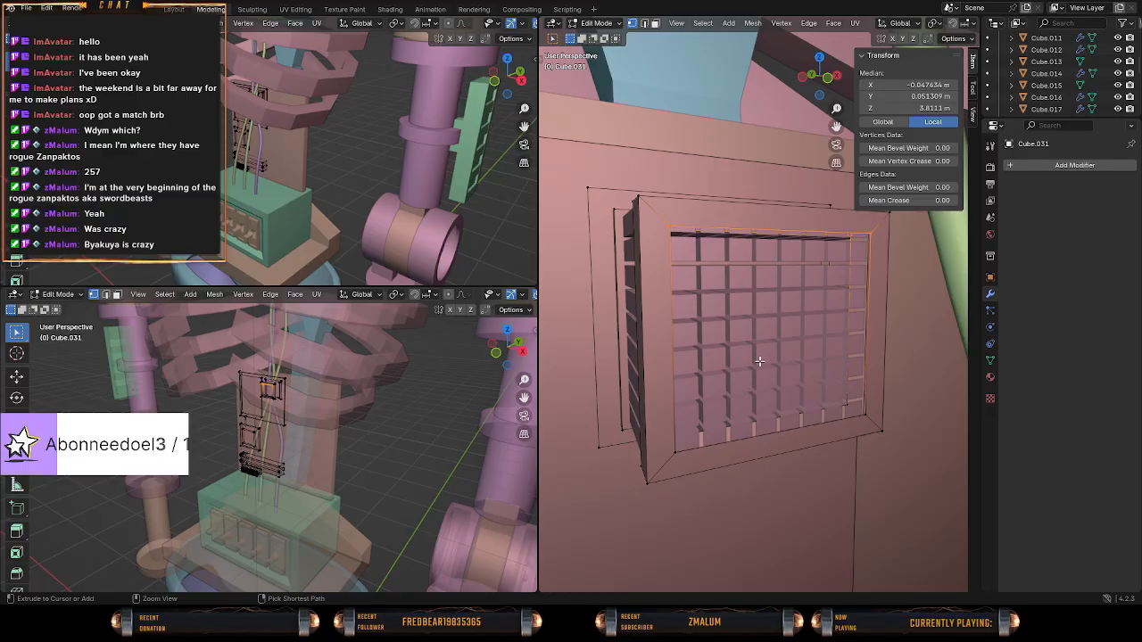
key("ctrl+z")
key("ctrl+z")
key("ctrl+z")
key("ctrl+z")
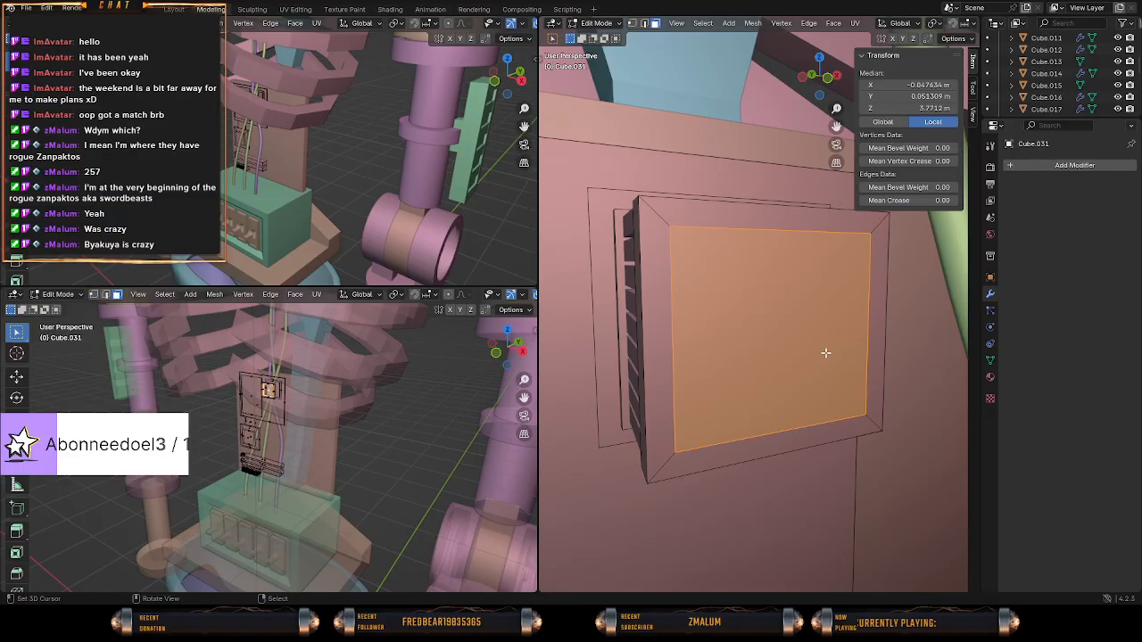
Examine the slab and the block grid behind it in both wireframe and solid shading.
key("z")
left_click(712, 356)
mouse_move(778, 358)
middle_mouse_down()
mouse_move(828, 383)
mouse_move(767, 375)
mouse_move(848, 365)
mouse_move(849, 380)
mouse_move(771, 362)
mouse_move(710, 373)
mouse_move(819, 382)
mouse_move(687, 363)
mouse_move(806, 363)
mouse_move(727, 358)
middle_mouse_up()
key("z")
left_click(817, 373)
key("Tab")
key("Tab")
key("z")
left_click(741, 359)
key("z")
left_click(798, 360)
mouse_move(798, 360)
middle_mouse_down()
mouse_move(698, 333)
mouse_move(821, 344)
mouse_move(737, 321)
mouse_move(751, 321)
middle_mouse_up()
Extrude the slab's selected centre faces in place and scale them to about 0.24 with the Y axis excluded.
right_click(721, 303)
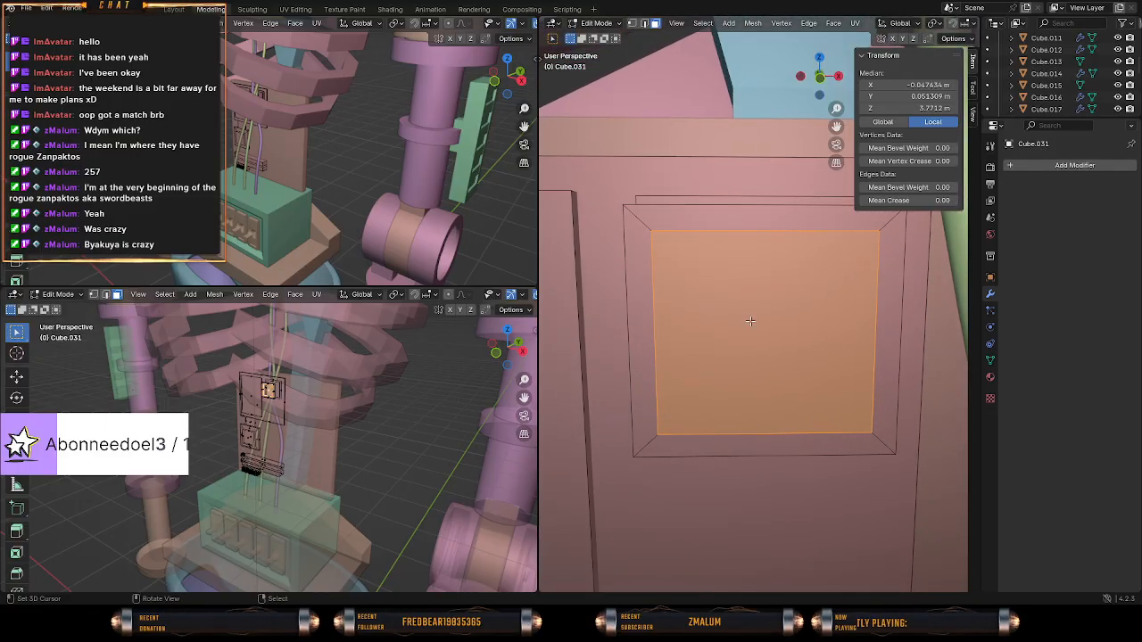
key("e")
right_click(934, 354)
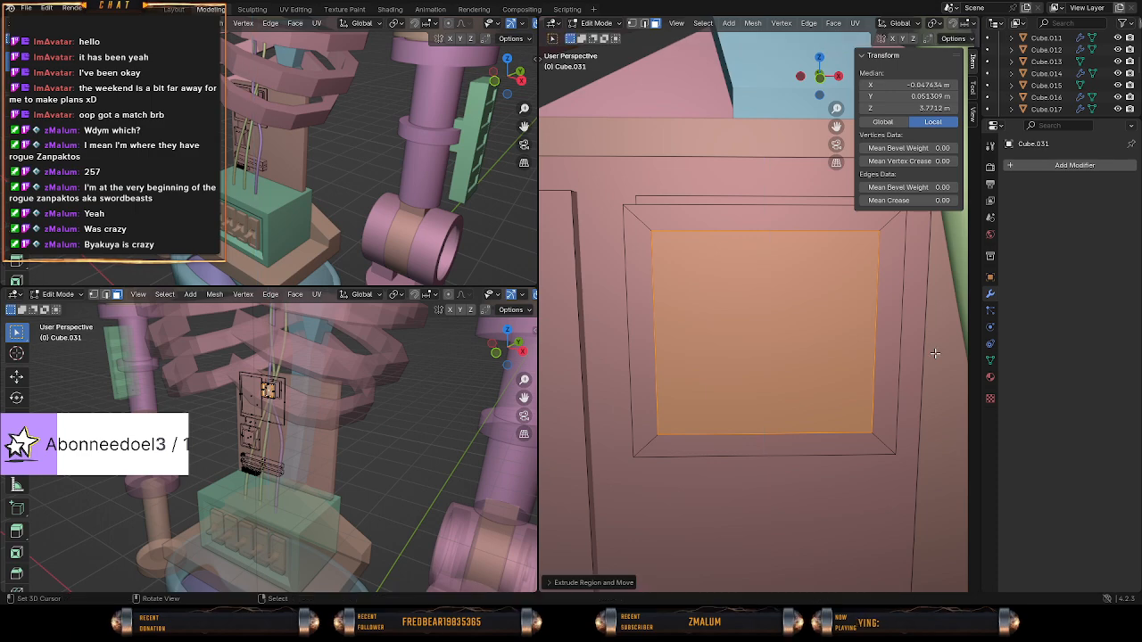
key("s")
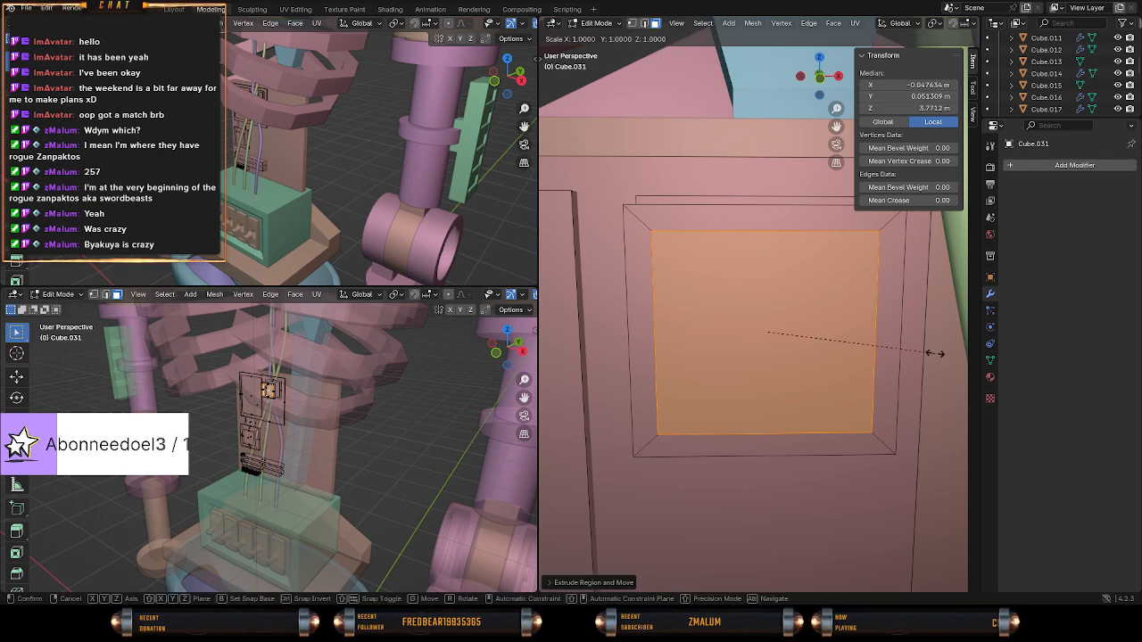
key("shift+y")
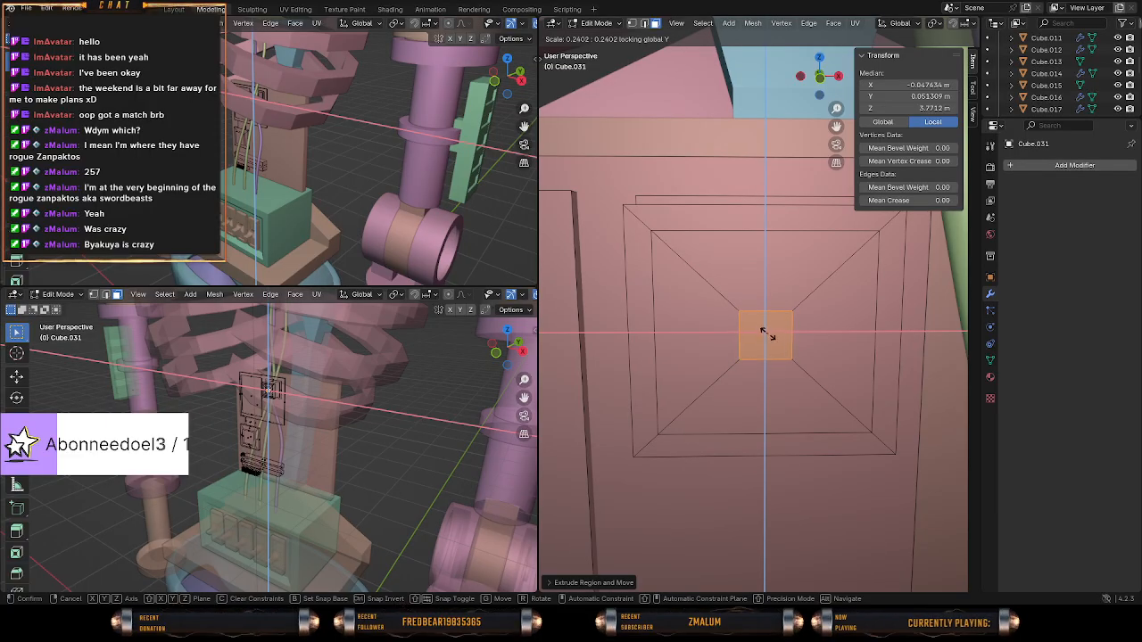
left_click(765, 333)
middle_click_drag(765, 333, 782, 334)
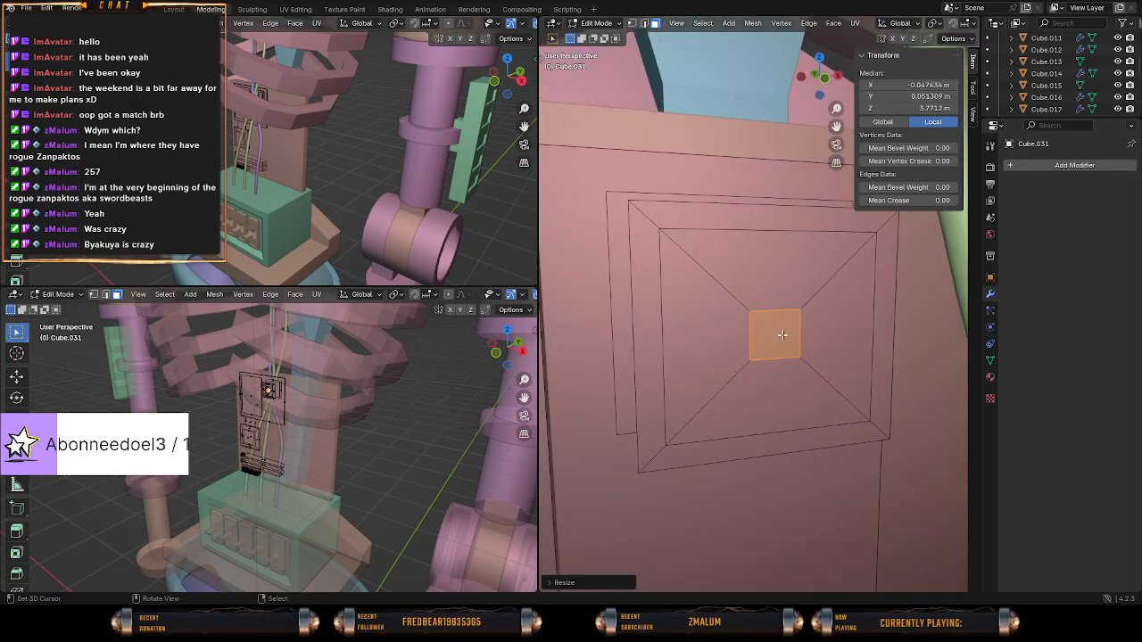
Select the four trapezoid faces surrounding the small centre square on the slab's outer side.
left_click(719, 320)
left_click(869, 309)
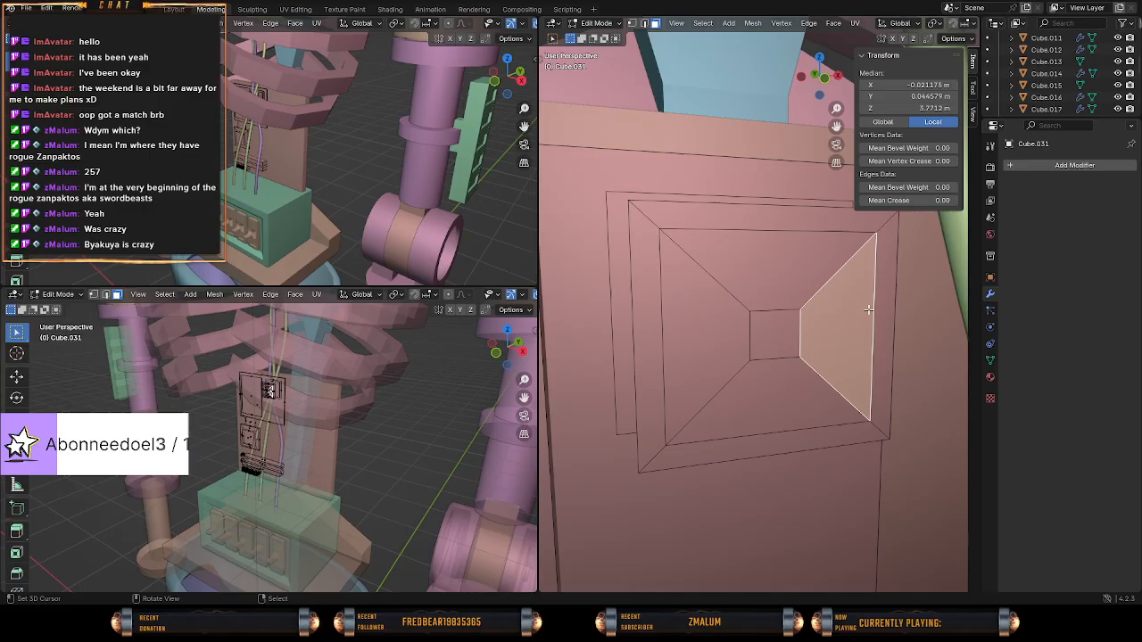
left_click(797, 377)
left_click(826, 343)
middle_click_drag(771, 373, 725, 326)
left_click(781, 378, "shift")
right_click(746, 350, "shift")
right_click(786, 285, "shift")
Try subdividing the four trapezoid faces twice.
key("w")
left_click(810, 363)
key("w")
left_click(747, 332)
key("ctrl+z")
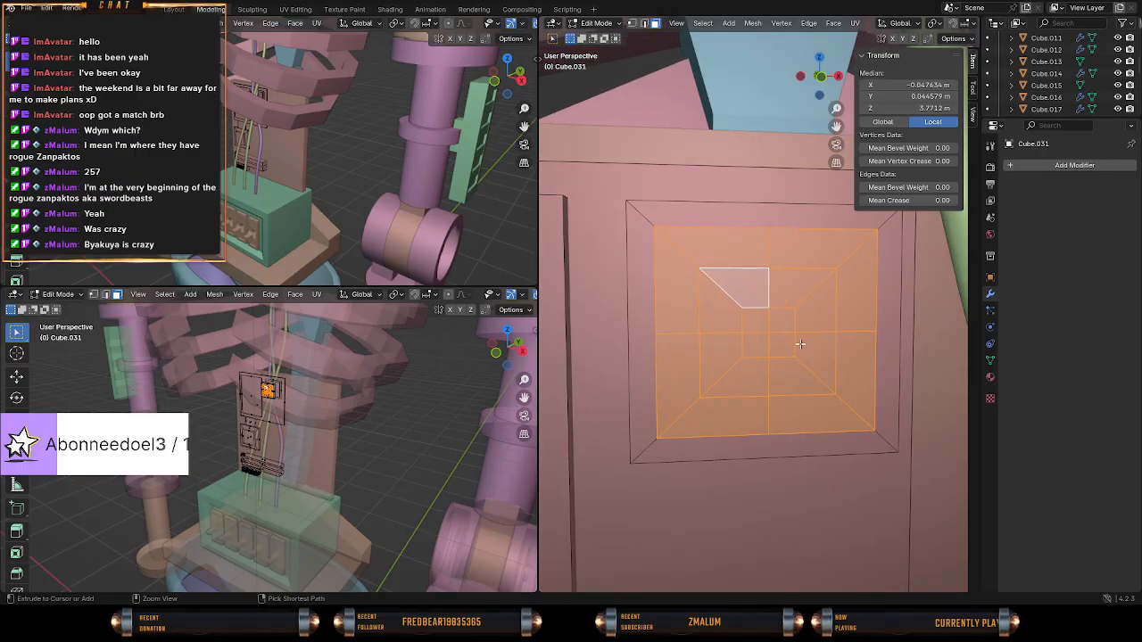
key("ctrl+z")
Subdivide the four trapezoid faces around the centre square two times.
middle_click_drag(789, 343, 816, 350)
key("w")
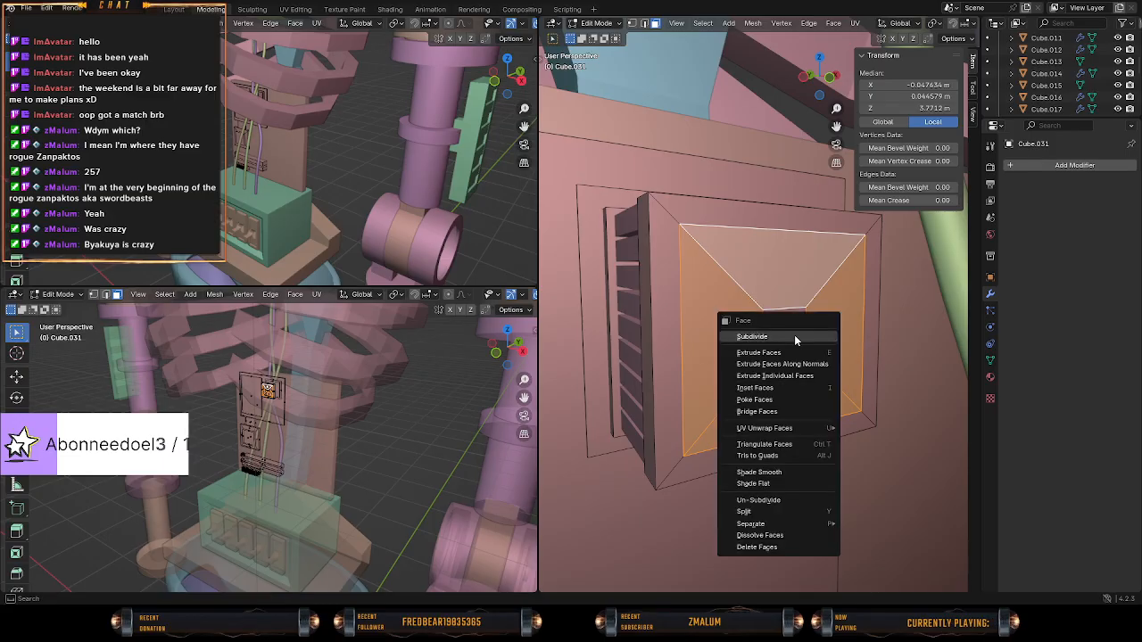
left_click(812, 343)
scroll(817, 346, "up", 3)
key("c")
middle_click(801, 351)
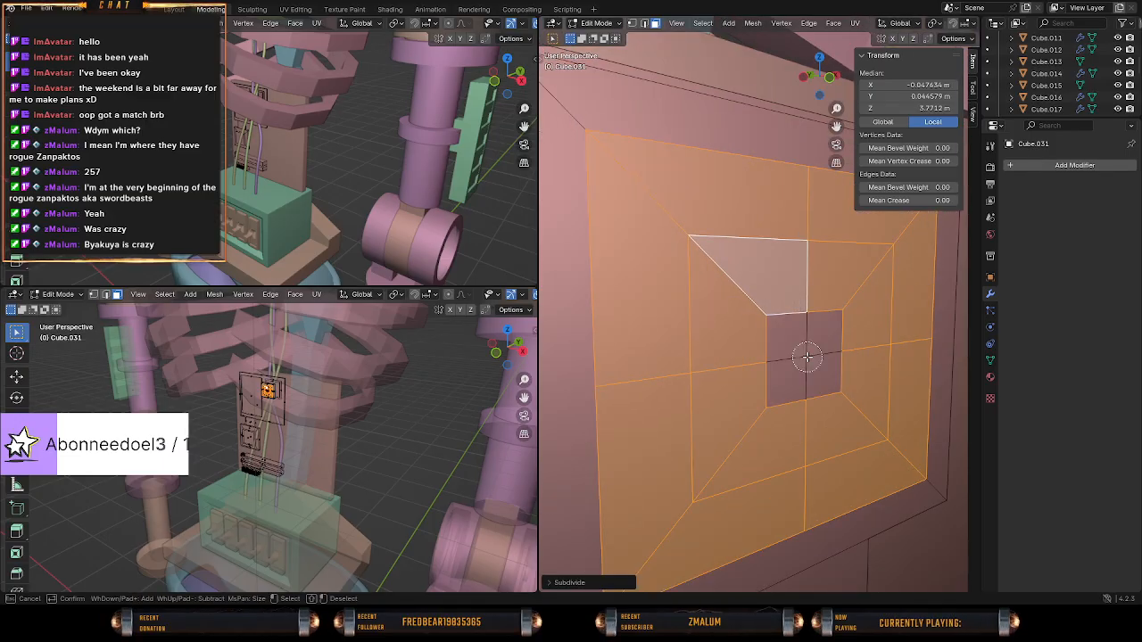
key("Escape")
key("w")
left_click(802, 327)
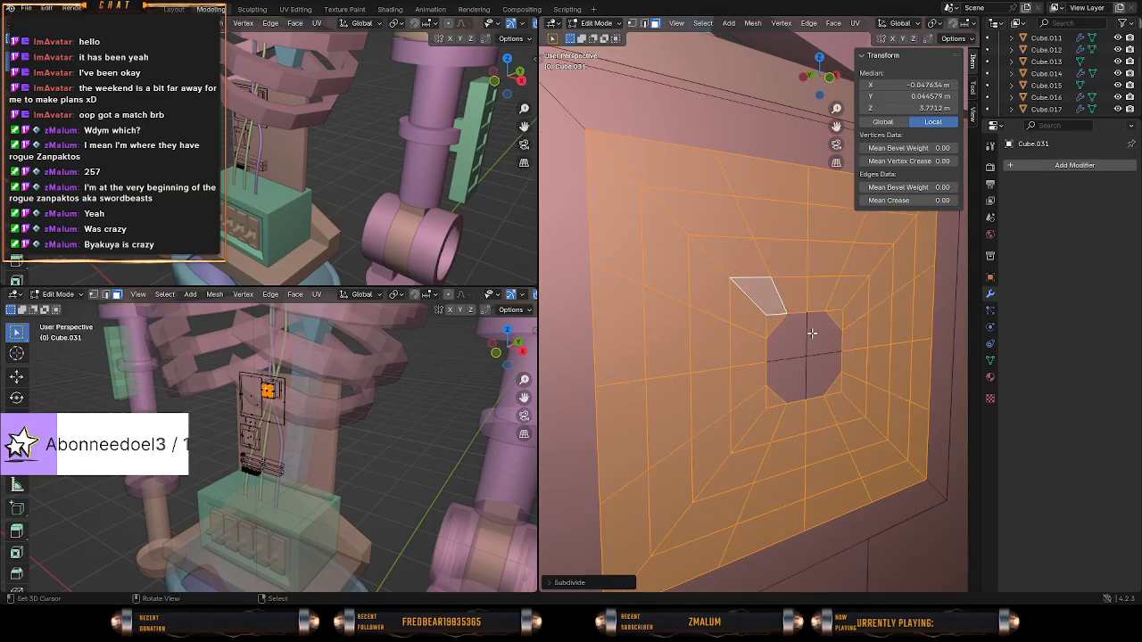
mouse_move(801, 327)
middle_mouse_down()
mouse_move(831, 336)
mouse_move(803, 330)
middle_mouse_up()
Deselect every other radial strip of subdivided faces around the centre square on the slab's outer side.
key("c")
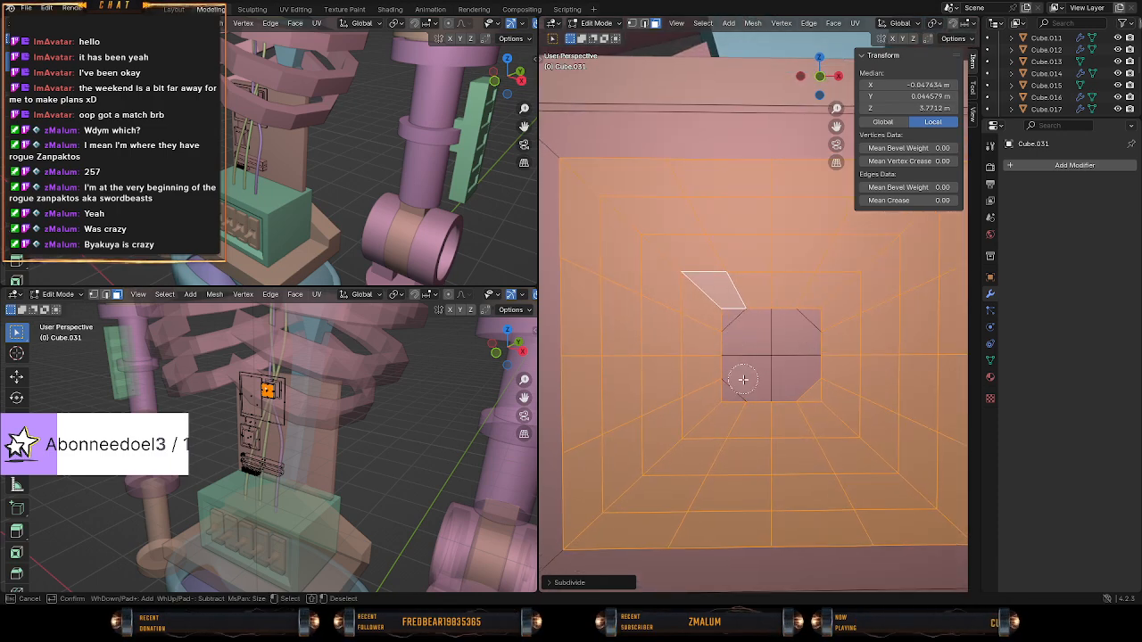
key("Escape")
scroll(798, 374, "down", 1)
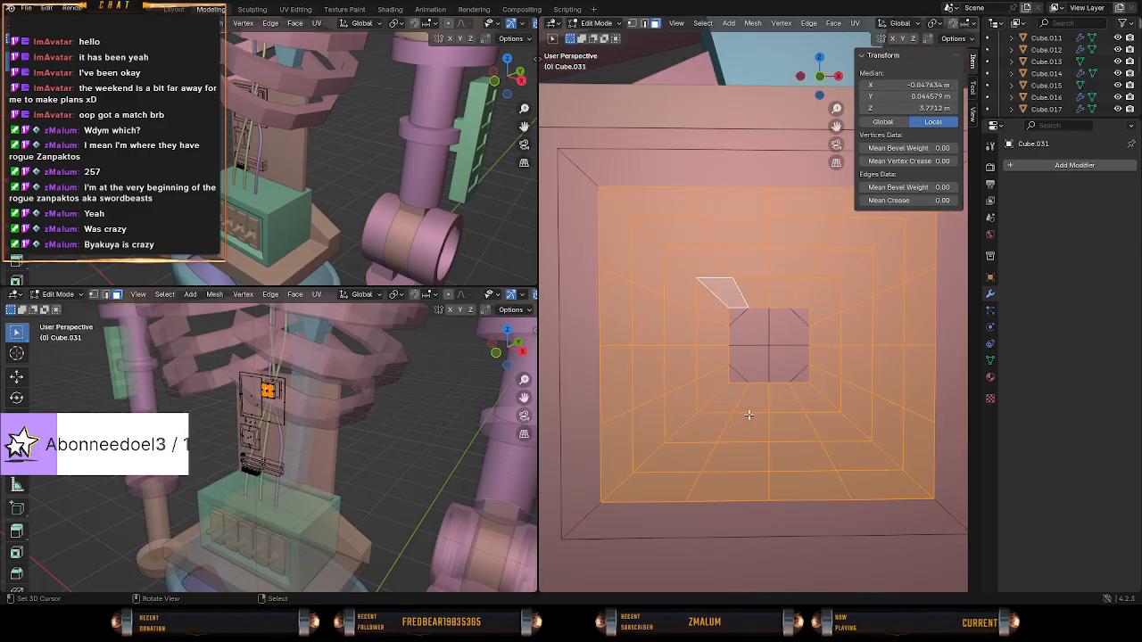
key("c")
middle_click_drag(759, 413, 742, 468)
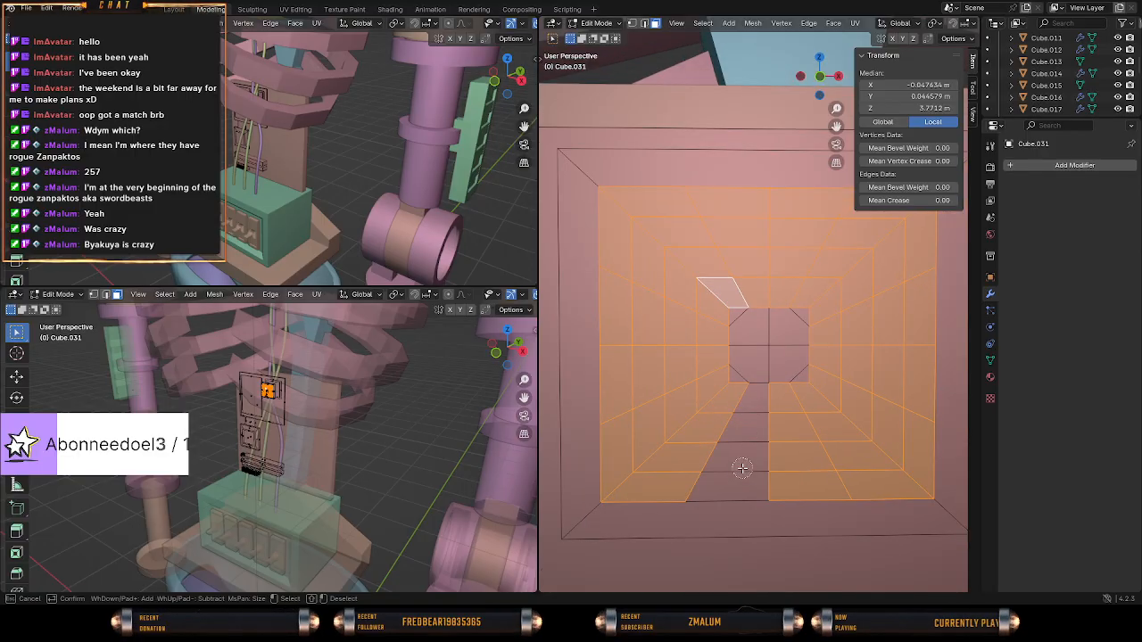
middle_click_drag(810, 399, 879, 490)
middle_click_drag(829, 355, 923, 379)
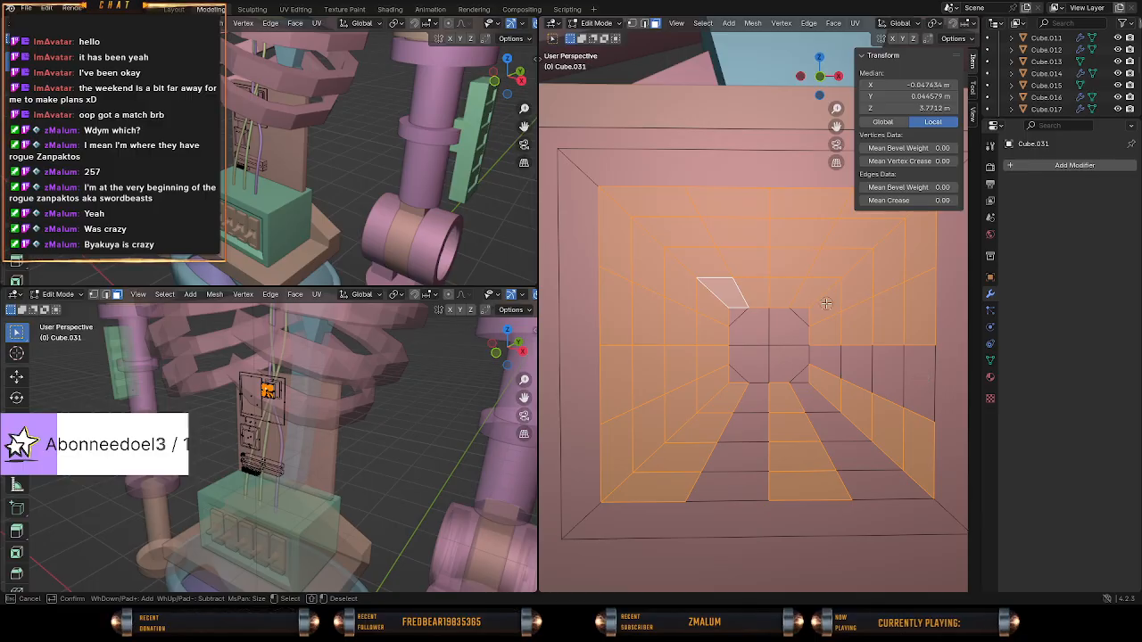
middle_click_drag(823, 310, 902, 267)
left_click(865, 330)
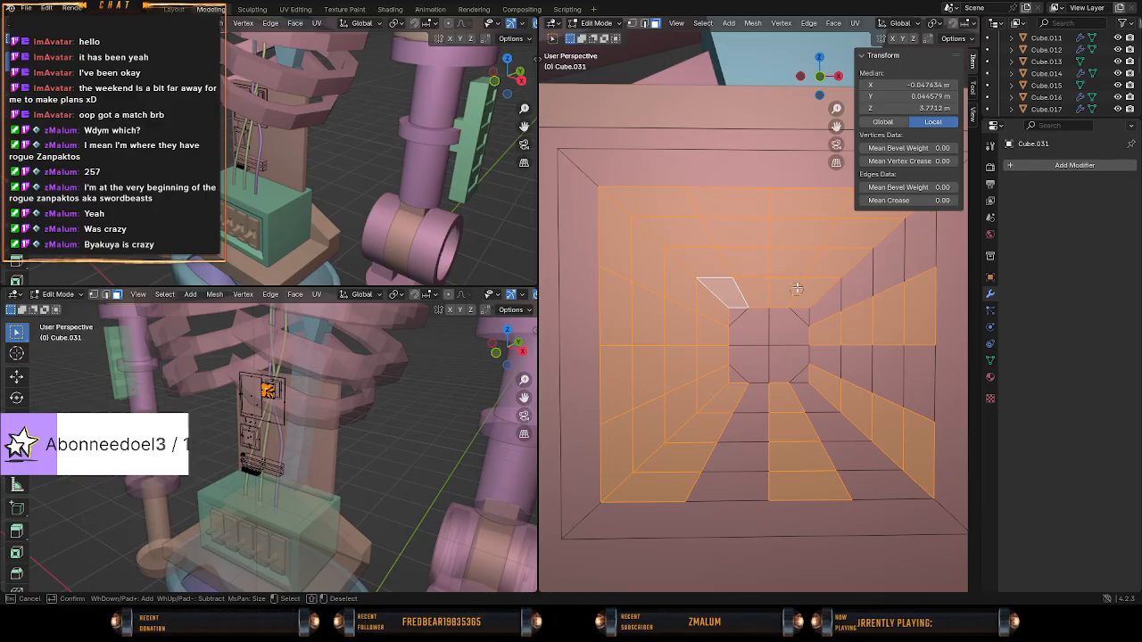
middle_click(787, 226)
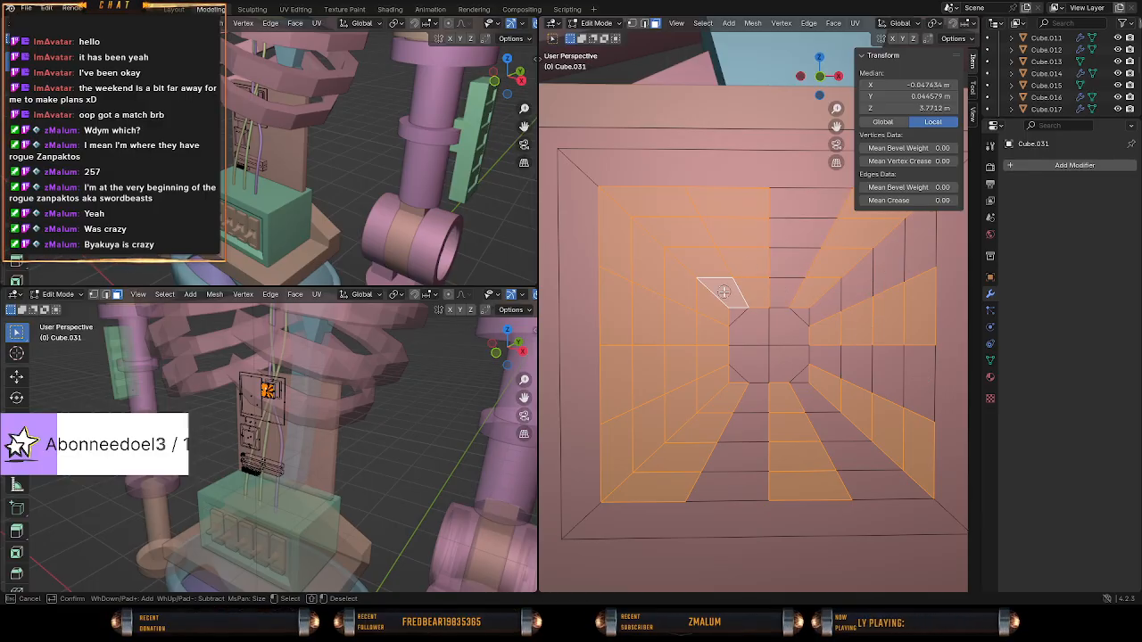
mouse_move(724, 292)
middle_mouse_down()
mouse_move(696, 255)
mouse_move(664, 280)
middle_mouse_up()
middle_click_drag(715, 339, 637, 330)
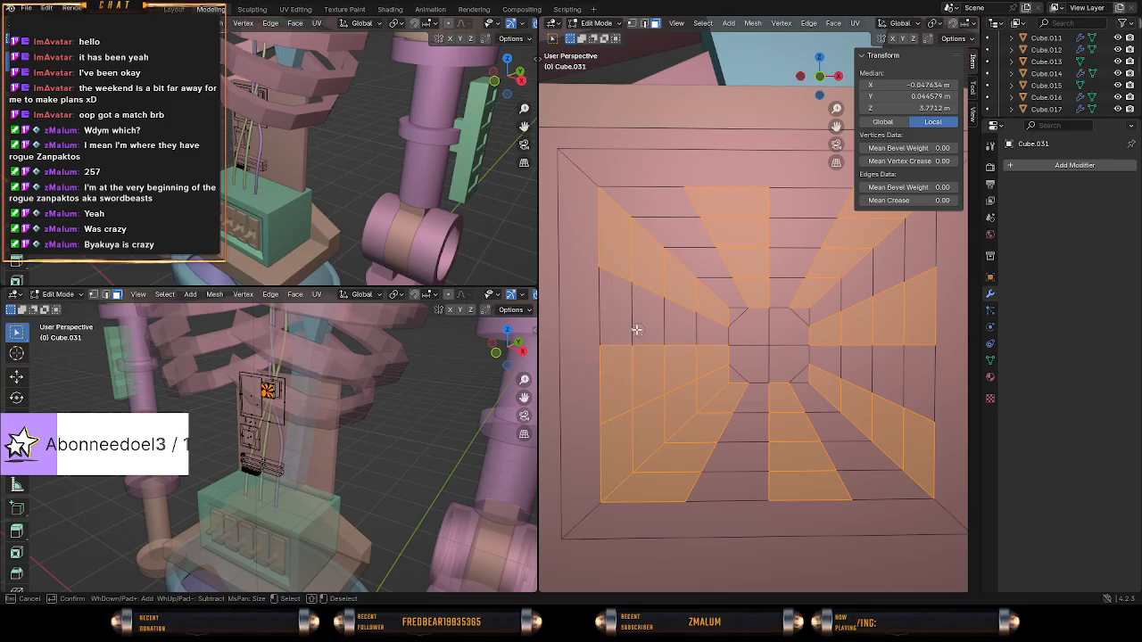
middle_click_drag(714, 389, 619, 449)
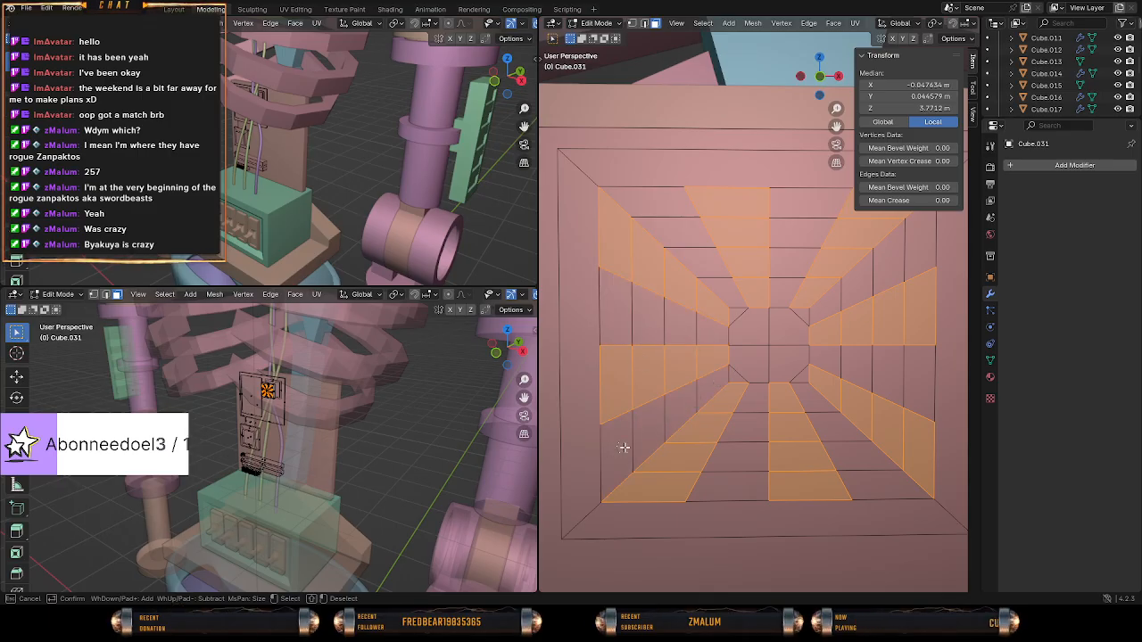
right_click(619, 449)
Delete the faces of the selected alternating radial strips to open gaps in the slab's outer side.
scroll(673, 424, "down", 1)
middle_click_drag(673, 424, 720, 375)
key("x")
left_click(746, 381)
key("ctrl+z")
key("x")
left_click(714, 405)
key("Tab")
middle_click_drag(748, 385, 797, 366)
key("Tab")
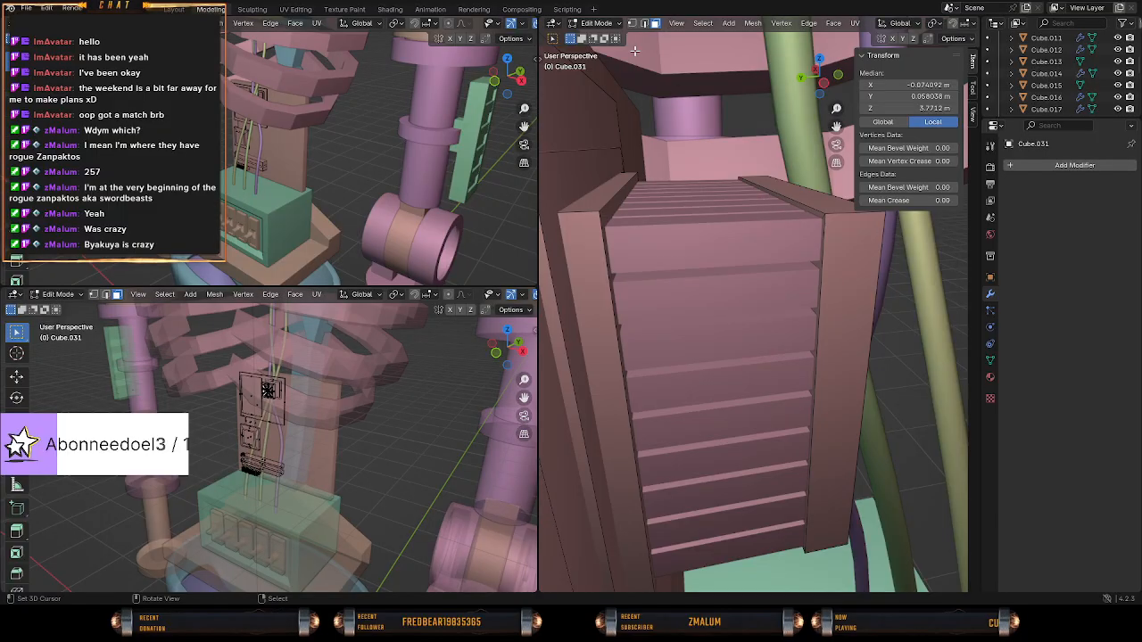
Select the small square centre face on the slab's inner side.
mouse_move(806, 283)
middle_mouse_down()
mouse_move(707, 287)
mouse_move(822, 304)
mouse_move(808, 351)
mouse_move(795, 357)
mouse_move(765, 332)
mouse_move(705, 321)
mouse_move(726, 392)
mouse_move(874, 396)
mouse_move(629, 388)
mouse_move(953, 393)
middle_mouse_up()
key("shift+z")
scroll(821, 377, "down", 4)
key("z")
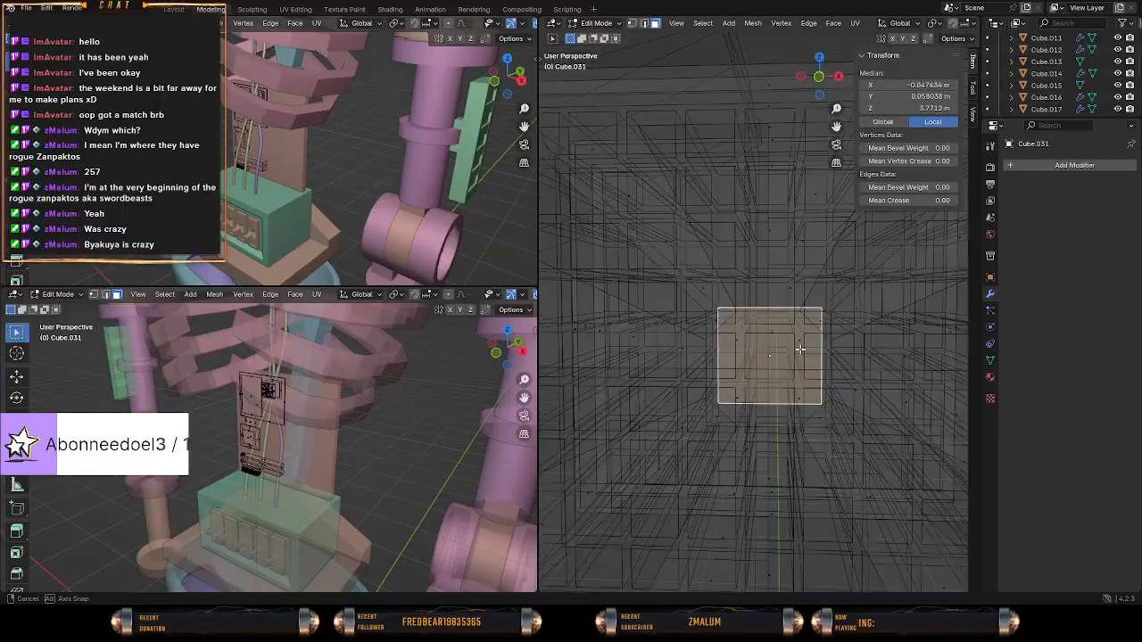
key("z")
middle_click_drag(803, 351, 766, 358)
scroll(818, 359, "down", 5)
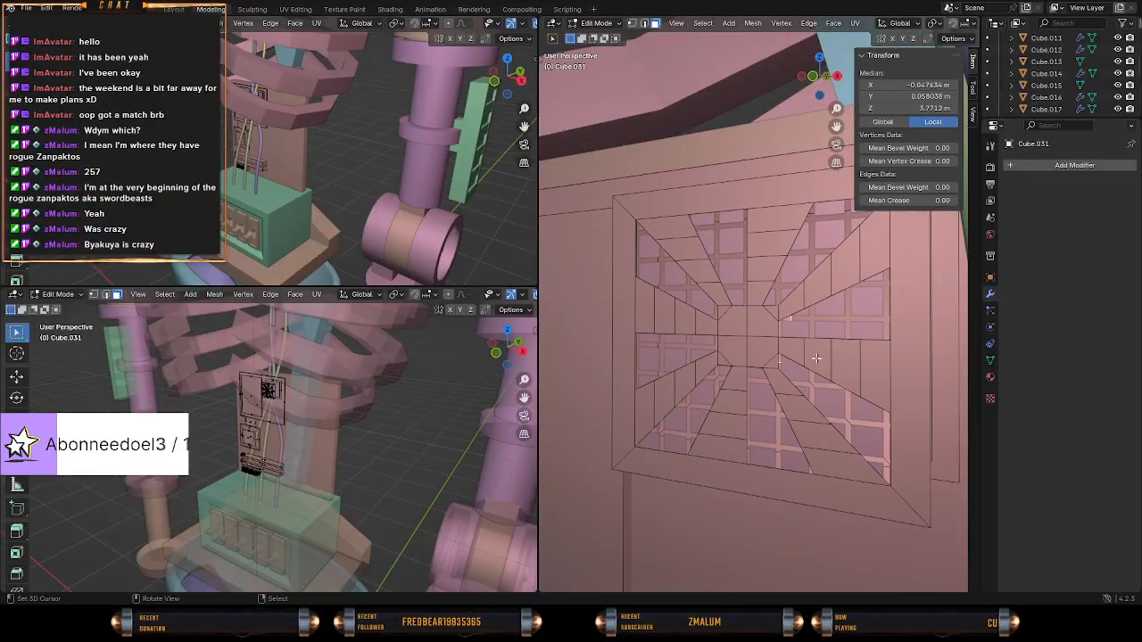
Select the vertices along the slab's inner side and move them about -0.0004 m along the global Y axis.
key("z")
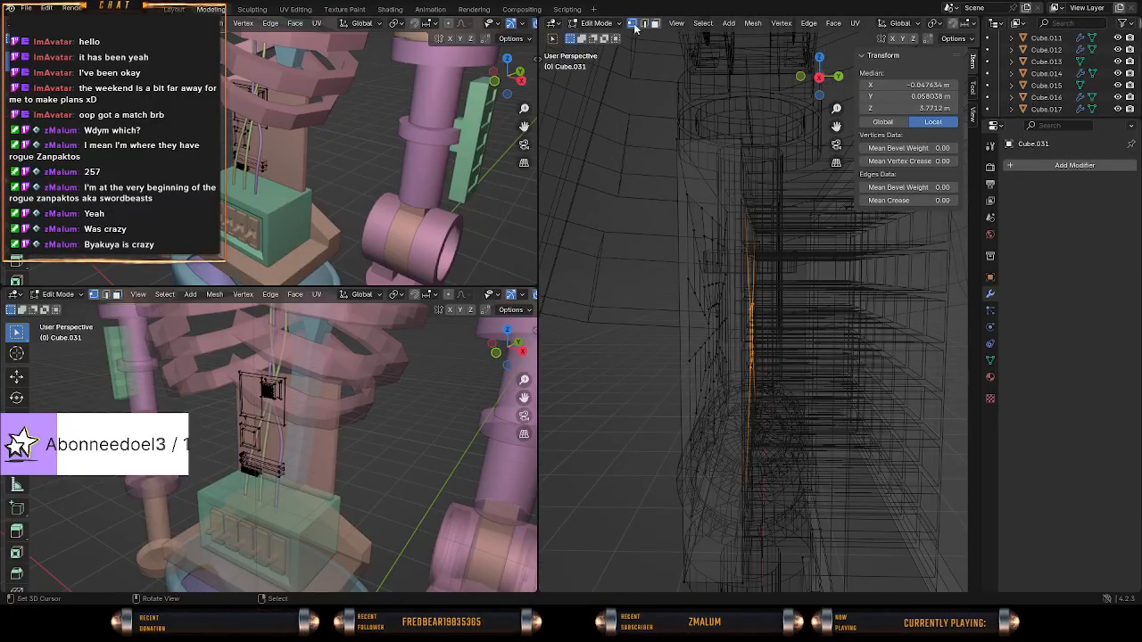
key("KP_3")
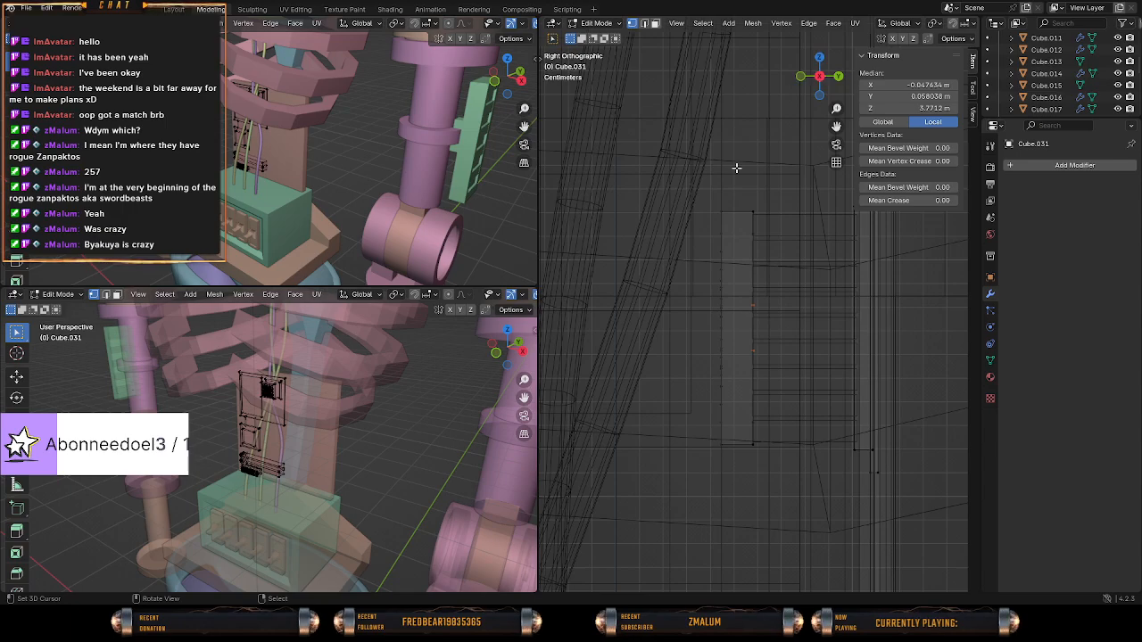
key("b")
left_click_drag(742, 198, 790, 492)
key("z")
middle_click_drag(796, 431, 858, 398)
key("g")
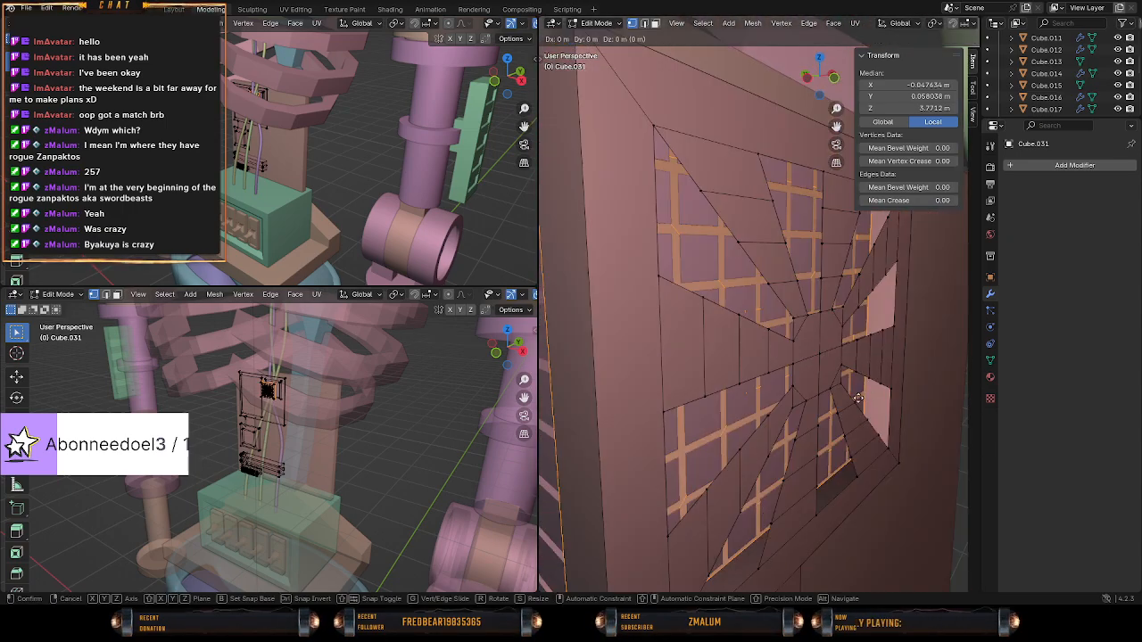
key("y")
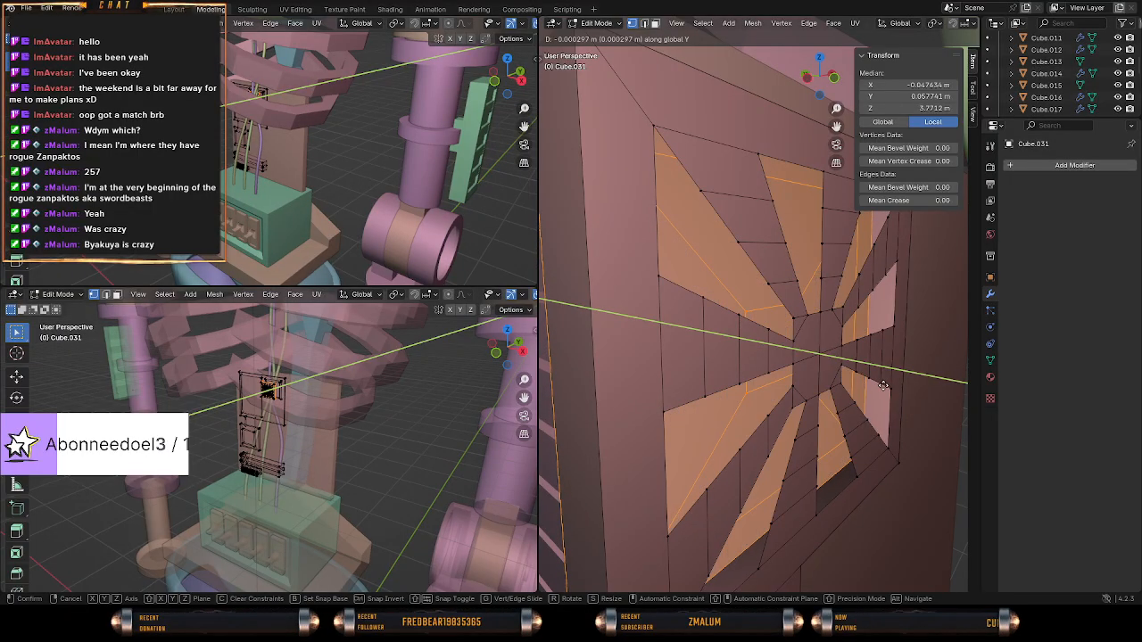
left_click(885, 385)
middle_click_drag(886, 384, 756, 373)
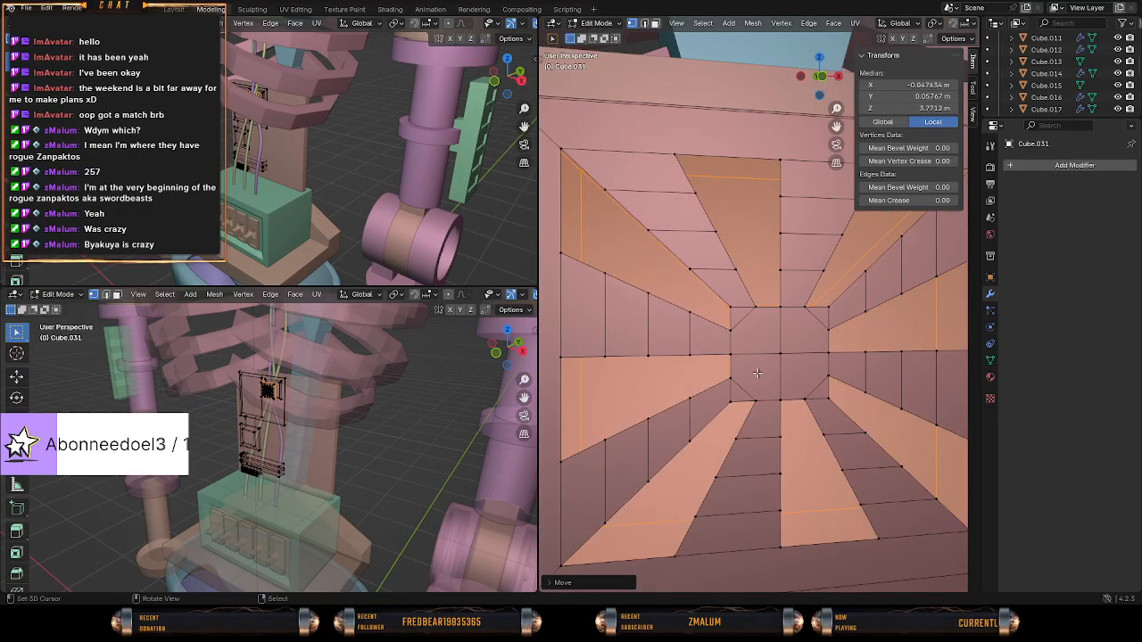
key("KP_1")
key("z")
left_click(689, 375)
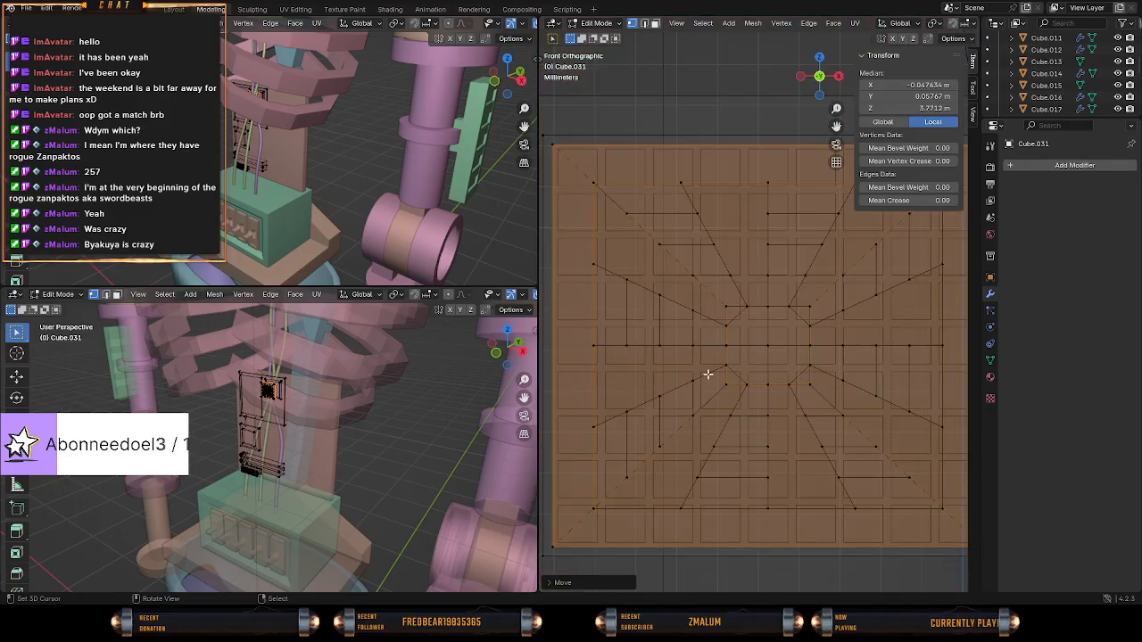
scroll(708, 374, "down", 2)
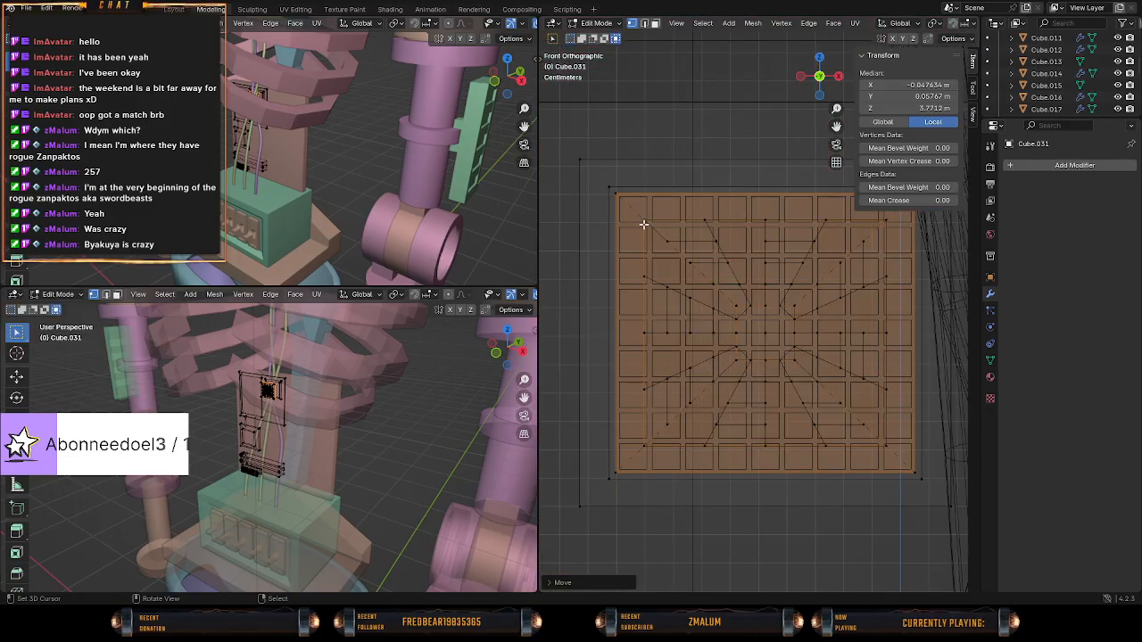
key("c")
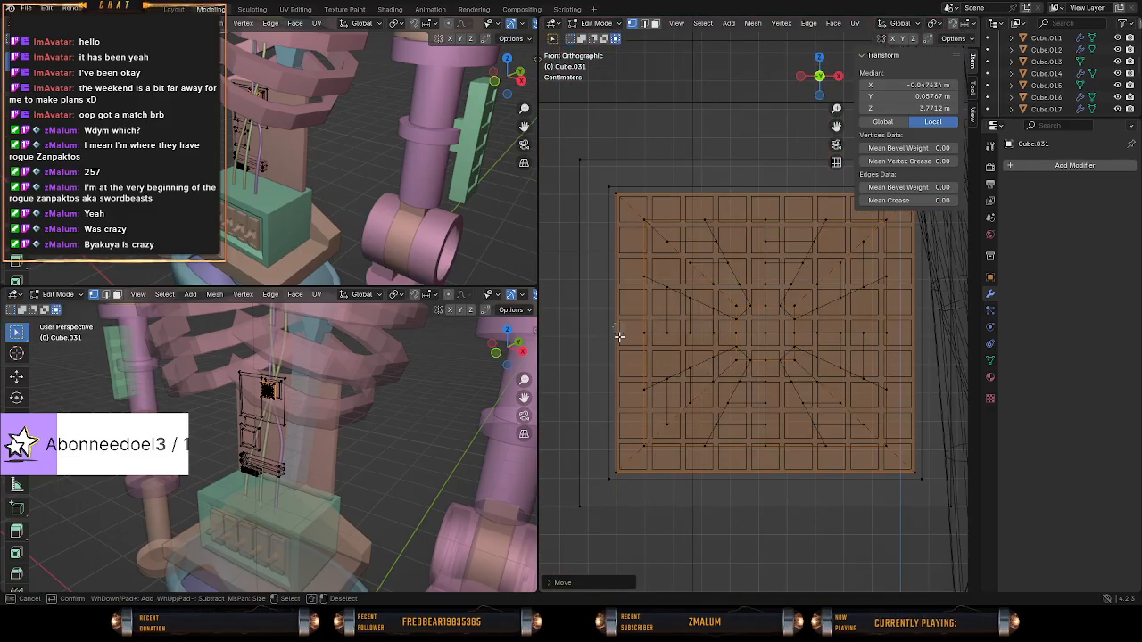
key("Escape")
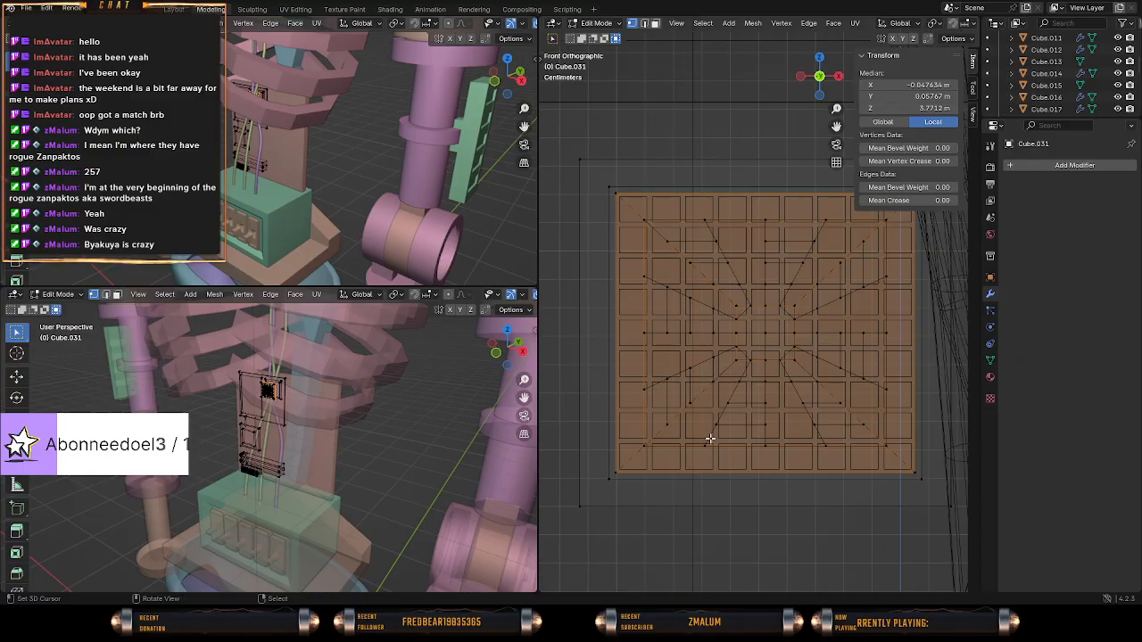
Switch to face selection and select the upper trapezoid face and an adjacent side trapezoid face on the slab's inner side.
middle_click_drag(776, 482, 598, 293)
key("c")
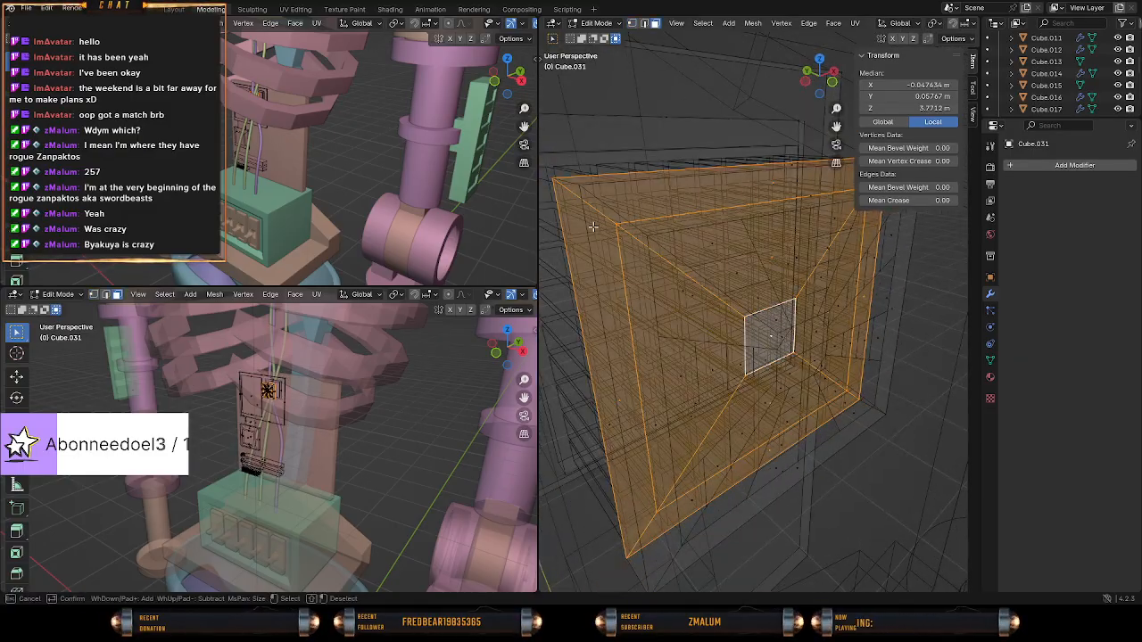
key("Escape")
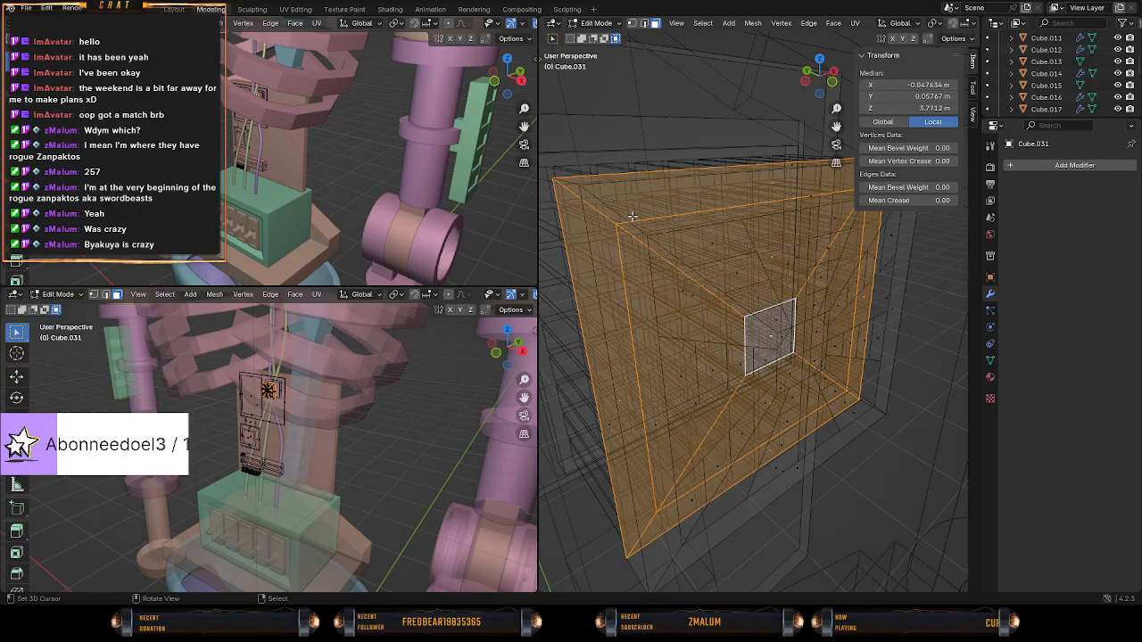
middle_click_drag(609, 193, 630, 215)
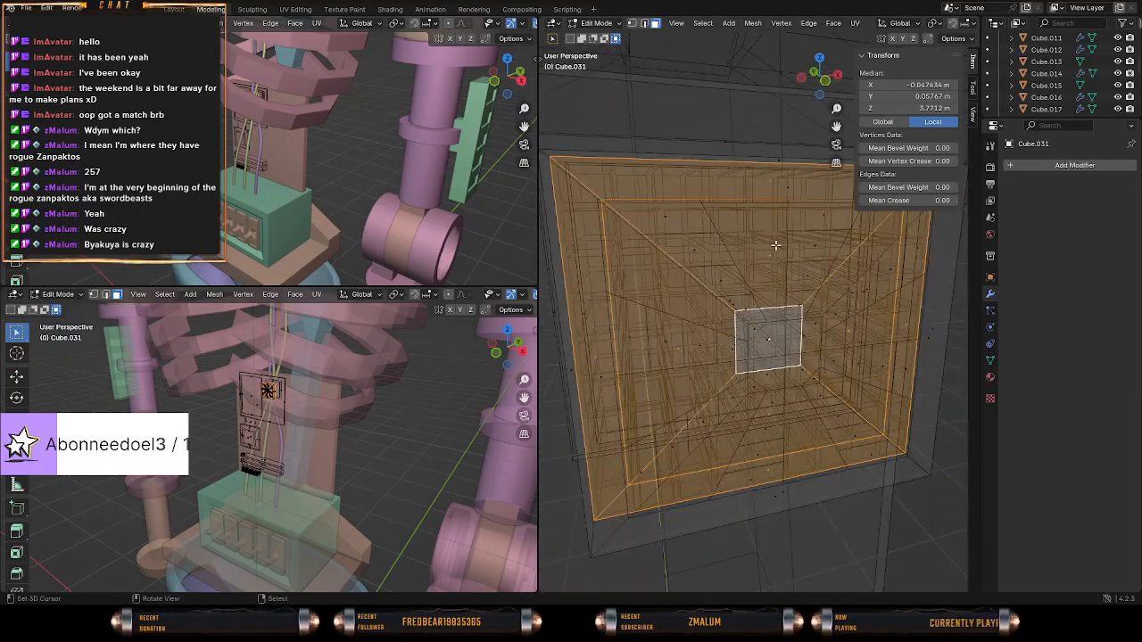
left_click(777, 244)
middle_click_drag(826, 284, 828, 342)
left_click(828, 344, "shift")
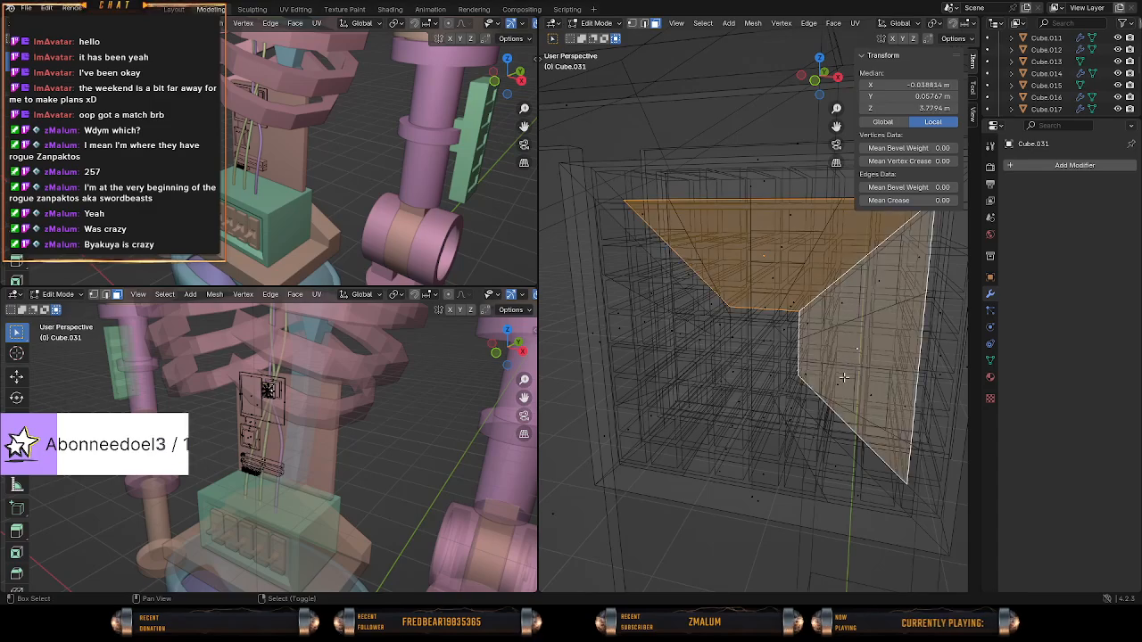
left_click(834, 403, "shift")
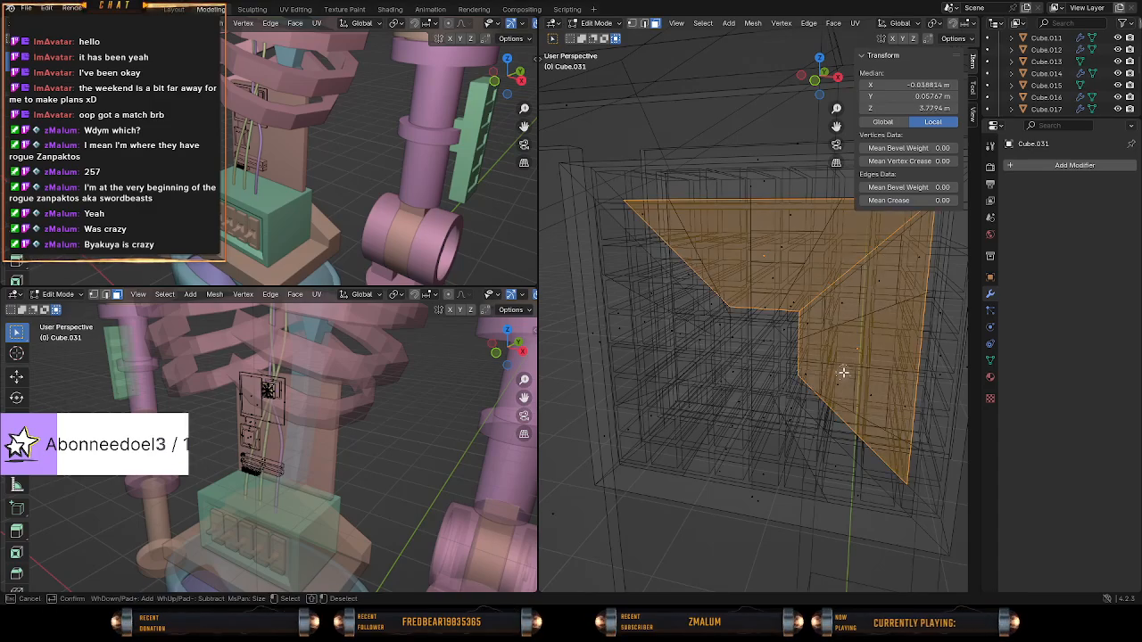
mouse_move(843, 372)
middle_mouse_down()
mouse_move(824, 360)
mouse_move(782, 367)
mouse_move(770, 334)
mouse_move(872, 330)
mouse_move(816, 327)
middle_mouse_up()
Add the two remaining trapezoid faces around the inner side's centre square to the selection.
key("z")
left_click(846, 329)
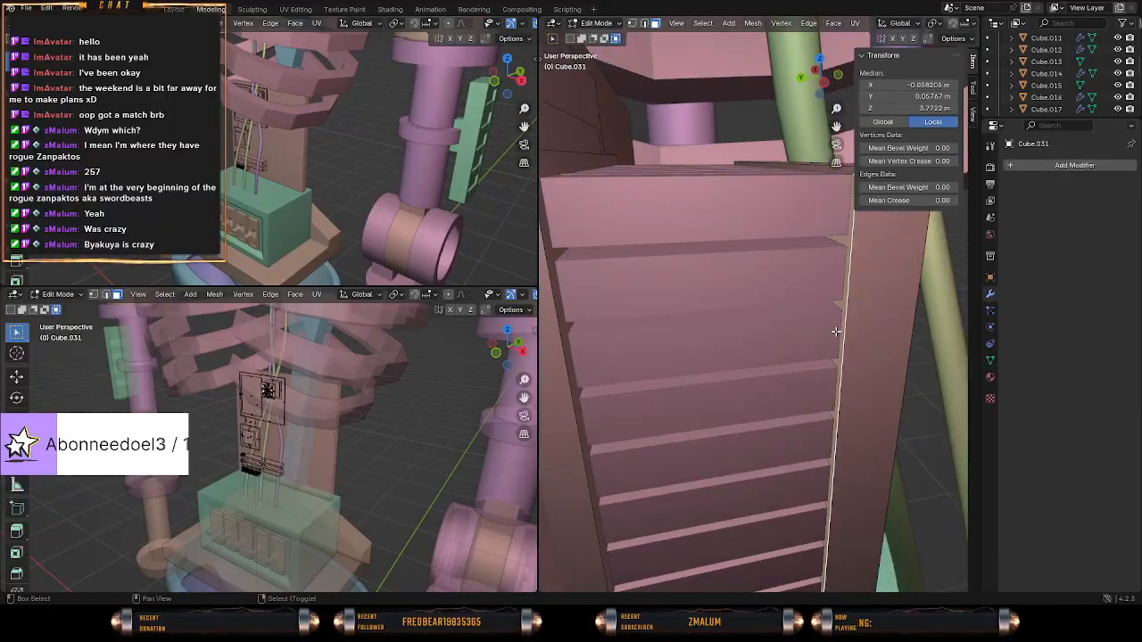
key("shift+z")
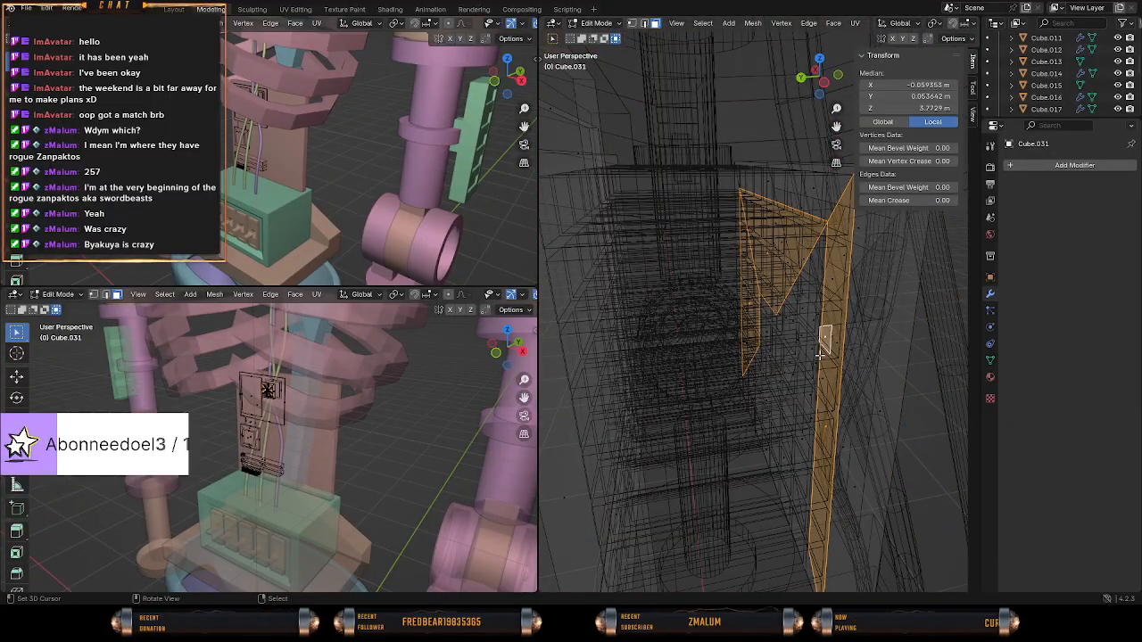
left_click(821, 355, "ctrl")
key("shift+z")
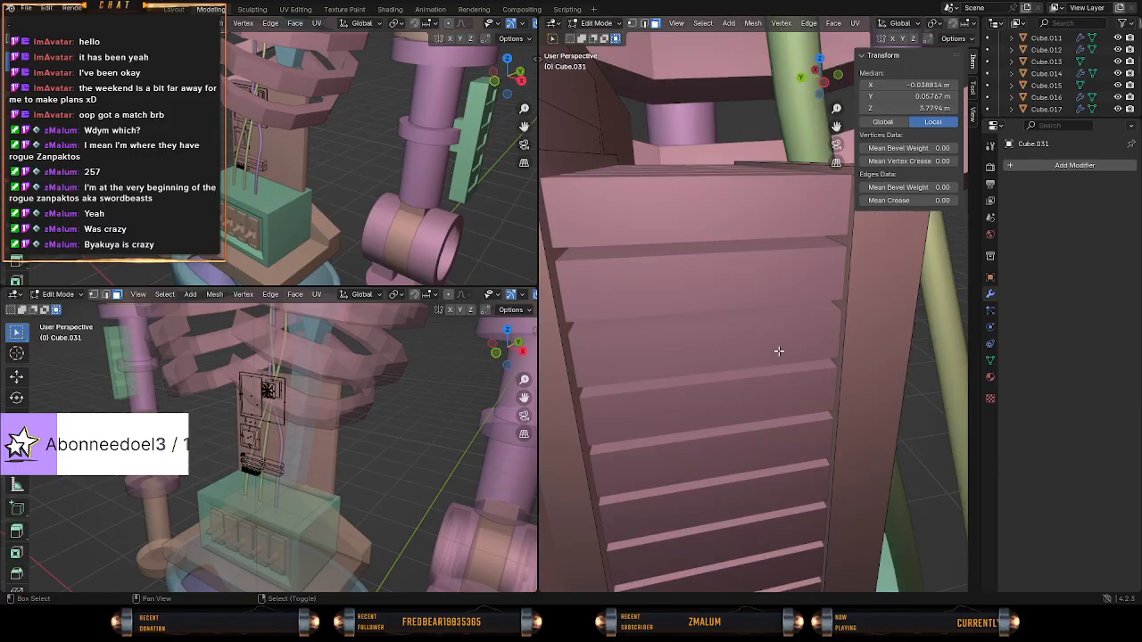
key("shift+z")
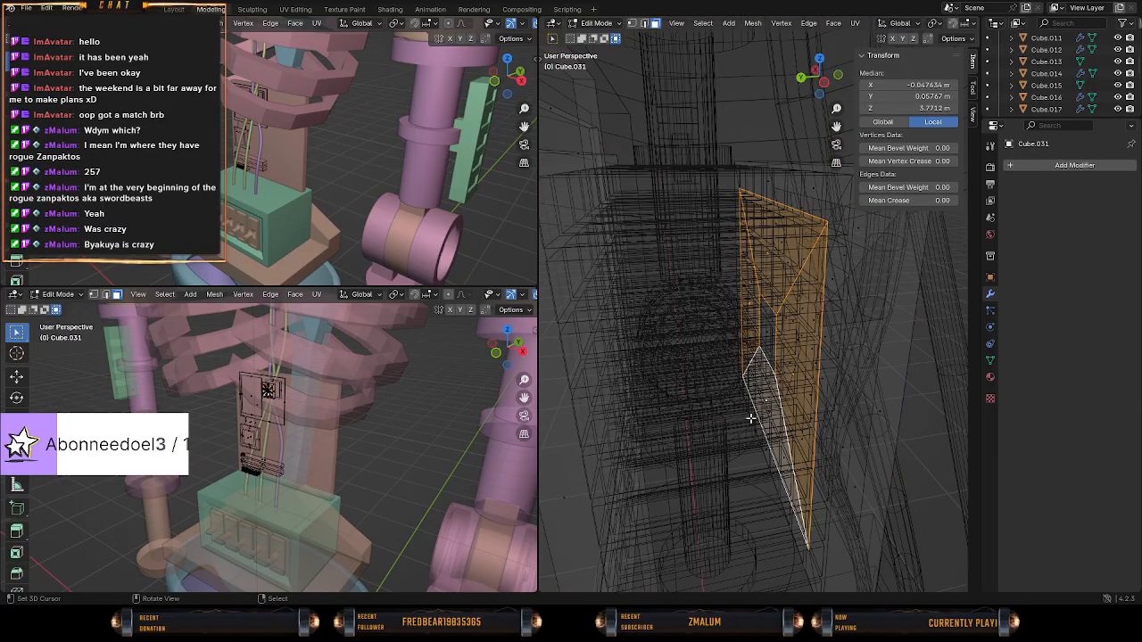
Subdivide the four selected trapezoid faces on the slab's inner side once.
middle_click_drag(751, 419, 746, 350)
right_click(745, 350)
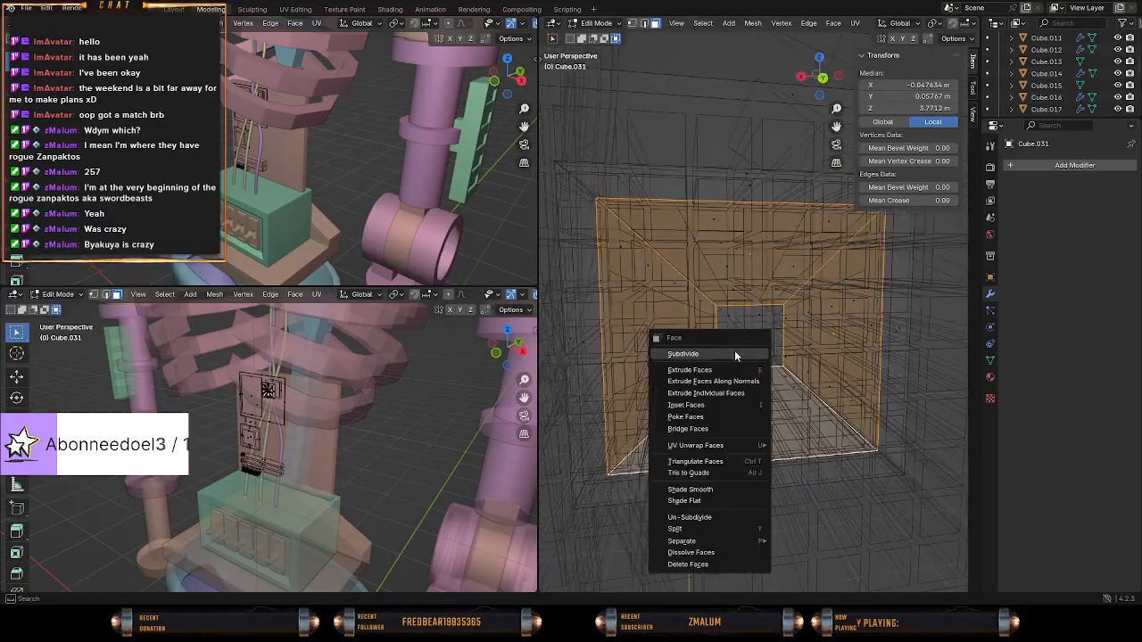
left_click(735, 353)
Deselect the faces of the small centre square, keeping only the surrounding trapezoid faces selected on the inner side.
key("c")
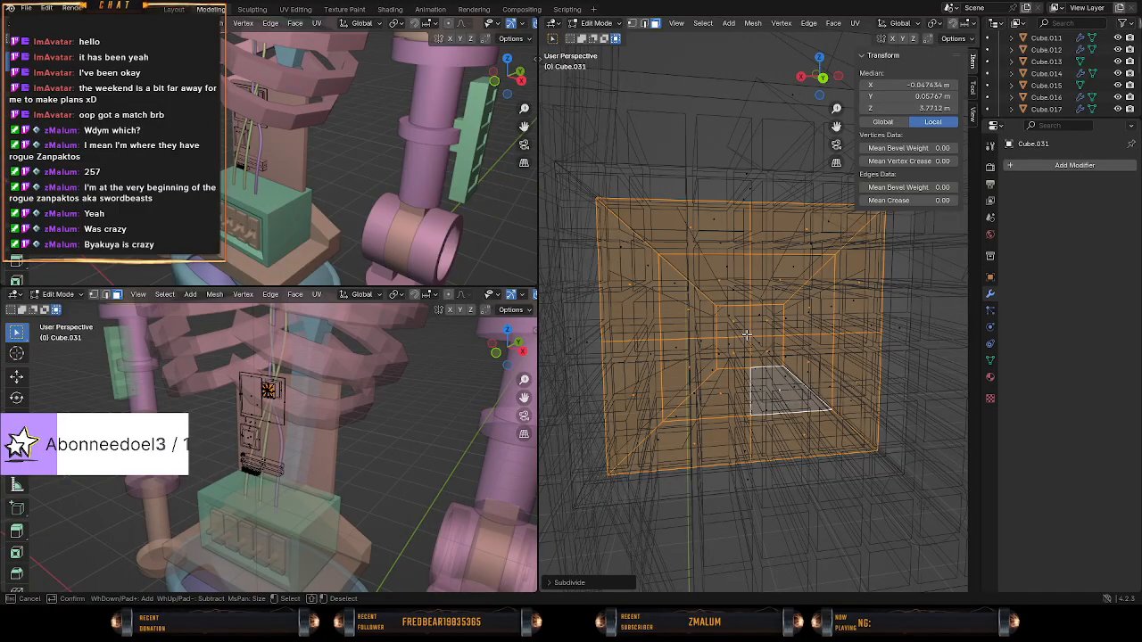
key("Escape")
mouse_move(751, 335)
middle_mouse_down()
mouse_move(749, 347)
mouse_move(780, 351)
mouse_move(768, 350)
middle_mouse_up()
key("c")
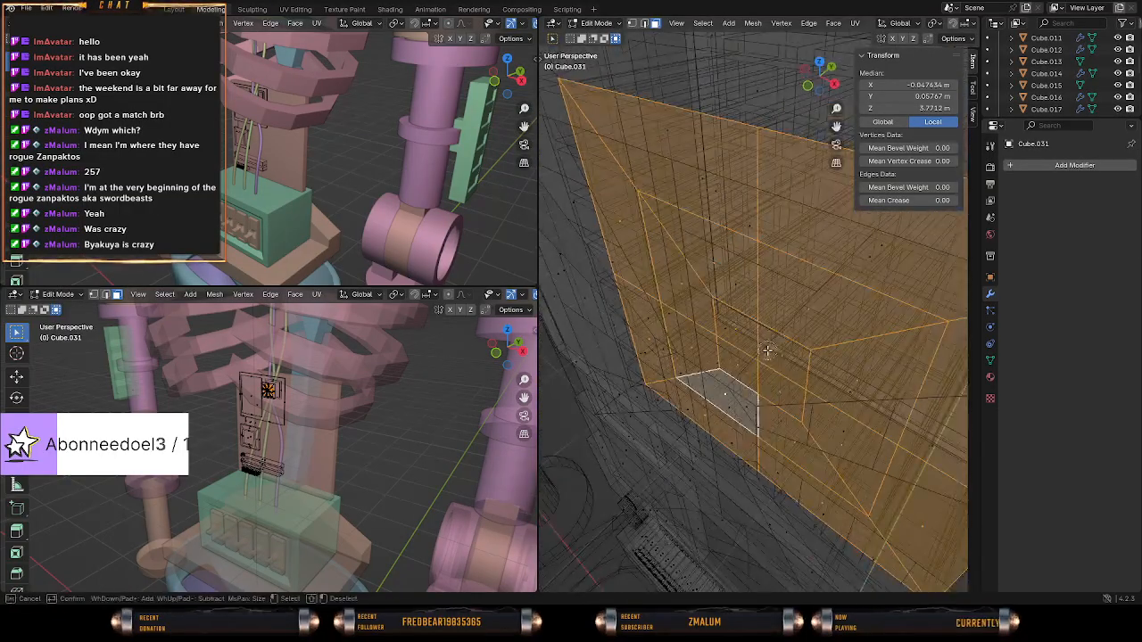
key("Escape")
right_click(743, 343, "shift")
right_click(774, 353, "shift")
right_click(775, 378, "shift")
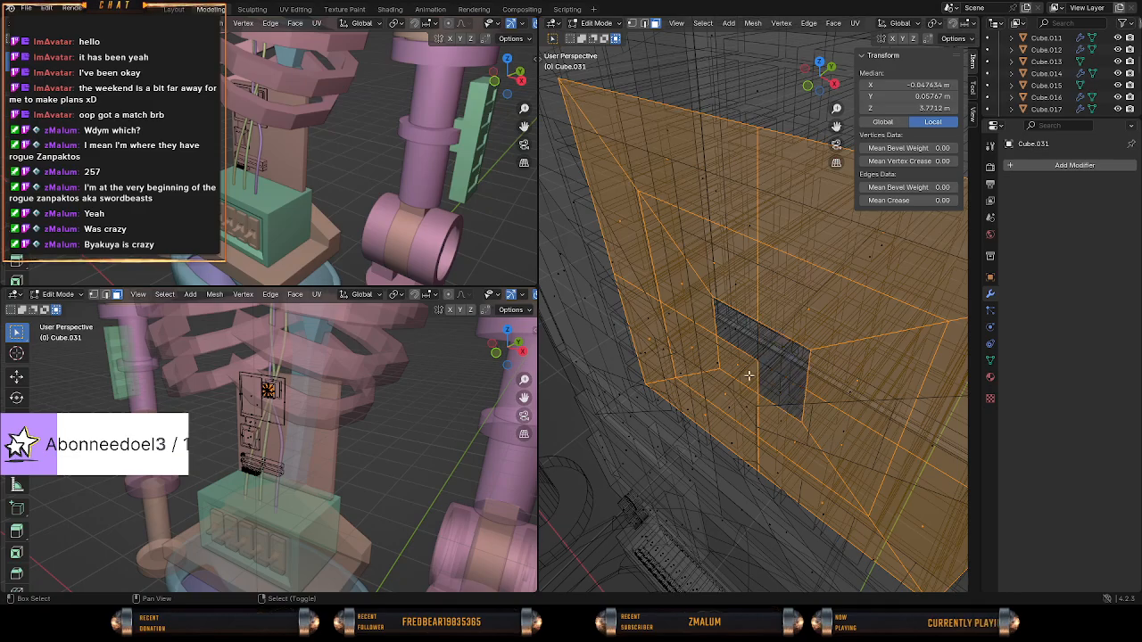
right_click(743, 370, "shift")
Subdivide the selected faces surrounding the inner side's centre square a second time.
middle_click_drag(726, 356, 782, 319)
scroll(778, 317, "down", 2)
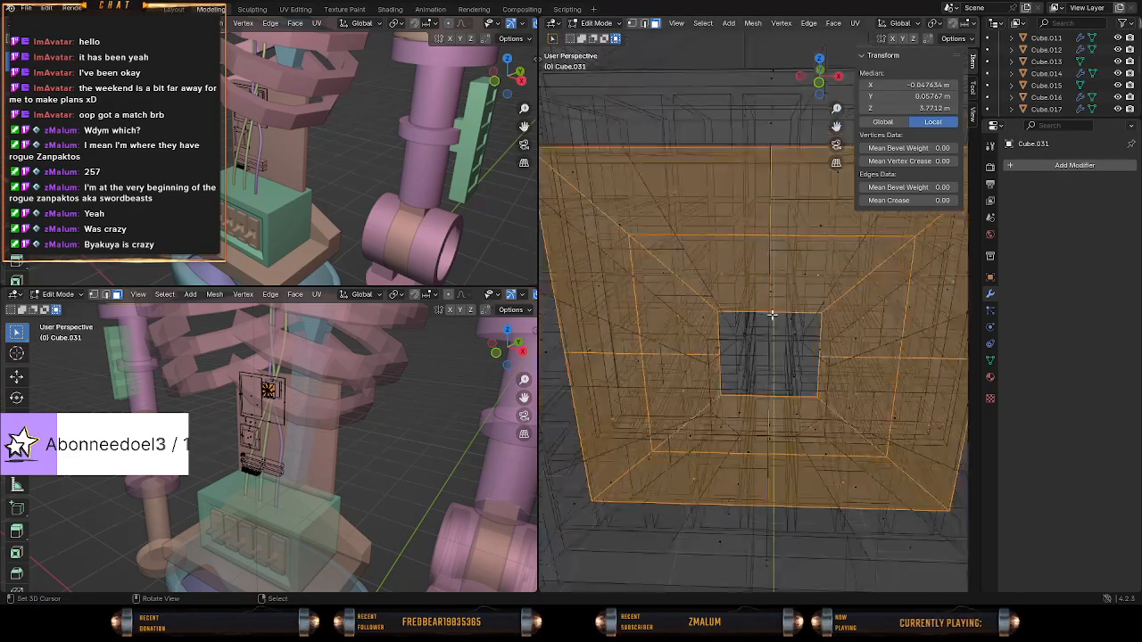
right_click(748, 287)
left_click(724, 283)
Deselect the slab's inner-side faces visible through the outer side's radial openings, keeping only the alternating wedges selected.
key("c")
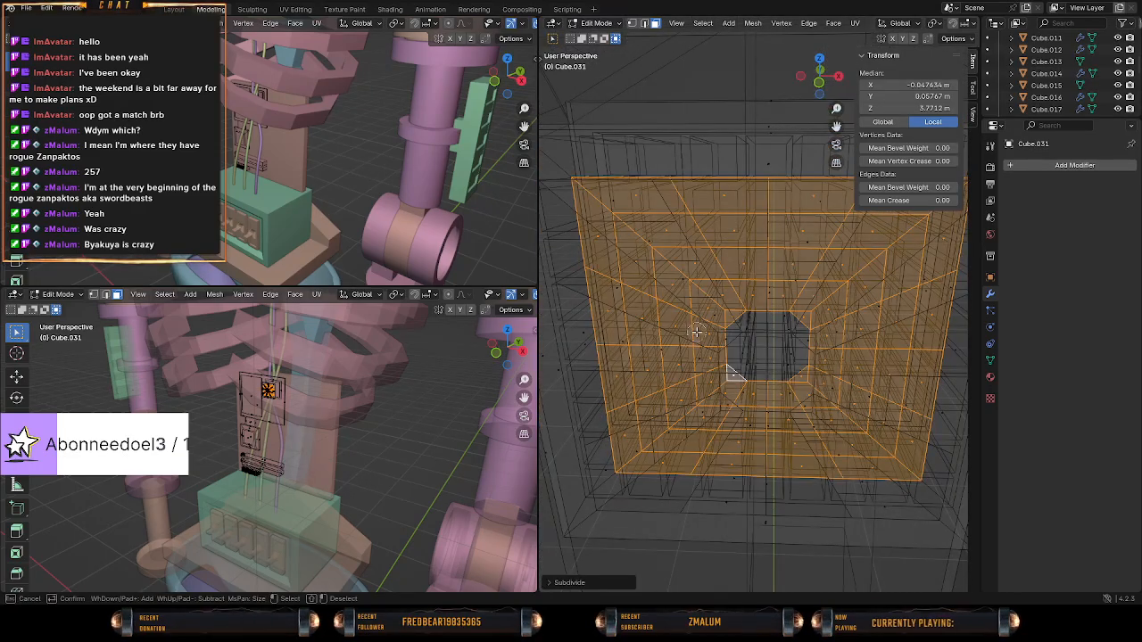
key("Escape")
key("z")
mouse_move(759, 359)
middle_mouse_down()
mouse_move(762, 335)
mouse_move(786, 366)
middle_mouse_up()
left_click(802, 346)
key("KP_1")
key("c")
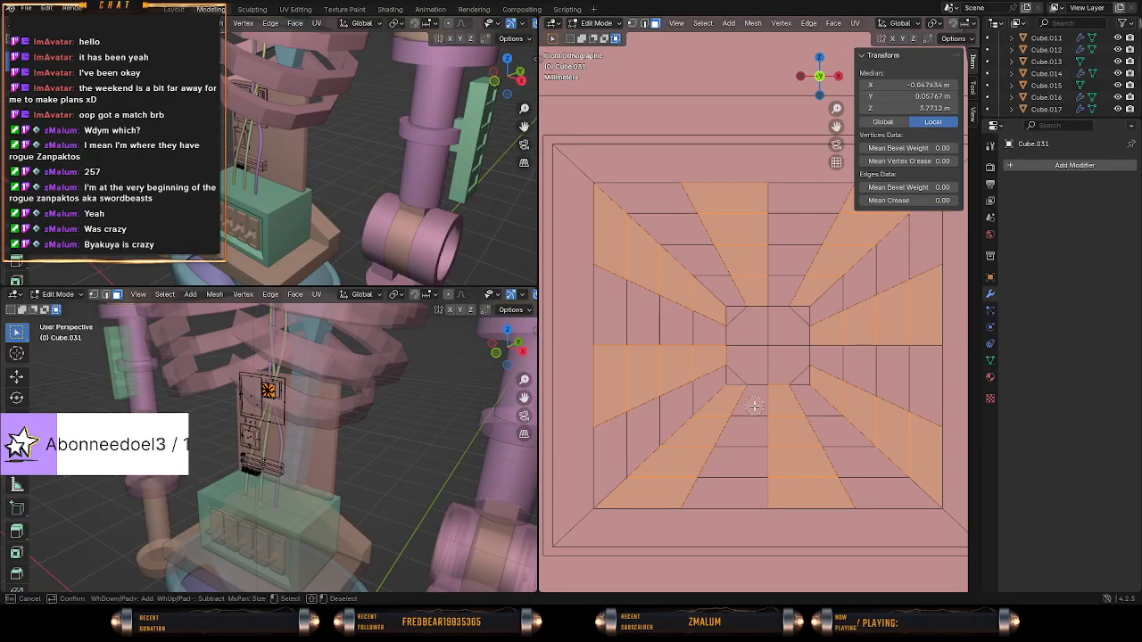
scroll(708, 404, "down", 3)
mouse_move(708, 405)
middle_mouse_down()
mouse_move(687, 375)
mouse_move(664, 475)
middle_mouse_up()
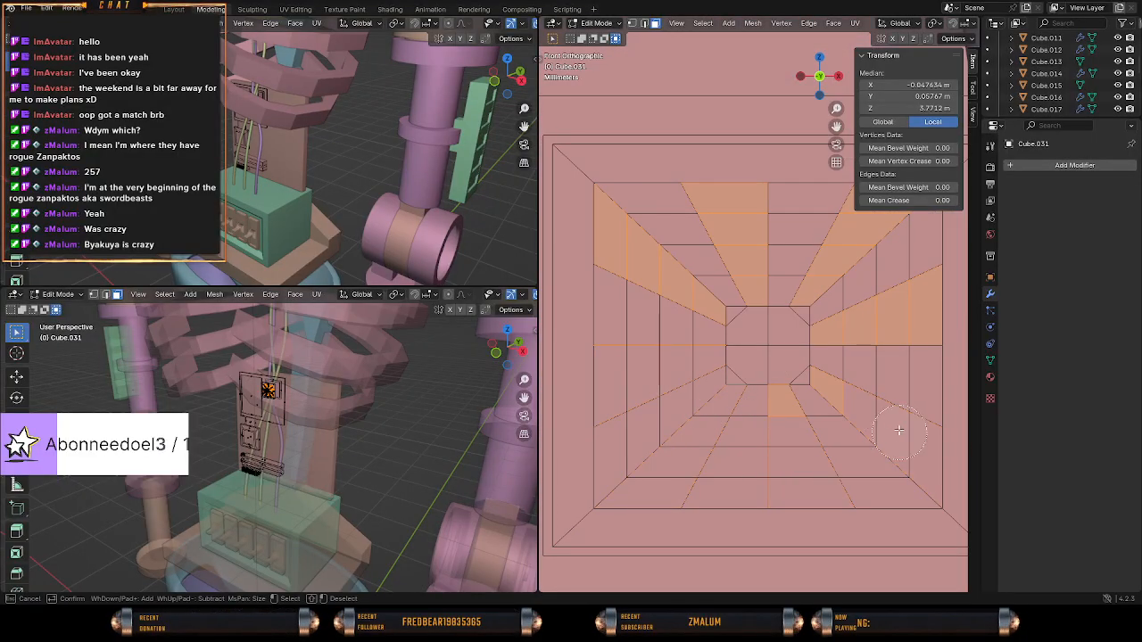
middle_click_drag(898, 430, 891, 319)
mouse_move(812, 312)
middle_mouse_down()
mouse_move(861, 214)
mouse_move(732, 204)
mouse_move(638, 255)
mouse_move(670, 303)
mouse_move(664, 321)
mouse_move(683, 360)
mouse_move(644, 376)
mouse_move(714, 357)
middle_mouse_up()
Deselect the stray small corner faces around the inner side's centre and delete the selected wedge faces.
key("Escape")
key("z")
left_click(613, 362)
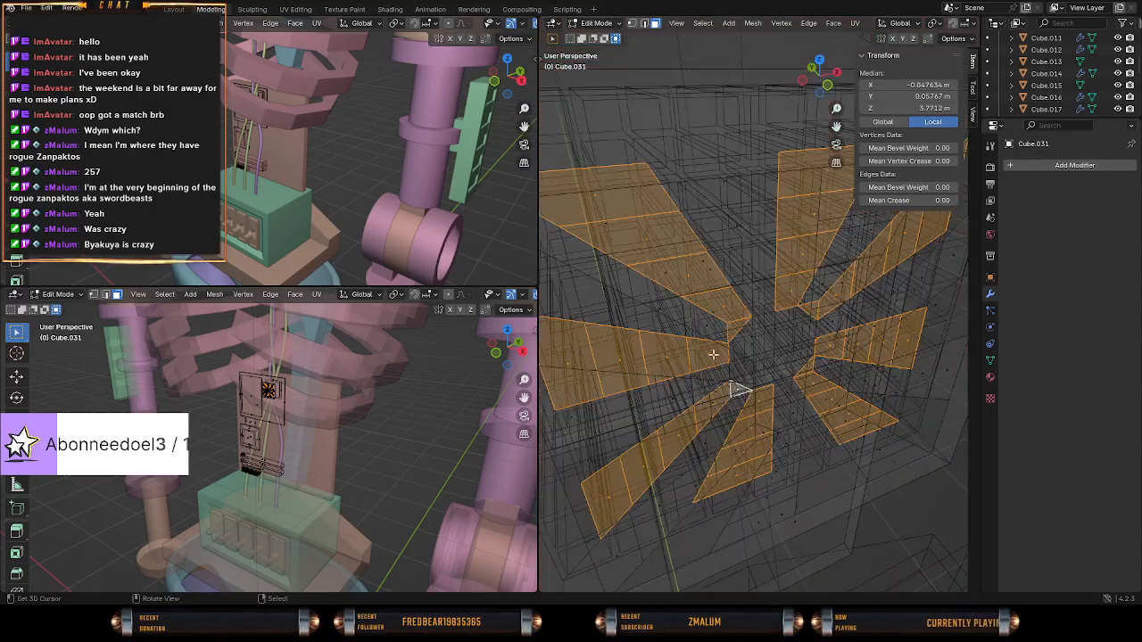
key("c")
key("Escape")
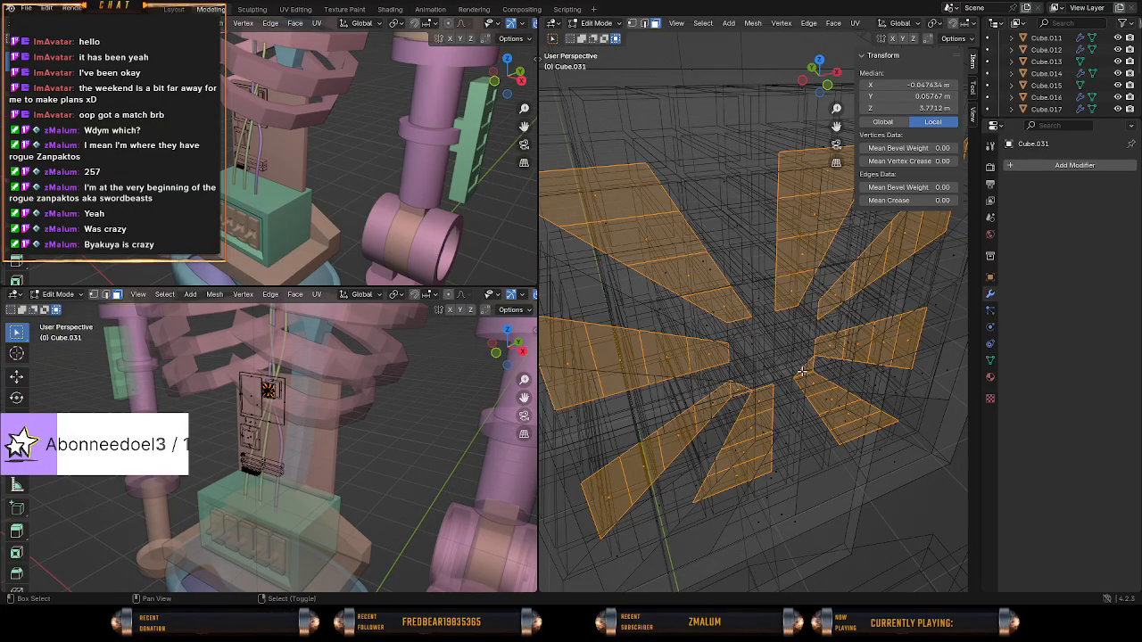
mouse_move(720, 360)
middle_mouse_down()
mouse_move(638, 318)
mouse_move(821, 330)
mouse_move(768, 348)
mouse_move(693, 311)
mouse_move(849, 332)
middle_mouse_up()
key("x")
left_click(623, 315)
key("z")
left_click(759, 327)
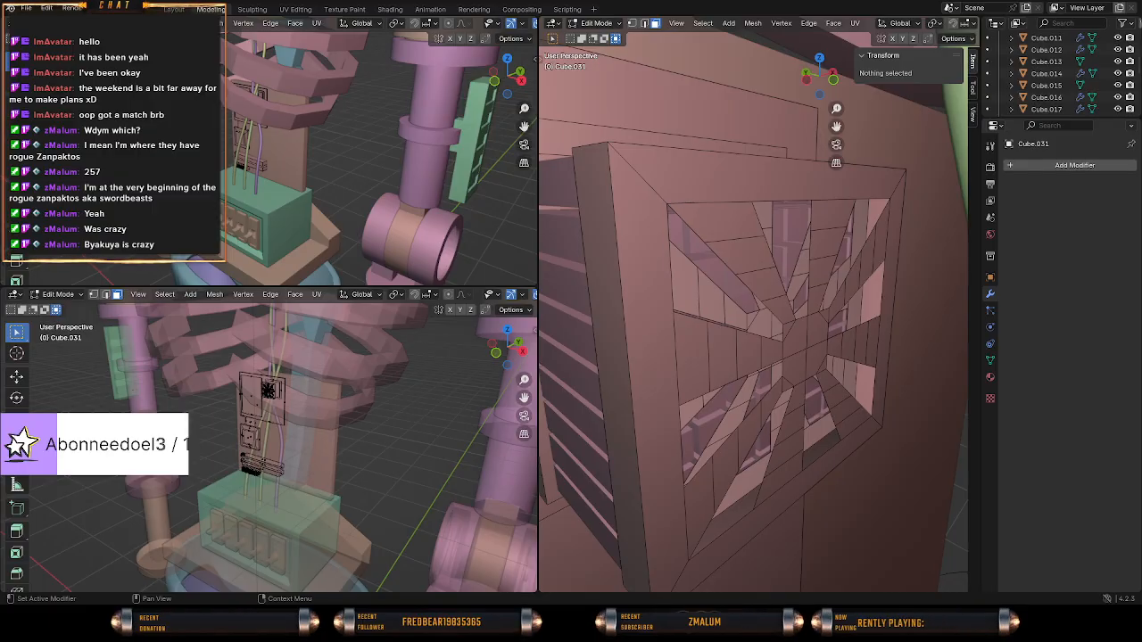
middle_click_drag(754, 393, 709, 420)
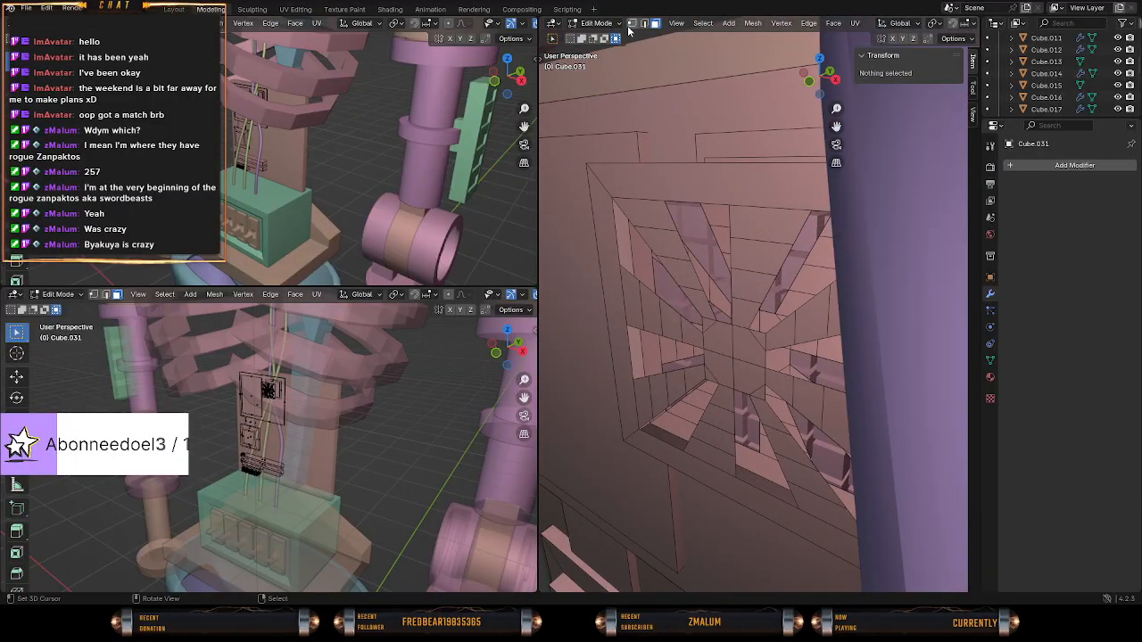
middle_click_drag(582, 304, 719, 352)
Apply both Array modifiers on the block grid behind the slotted slab.
key("Tab")
left_click(720, 351)
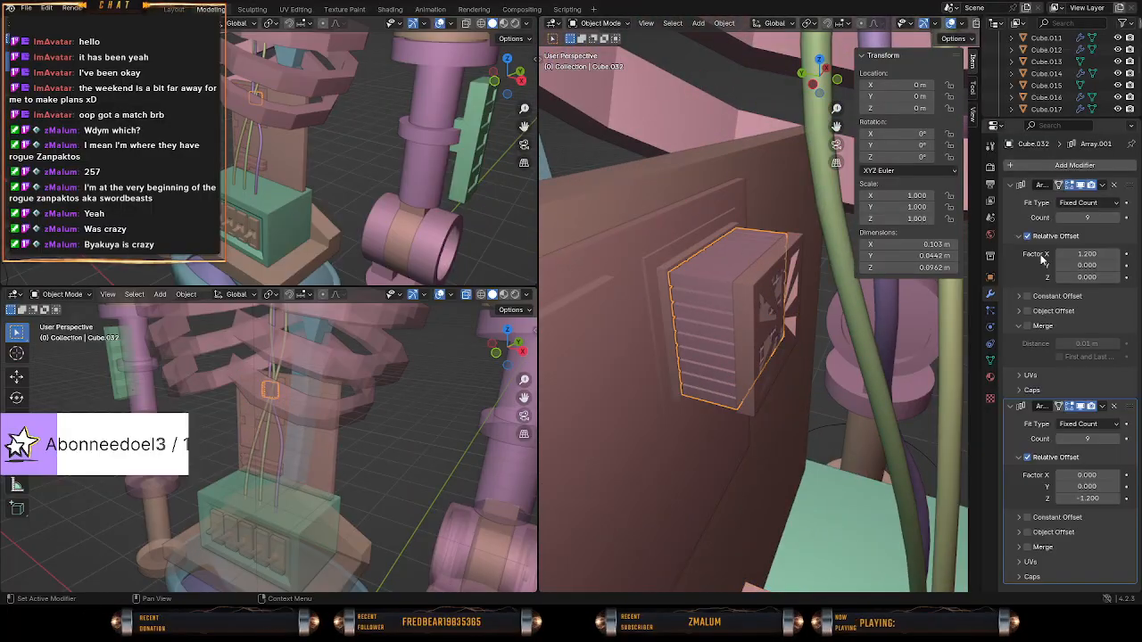
left_click(1103, 186)
left_click(1087, 204)
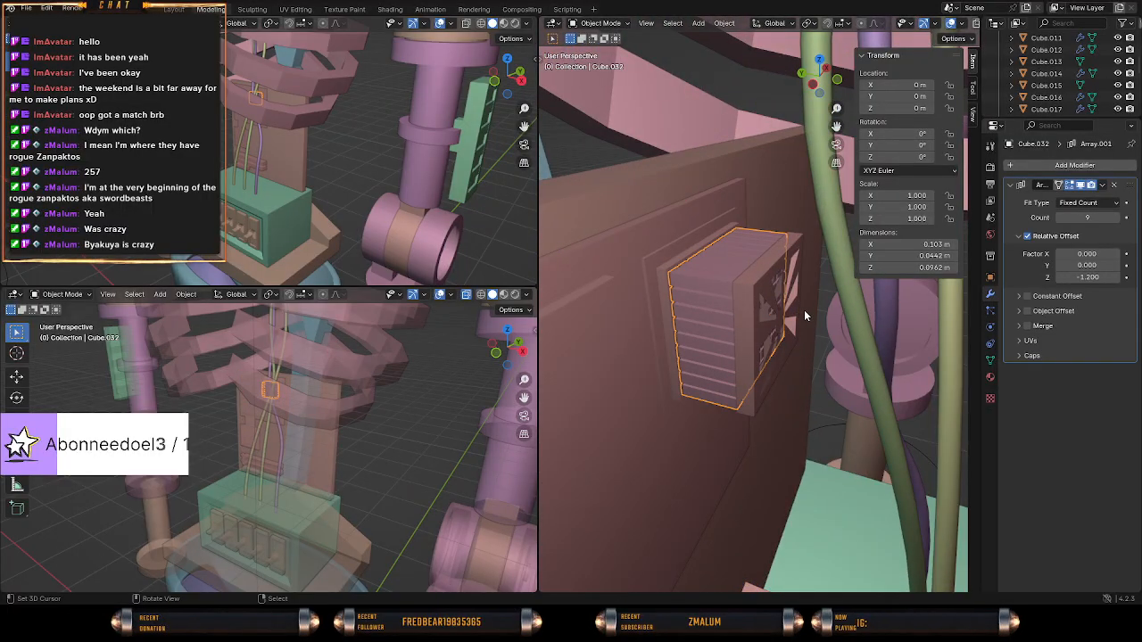
middle_click_drag(804, 315, 729, 304)
left_click(1103, 186)
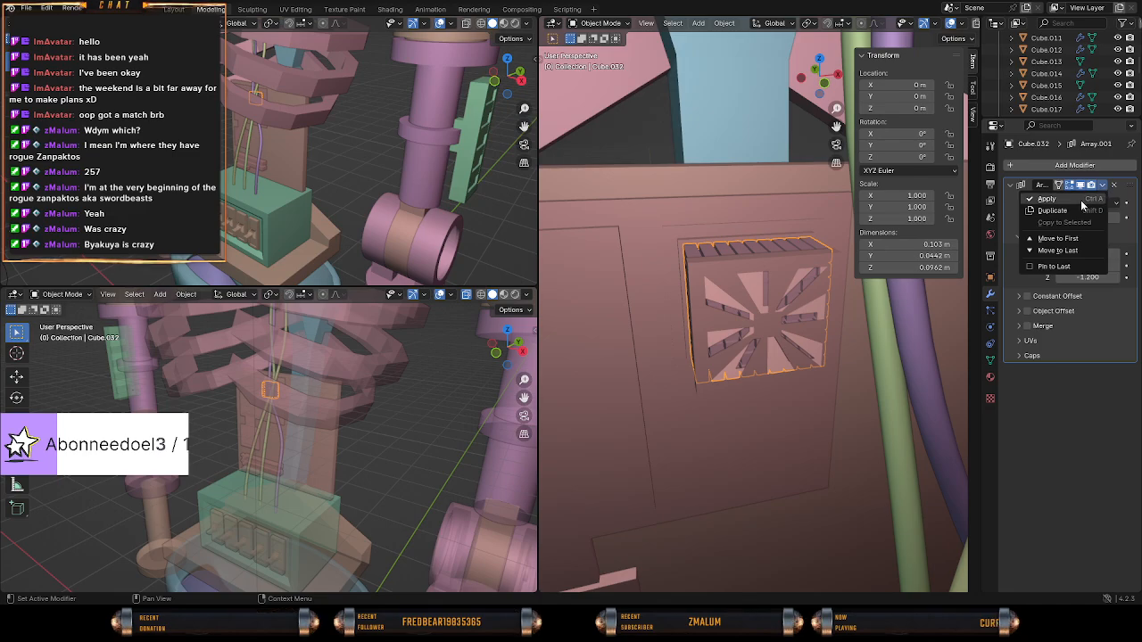
left_click(1082, 203)
Examine the block grid and its radially slotted cover from several angles.
middle_click_drag(831, 286, 714, 331)
key("Tab")
key("Tab")
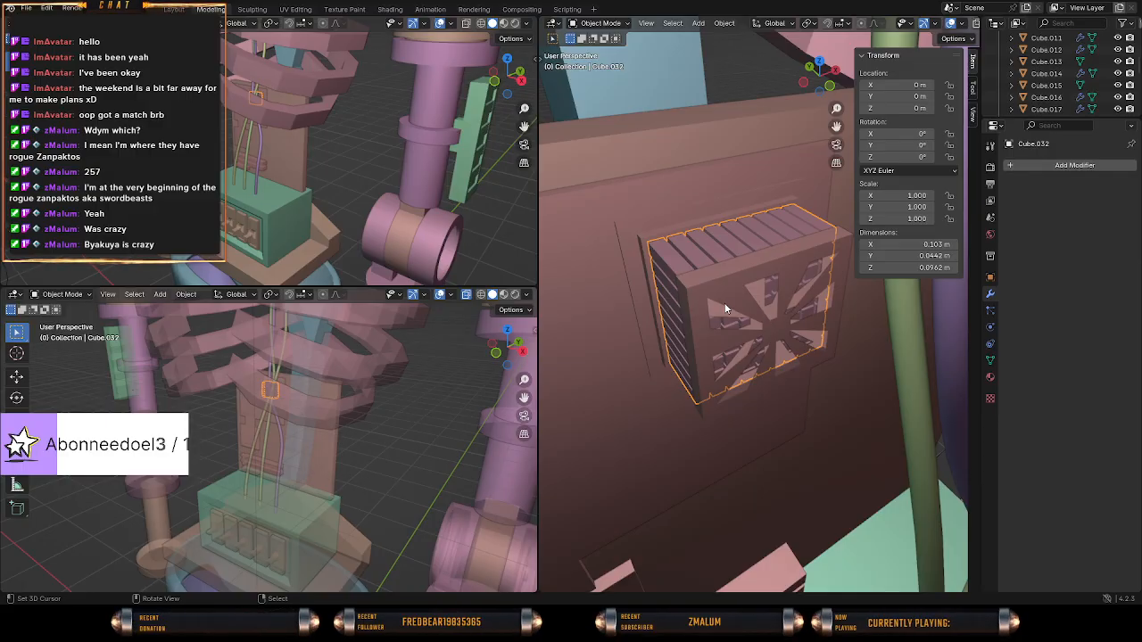
middle_click_drag(726, 308, 668, 324)
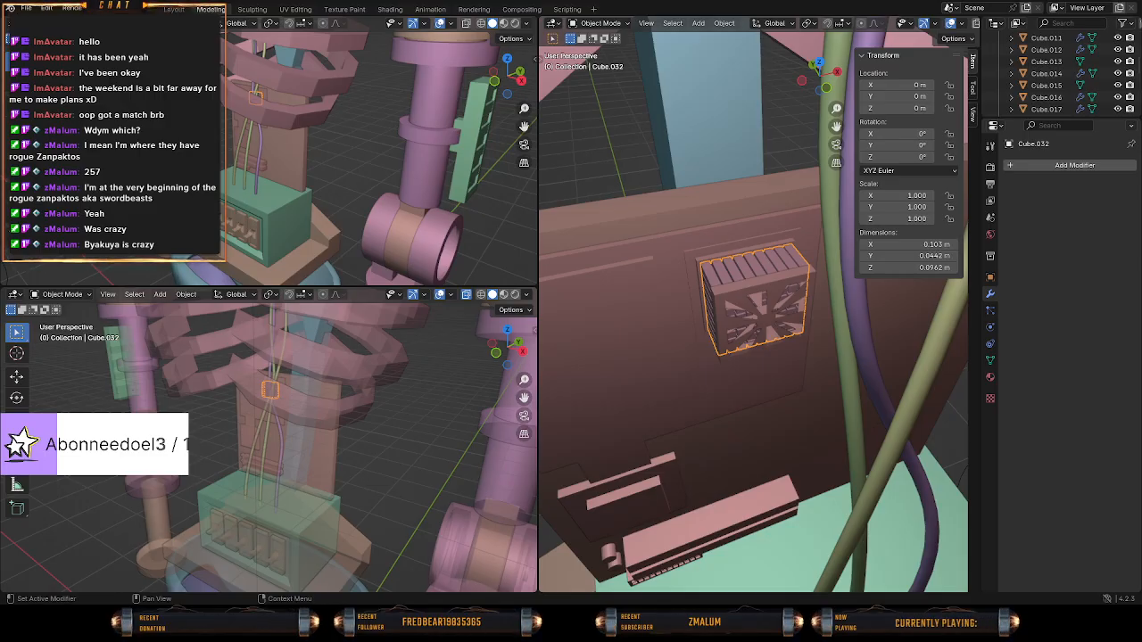
middle_click_drag(750, 402, 663, 378)
scroll(791, 435, "down", 4)
scroll(768, 423, "up", 4)
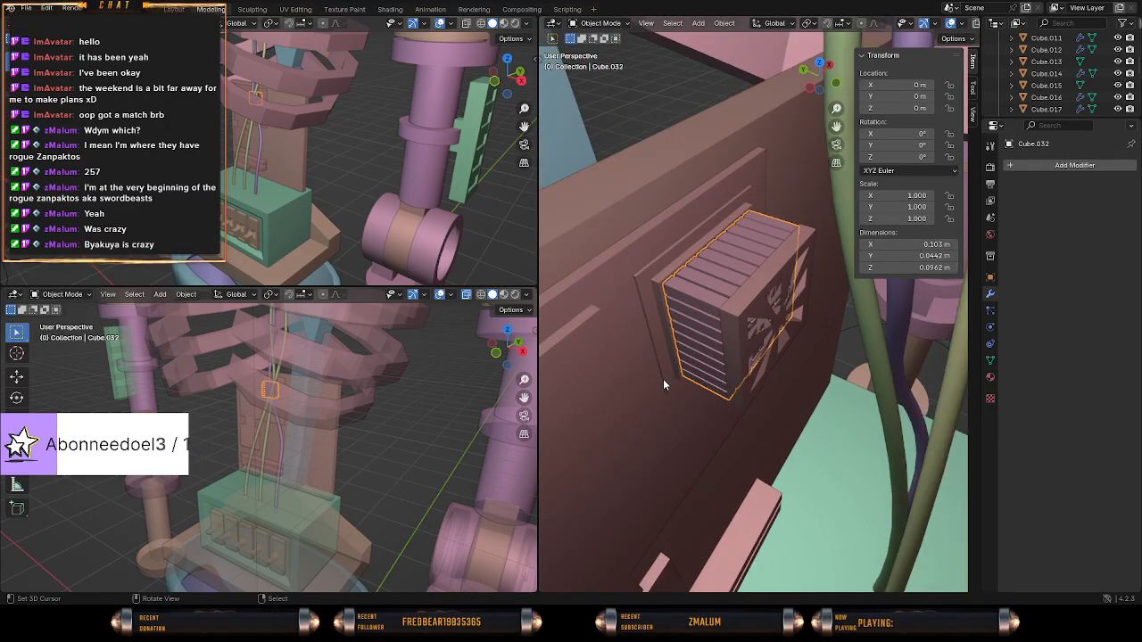
Join the block grid Cube.032 into the electronics mesh Cube.031.
left_click(663, 378)
left_click(704, 361)
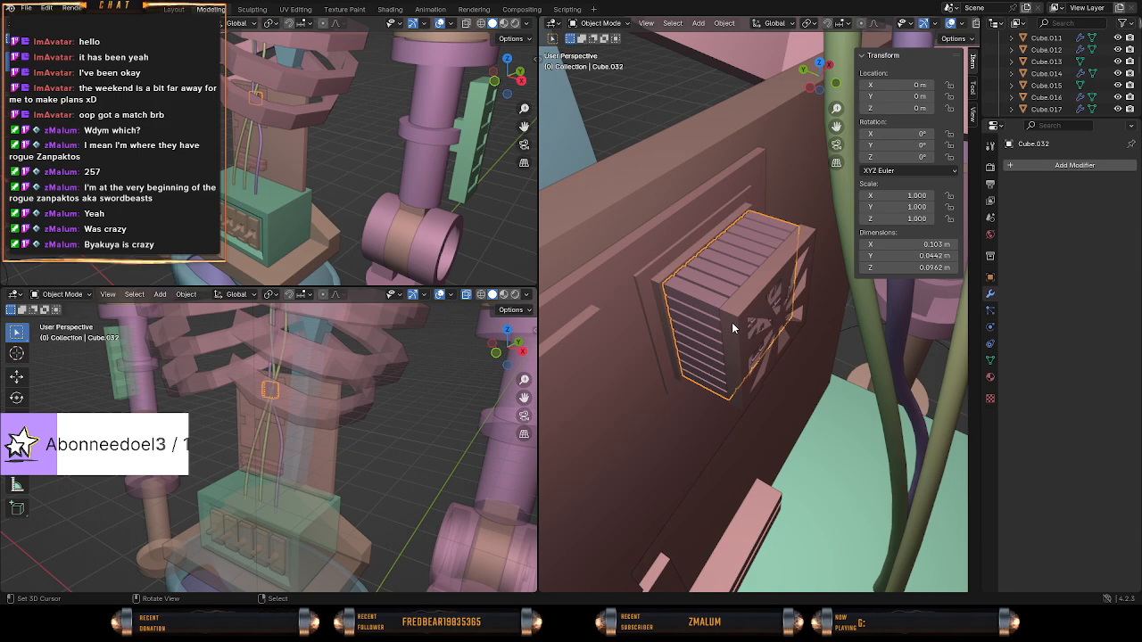
scroll(1036, 94, "down", 5)
scroll(1036, 98, "down", 2)
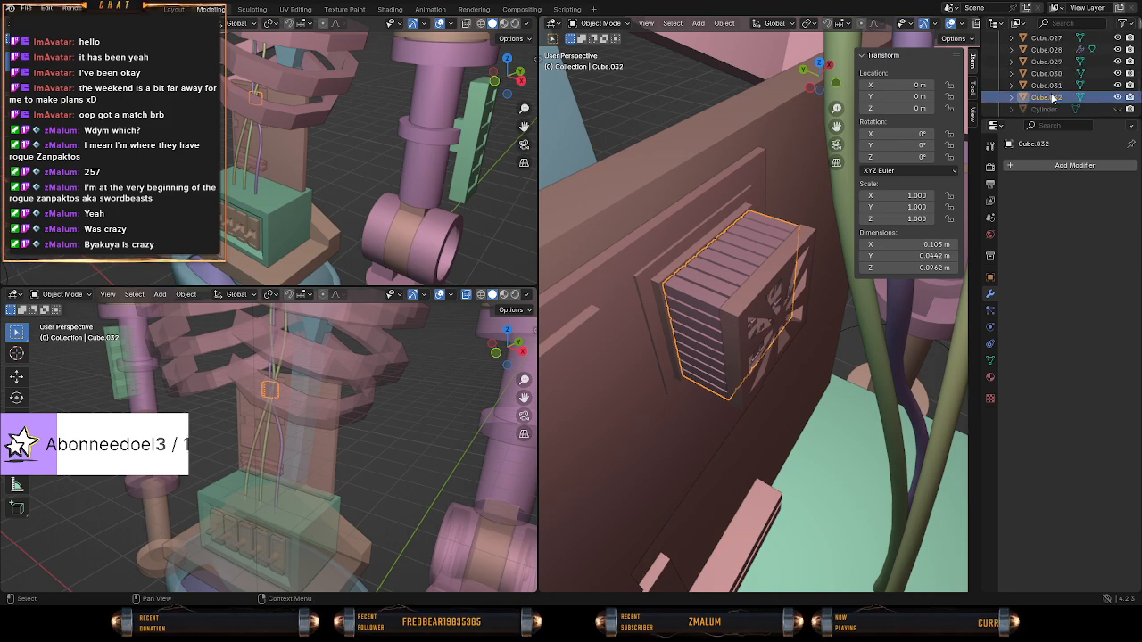
left_click(654, 312)
right_click(735, 311, "shift")
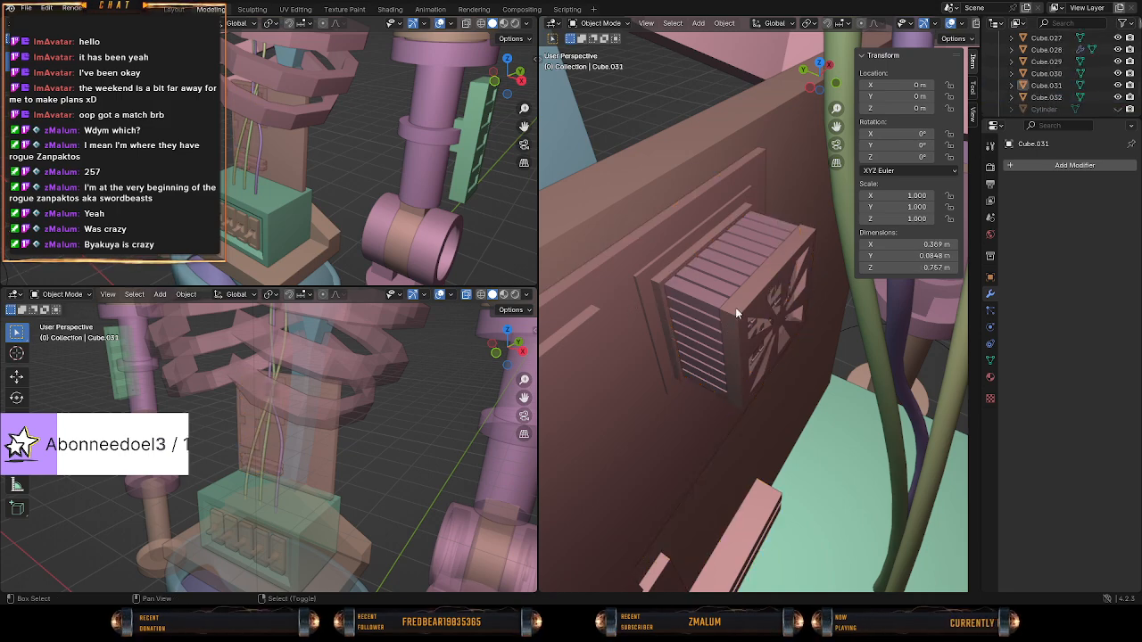
right_click(676, 310)
right_click(615, 317, "shift")
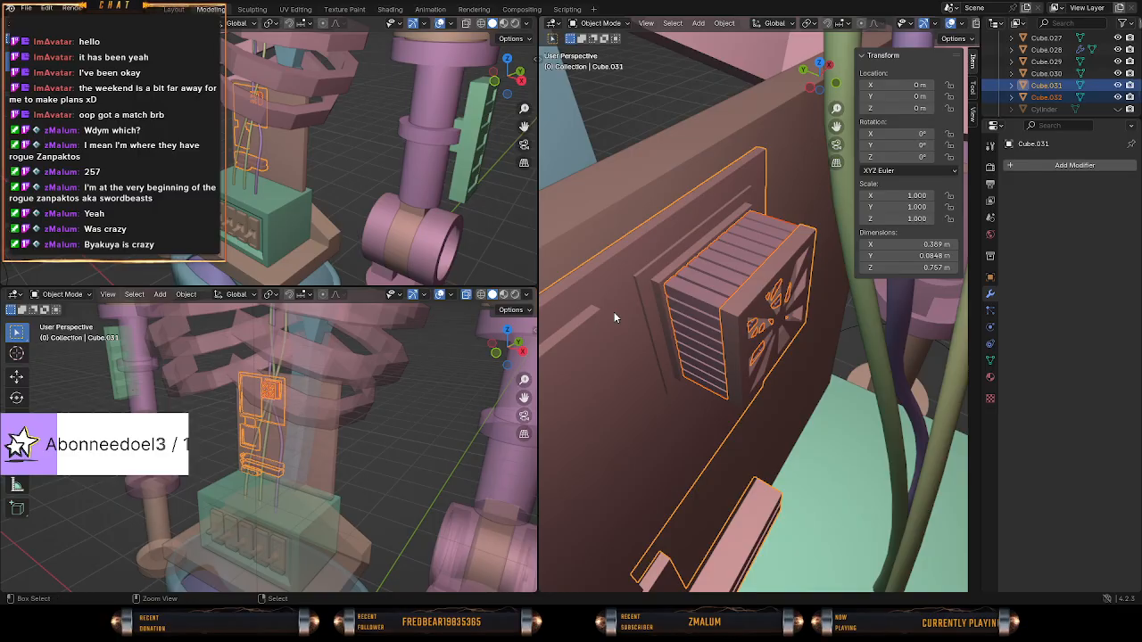
key("ctrl+j")
Duplicate the whole block grid with its slab and base frame about 0.154 m straight down along Z within the electronics mesh.
key("Tab")
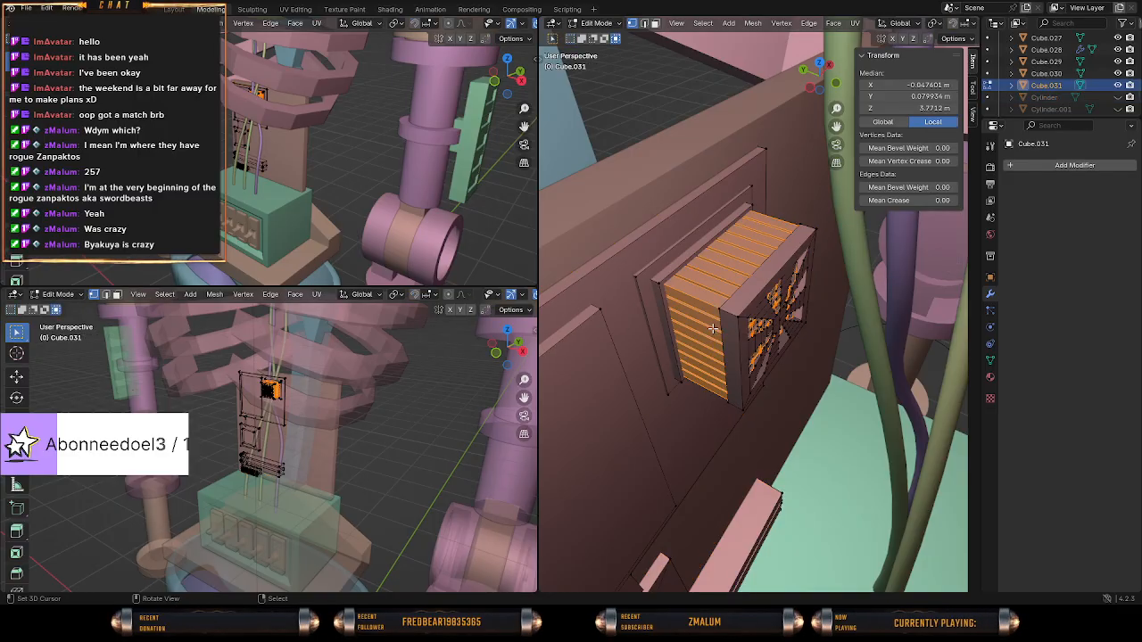
key("KP_Decimal")
key("z")
left_click(550, 303)
key("KP_1")
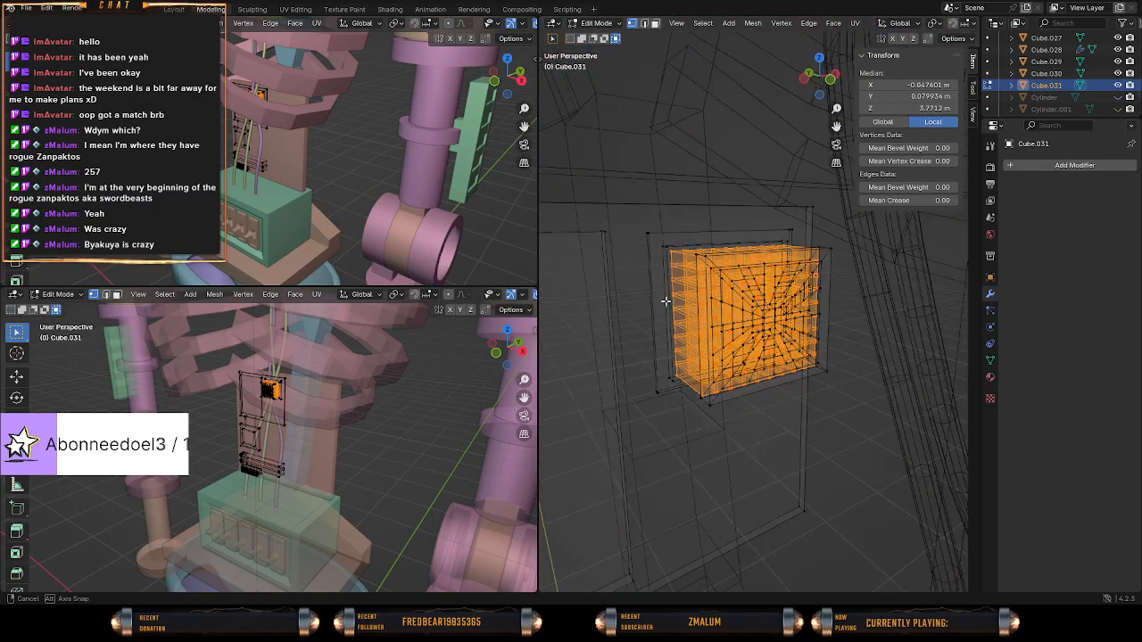
key("alt+a")
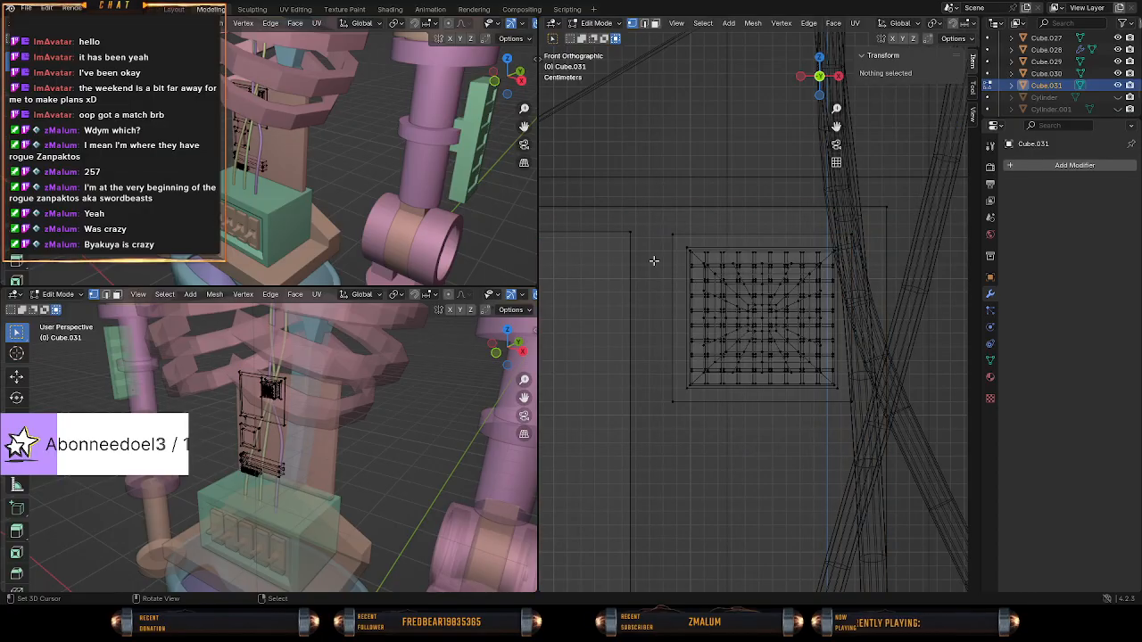
left_click_drag(670, 231, 851, 424)
scroll(851, 424, "down", 1)
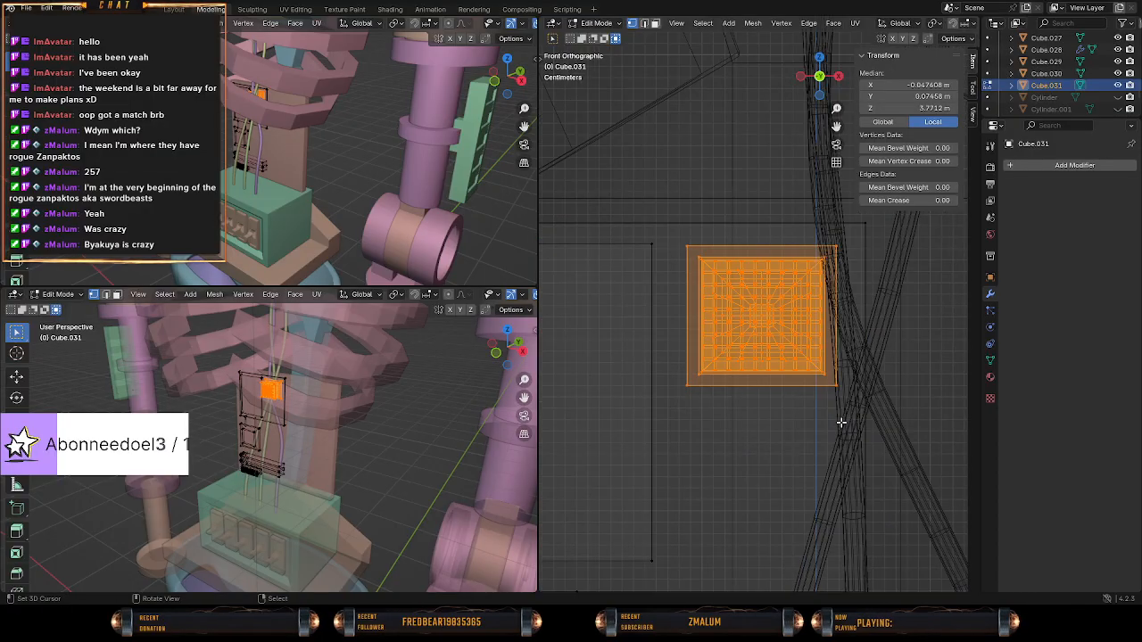
key("shift+d")
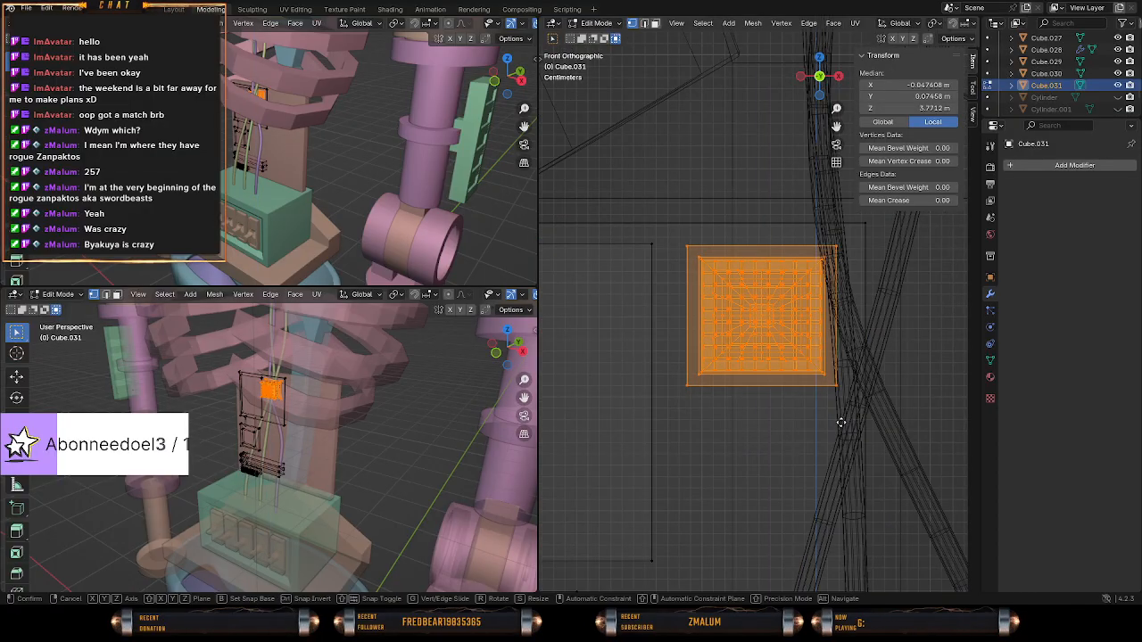
key("z")
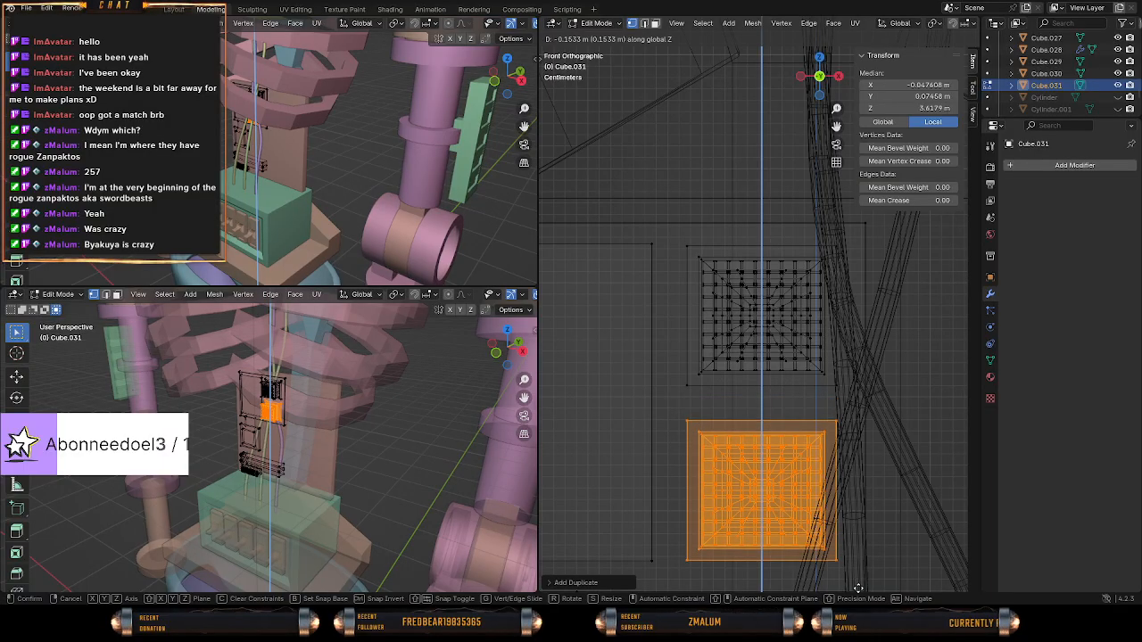
left_click(856, 589)
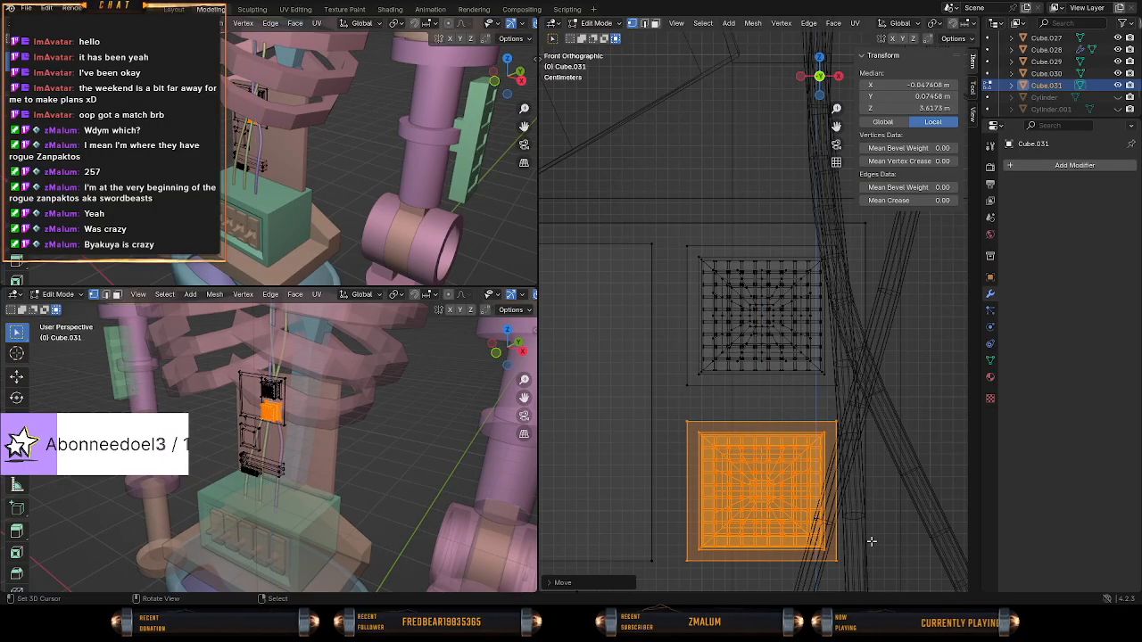
middle_click_drag(841, 482, 767, 472)
key("Tab")
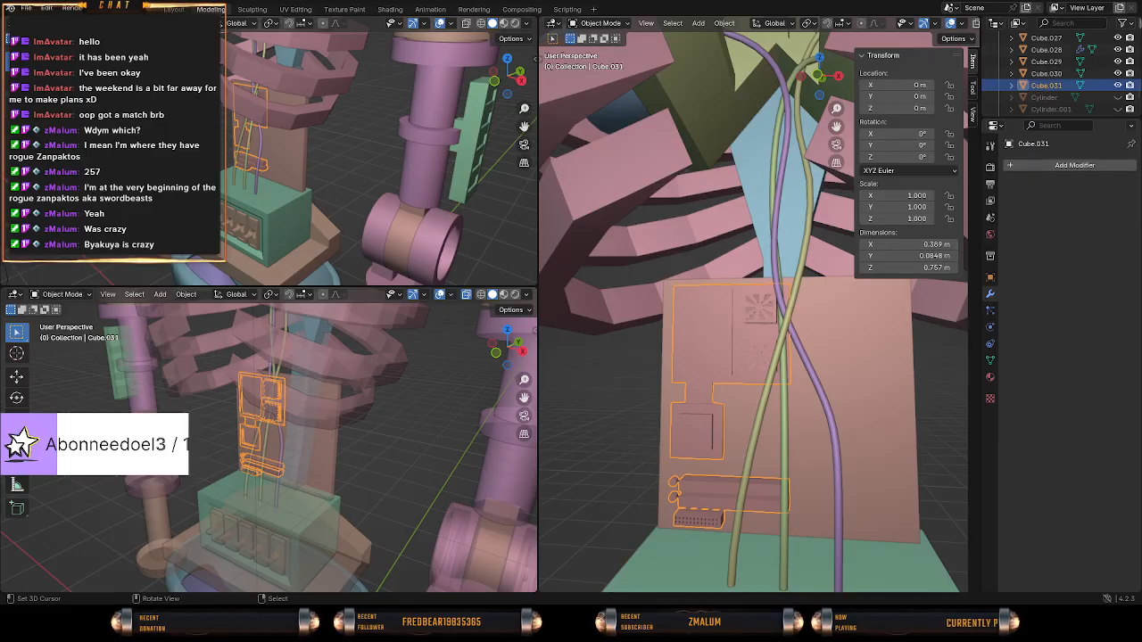
Show the hidden Cylinder object briefly to check which robot part it is, and hide it again.
middle_click_drag(776, 357, 776, 316)
left_click(1117, 99)
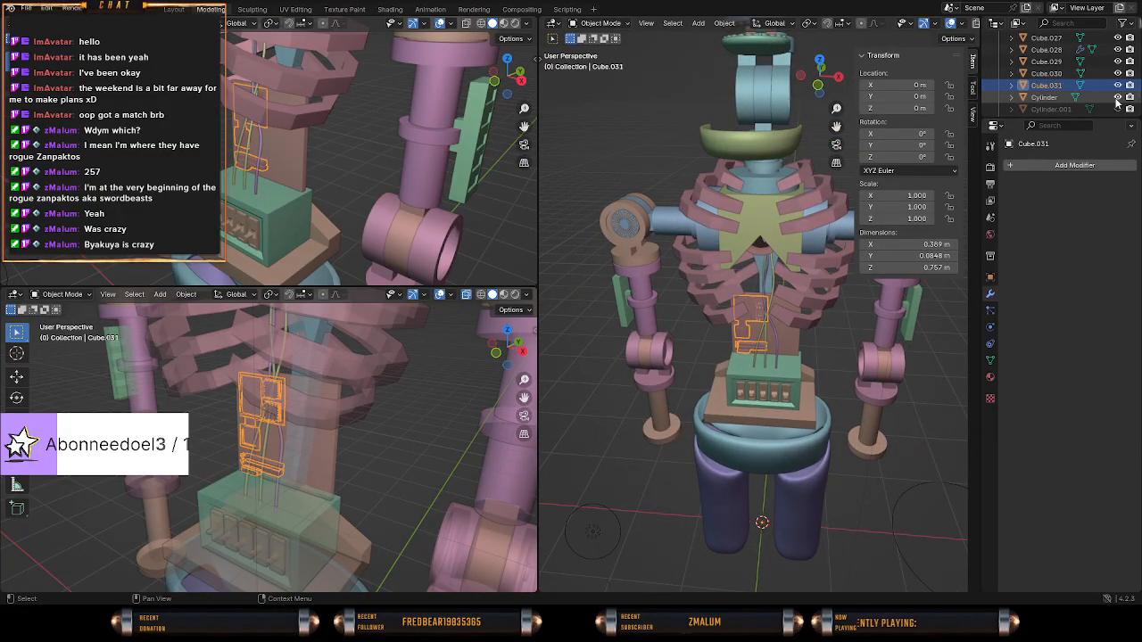
left_click(1118, 99)
left_click(1117, 99)
left_click(1116, 99)
left_click(1116, 110)
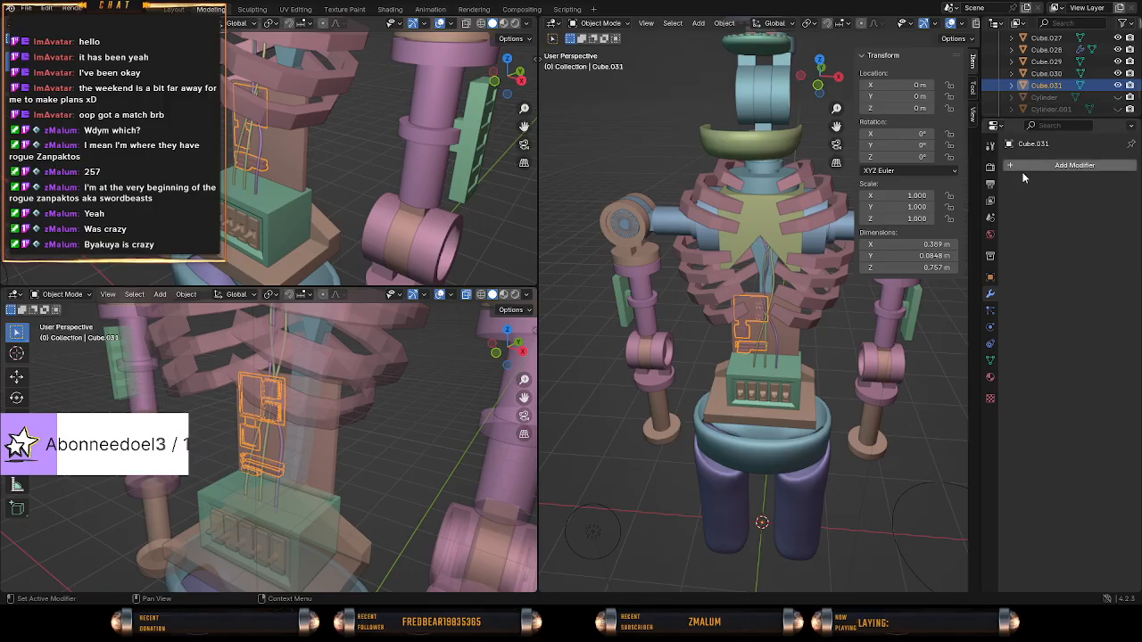
Show the hidden Cube.024 and Cube.025 one after the other to identify them, hiding each again.
scroll(1068, 93, "up", 1)
scroll(1068, 95, "up", 2)
scroll(1068, 96, "down", 5)
scroll(1070, 97, "up", 5)
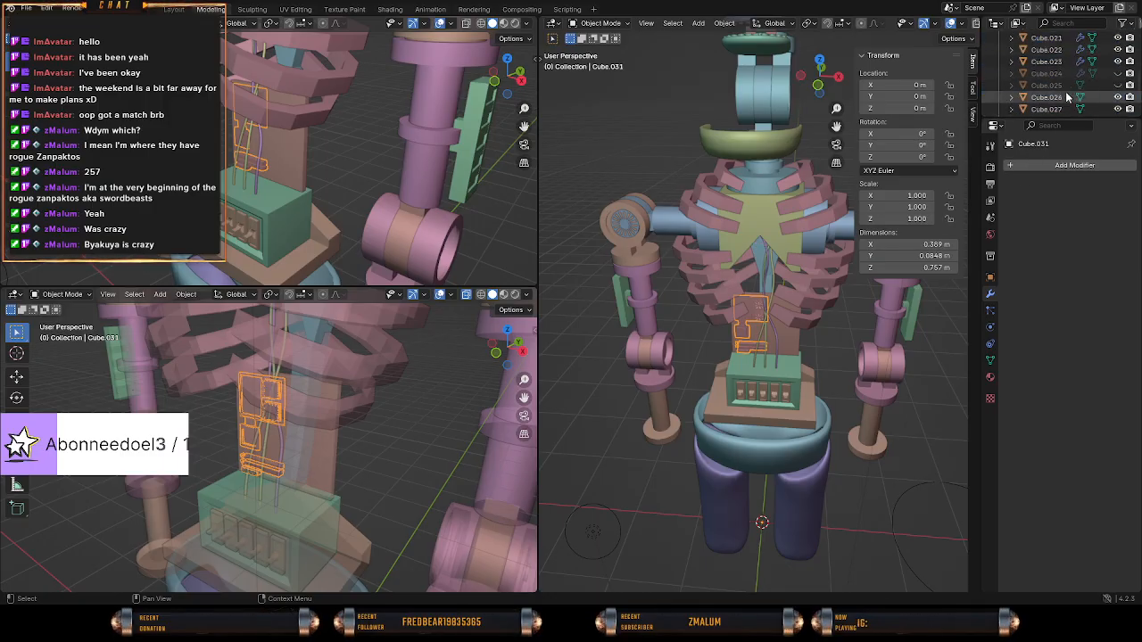
left_click(1120, 85)
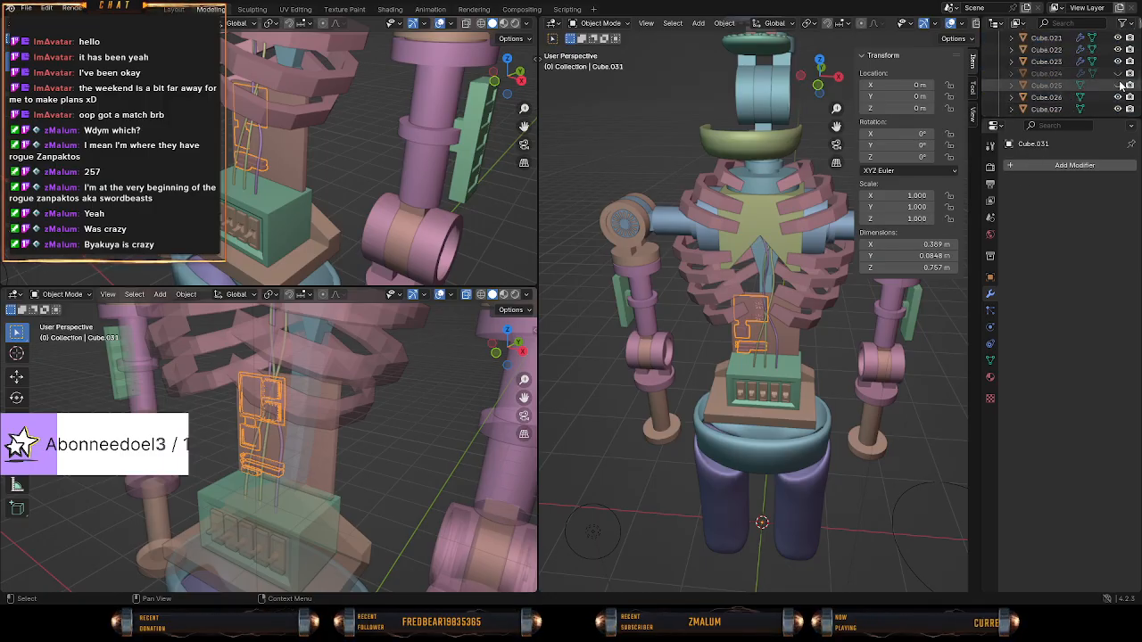
left_click(1118, 74)
middle_click_drag(910, 241, 895, 198)
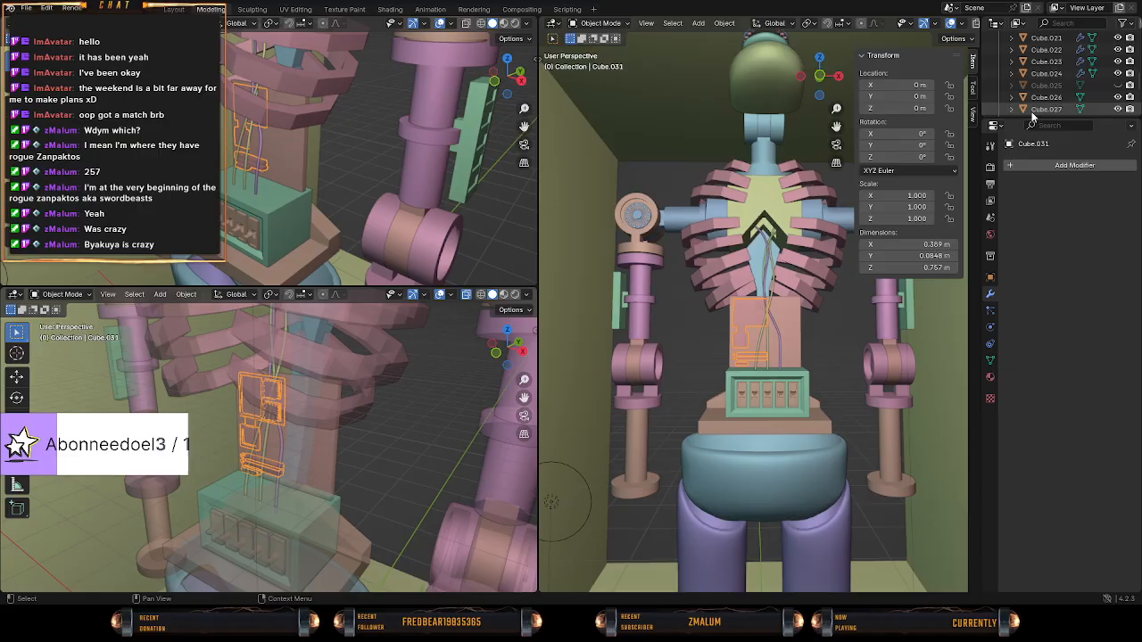
left_click(1118, 73)
mouse_move(701, 262)
middle_mouse_down()
mouse_move(683, 191)
mouse_move(641, 184)
mouse_move(685, 215)
mouse_move(705, 262)
middle_mouse_up()
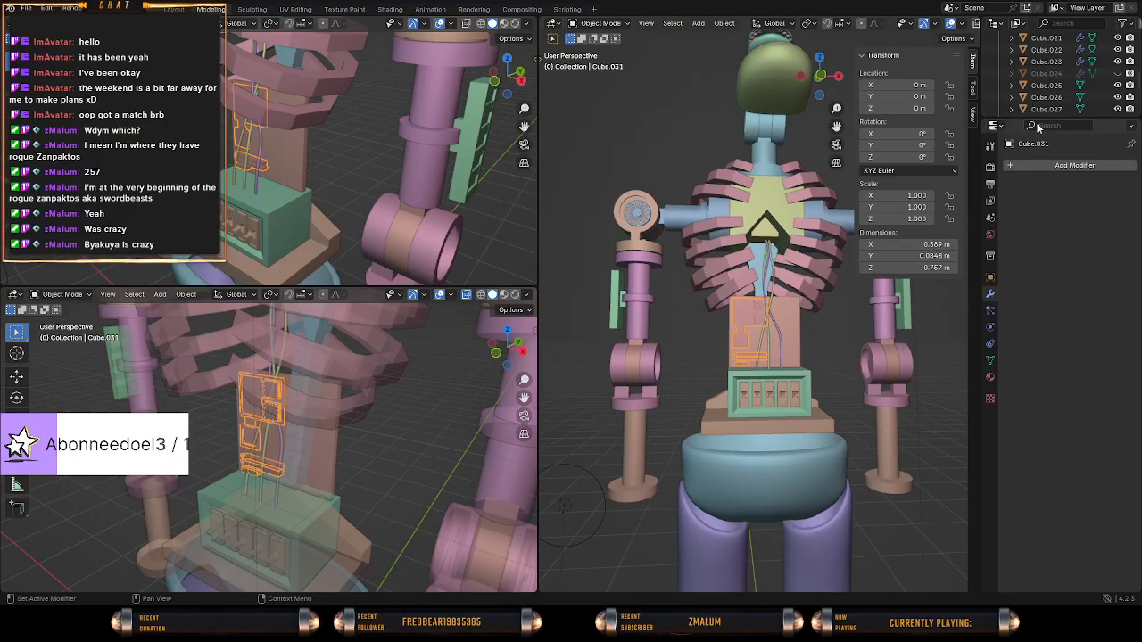
left_click(1118, 84)
Show the hidden Cube object to see which body part it is, and hide it again.
middle_click_drag(642, 307, 761, 314)
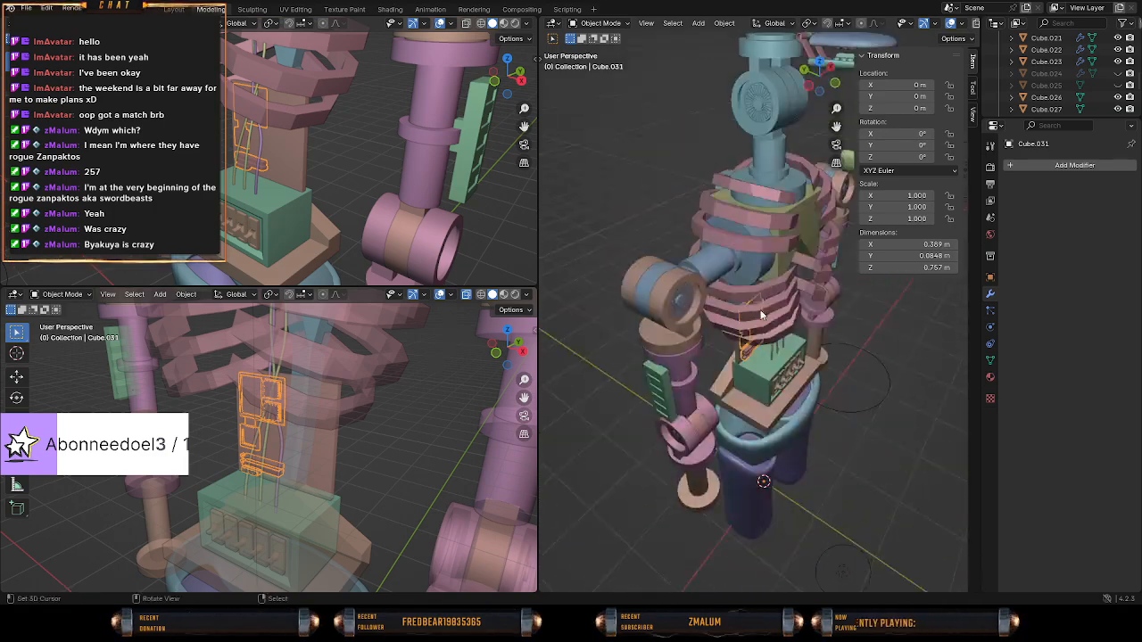
scroll(1062, 90, "down", 3)
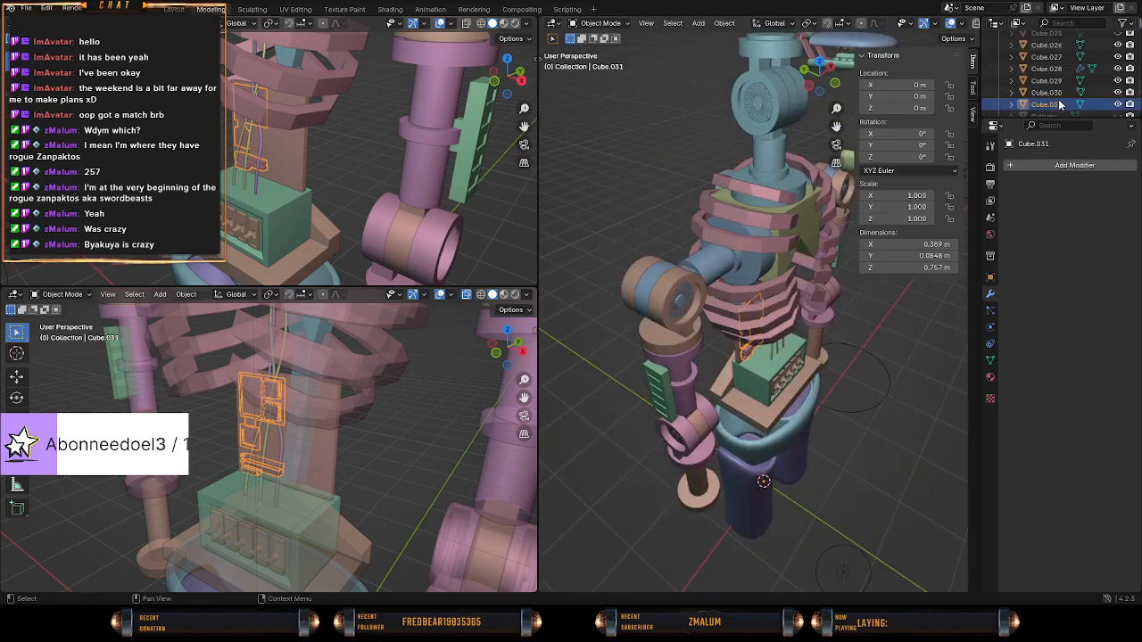
scroll(1057, 98, "up", 10)
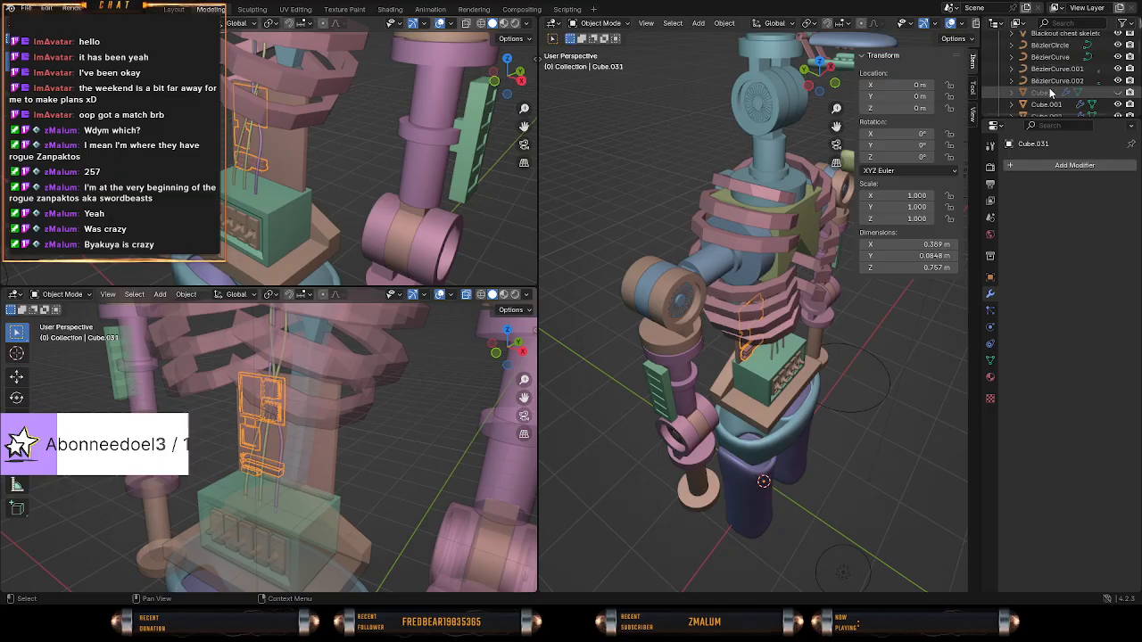
scroll(1062, 101, "up", 1)
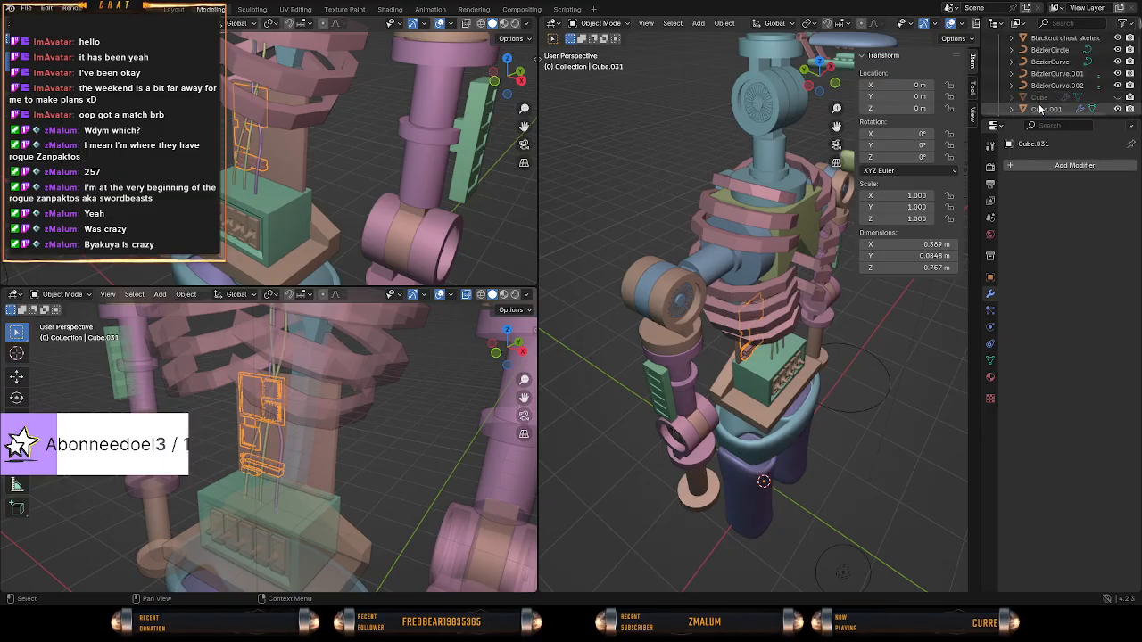
left_click(1118, 97)
middle_click_drag(695, 237, 743, 221)
left_click(1091, 98)
scroll(1091, 99, "down", 3)
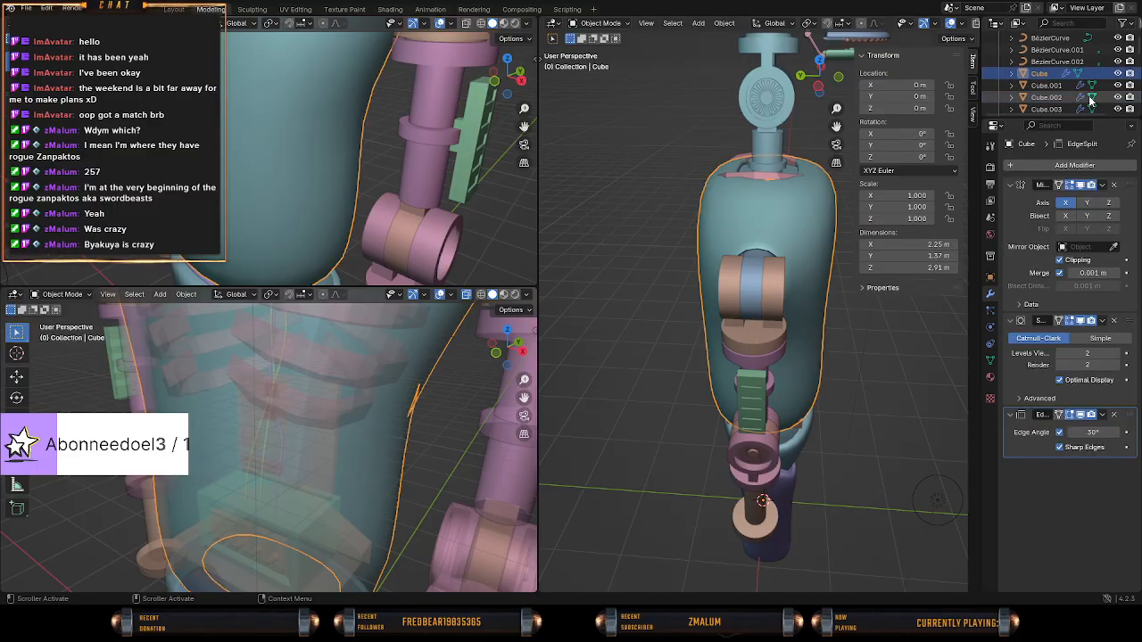
middle_click_drag(785, 201, 901, 191)
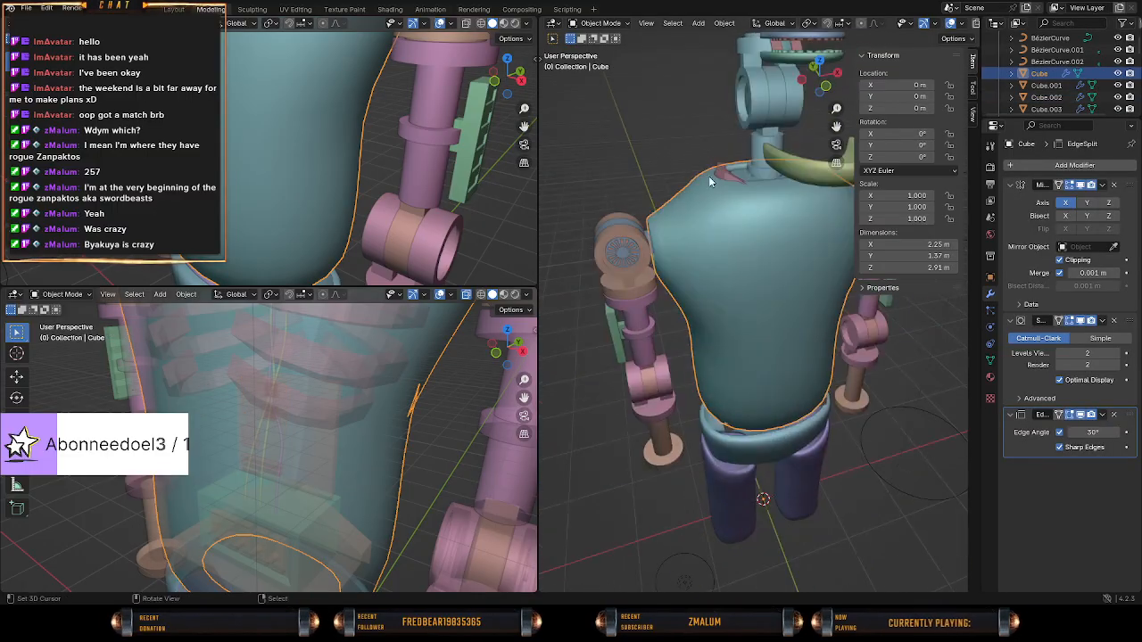
left_click(1118, 73)
Show the hidden Cube.018 to identify it on the whole robot, and hide it again.
scroll(1077, 106, "down", 2)
scroll(1077, 100, "down", 7)
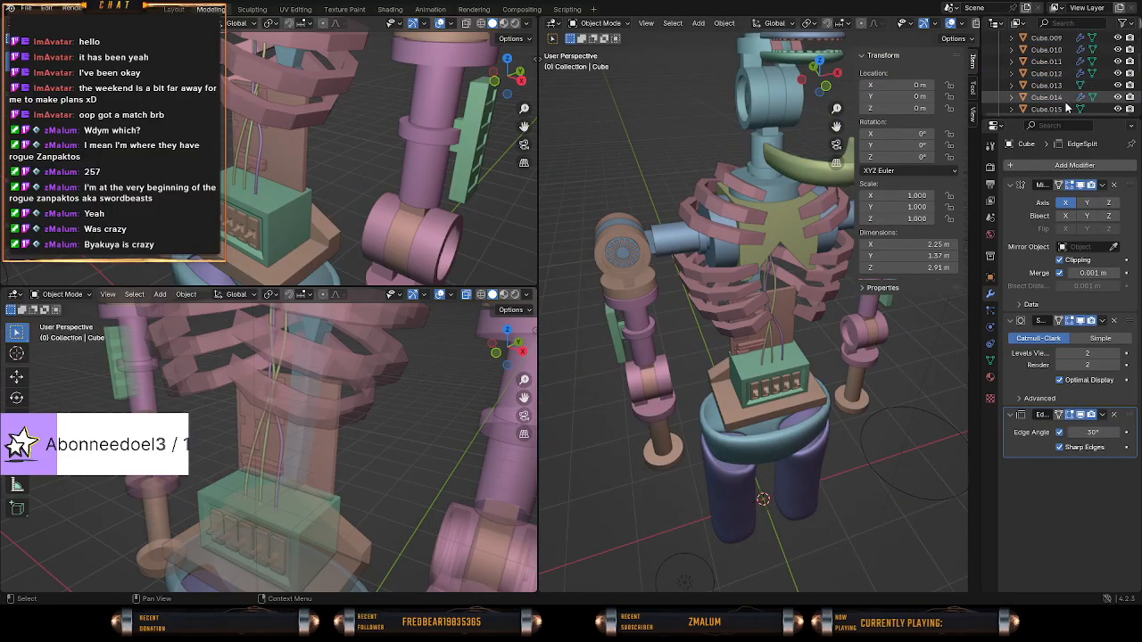
left_click(1058, 99)
scroll(1057, 98, "down", 1)
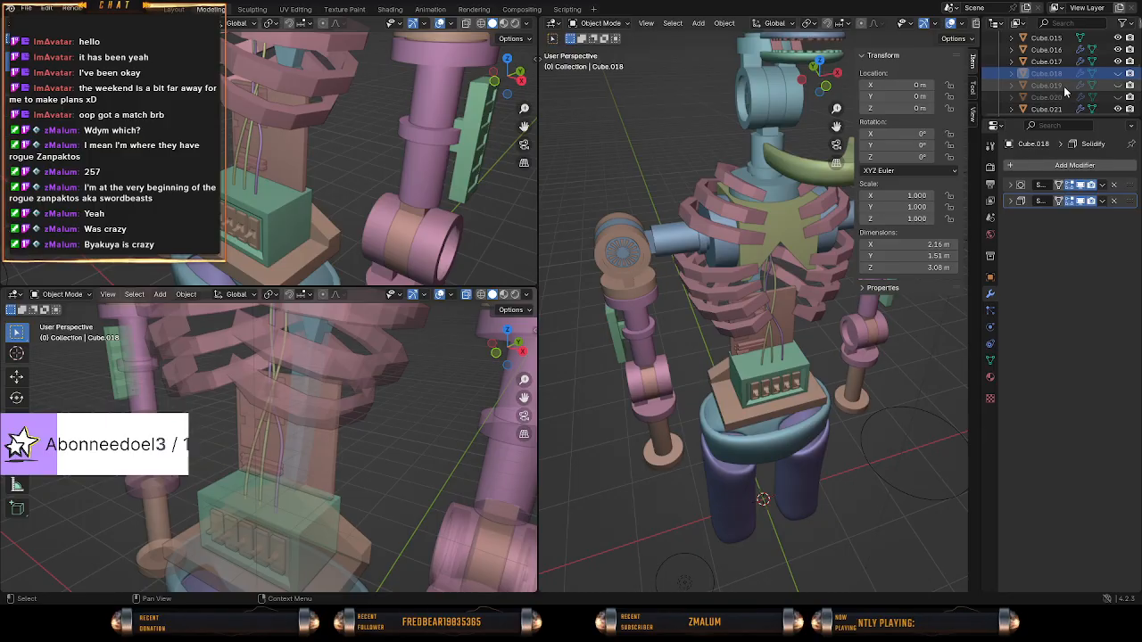
left_click(1117, 75)
middle_click_drag(803, 249, 691, 298)
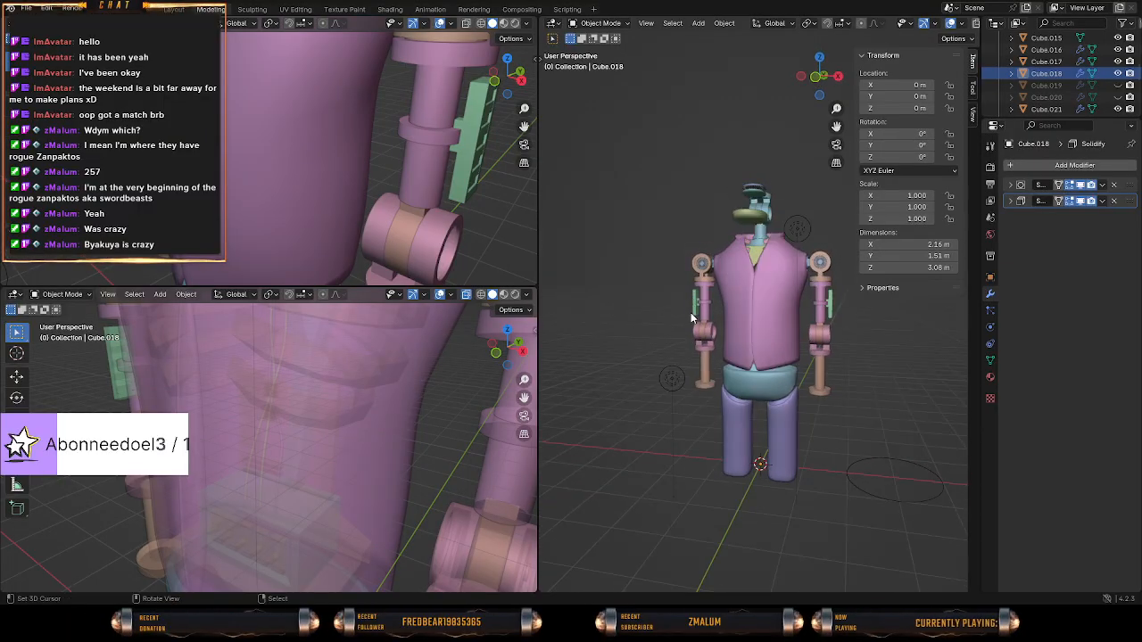
left_click(1118, 73)
Show the hidden Cube.019 and Cube.020 one after the other to identify them, hiding each again.
left_click(1118, 85)
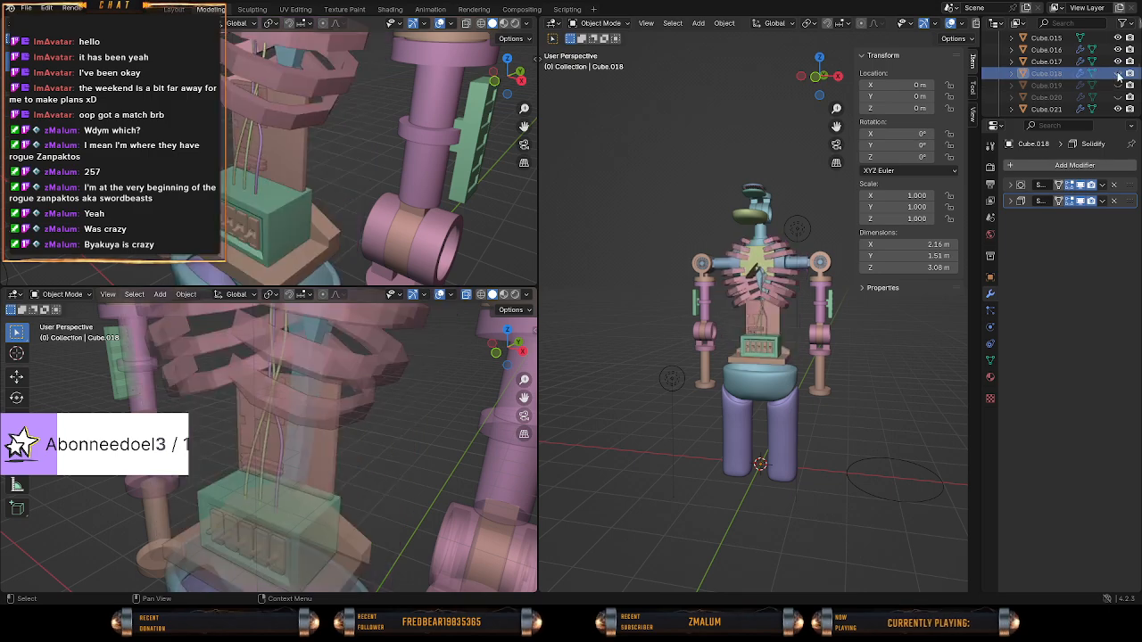
left_click(1119, 85)
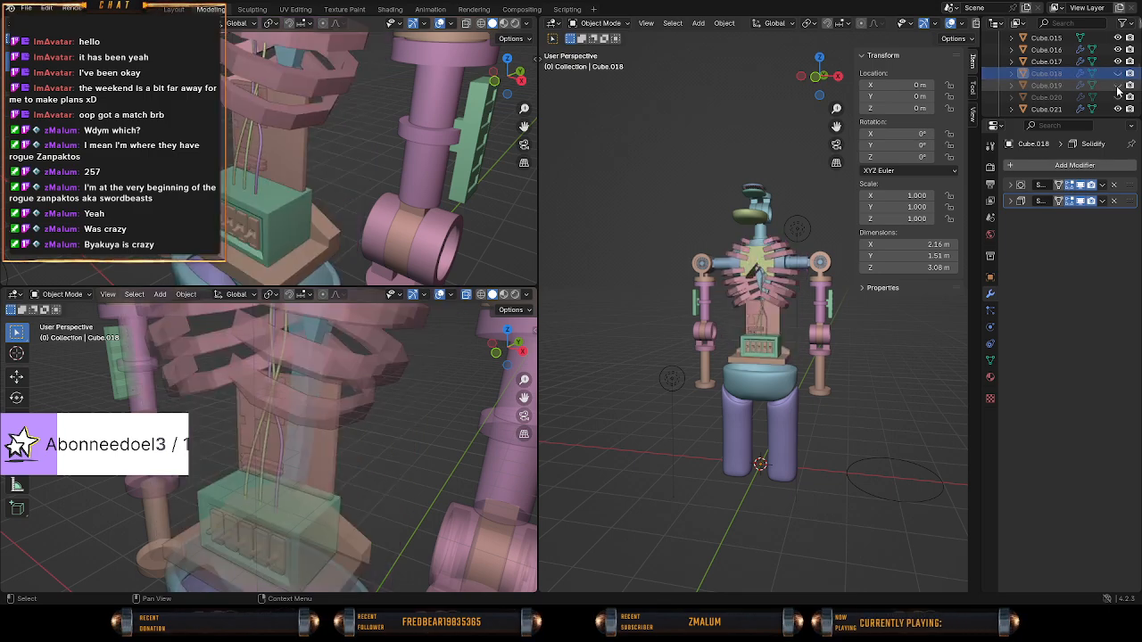
left_click(1118, 85)
left_click(1118, 85)
middle_click_drag(707, 266, 686, 334)
left_click(1118, 96)
left_click(1118, 96)
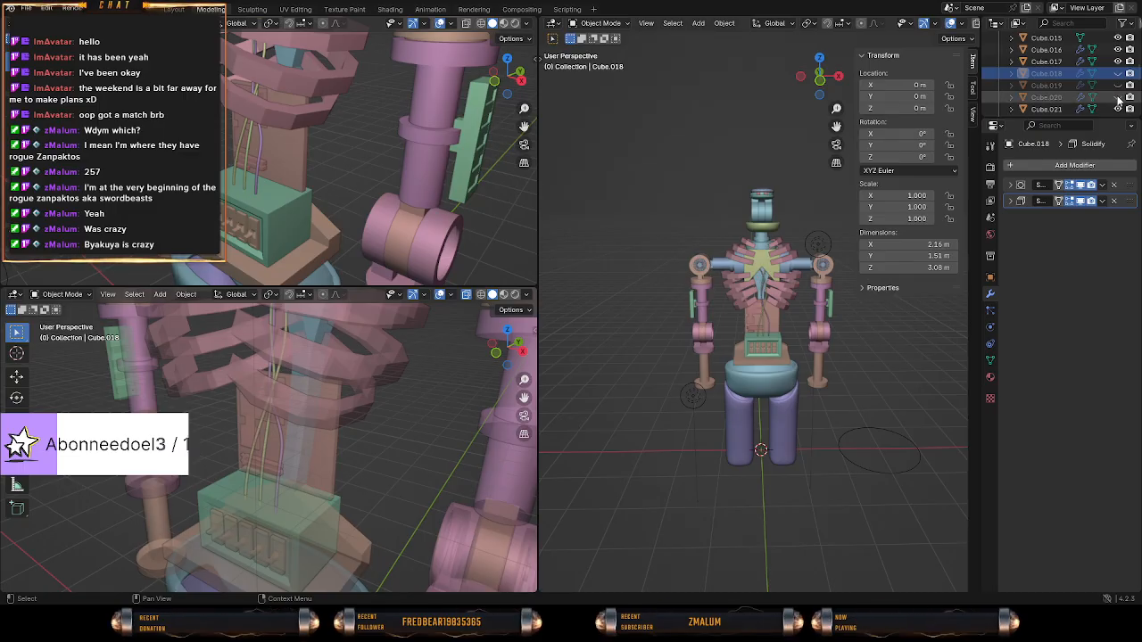
Make the hidden clothing parts Cube.020, Cube.019 and Cube.018 visible on the torso.
left_click(1118, 97)
left_click(1117, 85)
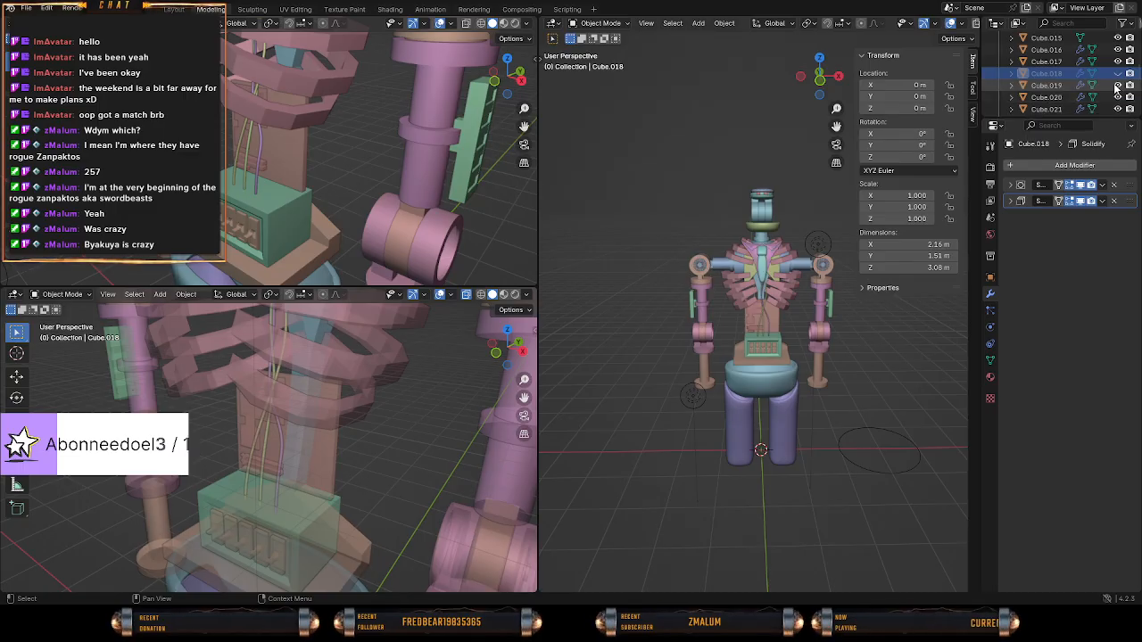
left_click(1119, 73)
scroll(774, 339, "up", 4)
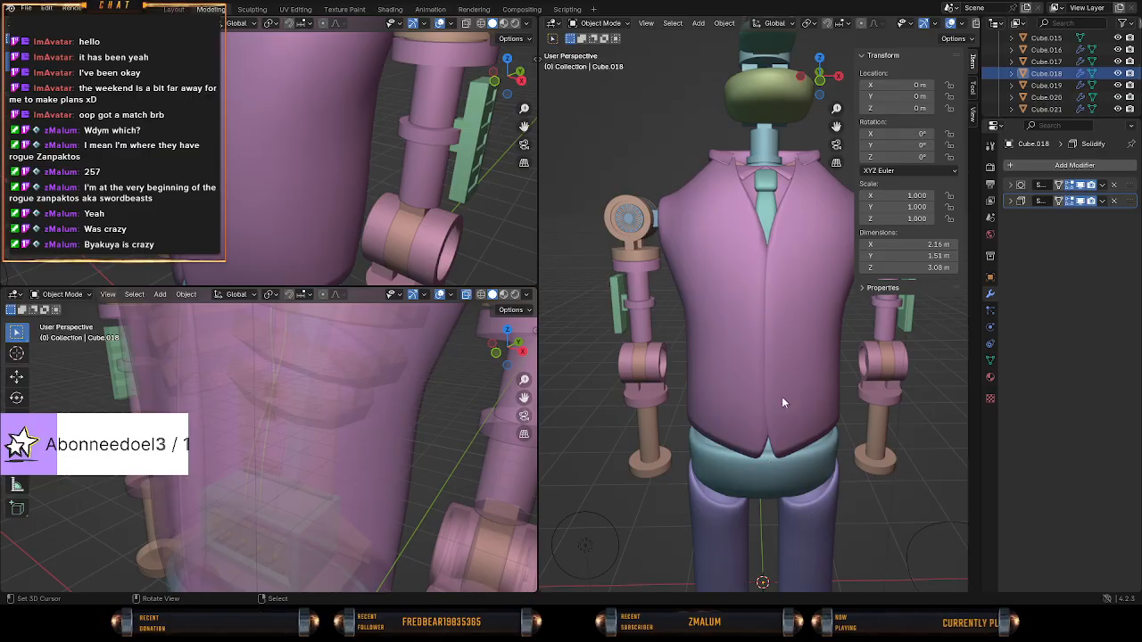
Examine the clothed robot from the front and side in solid and wireframe shading.
key("KP_1")
middle_click_drag(770, 352, 725, 391, "shift")
scroll(722, 390, "down", 4)
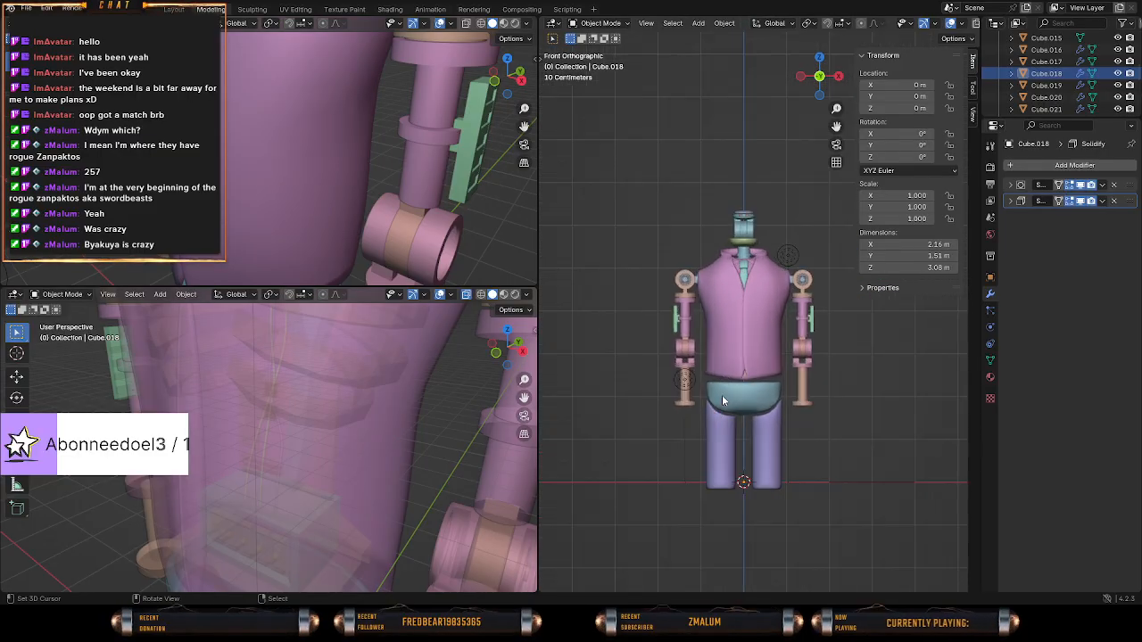
scroll(724, 400, "up", 2)
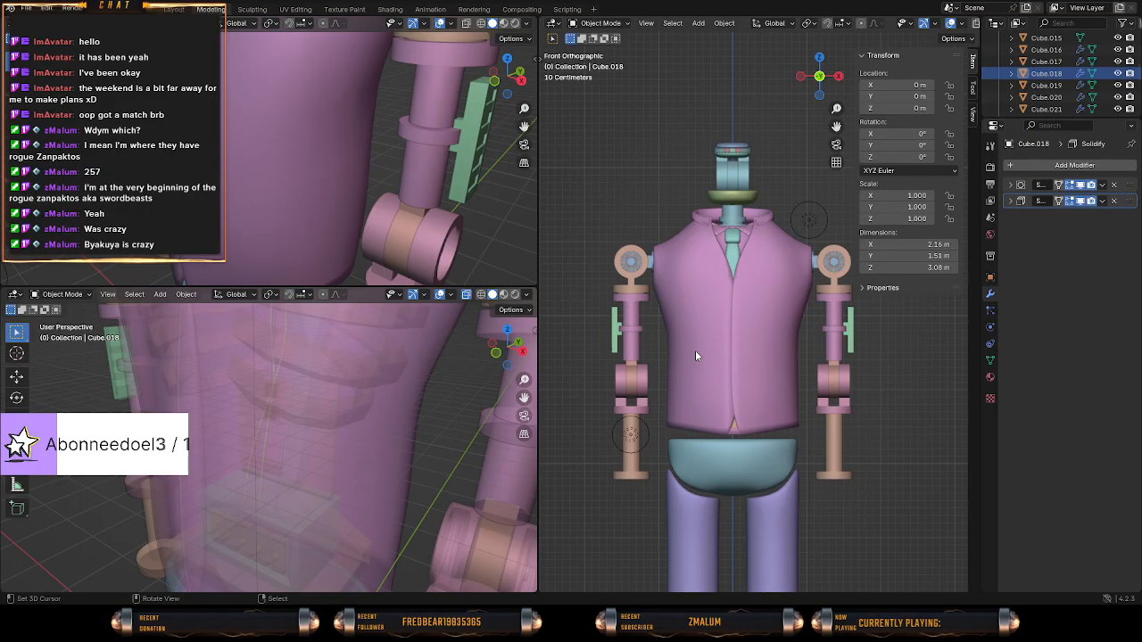
middle_click_drag(696, 356, 766, 388)
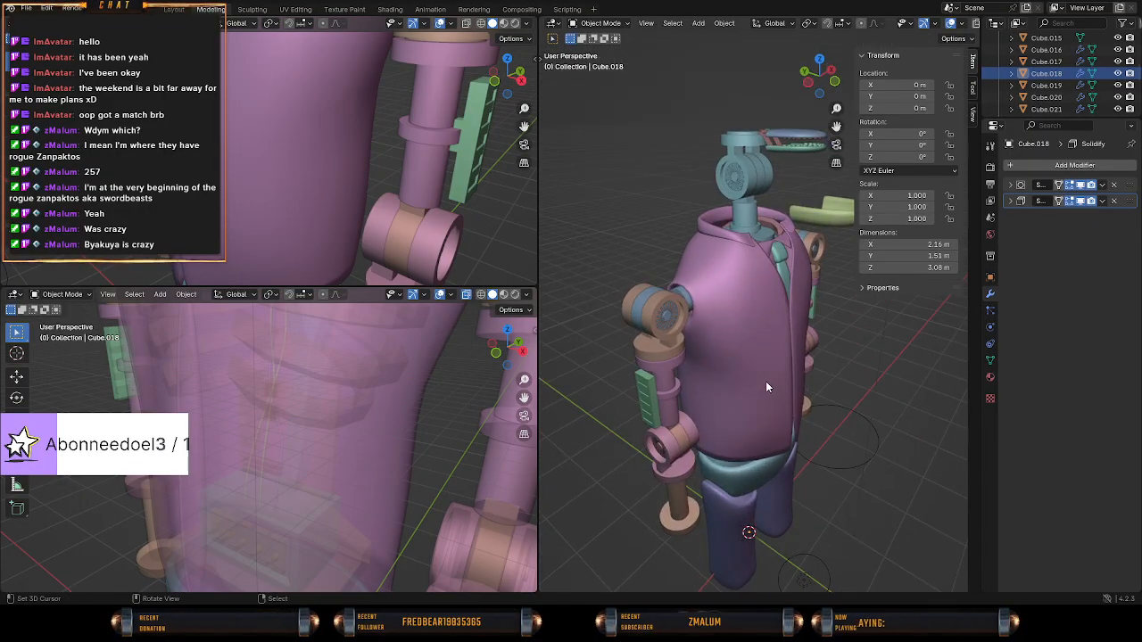
mouse_move(765, 385)
middle_mouse_down()
mouse_move(605, 345)
mouse_move(682, 353)
mouse_move(713, 337)
mouse_move(611, 339)
mouse_move(686, 354)
mouse_move(755, 326)
mouse_move(663, 330)
mouse_move(737, 342)
mouse_move(701, 348)
mouse_move(745, 324)
mouse_move(795, 331)
mouse_move(748, 300)
mouse_move(785, 298)
mouse_move(749, 395)
mouse_move(678, 448)
mouse_move(783, 454)
mouse_move(806, 415)
mouse_move(682, 397)
mouse_move(680, 412)
mouse_move(778, 402)
mouse_move(888, 447)
mouse_move(861, 462)
mouse_move(698, 461)
mouse_move(717, 473)
mouse_move(764, 452)
middle_mouse_up()
key("shift+z")
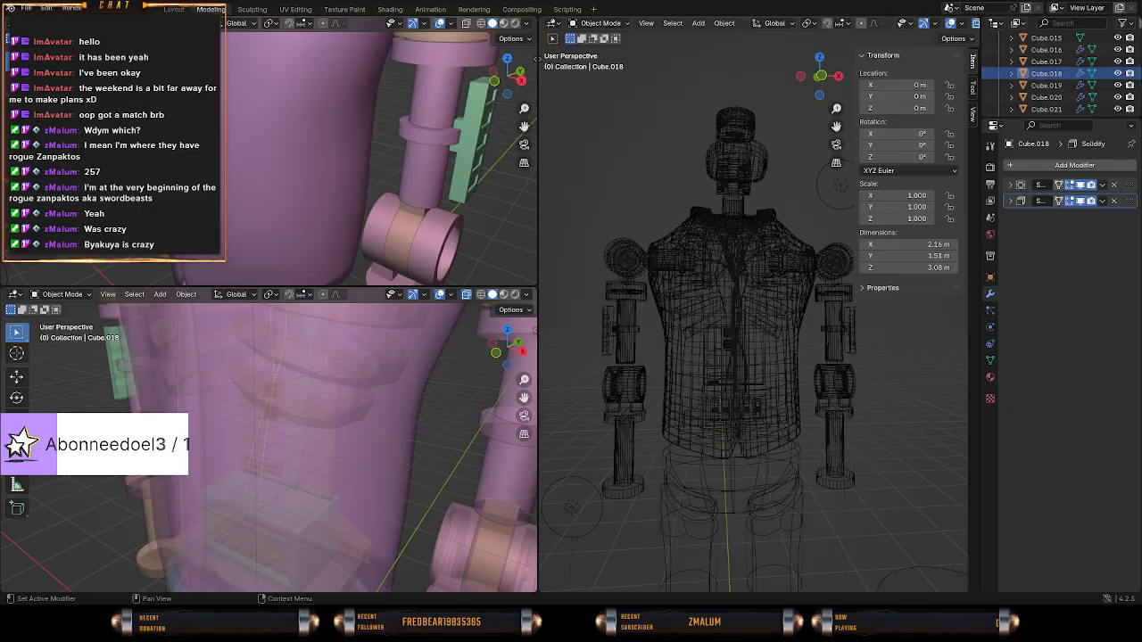
mouse_move(705, 389)
middle_mouse_down()
mouse_move(744, 380)
mouse_move(605, 395)
mouse_move(683, 379)
mouse_move(717, 359)
mouse_move(631, 336)
mouse_move(749, 366)
mouse_move(684, 355)
middle_mouse_up()
key("z")
left_click(711, 343)
key("shift+z")
scroll(712, 347, "up", 2)
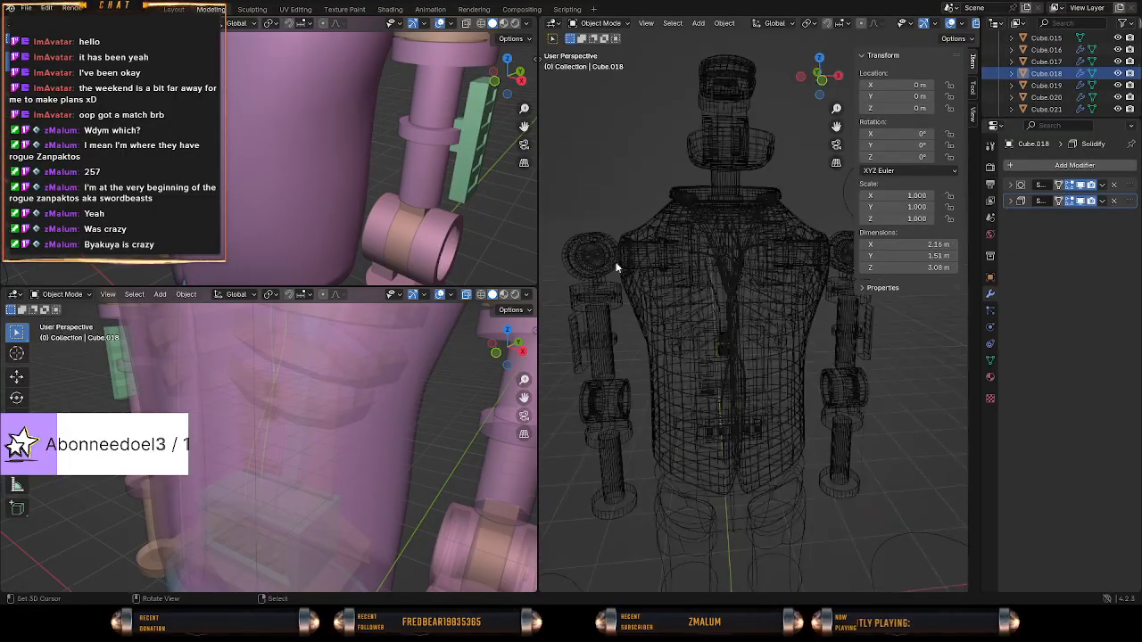
key("z")
left_click(759, 286)
middle_click_drag(715, 289, 698, 286)
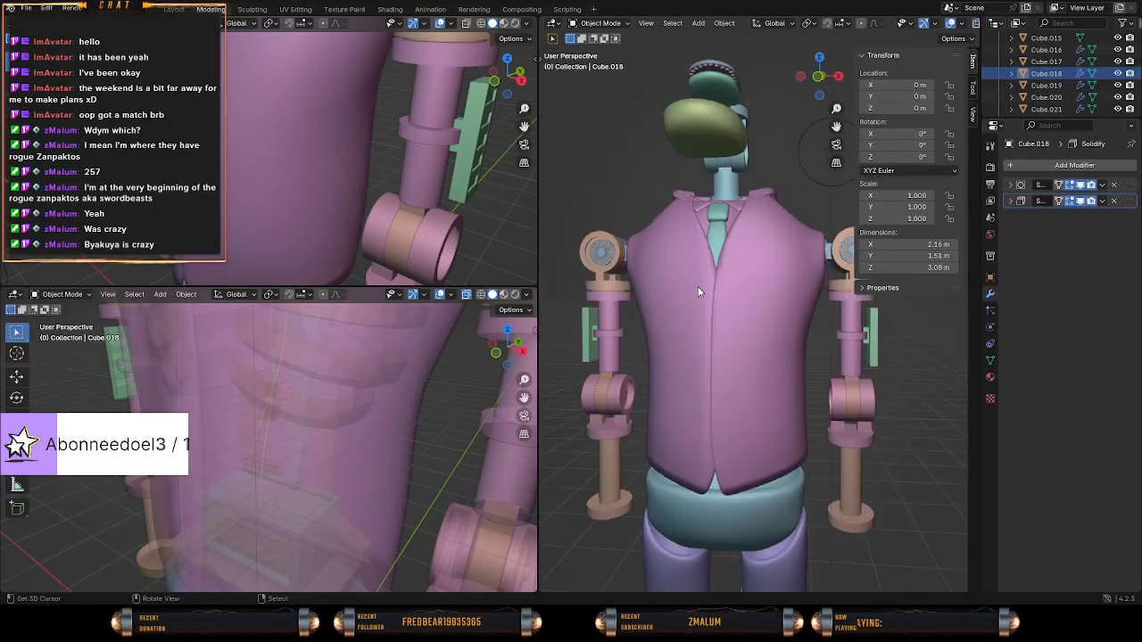
Select the robot's pelvis, Cube.001, and open its mesh in Edit Mode.
key("KP_1")
middle_click_drag(687, 394, 694, 330, "shift")
scroll(705, 301, "up", 4)
left_click(770, 318)
scroll(776, 323, "down", 6)
key("Tab")
scroll(679, 330, "up", 2)
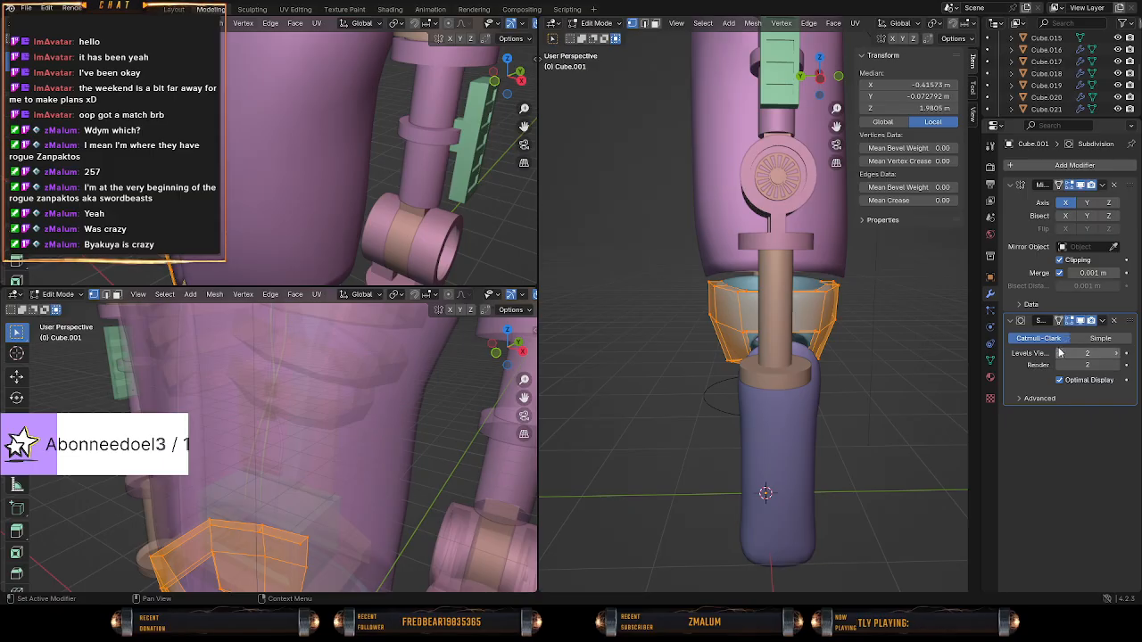
left_click(1116, 353)
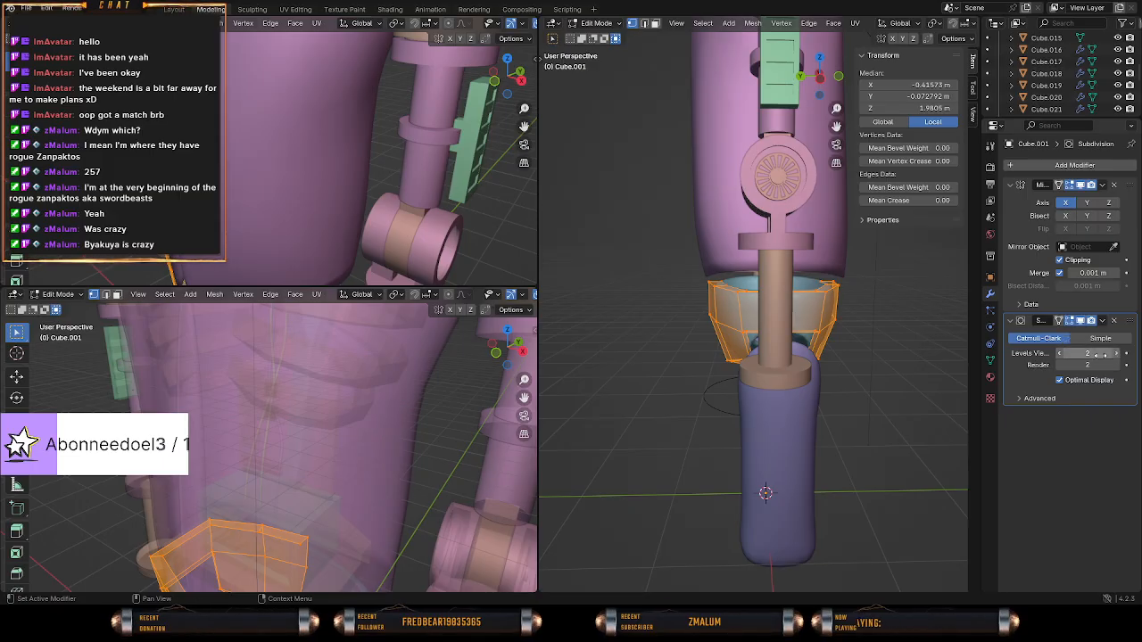
middle_click_drag(741, 339, 778, 335)
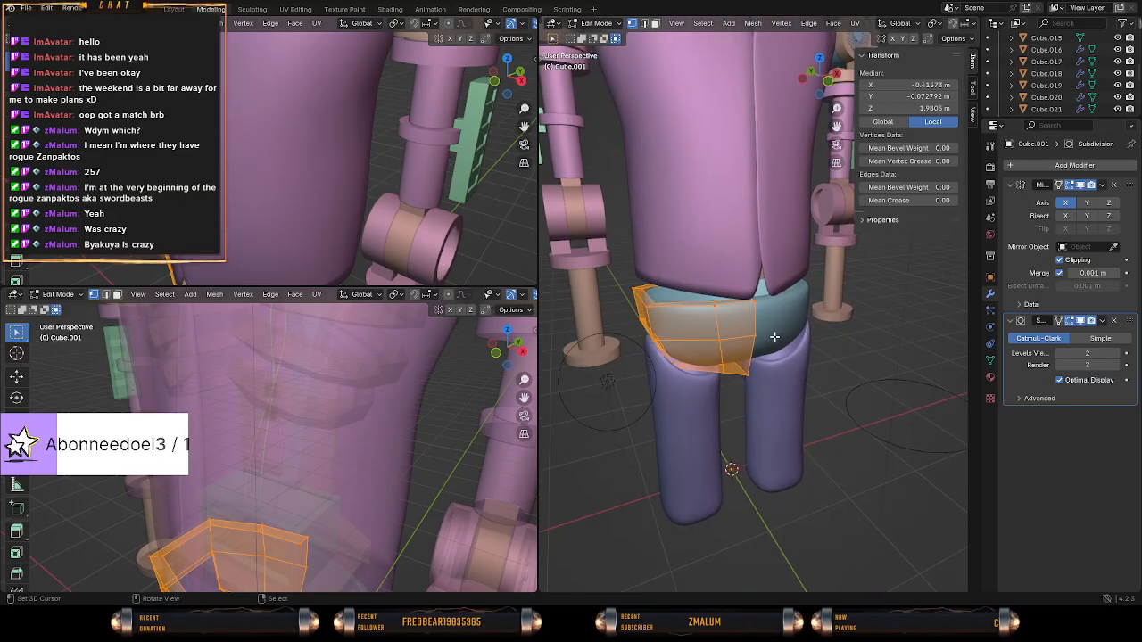
Try to scale the whole pelvis mesh along the Y axis.
key("s")
right_click(786, 342)
scroll(703, 332, "up", 2)
middle_click_drag(696, 337, 736, 354)
key("s")
key("y")
left_click(814, 334)
left_click(702, 385)
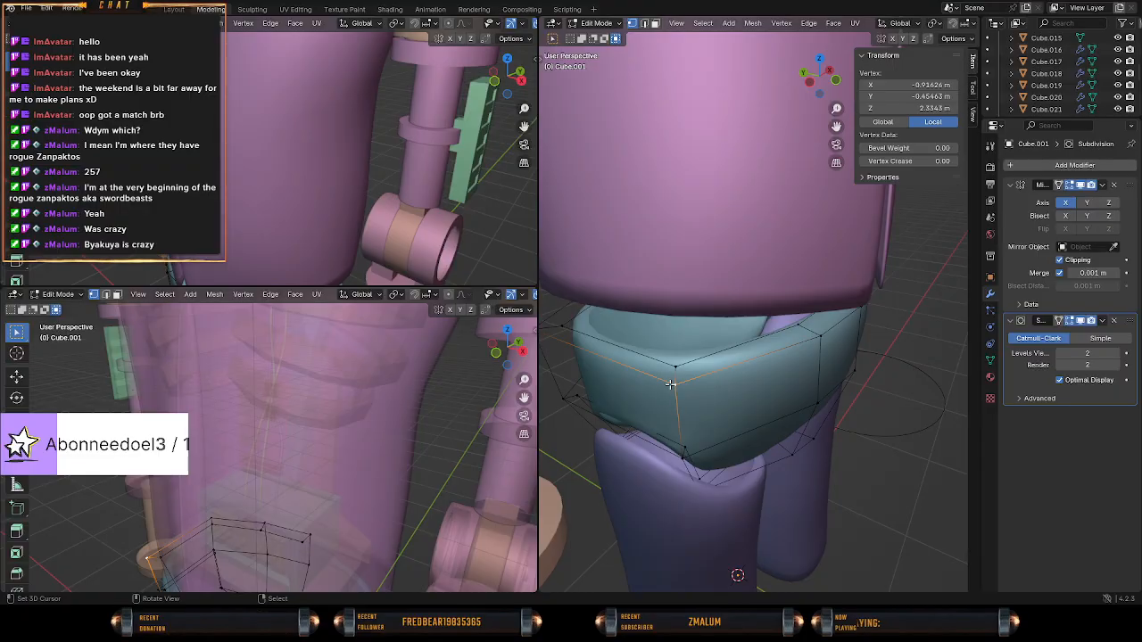
key("g")
left_click(779, 404)
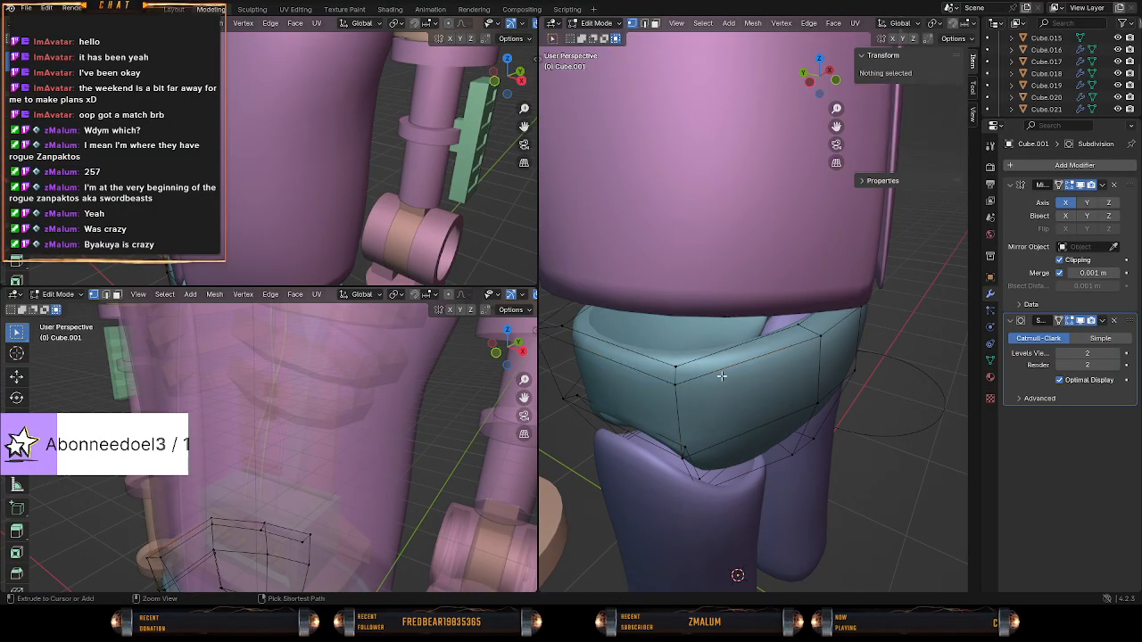
key("l")
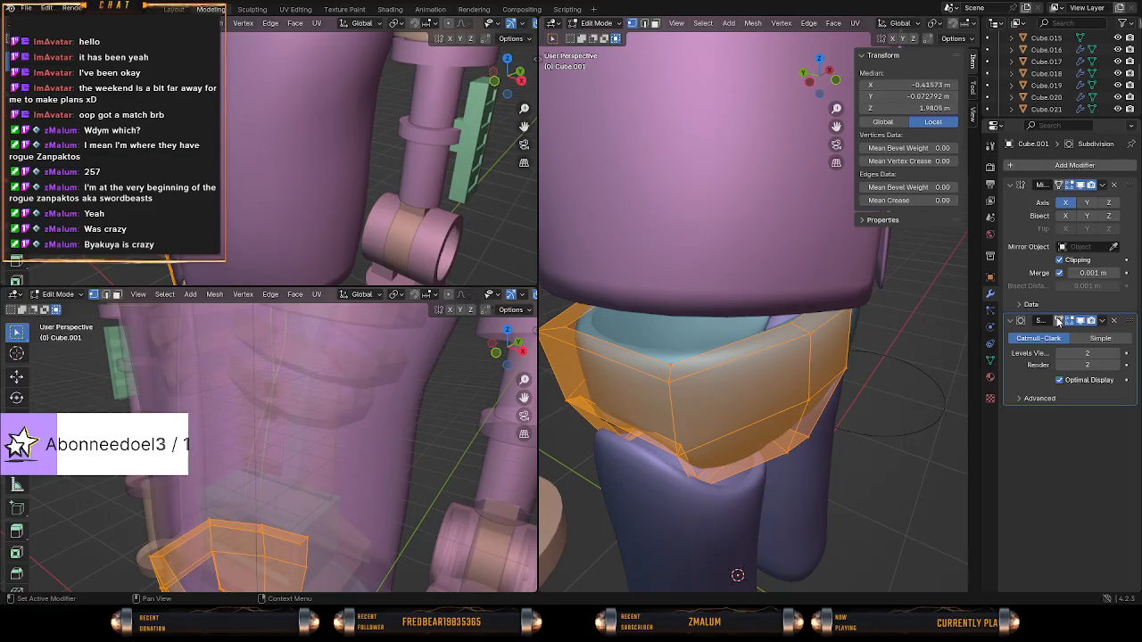
Select the lower front and back vertices of the pelvis' leg opening and scale them along Y by about 1.04.
middle_click_drag(779, 363, 693, 384)
left_click(600, 384)
mouse_move(601, 384)
middle_mouse_down()
mouse_move(637, 368)
mouse_move(685, 369)
mouse_move(656, 347)
mouse_move(747, 349)
mouse_move(729, 331)
mouse_move(702, 385)
middle_mouse_up()
key("z")
left_click(709, 348)
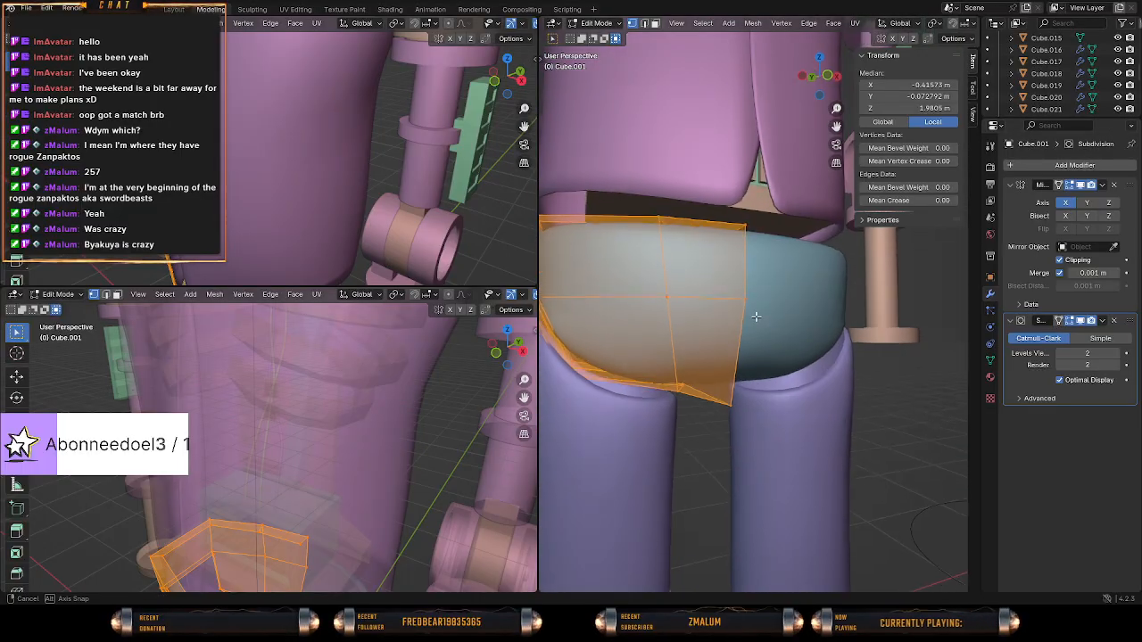
middle_click_drag(756, 317, 746, 290)
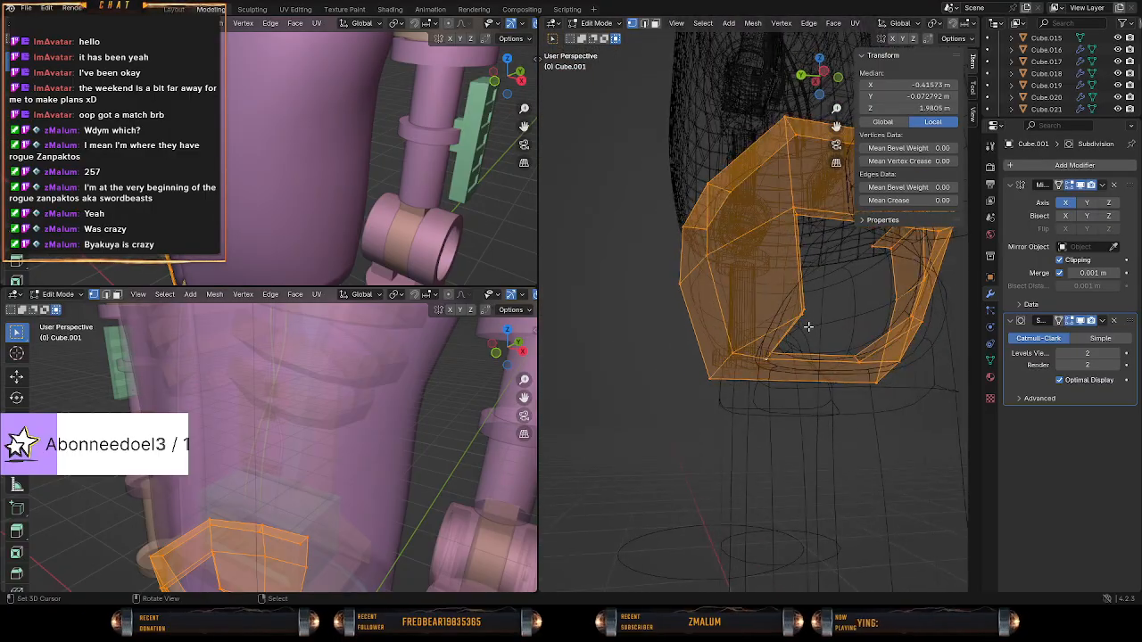
key("alt+a")
key("c")
left_click(803, 313)
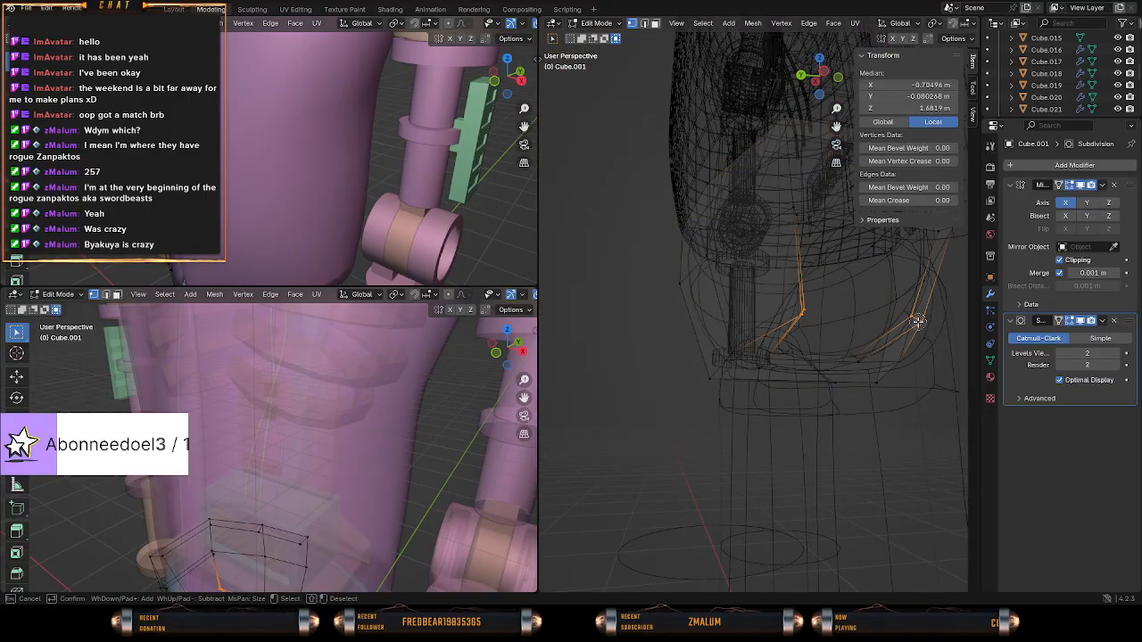
middle_click_drag(917, 323, 844, 324)
key("shift+z")
mouse_move(780, 349)
middle_mouse_down()
mouse_move(759, 369)
mouse_move(794, 383)
middle_mouse_up()
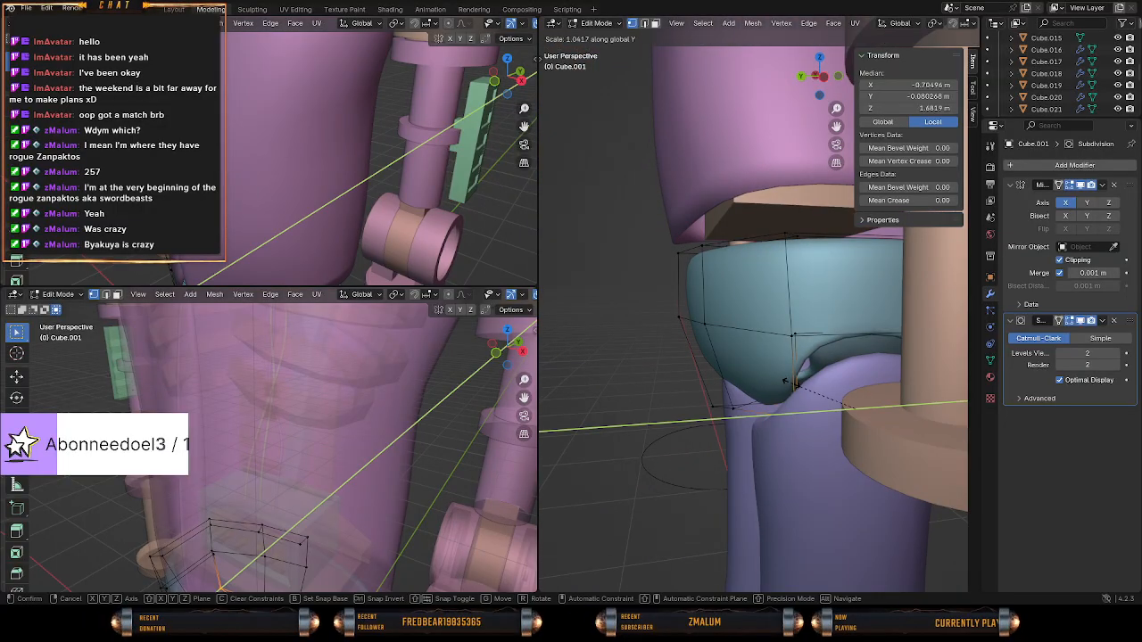
left_click(785, 385)
Select the upper front and back corner vertices of the pelvis' leg opening and scale them along Y by about 0.66.
scroll(702, 376, "up", 5)
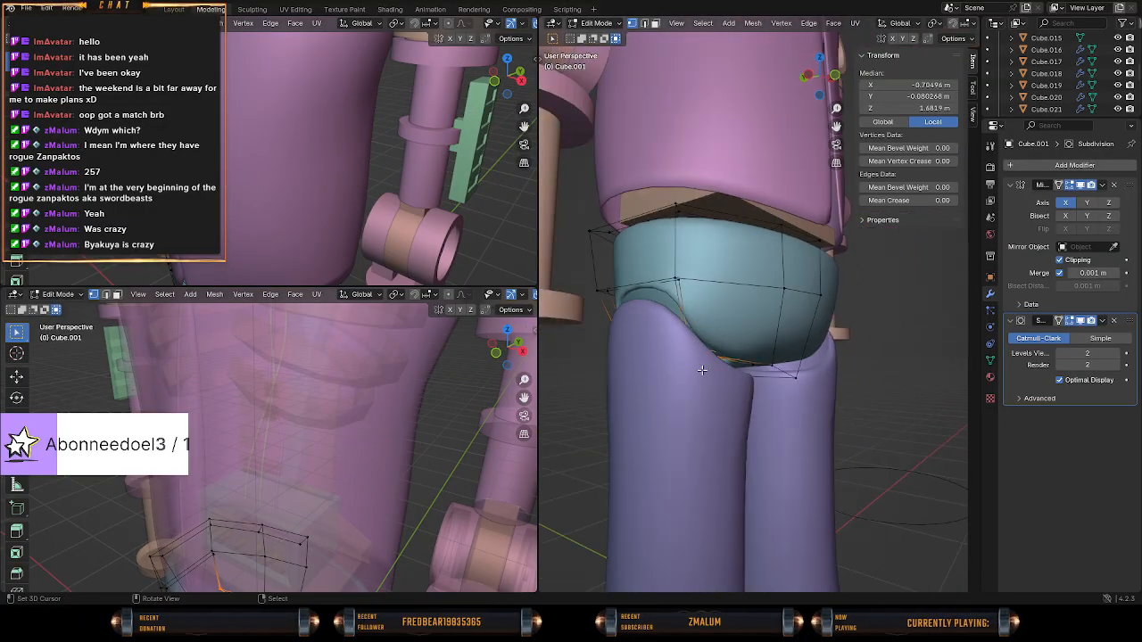
middle_click_drag(702, 376, 763, 375)
key("alt+a")
key("c")
left_click(765, 358)
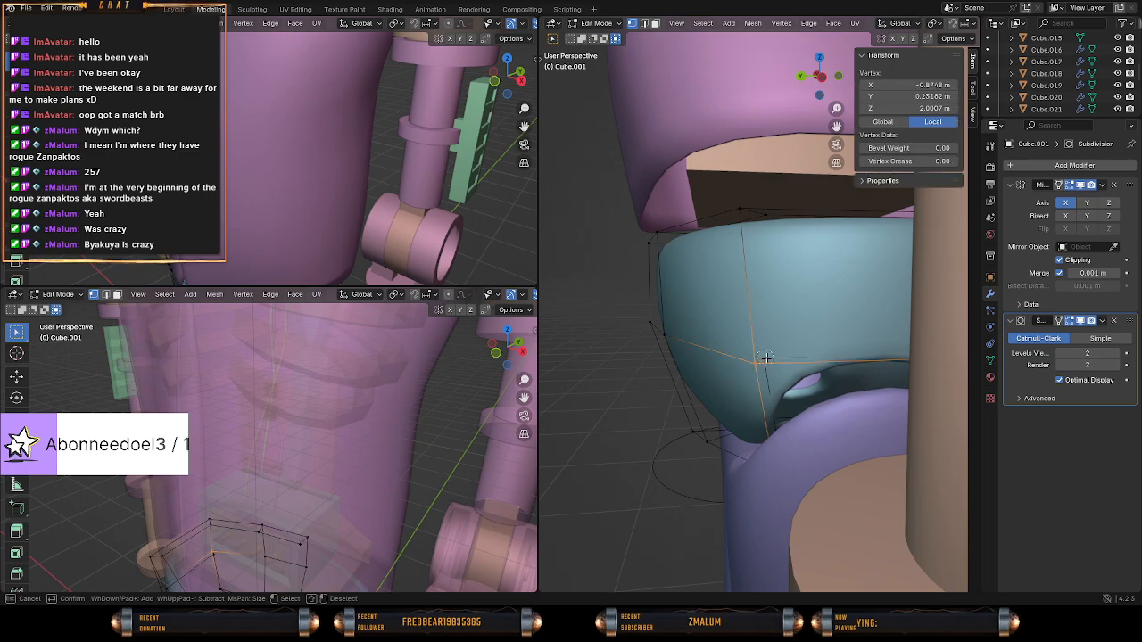
right_click(767, 359)
key("z")
left_click(763, 360)
key("c")
left_click(763, 361)
right_click(765, 361)
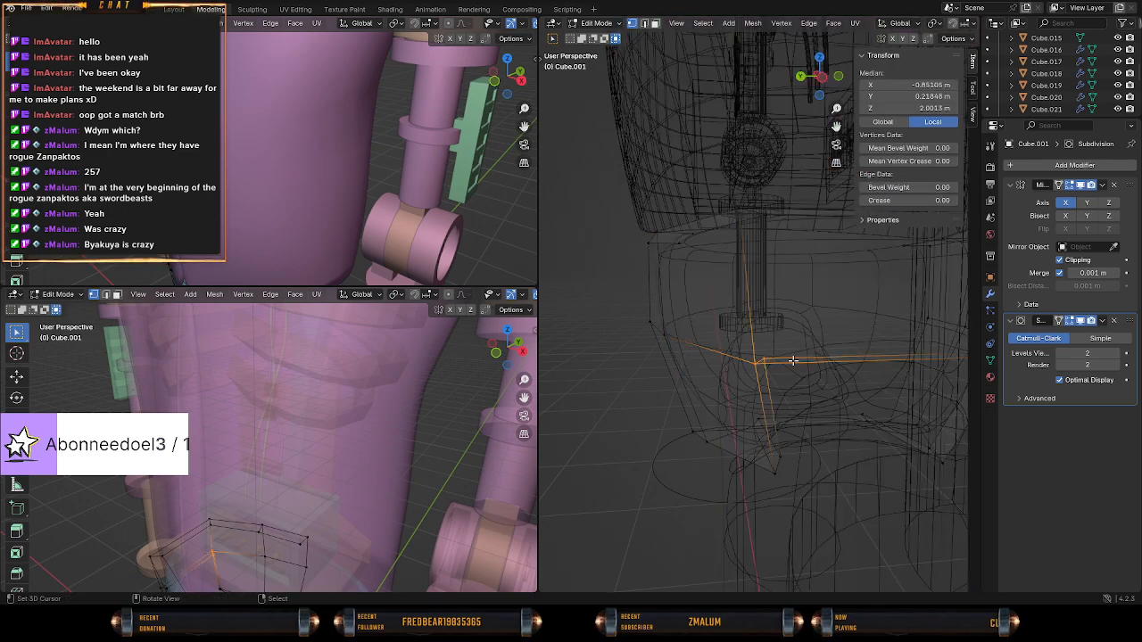
mouse_move(765, 361)
middle_mouse_down()
mouse_move(746, 359)
mouse_move(786, 360)
middle_mouse_up()
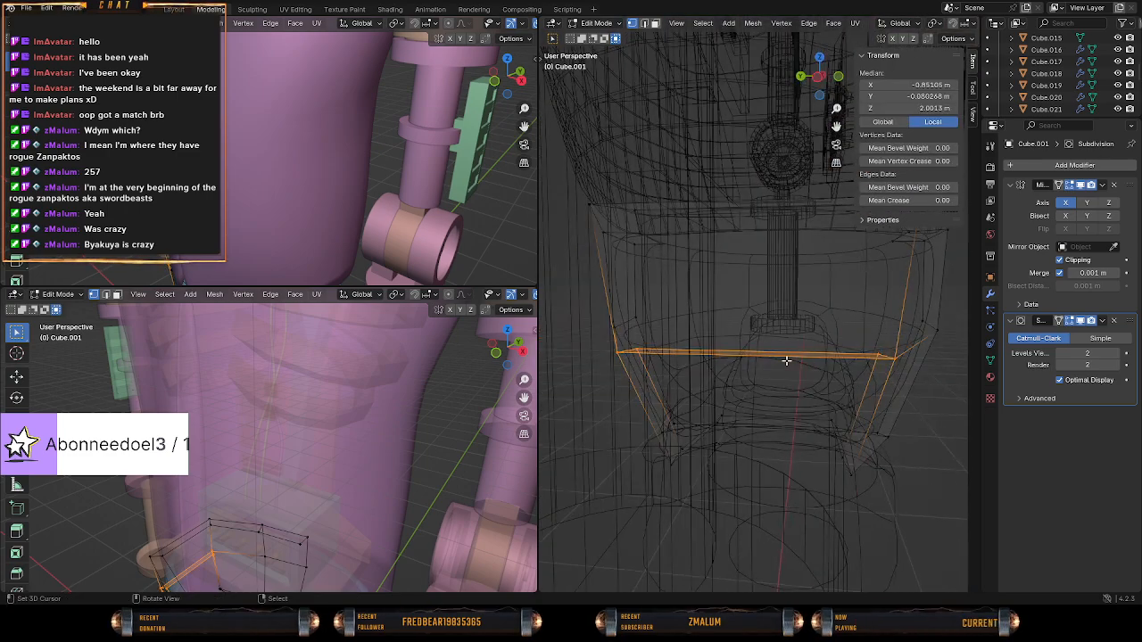
left_click(918, 356)
key("s")
key("x")
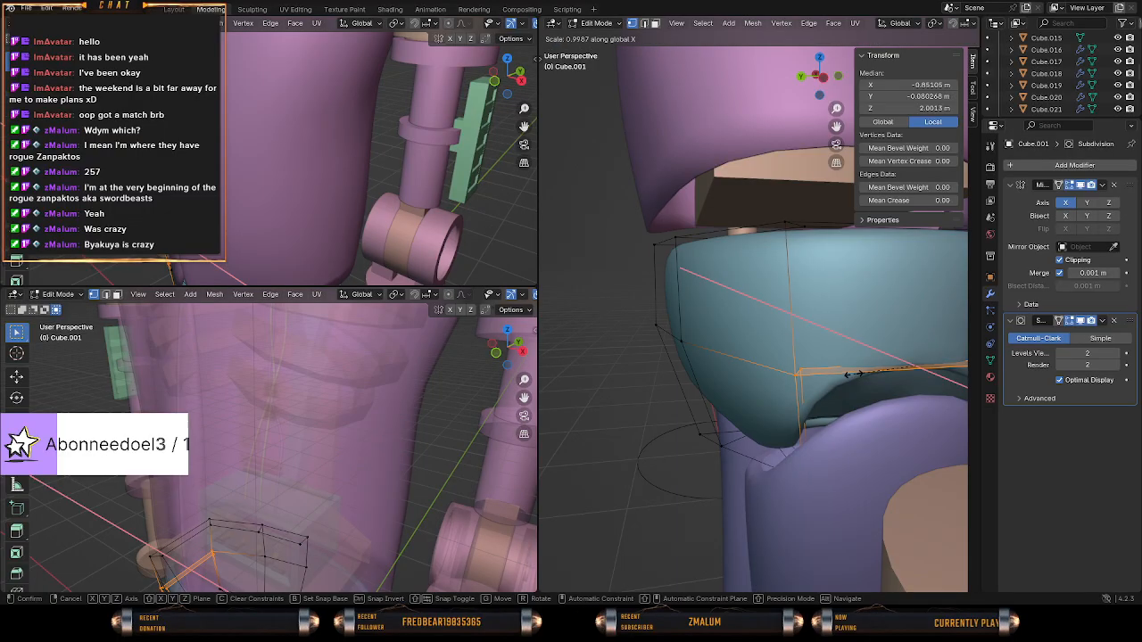
key("x")
key("x")
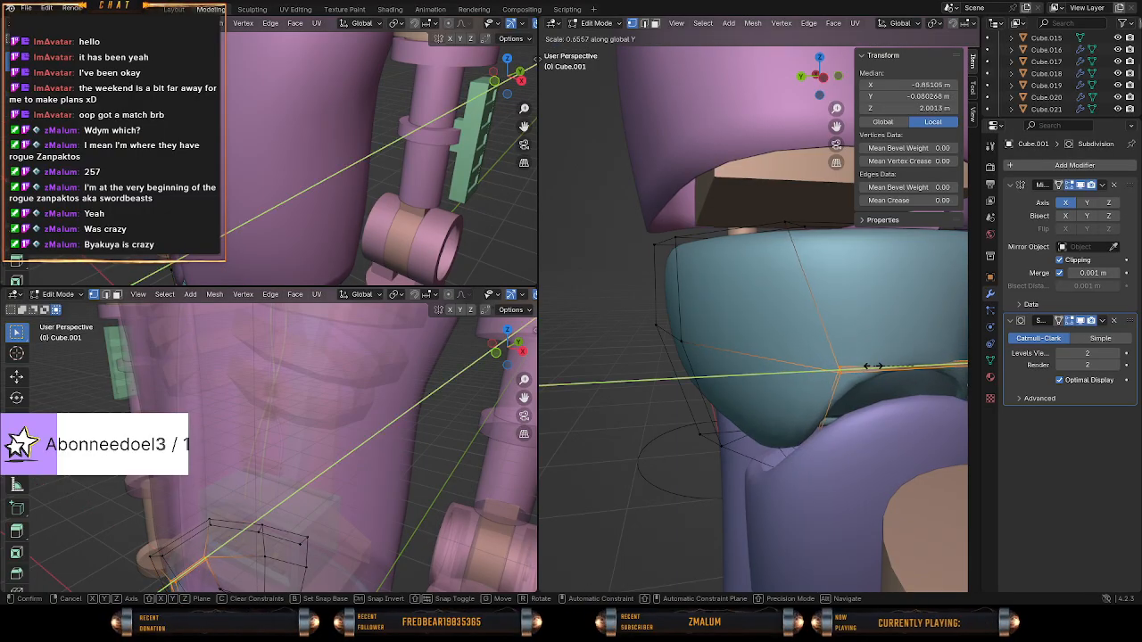
left_click(872, 366)
Try to scale the whole pelvis mesh along Y by about 1.23.
middle_click_drag(873, 366, 690, 394)
key("Tab")
key("Tab")
key("a")
key("s")
key("y")
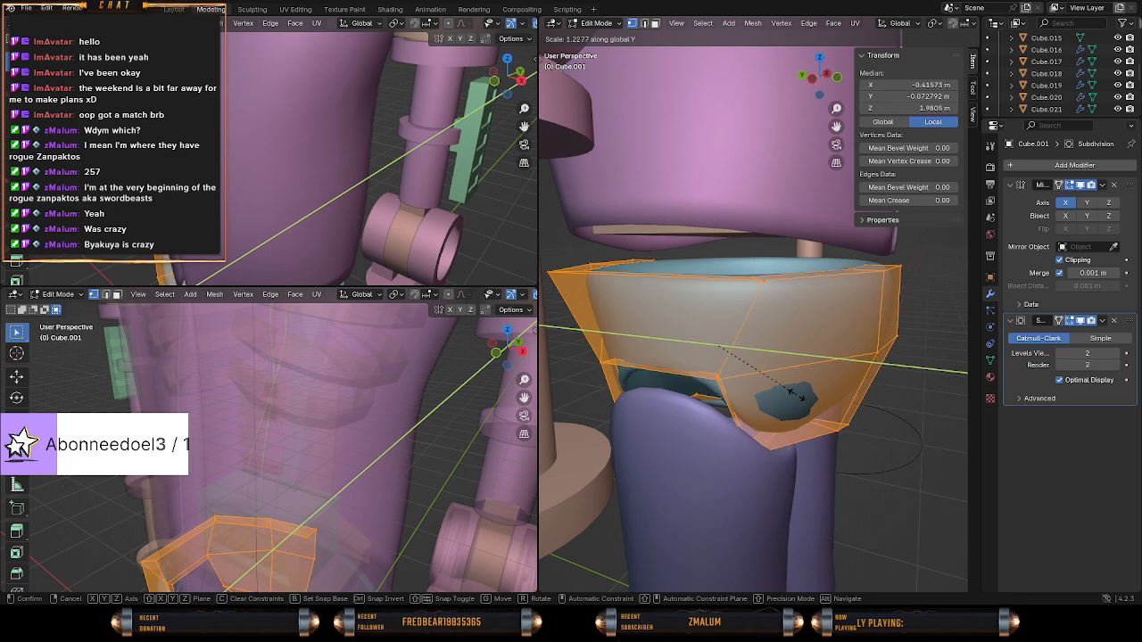
left_click(780, 396)
Scale the whole pelvis mesh along Y by about 1.14.
middle_click_drag(710, 386, 777, 390)
middle_click_drag(859, 392, 838, 390)
key("s")
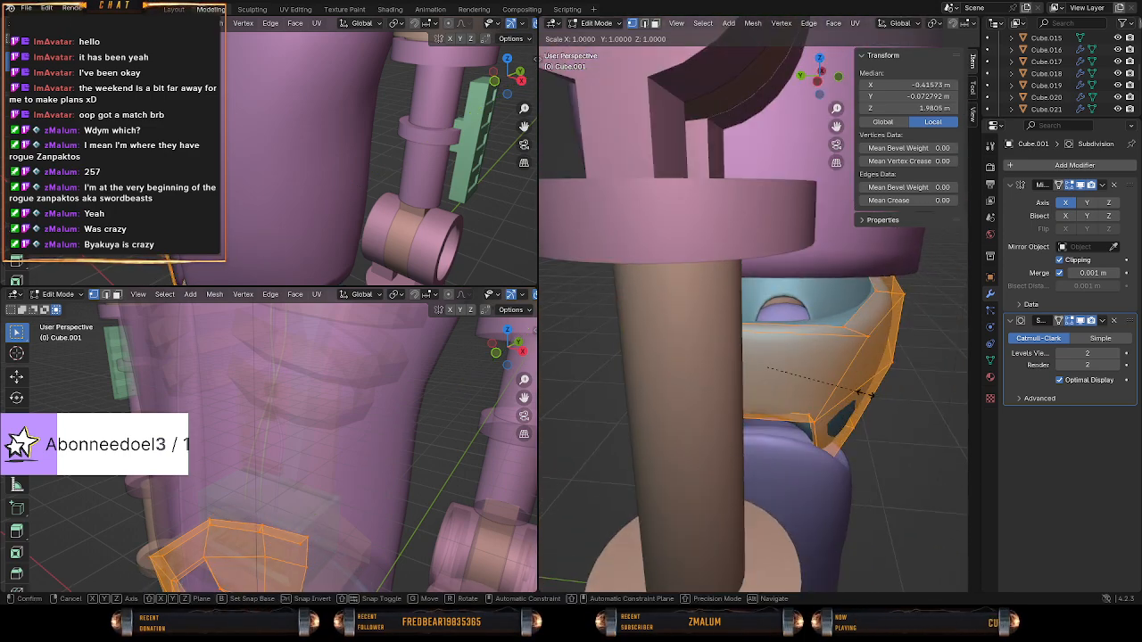
key("y")
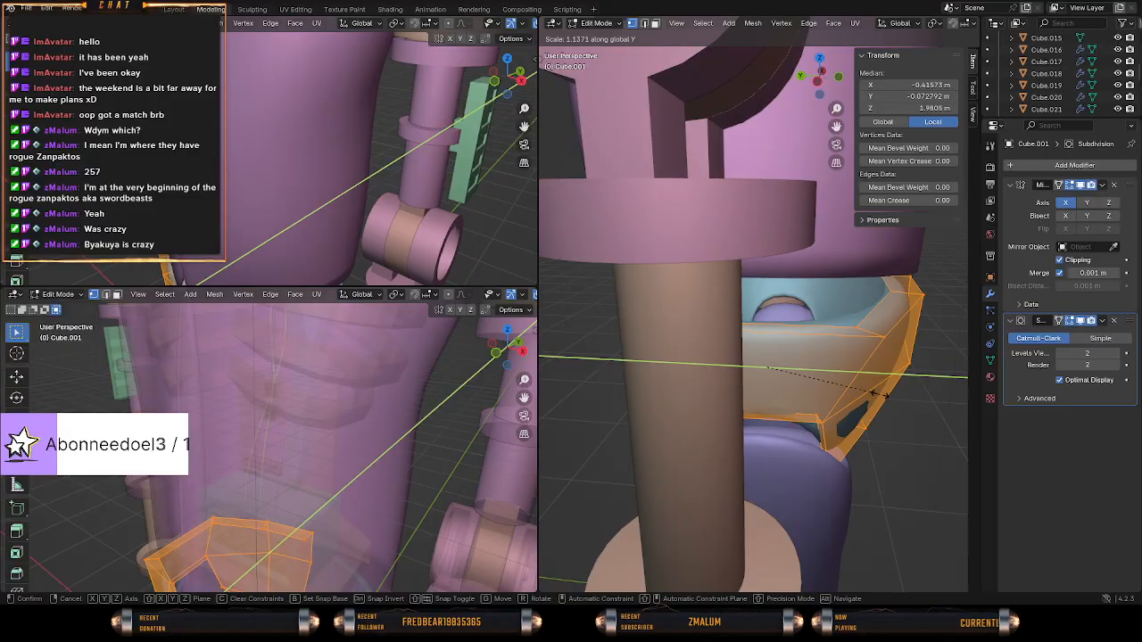
left_click(879, 394)
mouse_move(878, 397)
middle_mouse_down()
mouse_move(839, 383)
mouse_move(779, 394)
mouse_move(801, 456)
mouse_move(715, 429)
mouse_move(664, 437)
mouse_move(736, 396)
middle_mouse_up()
key("Tab")
key("Tab")
Select the inner edge loop of the pelvis' top rim in wireframe shading and scale it along Y by about 1.09.
key("shift+z")
key("KP_7")
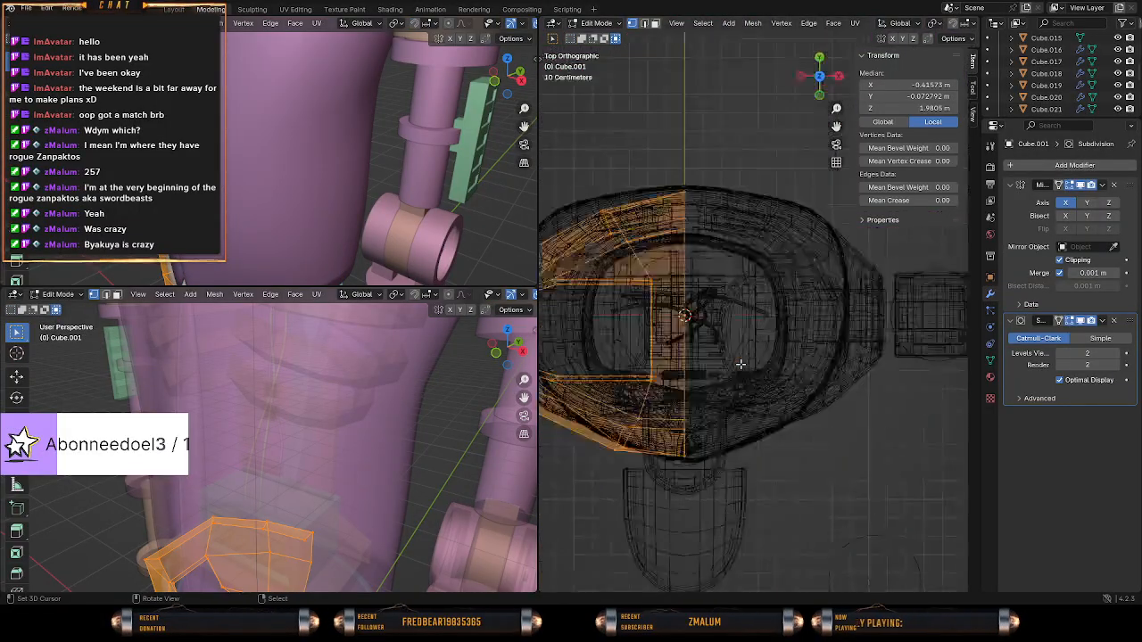
scroll(706, 320, "up", 3)
middle_click_drag(648, 357, 883, 332, "shift")
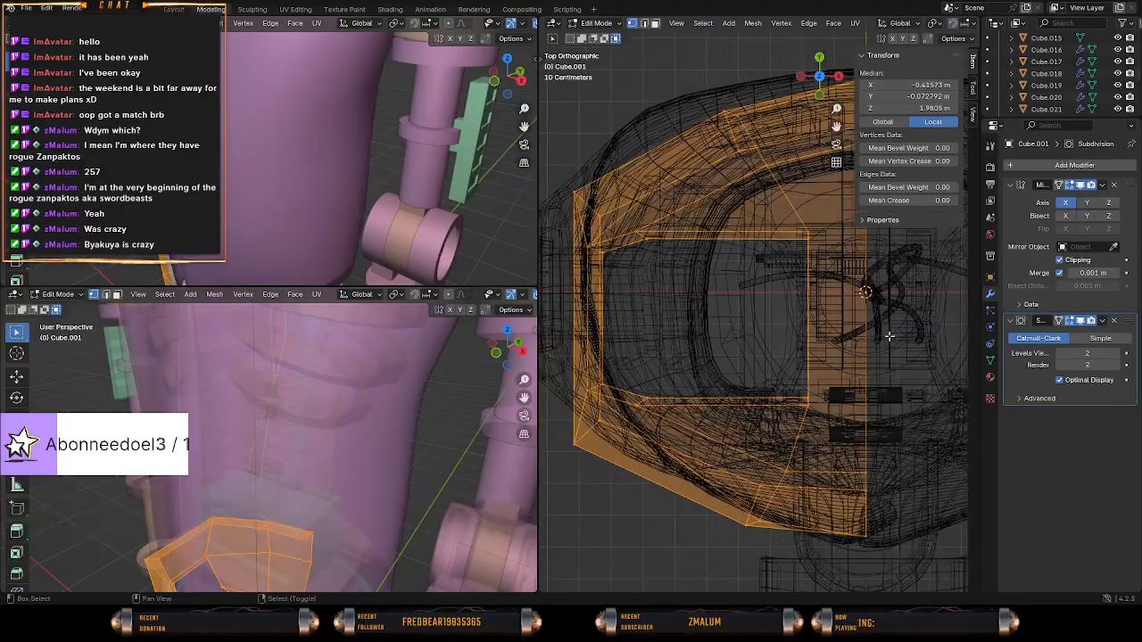
scroll(779, 309, "down", 2)
mouse_move(639, 230)
middle_mouse_down()
mouse_move(667, 205)
mouse_move(806, 149)
mouse_move(680, 296)
mouse_move(662, 298)
middle_mouse_up()
key("b")
middle_click_drag(587, 286, 940, 509)
middle_click_drag(763, 389, 672, 383)
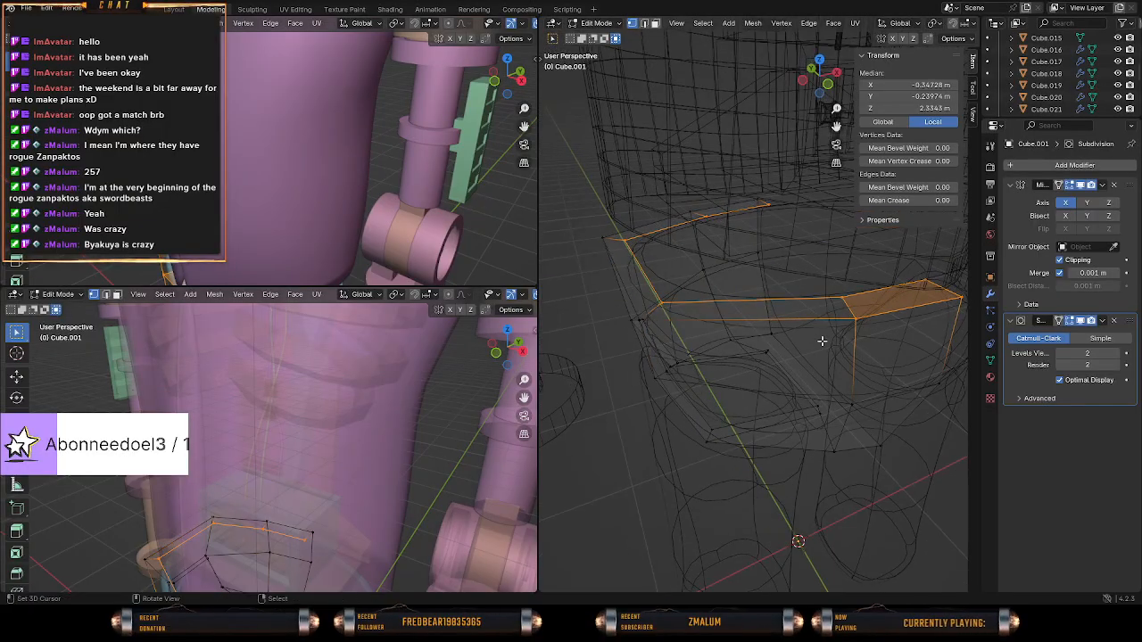
middle_click_drag(769, 329, 787, 347)
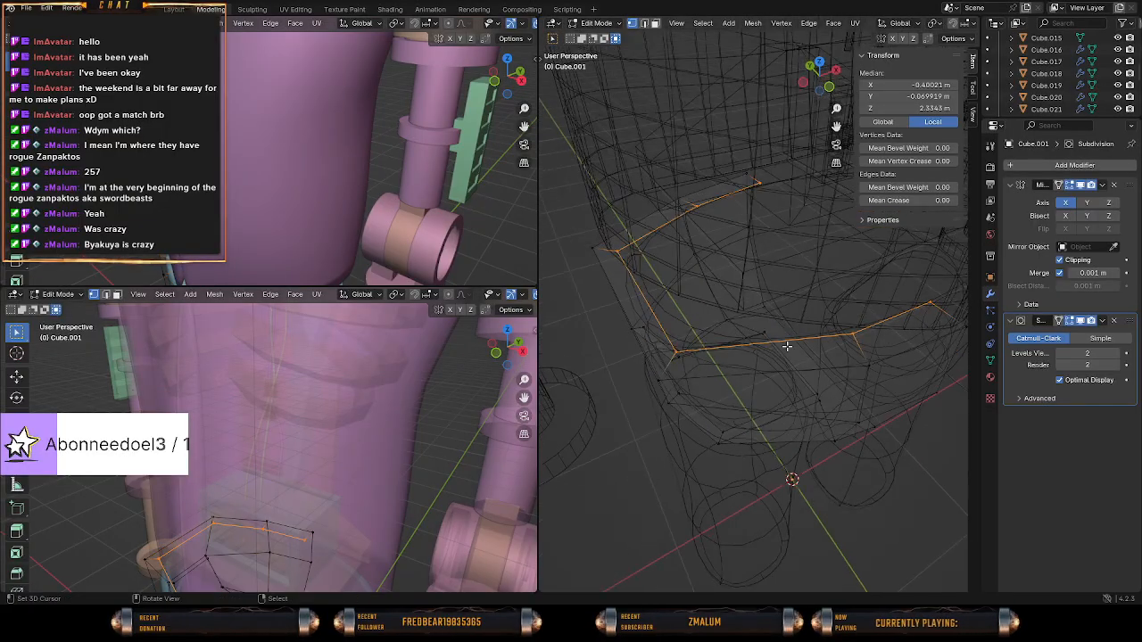
key("y")
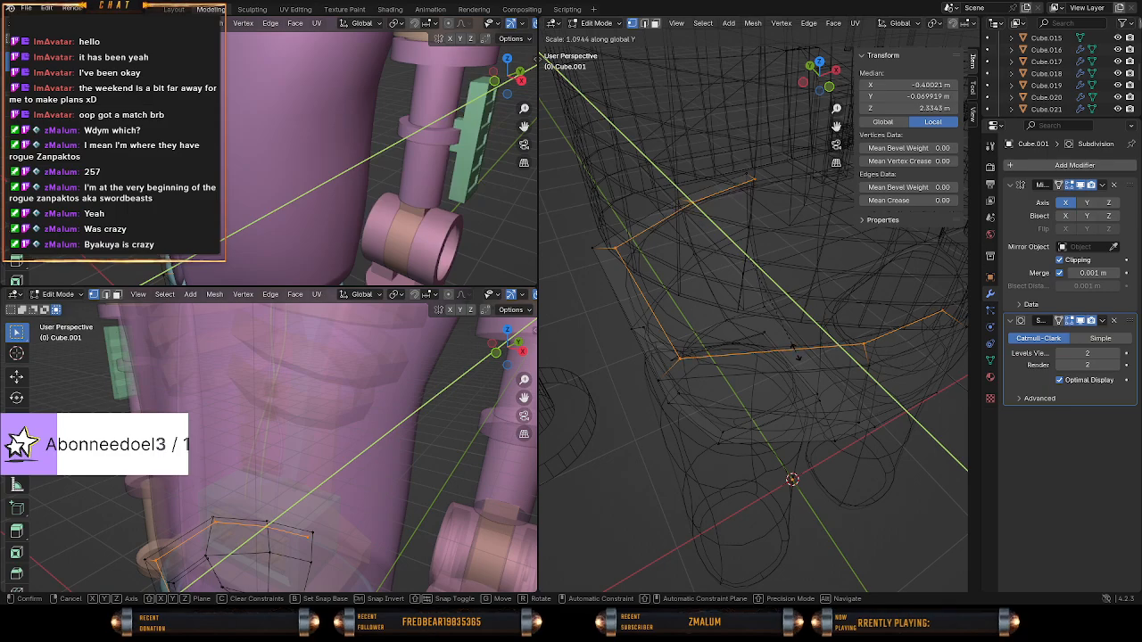
left_click(797, 354)
key("shift+z")
mouse_move(780, 352)
middle_mouse_down()
mouse_move(869, 330)
mouse_move(839, 347)
mouse_move(806, 324)
mouse_move(774, 341)
mouse_move(811, 331)
mouse_move(857, 363)
mouse_move(811, 399)
mouse_move(779, 372)
mouse_move(792, 363)
middle_mouse_up()
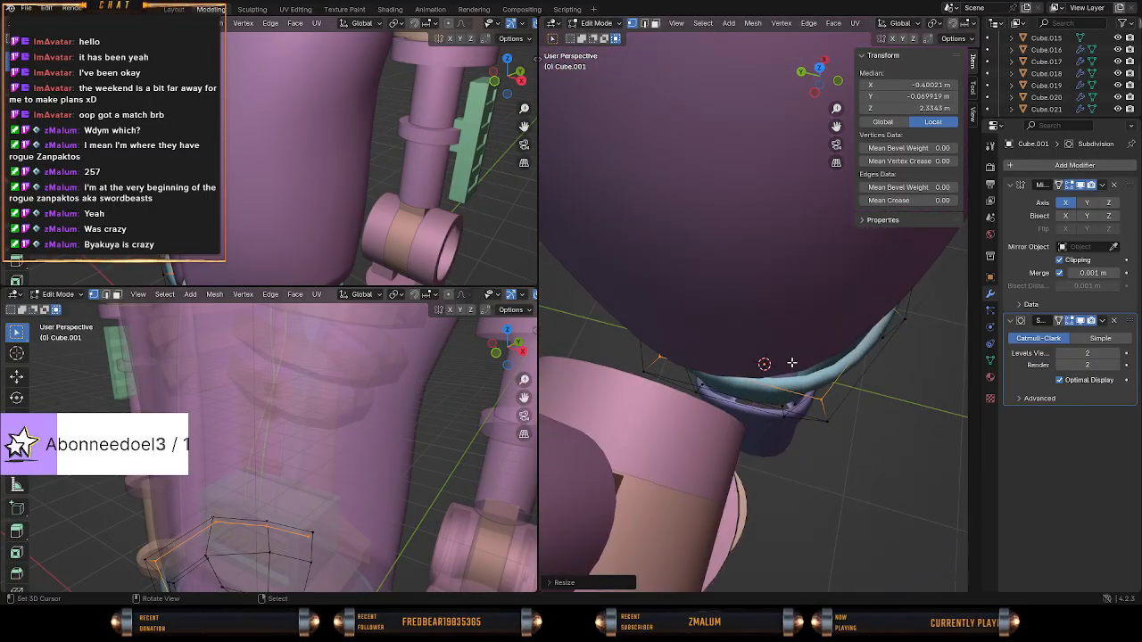
Select both vertices at the top rim's front side corner and move them about 0.06 m backward along Y.
left_click(827, 418)
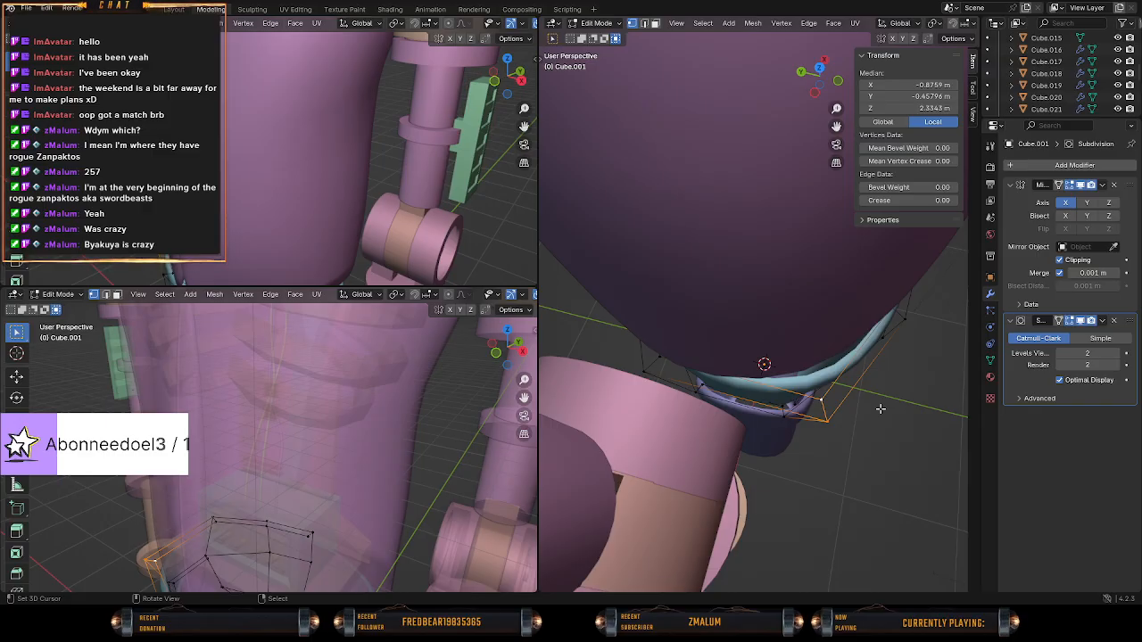
key("KP_7")
middle_click_drag(710, 502, 821, 347, "shift")
scroll(820, 347, "up", 6)
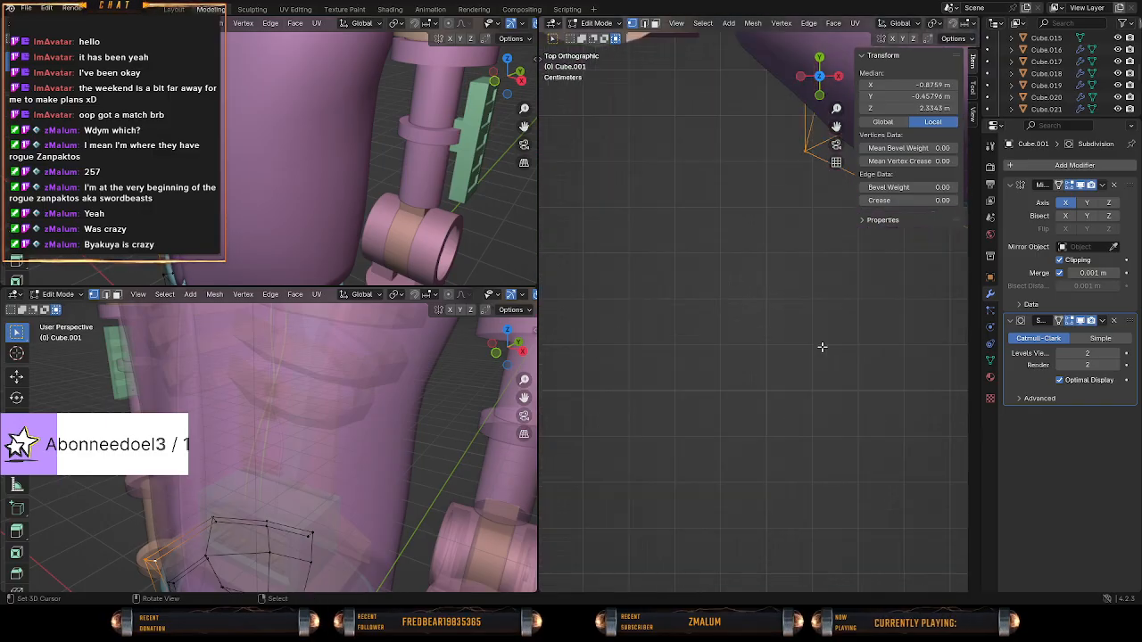
middle_click_drag(816, 245, 732, 340, "shift")
key("z")
left_click(680, 323)
middle_click_drag(787, 283, 743, 305, "shift")
scroll(741, 325, "up", 2)
key("z")
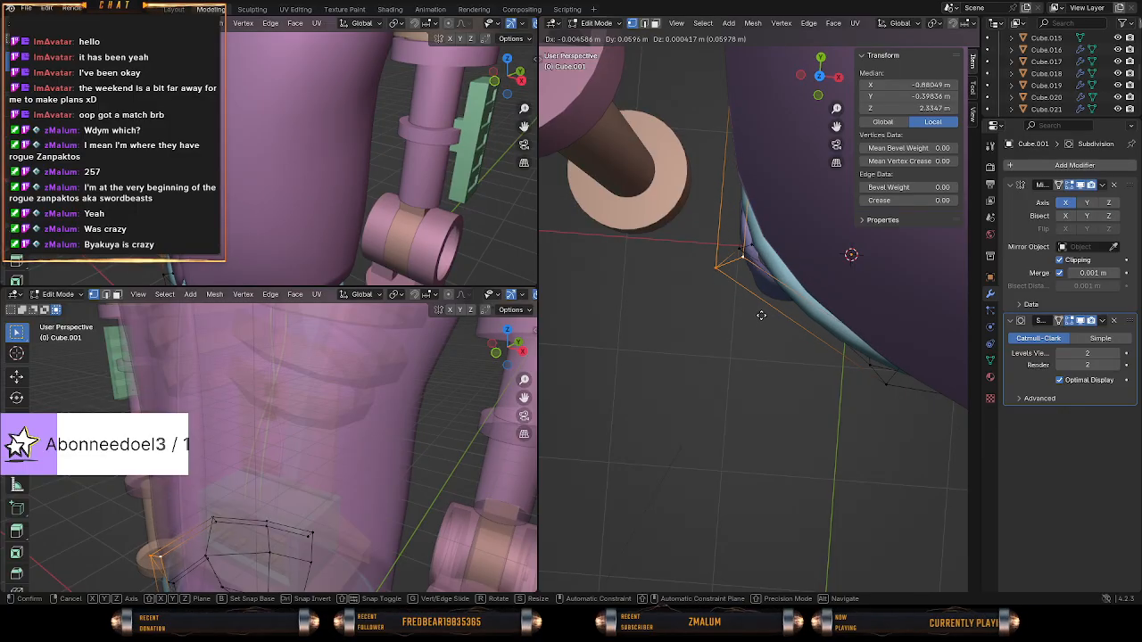
middle_click_drag(795, 362, 827, 331)
Add a vertical loop cut to the pelvis' front beside the side corner and reposition the loop's middle vertex from the top view.
key("ctrl+r")
left_click(814, 265)
left_click(814, 266)
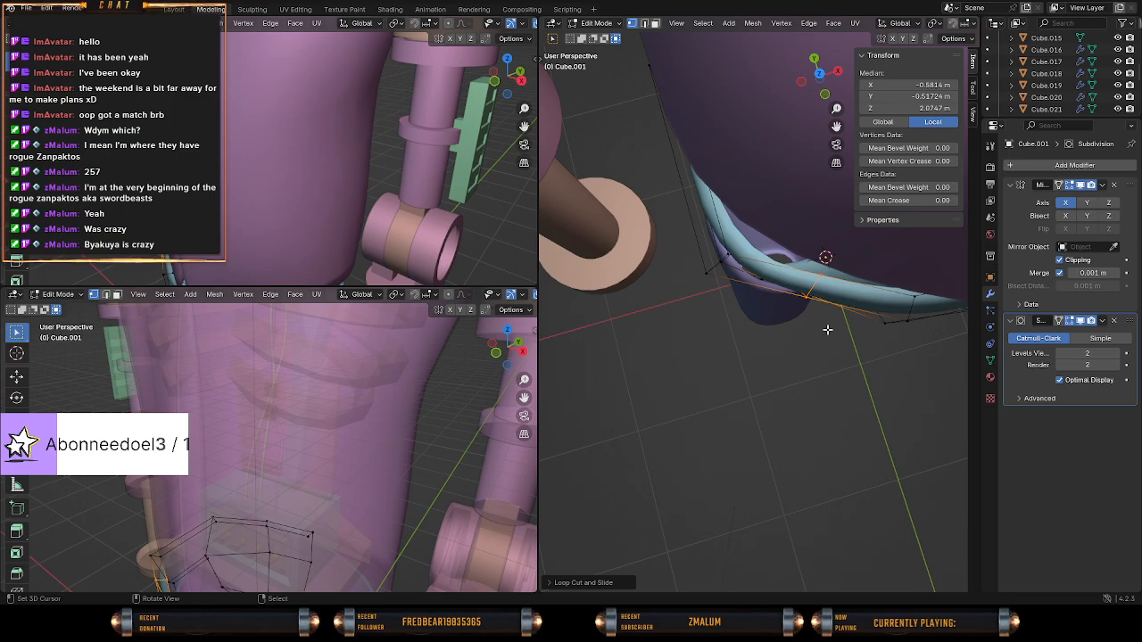
key("shift+z")
middle_click_drag(732, 312, 845, 368)
left_click(797, 308)
key("KP_7")
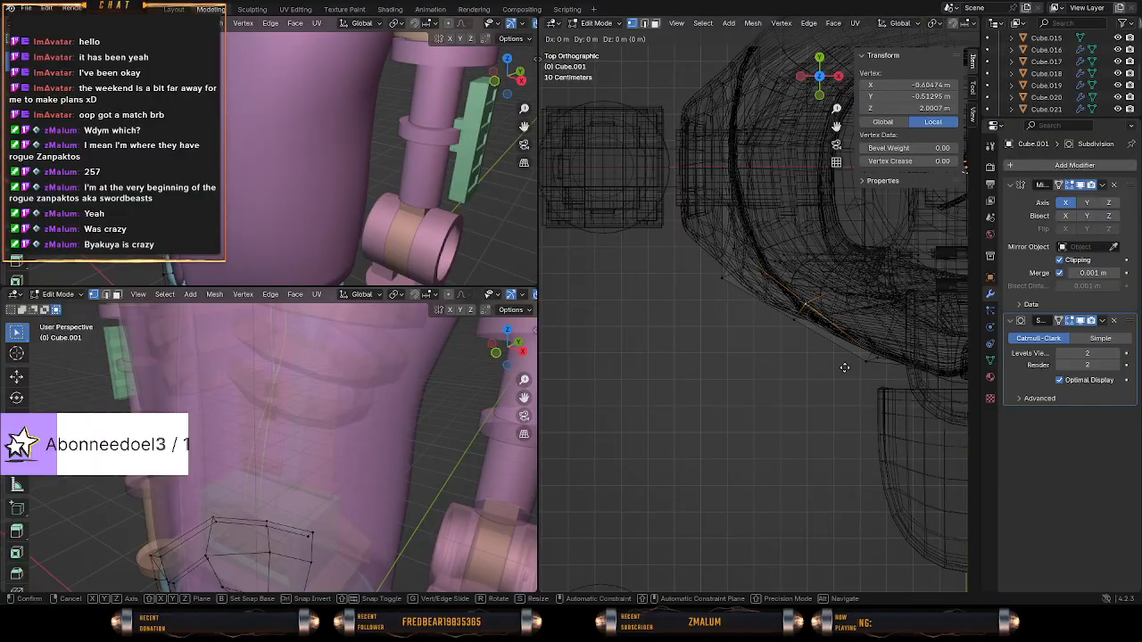
left_click(835, 369)
key("shift+z")
Move the new front loop's two top rim vertices about 0.04 m forward along Y and about 0.06 m outward along X.
middle_click_drag(824, 387, 831, 303)
left_click(832, 371)
left_click(816, 369)
left_click(819, 249, "shift")
key("g")
key("y")
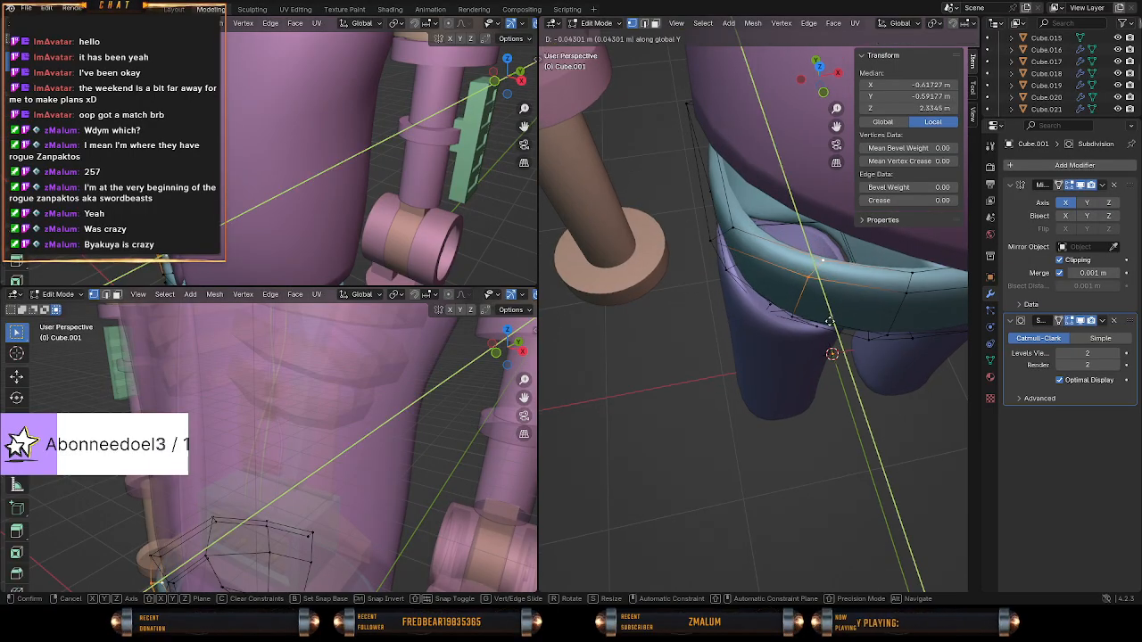
left_click(829, 323)
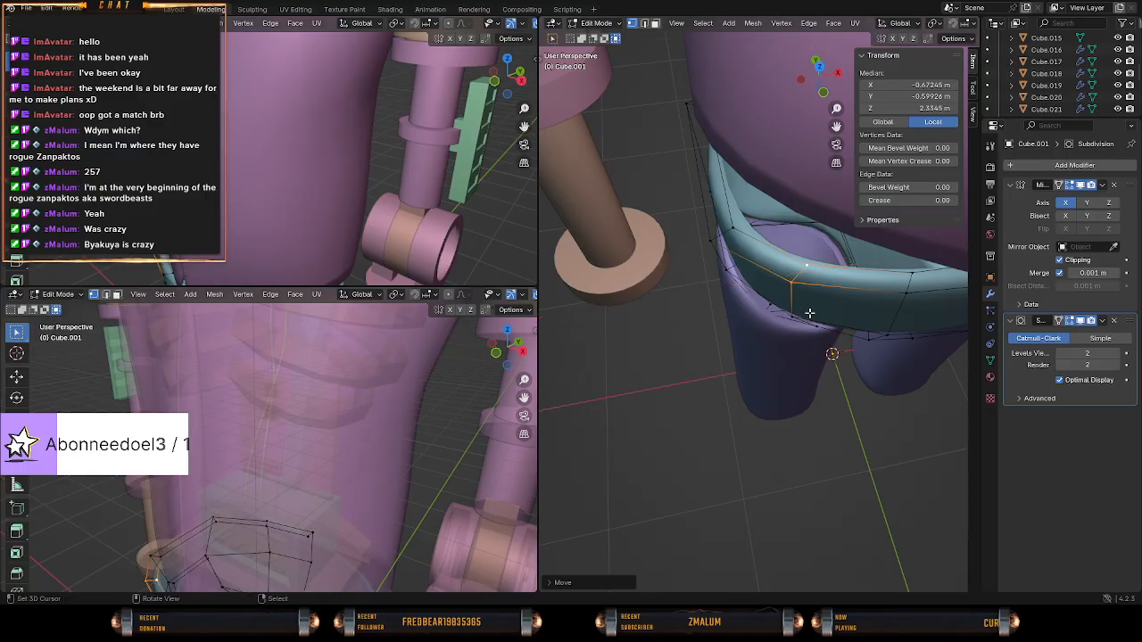
middle_click_drag(810, 313, 835, 368)
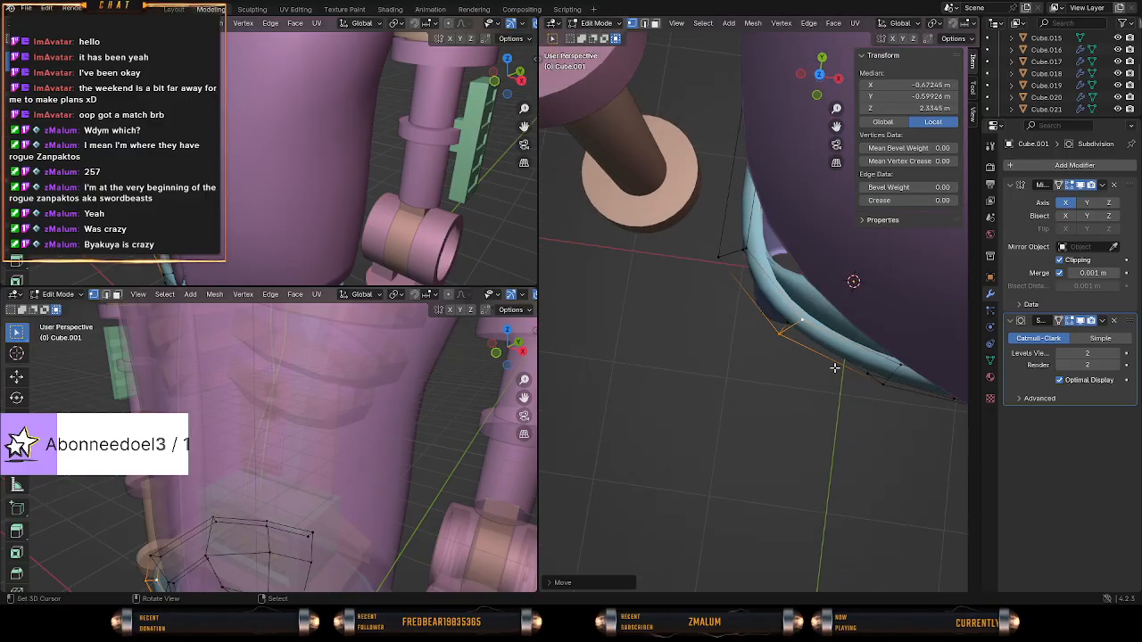
Move the front loop's top rim vertices about 0.05 m back toward the torso outline in the top view.
key("KP_7")
key("shift+z")
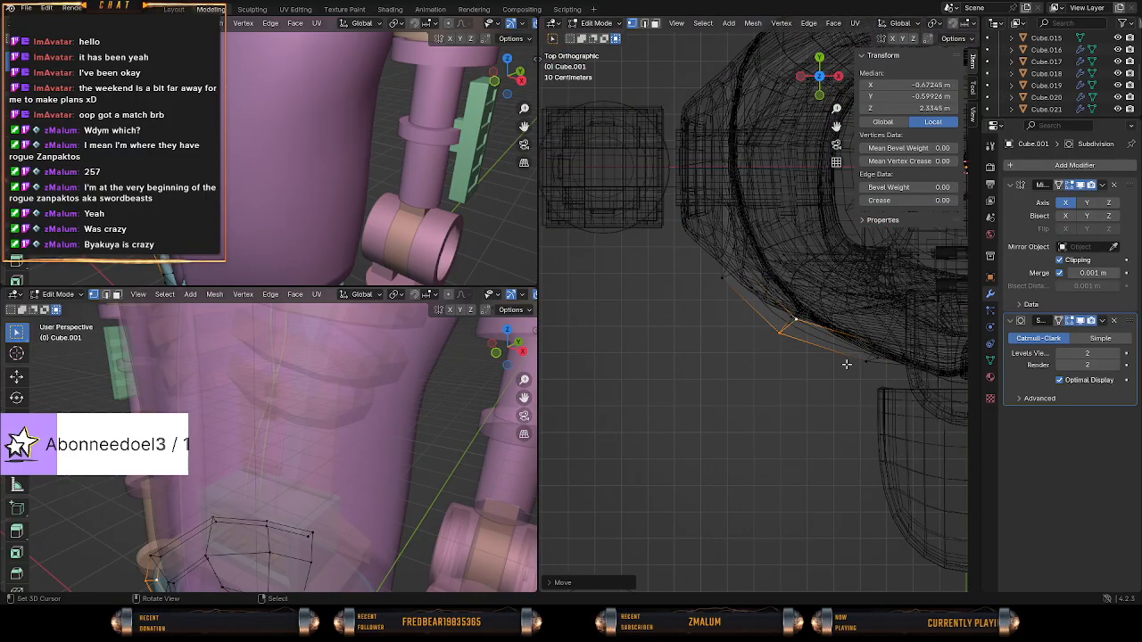
scroll(830, 318, "up", 3)
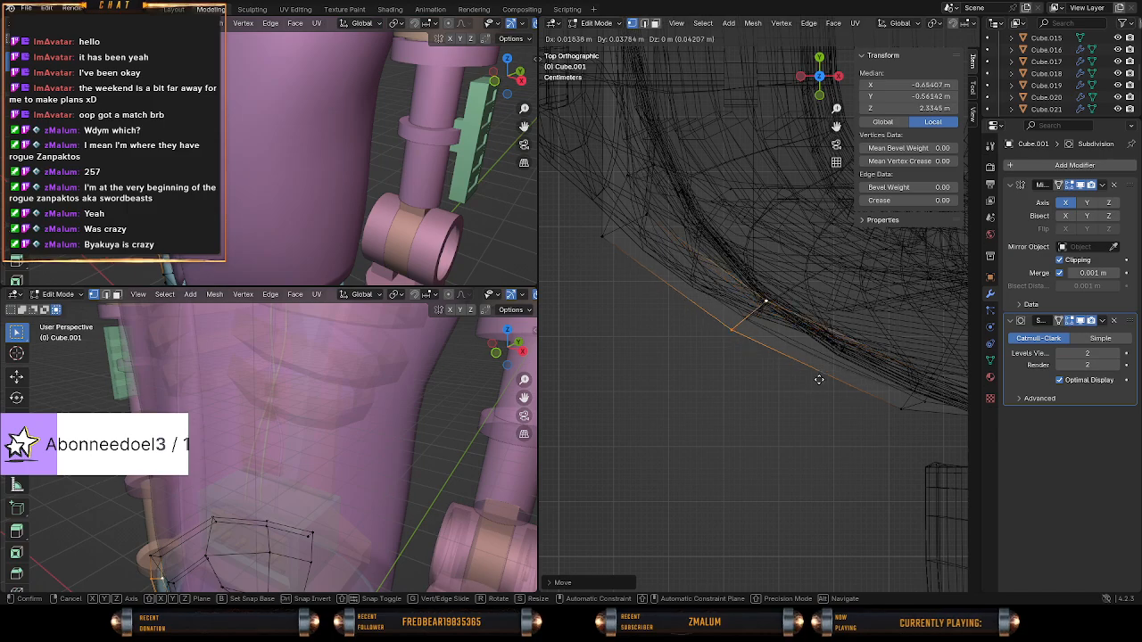
key("shift+z")
mouse_move(820, 377)
middle_mouse_down()
mouse_move(839, 339)
mouse_move(765, 340)
mouse_move(782, 334)
mouse_move(747, 324)
mouse_move(686, 347)
mouse_move(676, 329)
middle_mouse_up()
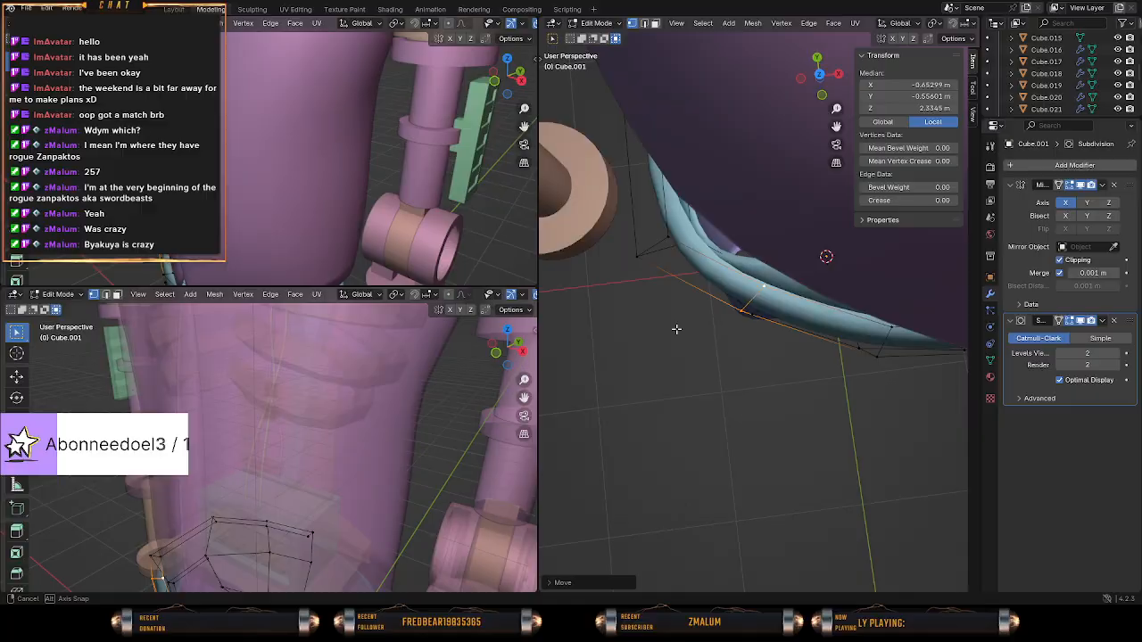
Move the top rim's front side corner vertices inward to about X -0.83 m, Y -0.34 m.
right_click(646, 260)
middle_click_drag(646, 260, 765, 289)
right_click(658, 261, "shift")
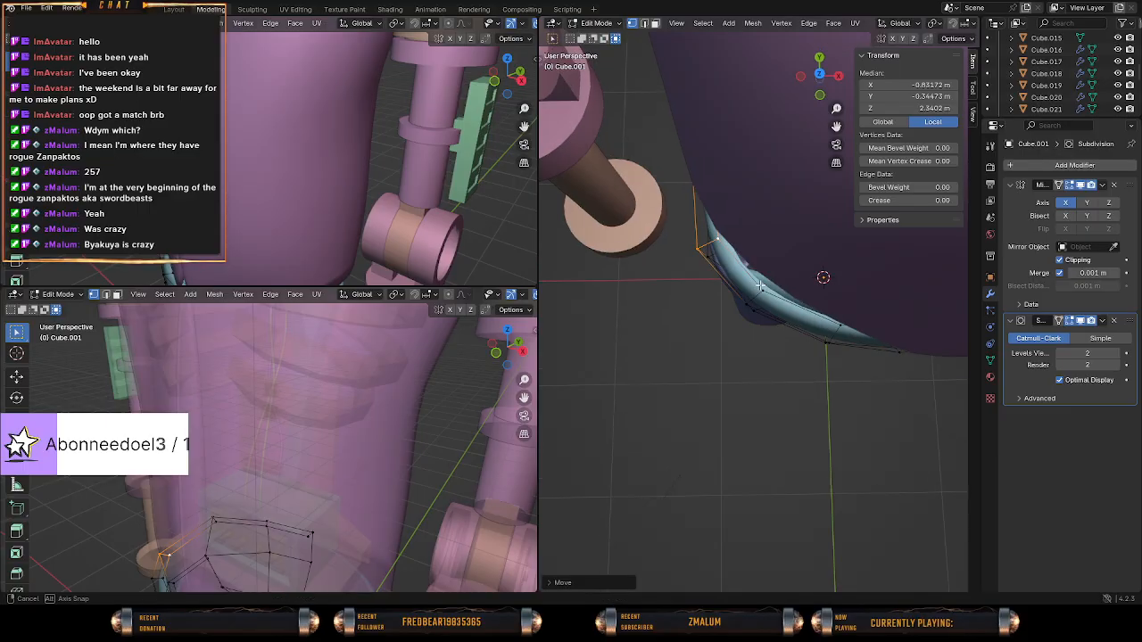
middle_click_drag(759, 286, 806, 222)
Add a vertical loop cut to the pelvis' side panel between its corners and reposition the loop along Y.
key("a")
key("a")
key("ctrl+r")
left_click(648, 271)
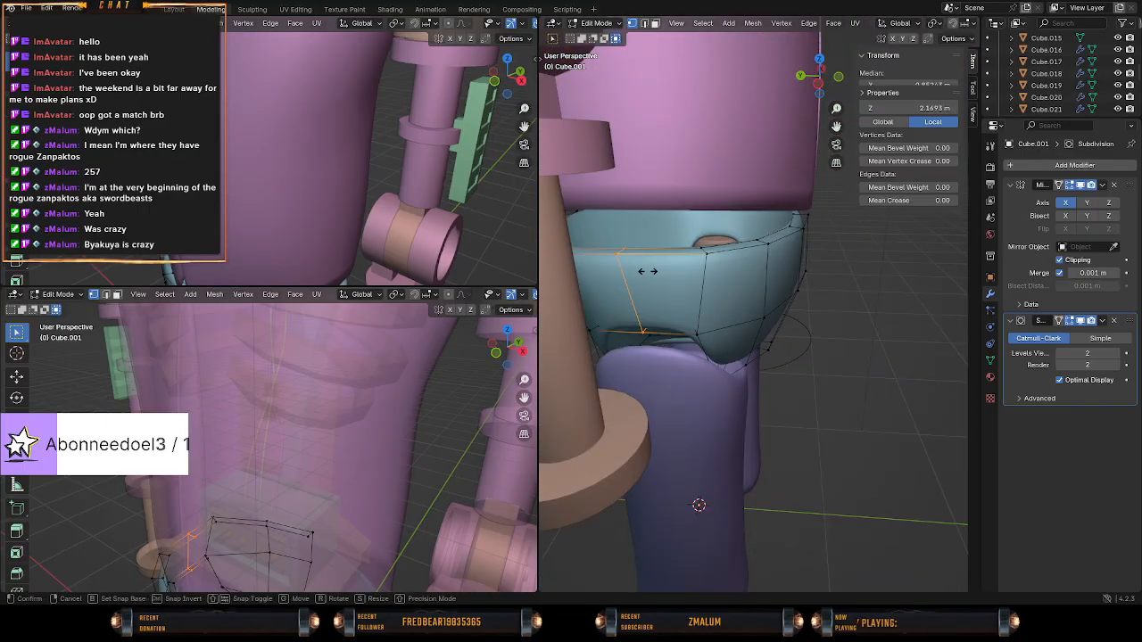
middle_click_drag(720, 258, 696, 268)
key("shift+z")
key("c")
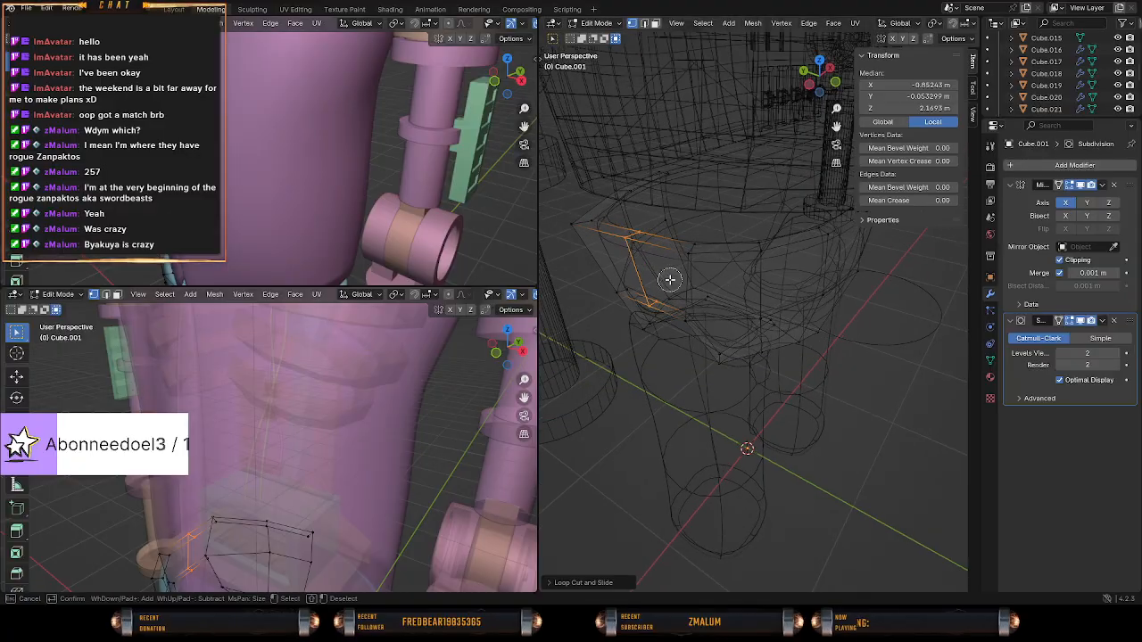
left_click(739, 284)
mouse_move(739, 284)
middle_mouse_down()
mouse_move(740, 367)
mouse_move(835, 343)
mouse_move(766, 309)
middle_mouse_up()
Examine the reshaped pelvis around the torso and thighs in Object and Edit Mode, in solid and wireframe shading.
mouse_move(790, 315)
middle_mouse_down()
mouse_move(791, 299)
mouse_move(717, 301)
mouse_move(663, 369)
mouse_move(708, 351)
mouse_move(706, 279)
mouse_move(812, 259)
mouse_move(694, 294)
mouse_move(688, 369)
mouse_move(694, 320)
mouse_move(673, 255)
mouse_move(749, 269)
mouse_move(808, 240)
middle_mouse_up()
key("Tab")
key("z")
left_click(773, 284)
key("Tab")
key("z")
left_click(741, 268)
scroll(777, 270, "up", 1)
key("z")
left_click(850, 236)
Select the front loop's top rim vertices and move them about 0.04 m inward toward the torso.
mouse_move(787, 286)
middle_mouse_down()
mouse_move(753, 314)
mouse_move(755, 303)
mouse_move(782, 339)
mouse_move(779, 364)
mouse_move(785, 279)
middle_mouse_up()
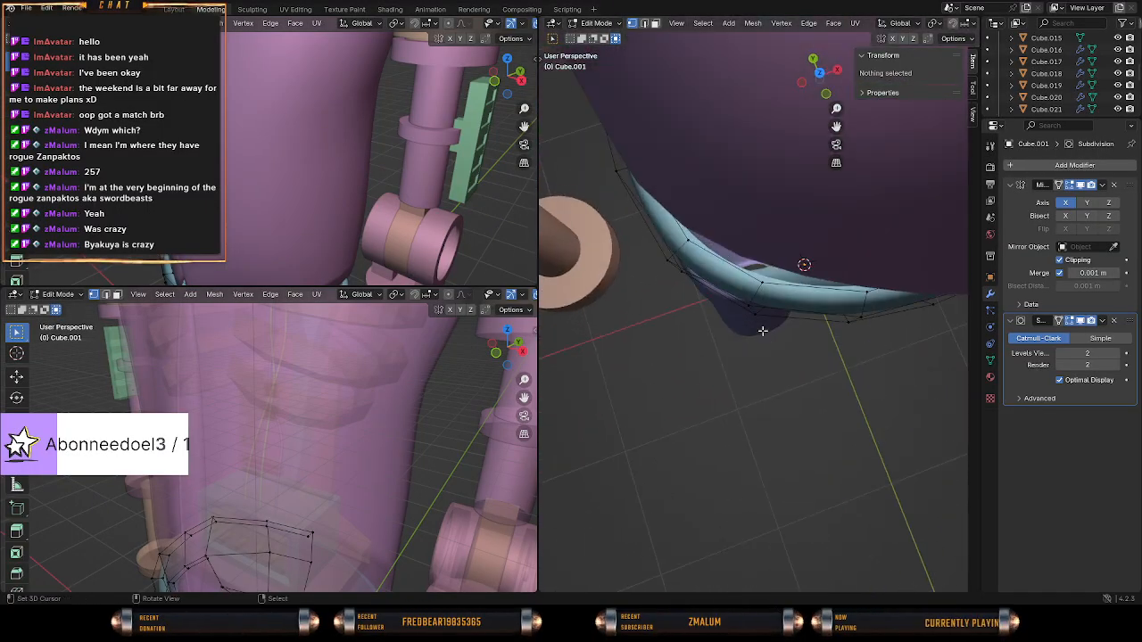
left_click(784, 279)
middle_click_drag(829, 313, 794, 298)
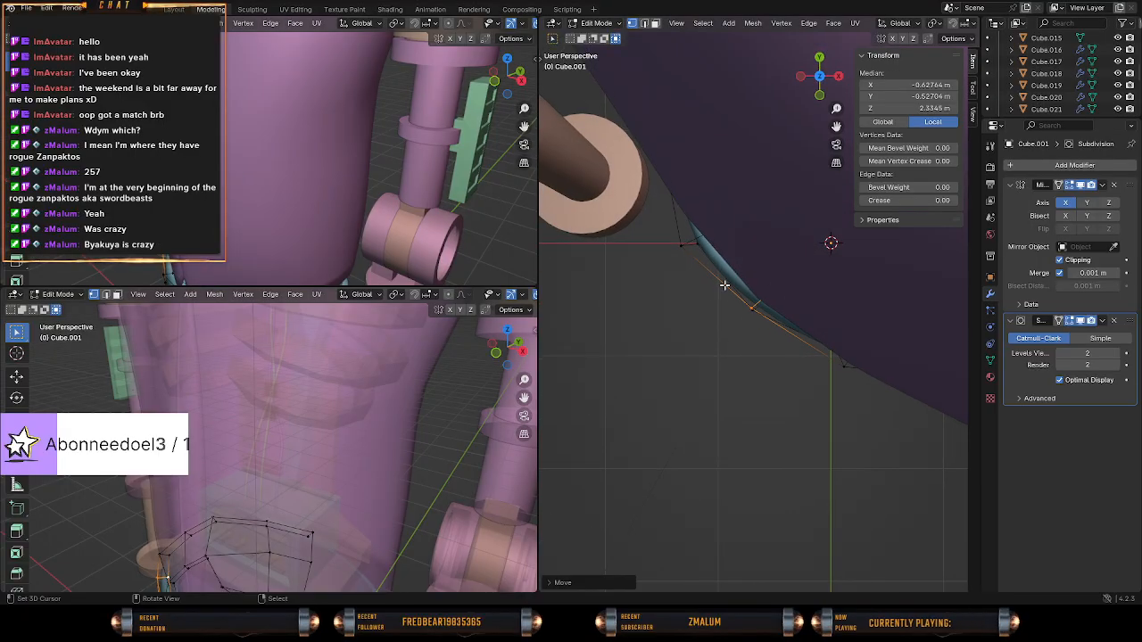
Select the lower front vertices of the pelvis' leg opening in wireframe shading.
key("alt+a")
middle_click_drag(725, 286, 714, 263)
right_click(717, 213)
right_click(743, 211, "shift")
middle_click_drag(727, 221, 880, 220)
mouse_move(626, 308)
middle_mouse_down()
mouse_move(787, 231)
mouse_move(590, 303)
mouse_move(705, 379)
middle_mouse_up()
key("shift+z")
left_click(709, 382)
middle_click_drag(646, 405, 632, 429)
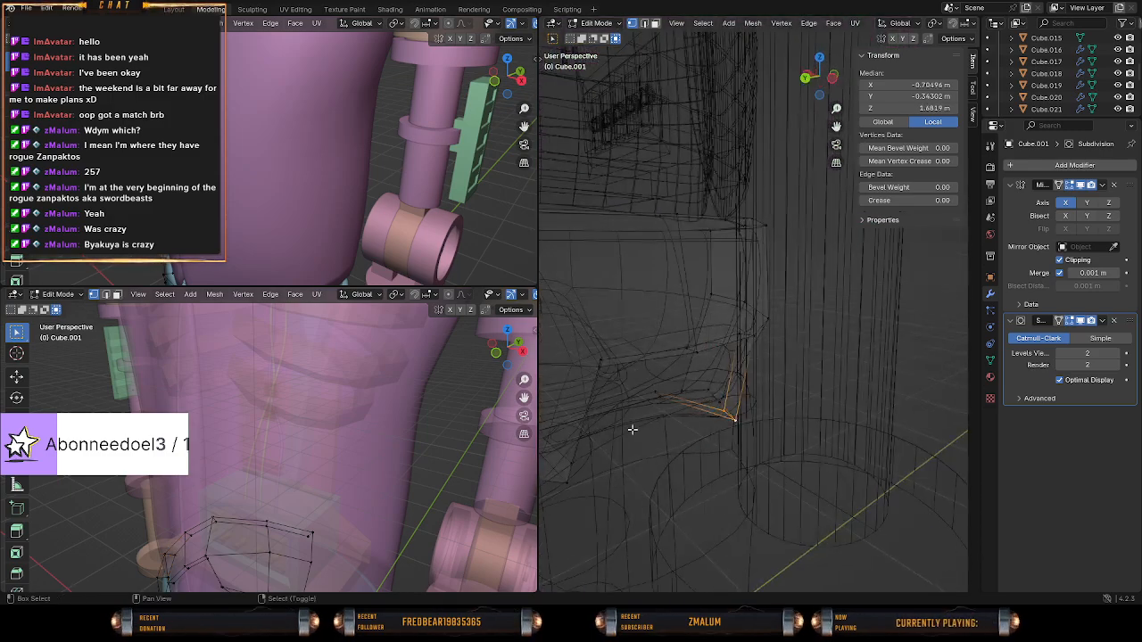
Examine the pelvis and thighs from several sides in solid and wireframe shading.
key("shift+z")
mouse_move(809, 424)
middle_mouse_down()
mouse_move(708, 413)
mouse_move(810, 413)
mouse_move(791, 417)
mouse_move(816, 377)
mouse_move(845, 360)
mouse_move(788, 409)
mouse_move(879, 403)
middle_mouse_up()
scroll(790, 417, "down", 3)
scroll(806, 372, "up", 3)
mouse_move(806, 372)
middle_mouse_down()
mouse_move(826, 361)
mouse_move(760, 334)
mouse_move(752, 399)
mouse_move(725, 404)
mouse_move(751, 396)
middle_mouse_up()
scroll(789, 340, "up", 2)
key("shift+z")
key("shift+z")
Clear the selection and add a vertical loop cut to the pelvis' back beside the leg opening.
key("a")
key("alt+a")
key("ctrl+r")
double_click(610, 293)
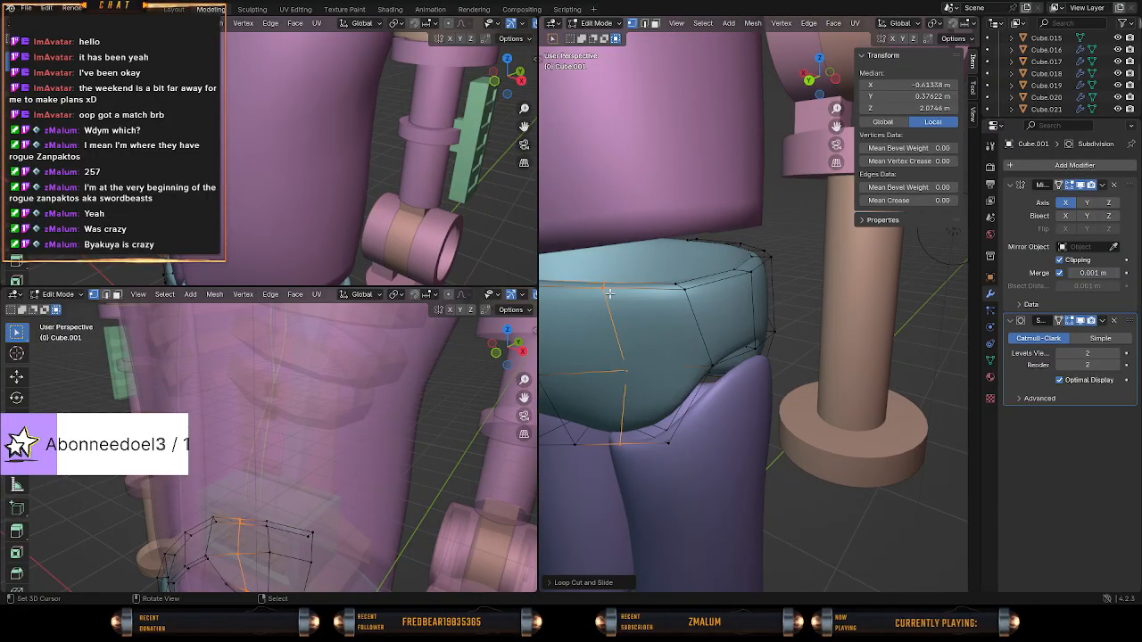
Move the new back loop's middle vertex to about X -0.64 m, Y 0.39 m, Z 2.00 m.
middle_click_drag(705, 357, 787, 372)
scroll(808, 320, "up", 3)
key("g")
left_click(839, 349)
key("Tab")
key("Tab")
key("t")
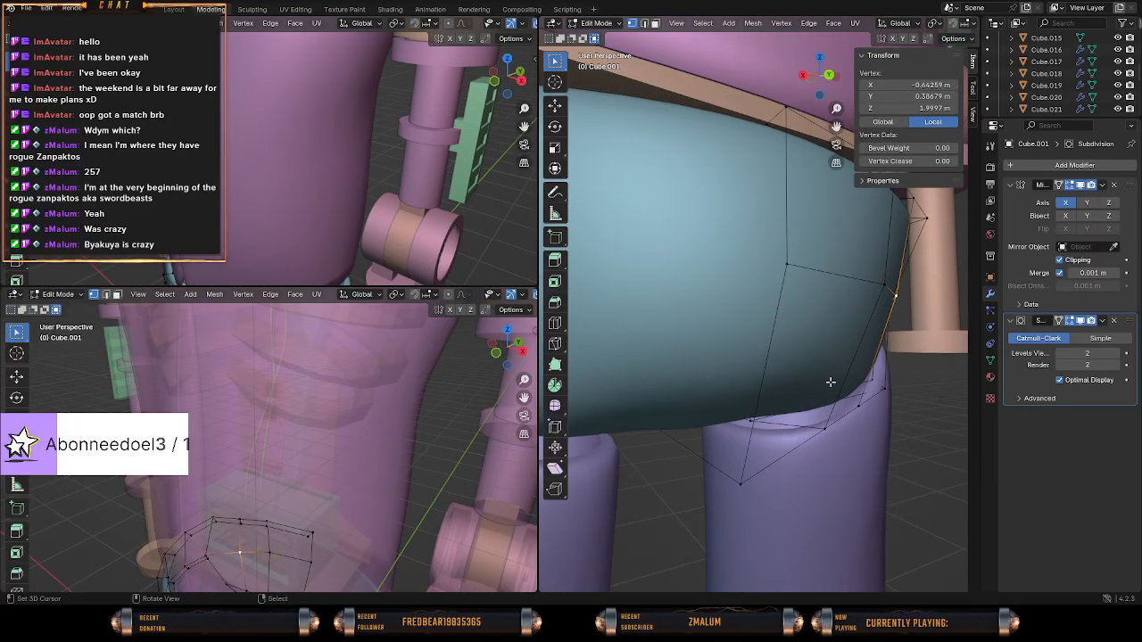
key("t")
Move the back loop's middle vertex outward to about X -0.67 m, Y 0.41 m, Z 2.01 m and switch to wireframe shading.
mouse_move(826, 382)
middle_mouse_down()
mouse_move(794, 375)
mouse_move(844, 382)
mouse_move(721, 378)
mouse_move(643, 399)
mouse_move(553, 390)
mouse_move(968, 353)
mouse_move(870, 379)
mouse_move(935, 401)
mouse_move(860, 377)
mouse_move(918, 383)
mouse_move(795, 366)
mouse_move(740, 375)
middle_mouse_up()
key("g")
left_click(852, 378)
key("z")
left_click(755, 373)
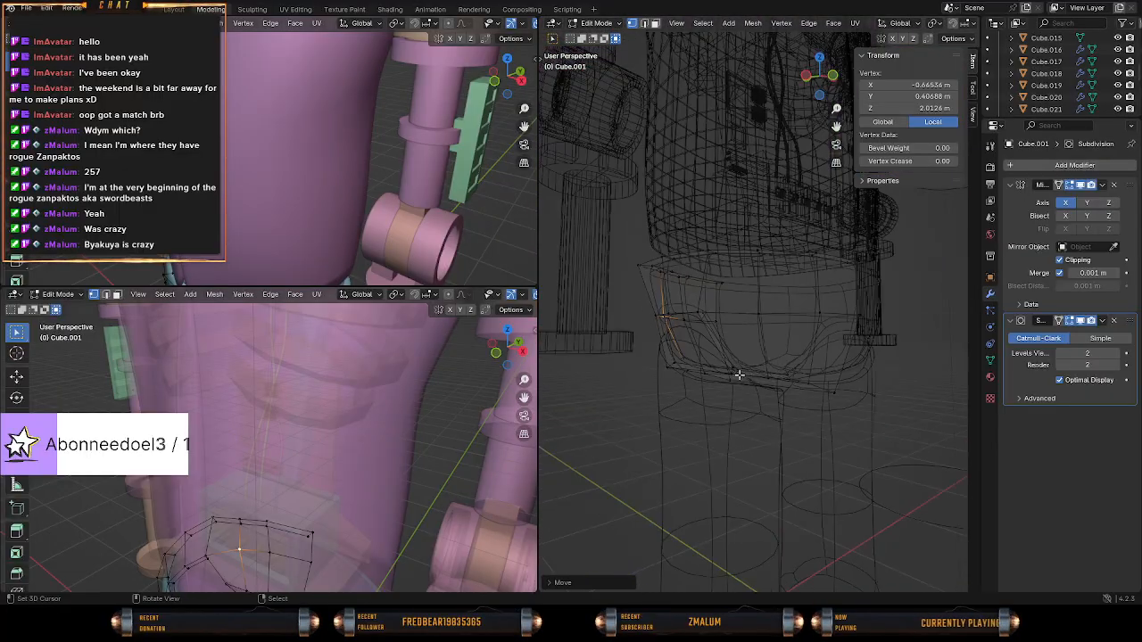
Select the vertices along the pelvis' bottom edge and try to lower them along the Z axis.
key("a")
key("a")
key("c")
left_click_drag(832, 396, 649, 367)
key("z")
left_click(867, 383)
mouse_move(883, 384)
middle_mouse_down()
mouse_move(964, 388)
mouse_move(743, 374)
middle_mouse_up()
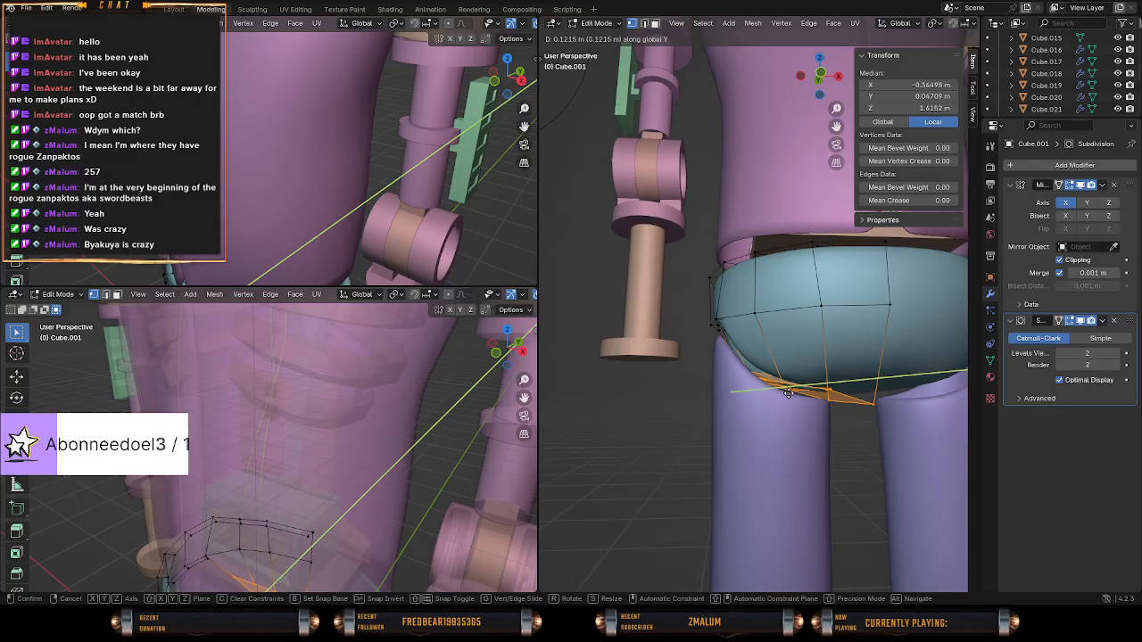
left_click(790, 389)
right_click(798, 387)
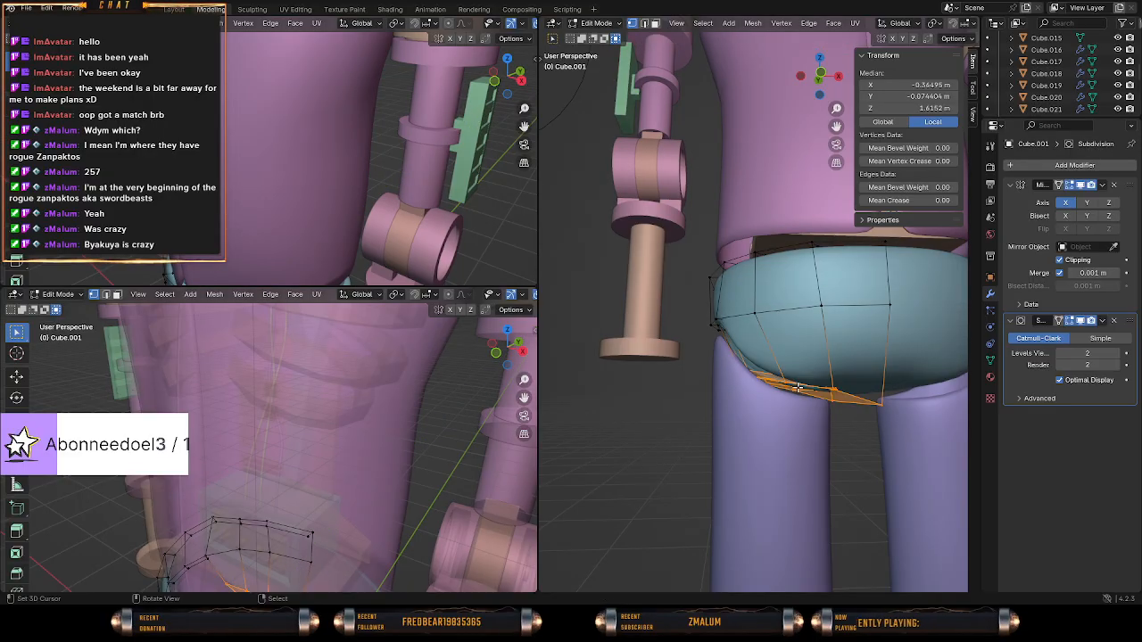
key("z")
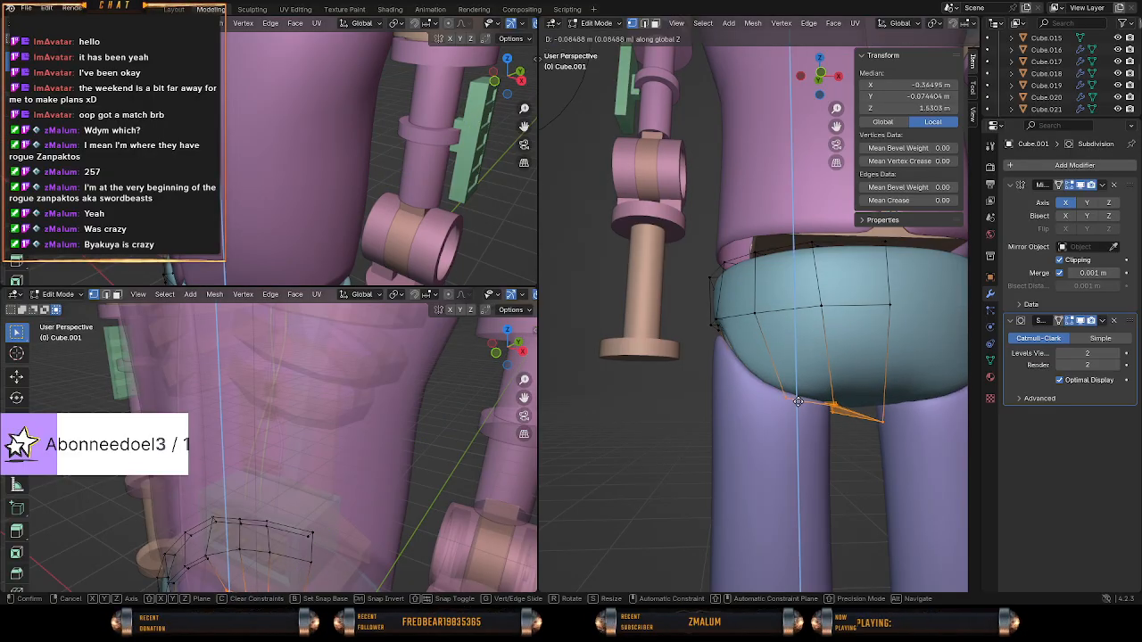
left_click(798, 409)
Check the pelvis from the front in Object Mode and undo the lowering of its bottom vertices.
middle_click_drag(798, 409, 729, 483)
key("KP_1")
scroll(696, 482, "up", 2)
scroll(730, 459, "down", 3)
key("Tab")
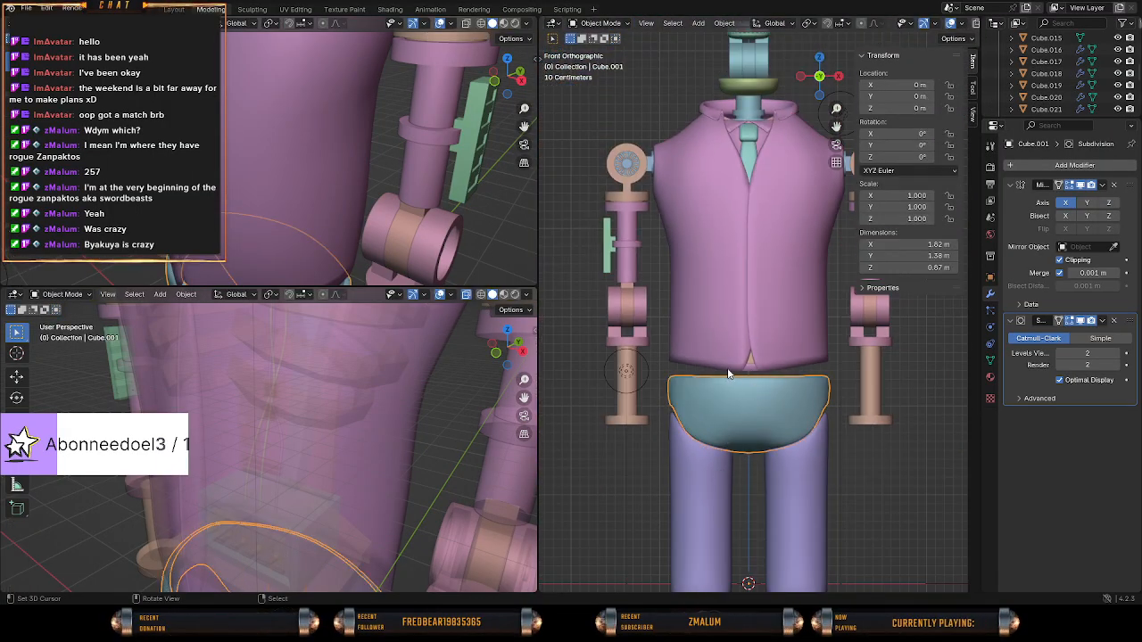
key("Tab")
key("Tab")
key("Tab")
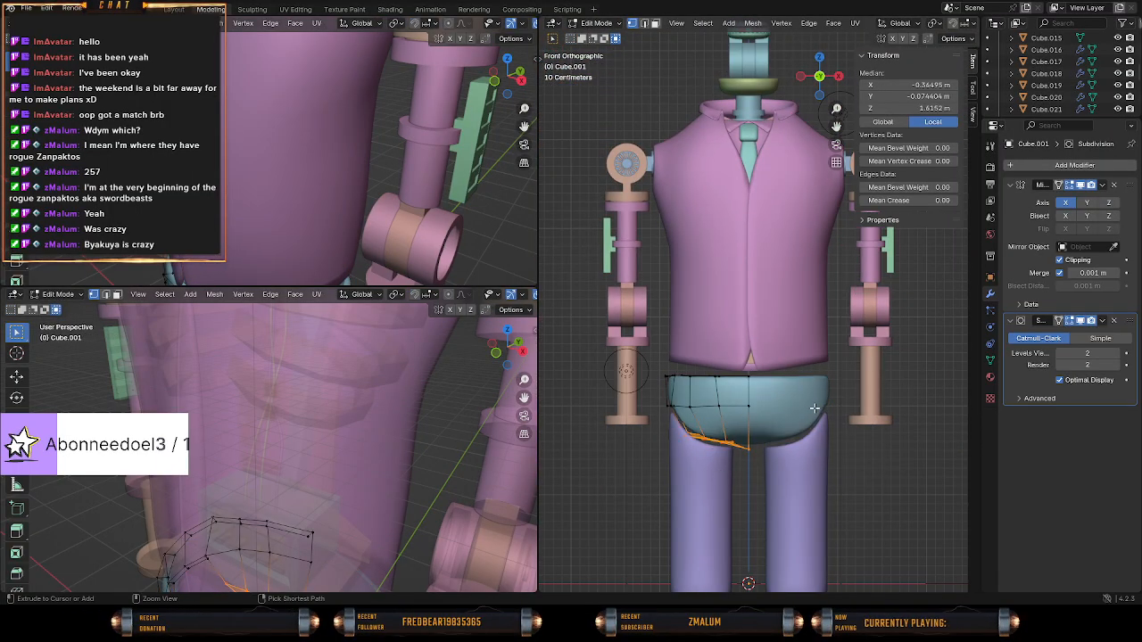
scroll(780, 431, "up", 3)
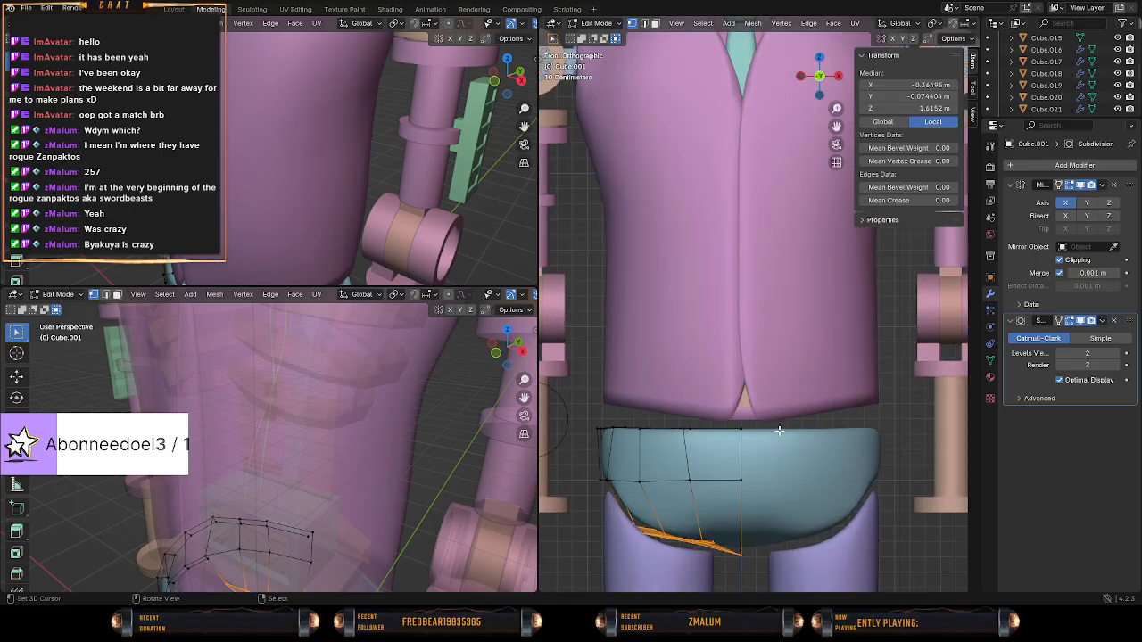
scroll(775, 434, "down", 1)
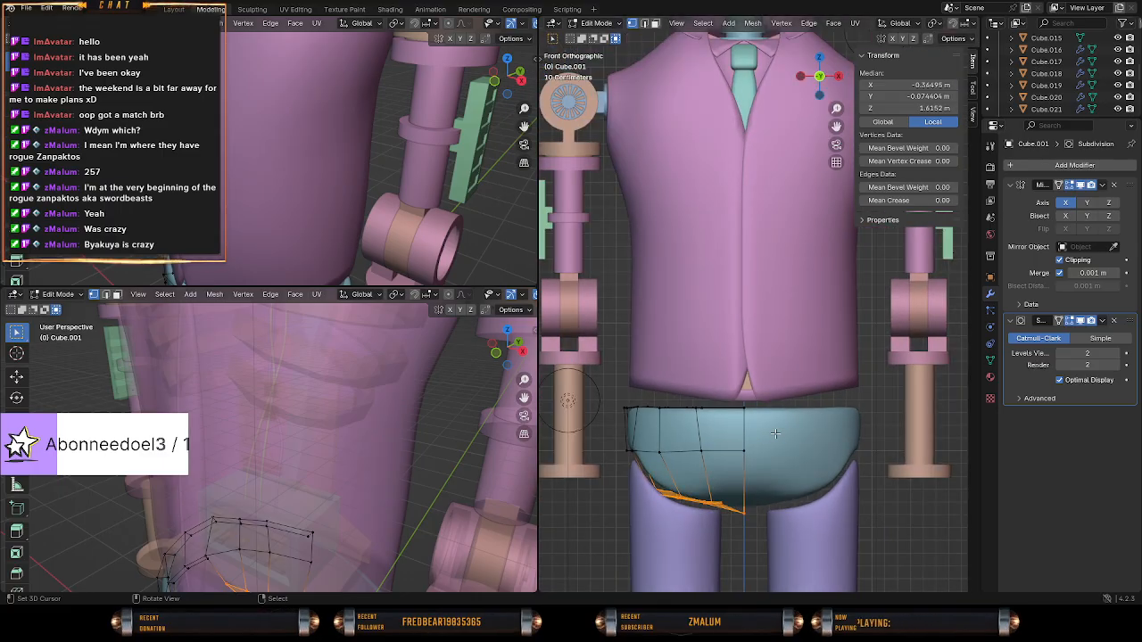
Switch to wireframe shading and select only the top centre vertices of the pelvis.
key("shift+z")
key("a")
key("a")
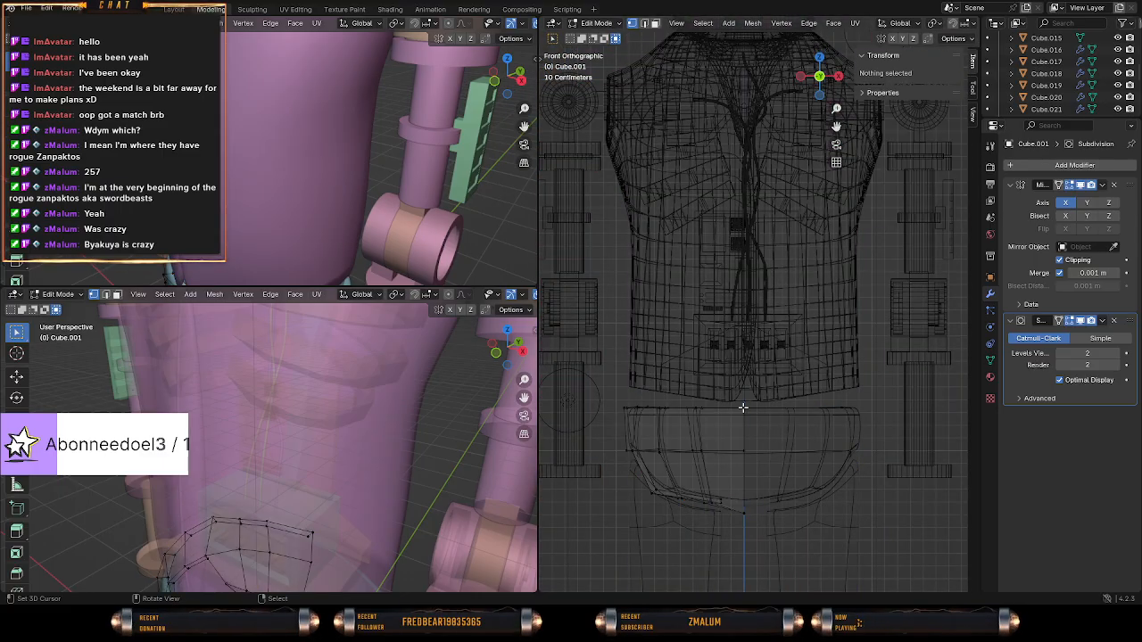
scroll(798, 409, "down", 1)
key("l")
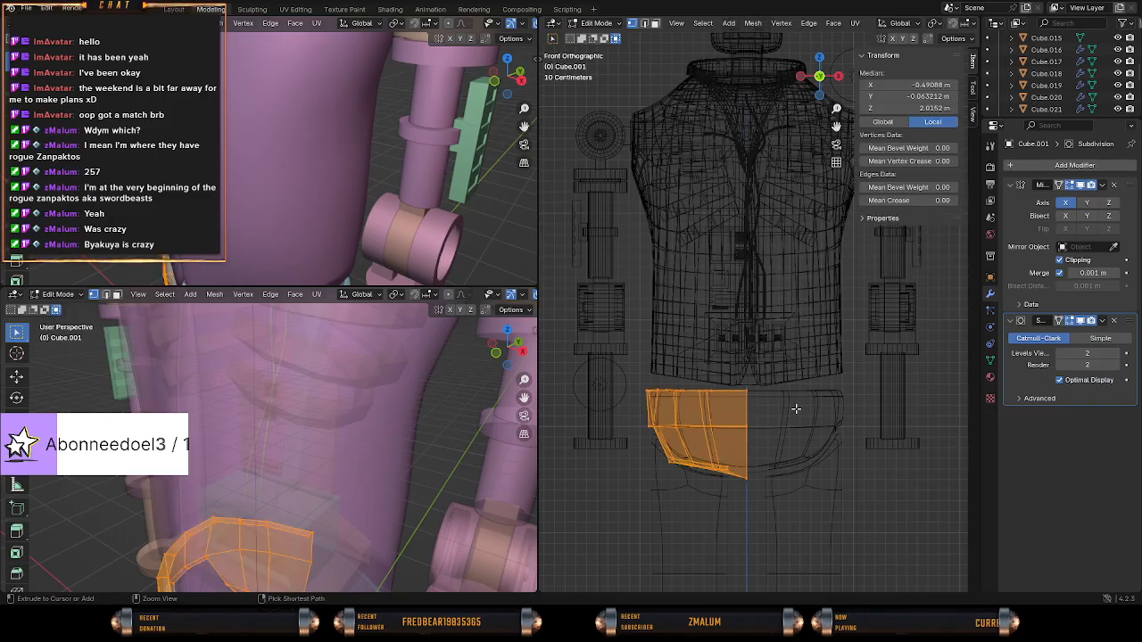
key("a")
key("c")
left_click(747, 398)
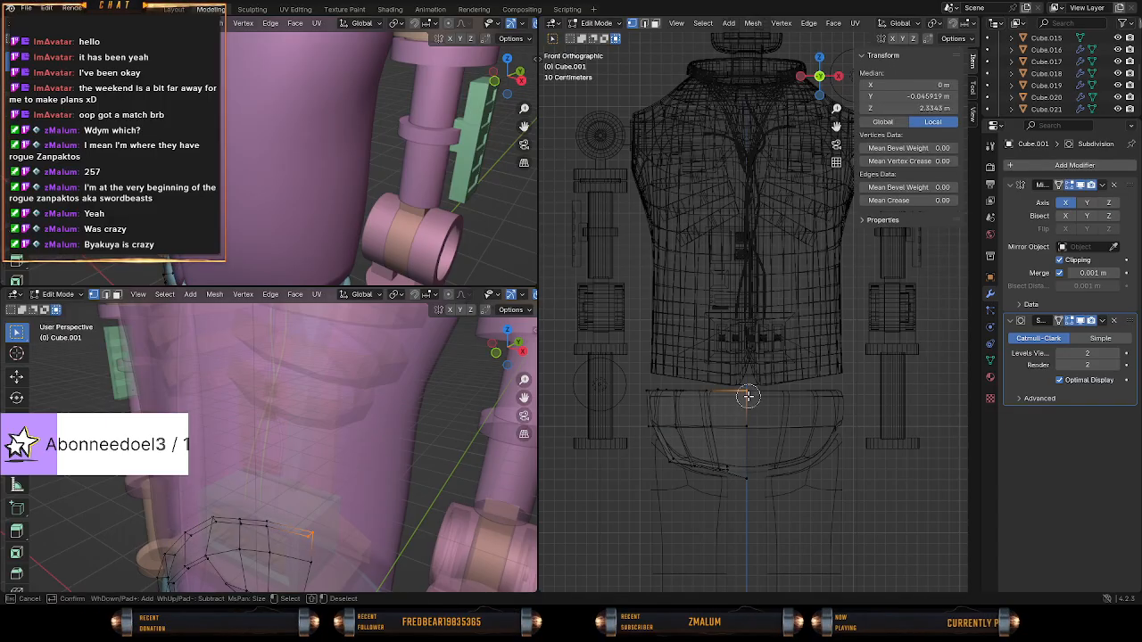
right_click(749, 398)
Try to lower the pelvis' top centre vertices along the Z axis in solid shading.
scroll(771, 396, "up", 2)
key("shift+z")
key("g")
key("z")
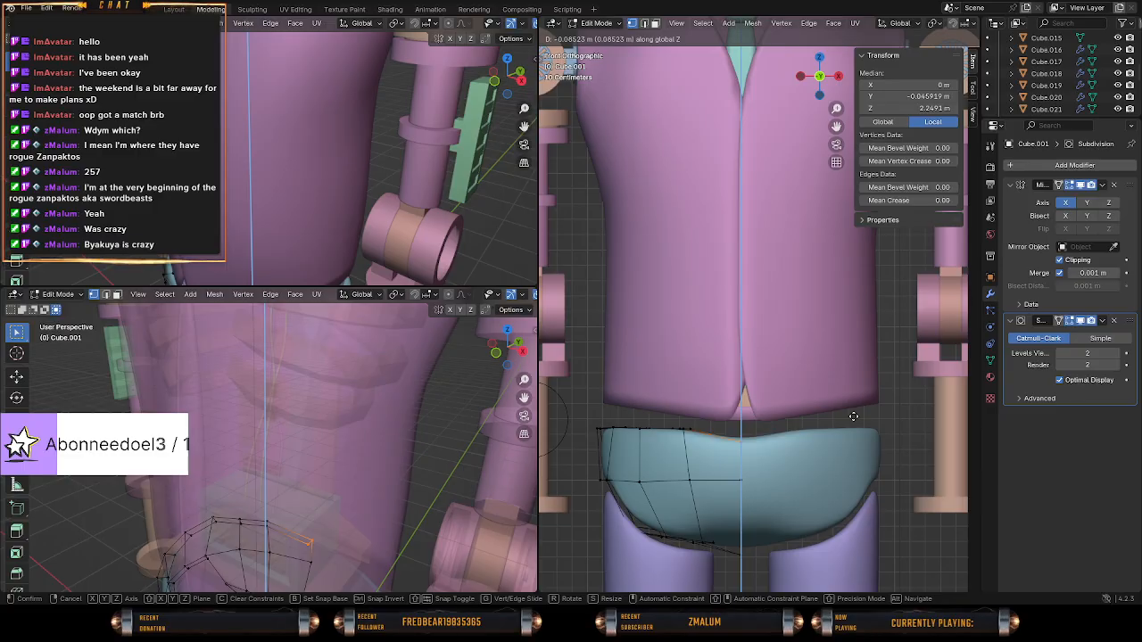
right_click(854, 416)
Extend the selection along the pelvis' top rim towards the hip and lower it to a median Z of about 2.30 m.
key("shift+z")
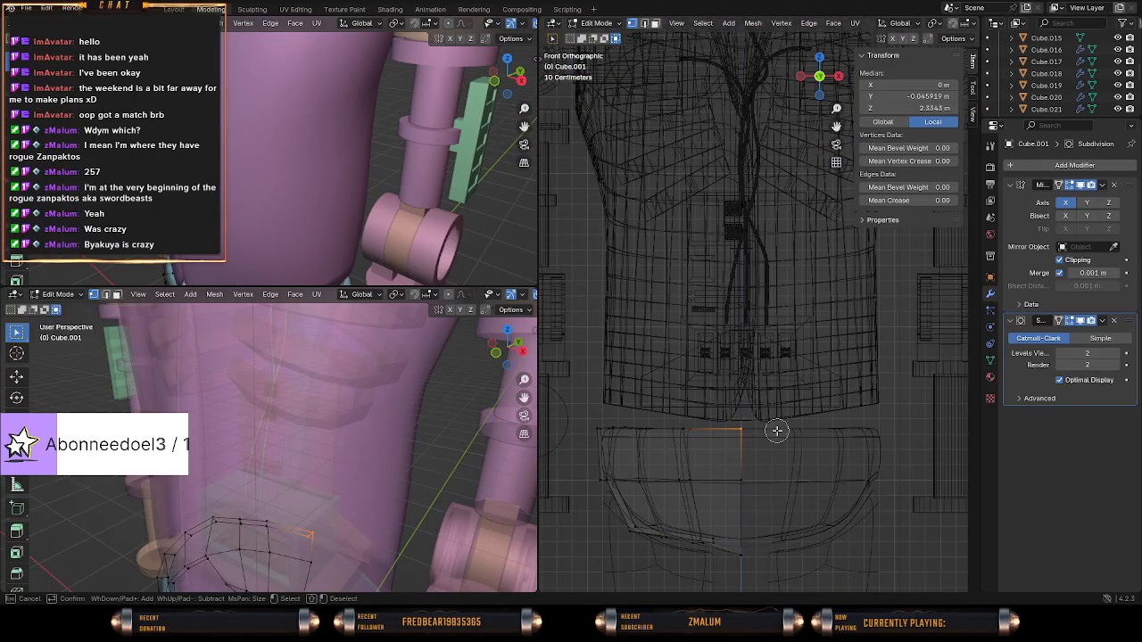
middle_click_drag(620, 431, 551, 429)
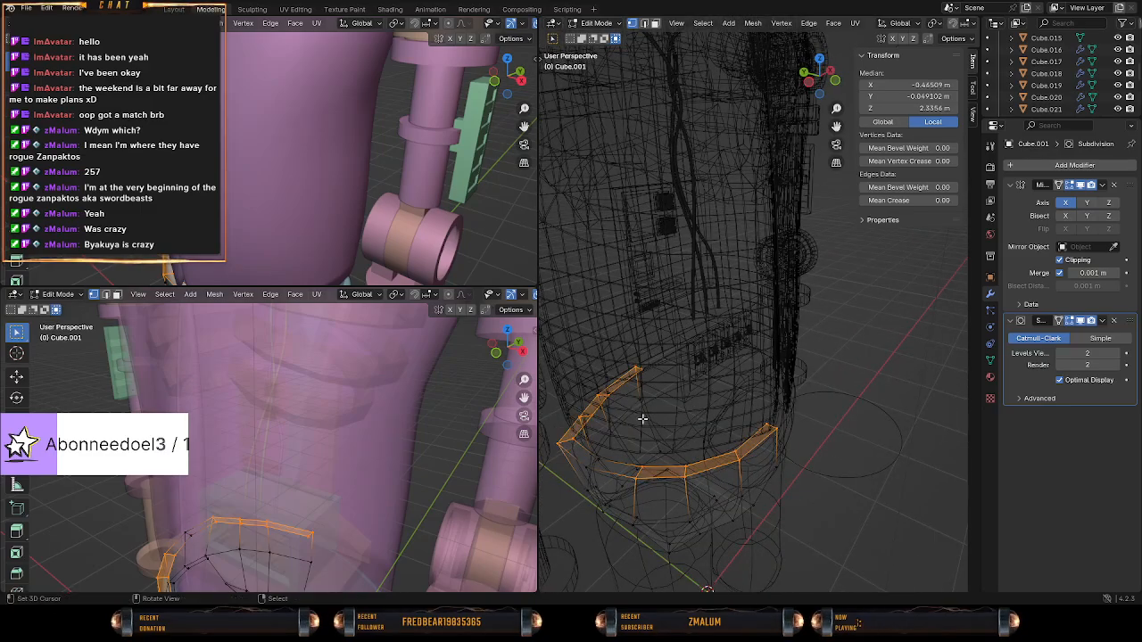
key("KP_1")
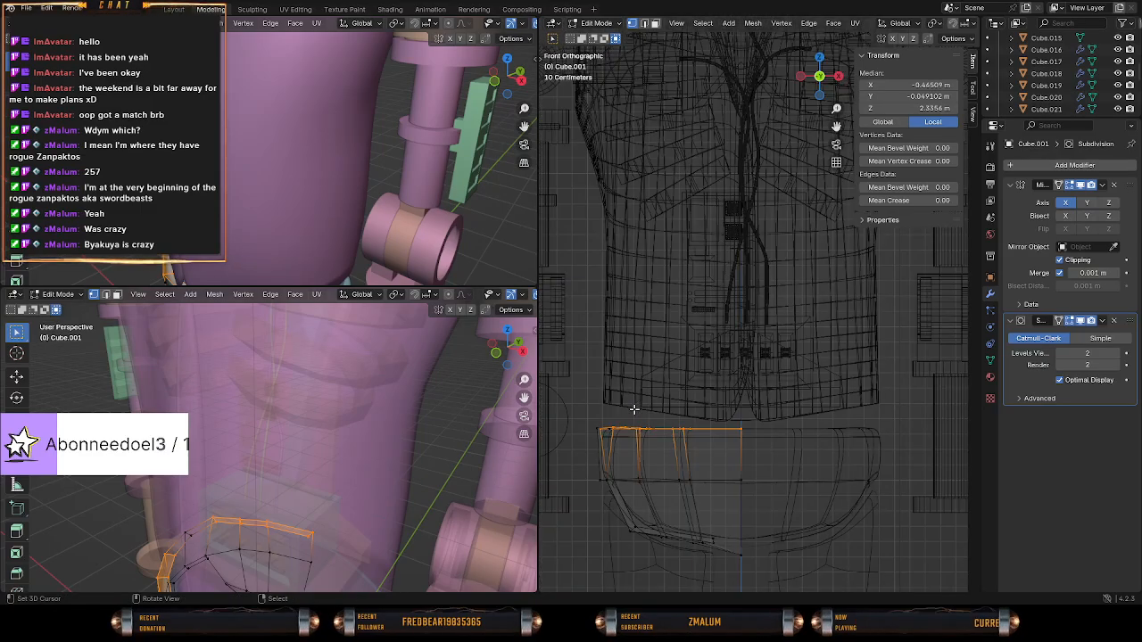
key("z")
key("g")
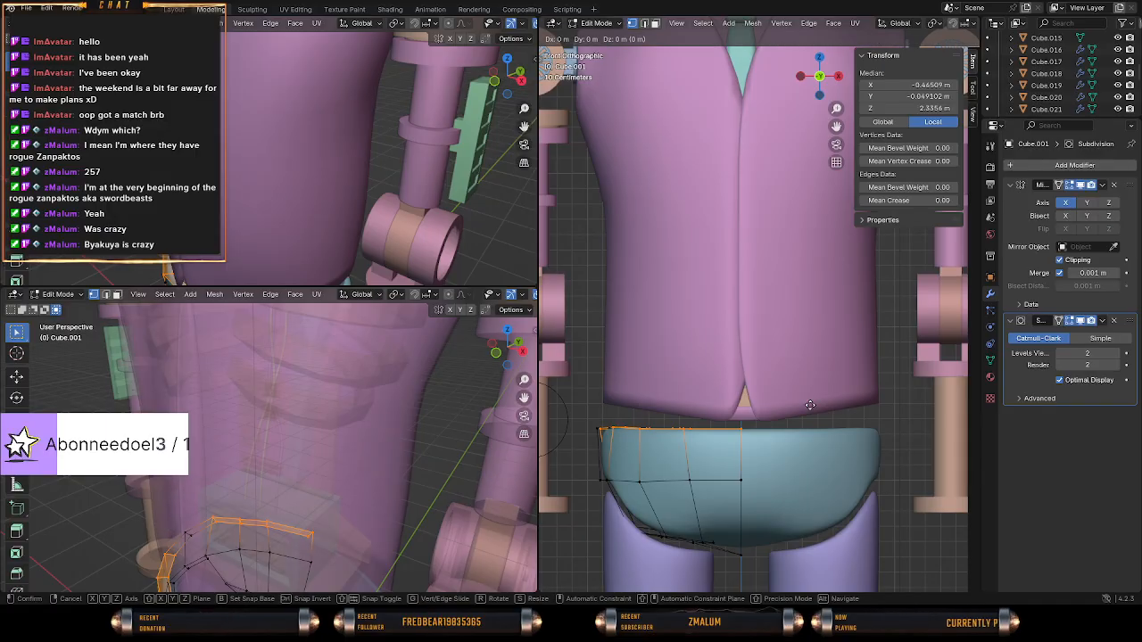
key("z")
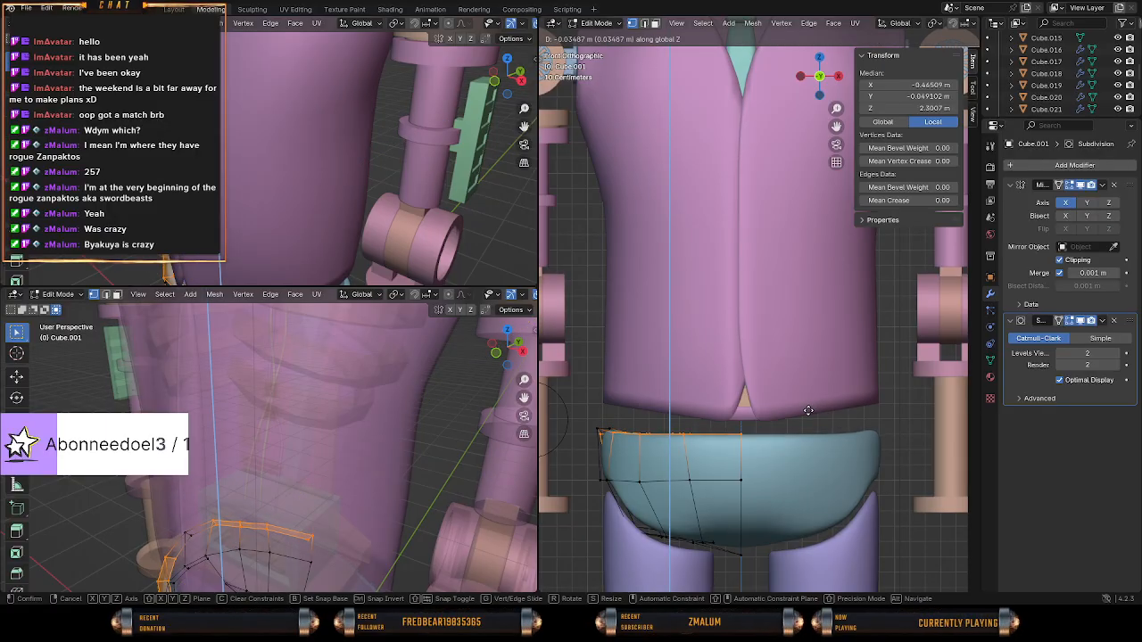
left_click(808, 410)
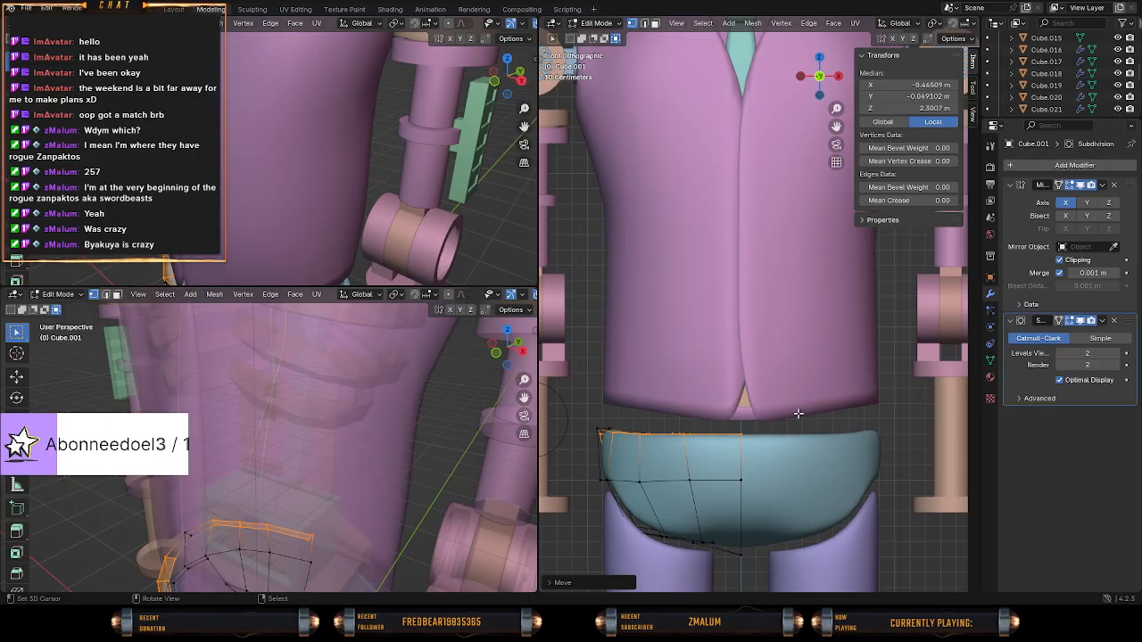
Deselect the outermost selected rim vertices and lower the remaining ones to a median Z of about 2.28 m.
left_click(625, 434)
key("c")
right_click(600, 437)
middle_click_drag(600, 437, 682, 418)
key("KP_1")
key("z")
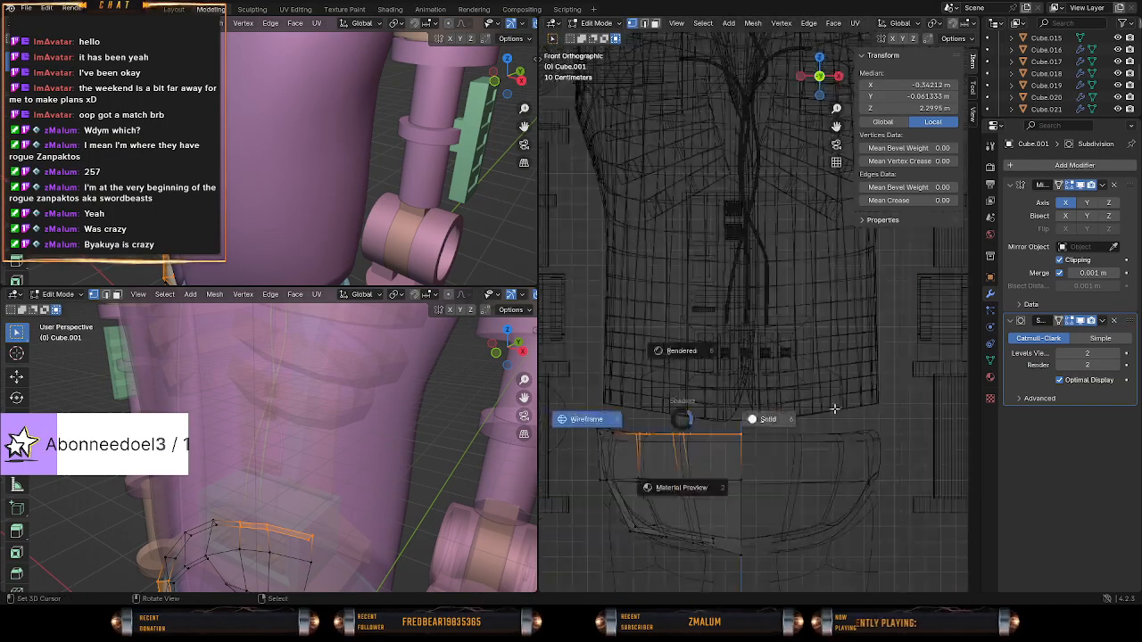
left_click(848, 410)
key("g")
key("y")
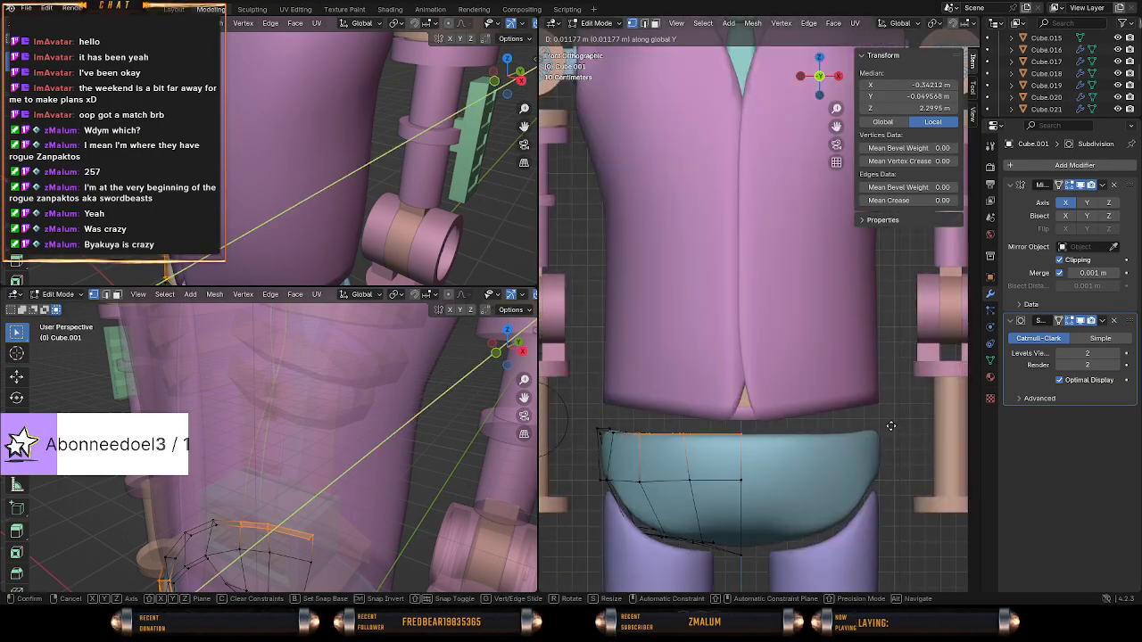
key("z")
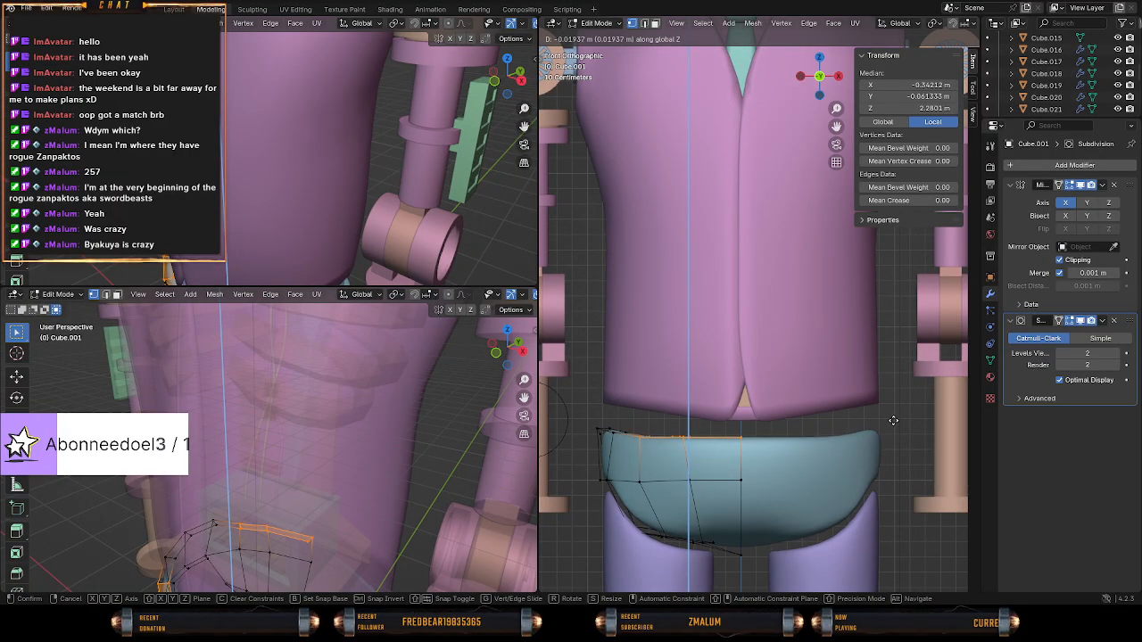
left_click(894, 419)
Keep only the rim vertices nearest the centre selected and lower them to a median Z of about 2.25 m.
key("z")
left_click(773, 421)
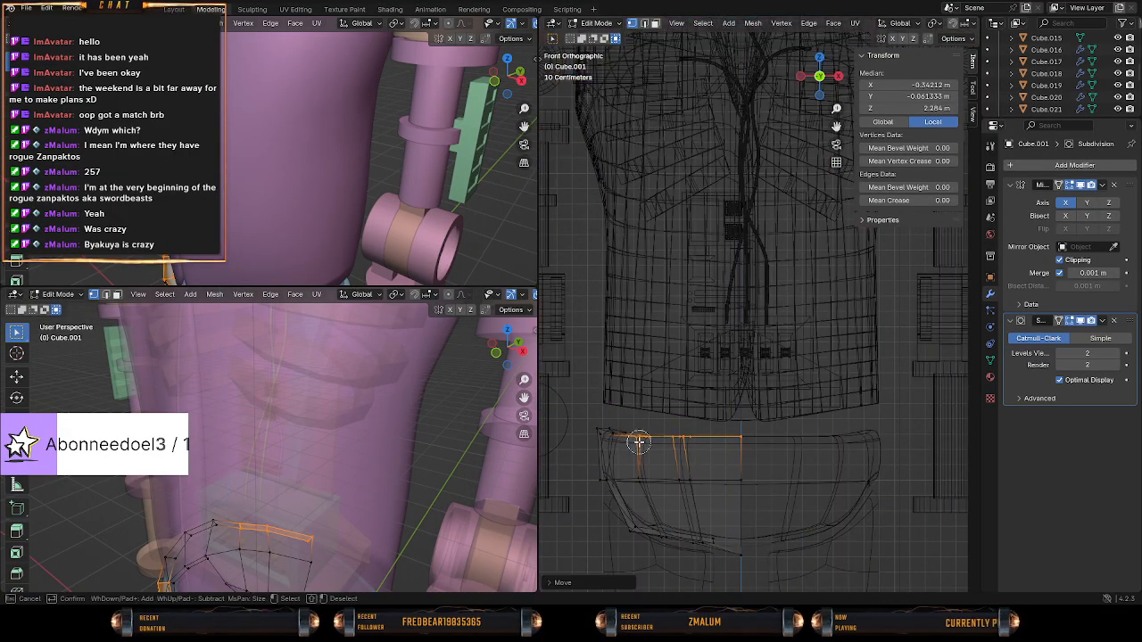
right_click(650, 437)
middle_click_drag(650, 438, 663, 441)
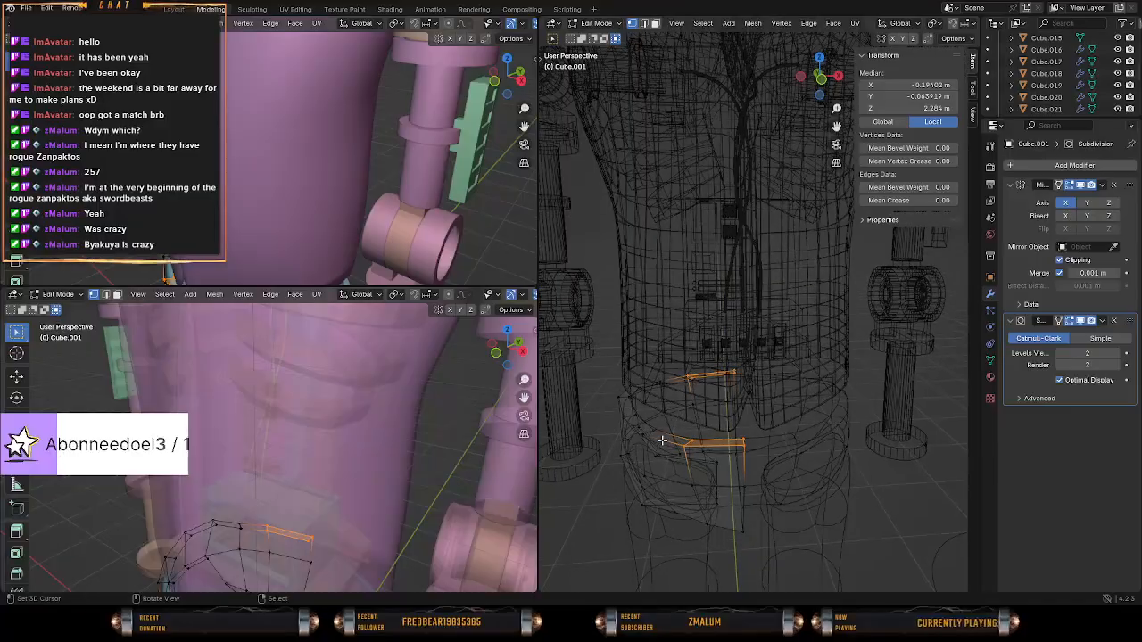
key("KP_1")
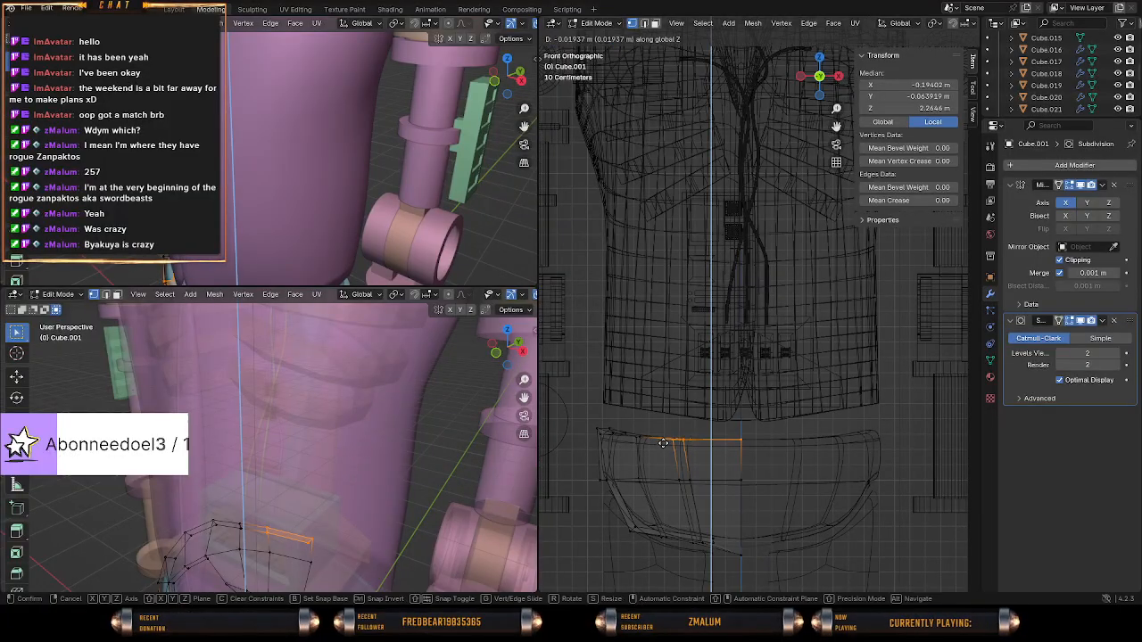
right_click(685, 440)
key("z")
left_click(763, 443)
key("g")
key("z")
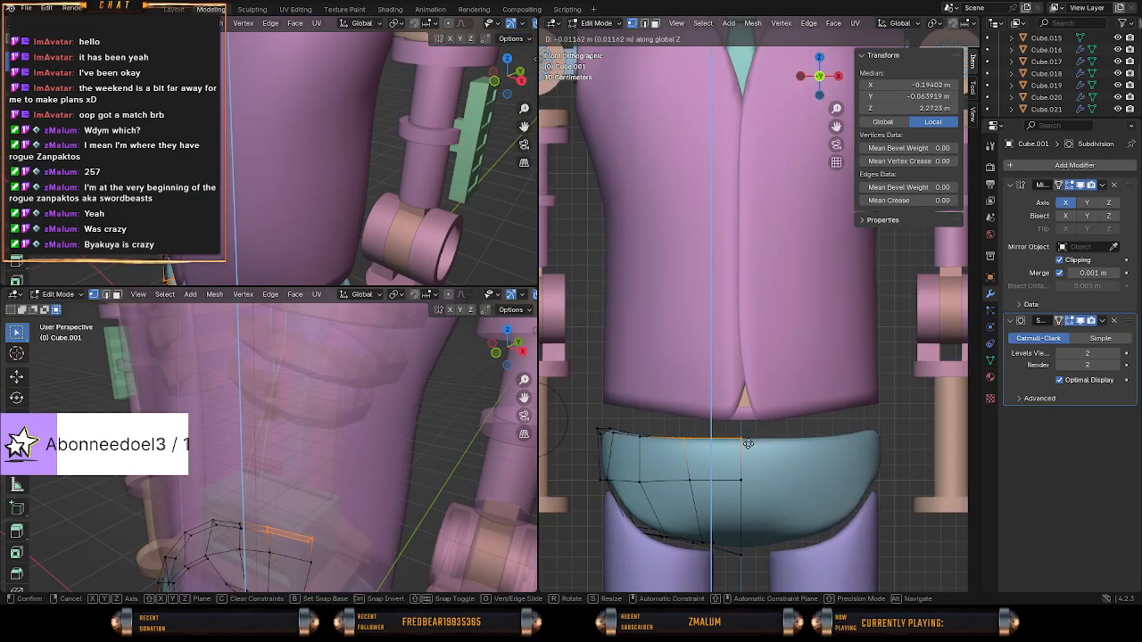
left_click(747, 446)
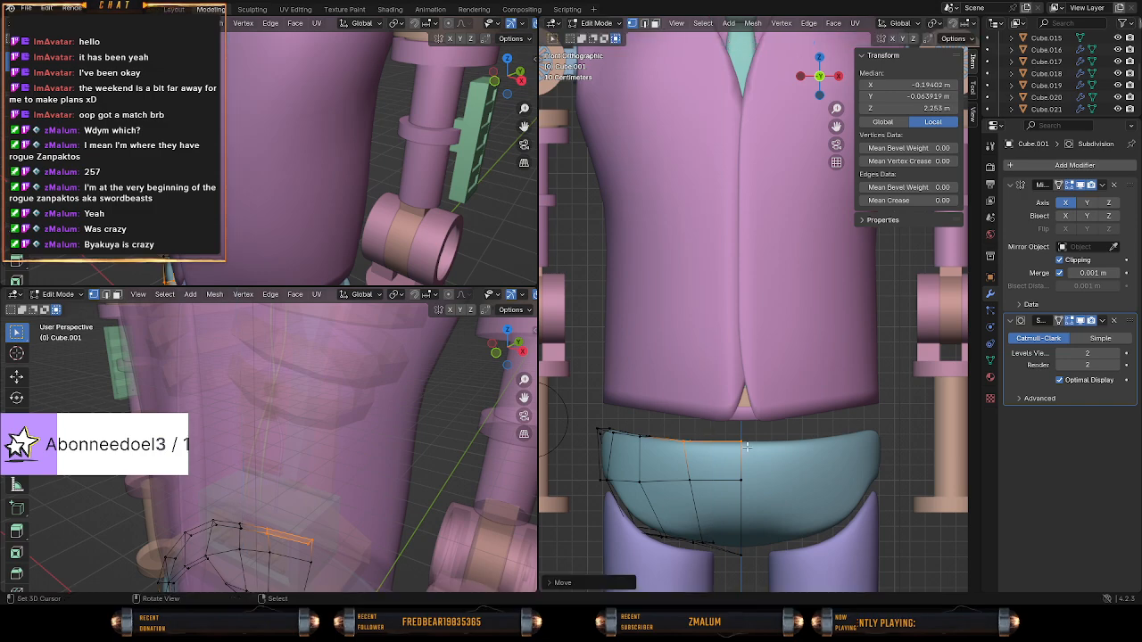
Check the curved waistline in Object Mode and try to raise the whole pelvis mesh along the Z axis.
key("Tab")
mouse_move(798, 455)
middle_mouse_down()
mouse_move(761, 465)
mouse_move(796, 452)
middle_mouse_up()
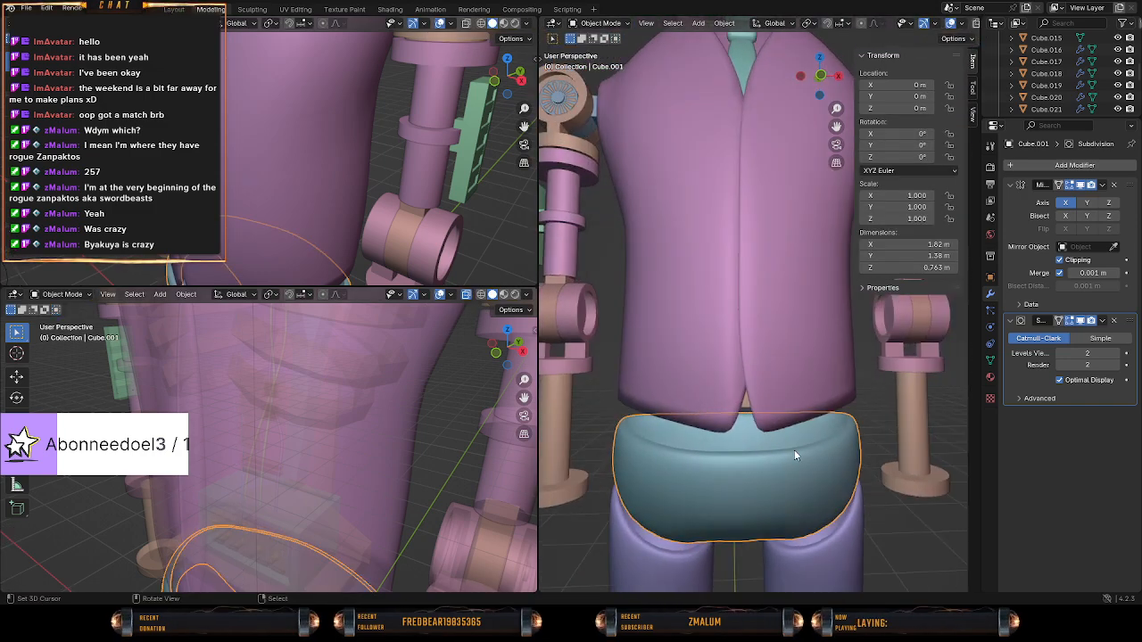
key("KP_1")
key("Tab")
key("g")
key("z")
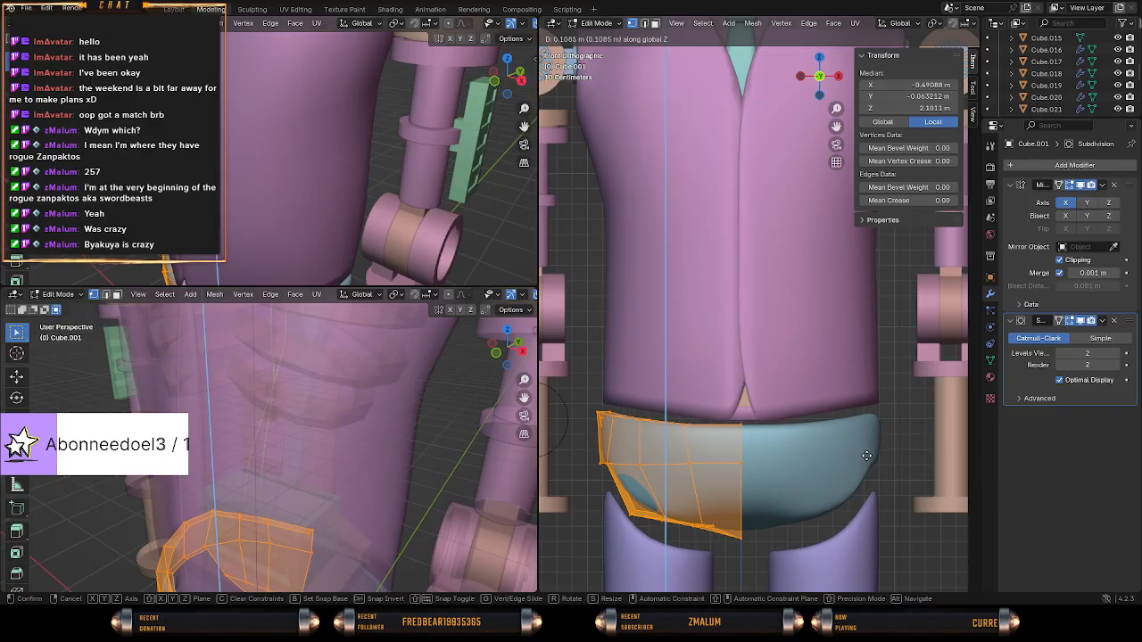
right_click(867, 457)
key("Tab")
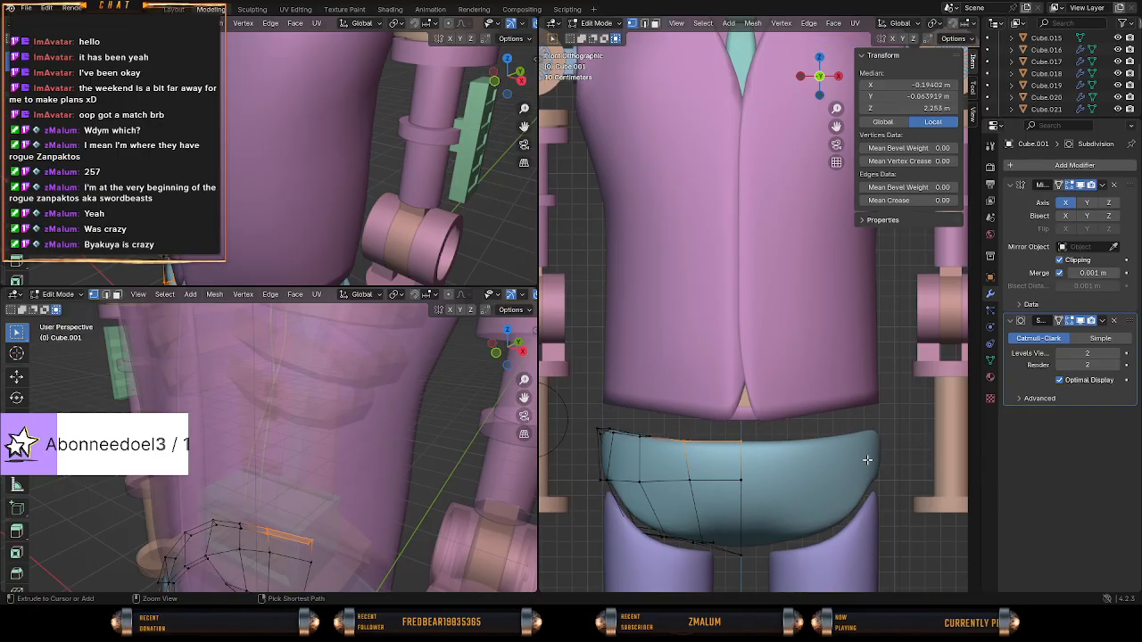
key("Tab")
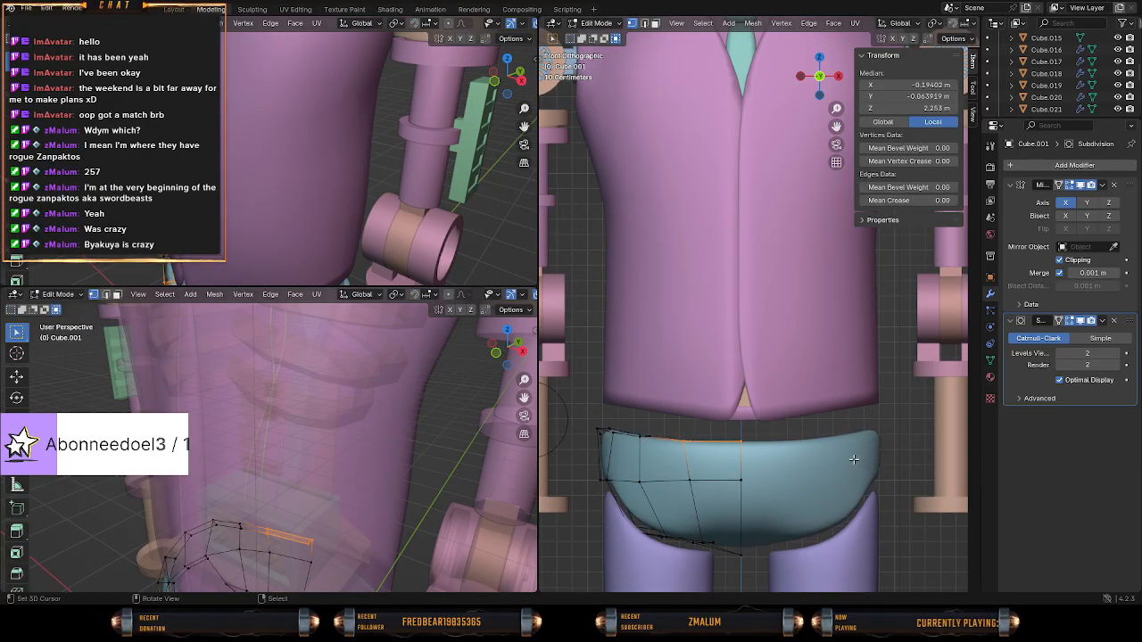
Reduce the selection to the top rim's centre vertices and lower them to a median Z of about 2.23 m.
key("z")
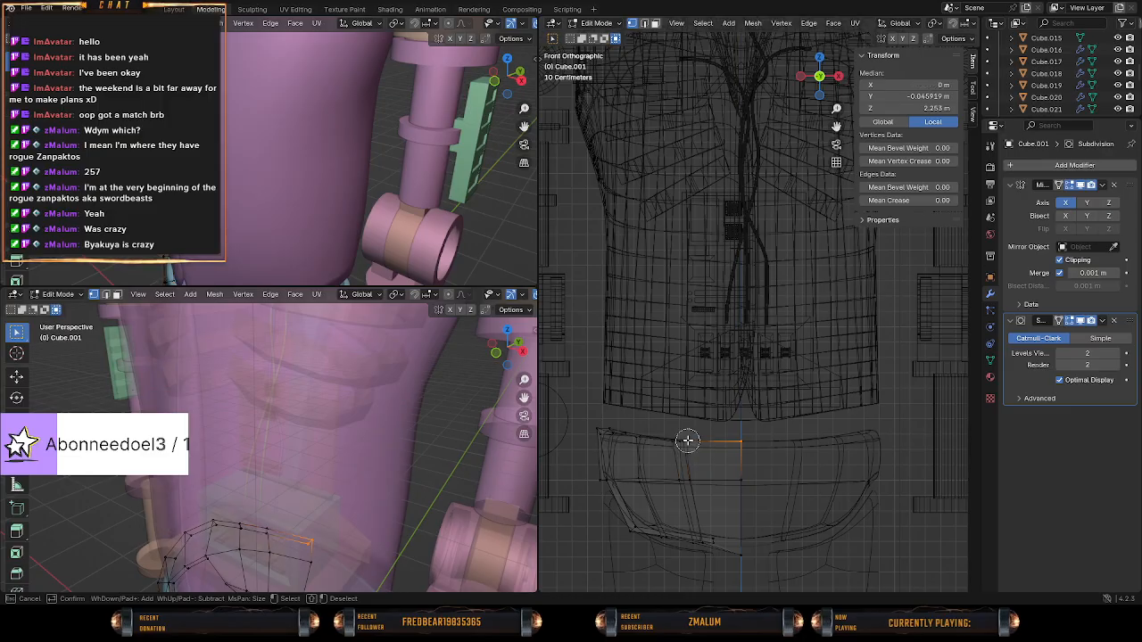
left_click(822, 433)
key("g")
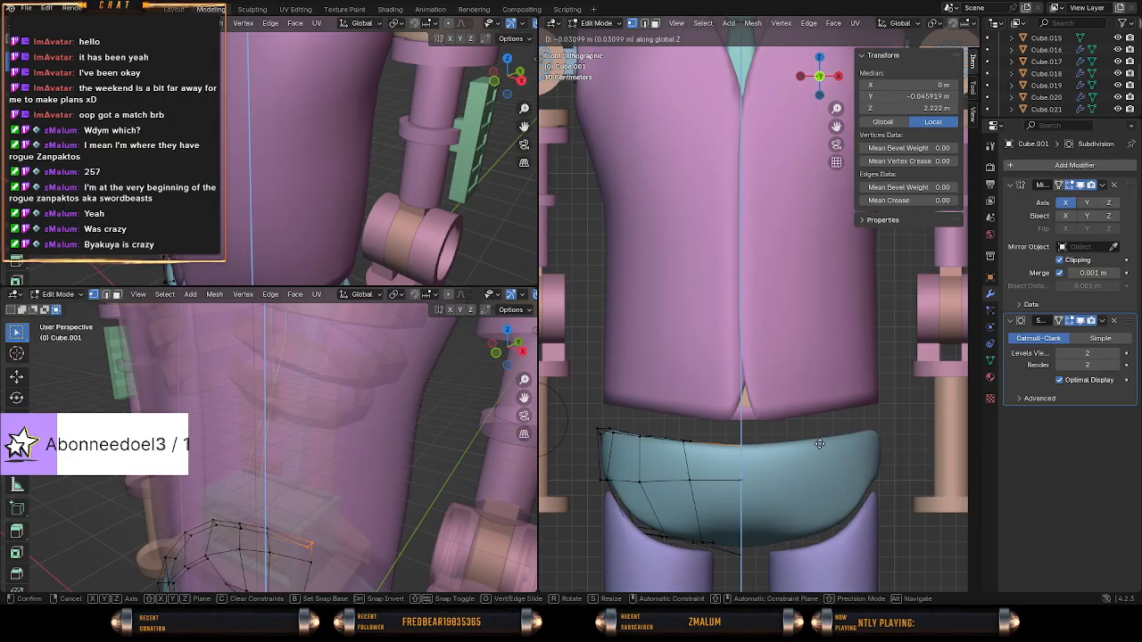
right_click(820, 444)
key("g")
left_click(820, 447)
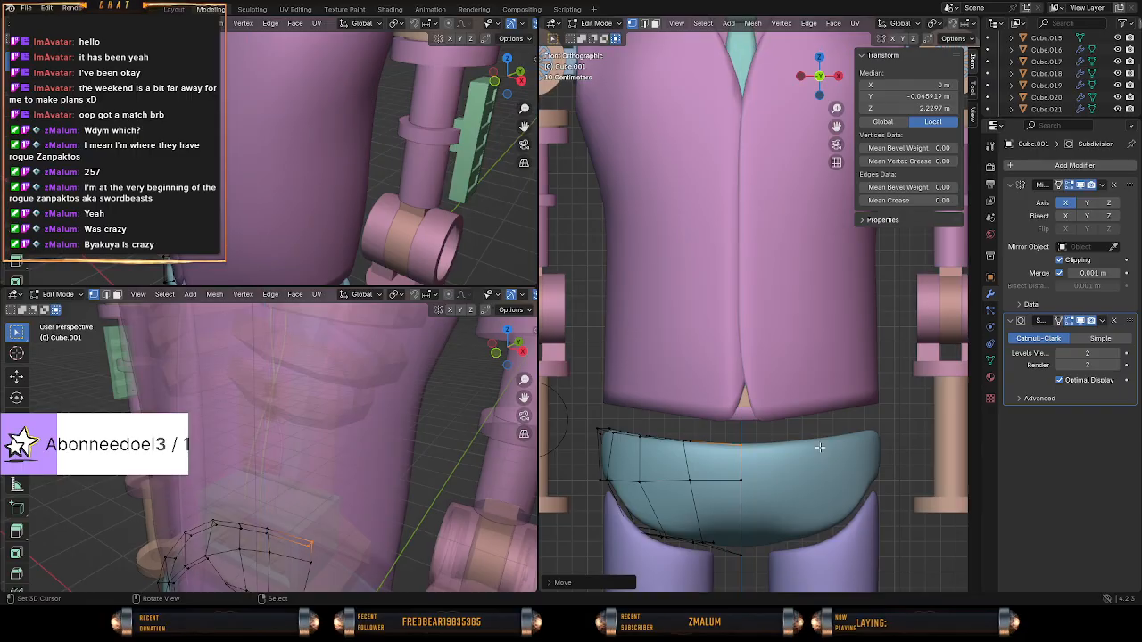
Select the entire pelvis mesh in front view and raise it along Z by about 0.11 m towards the torso.
middle_click_drag(774, 460, 767, 465)
key("KP_1")
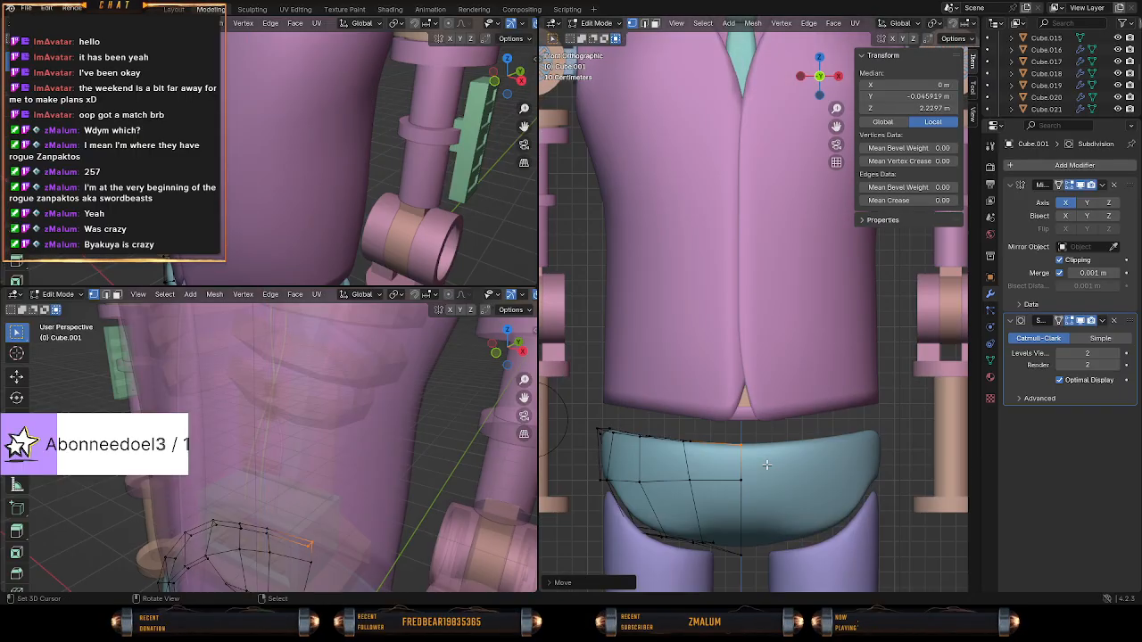
key("z")
middle_click_drag(744, 324, 752, 396)
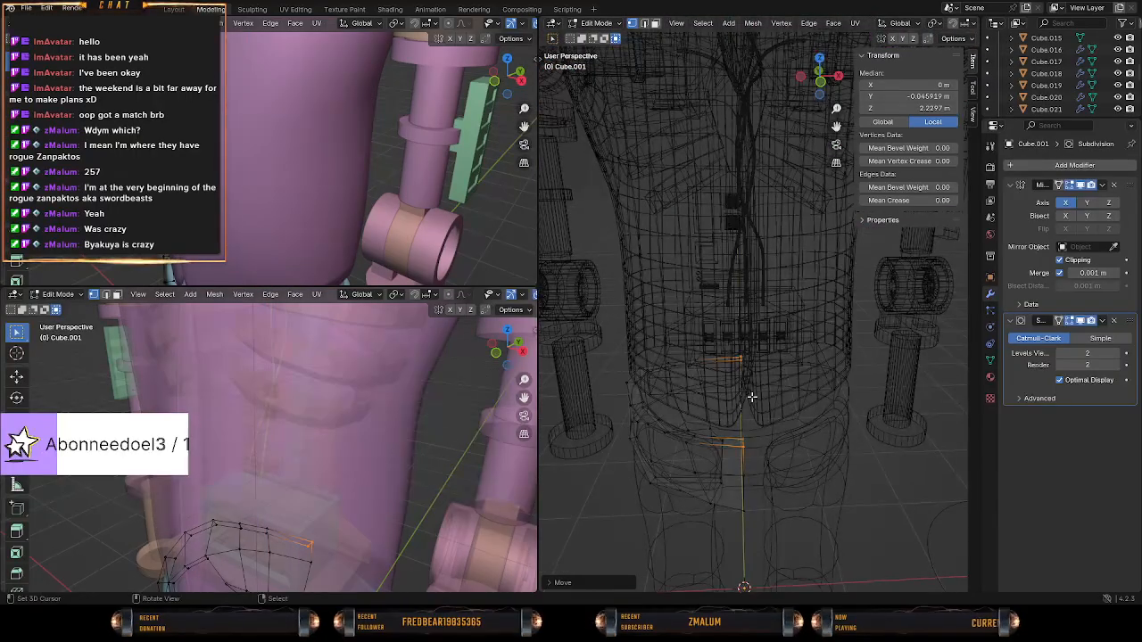
key("KP_1")
key("z")
key("a")
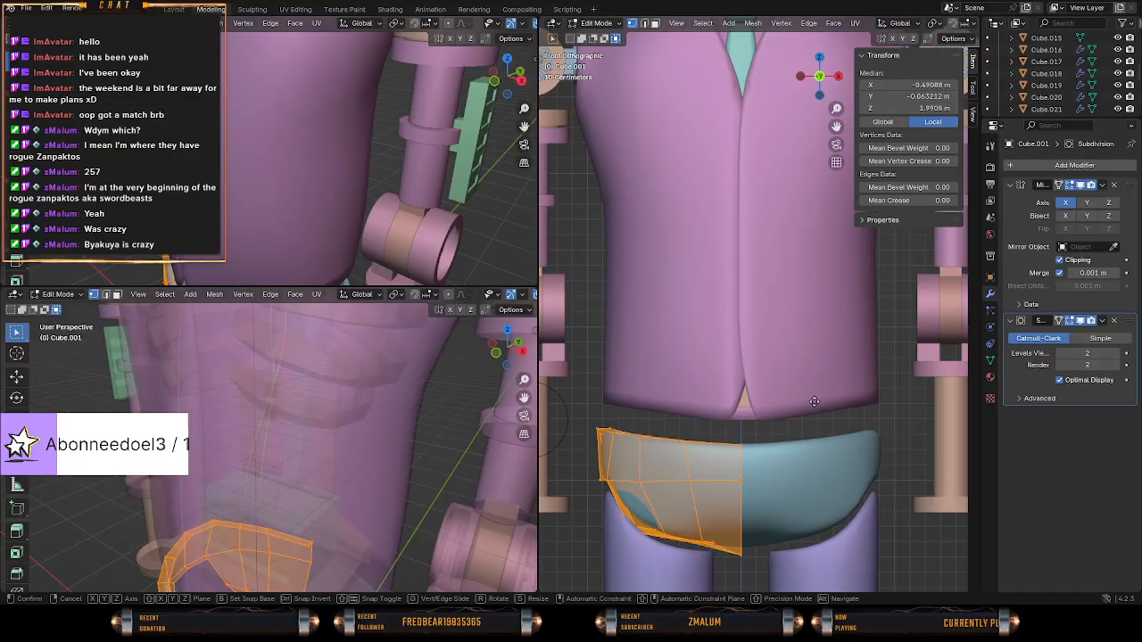
key("g")
key("z")
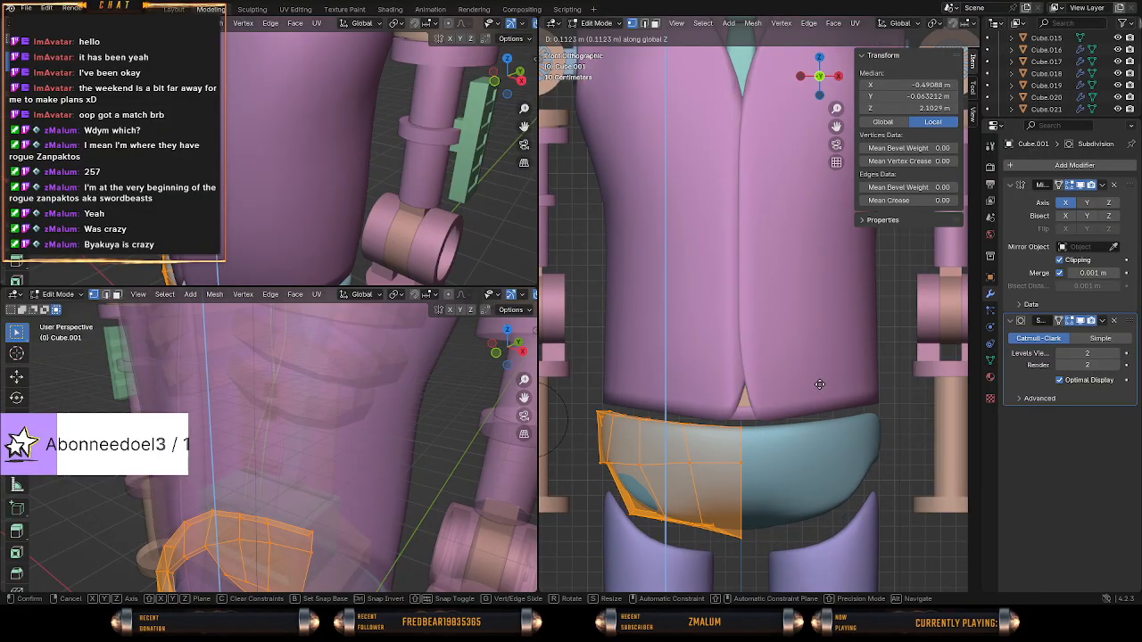
left_click(819, 384)
Try scaling the whole pelvis mesh and check its fit between the torso and legs in Object Mode.
key("Tab")
middle_click_drag(819, 384, 696, 401)
key("Tab")
scroll(773, 438, "down", 2)
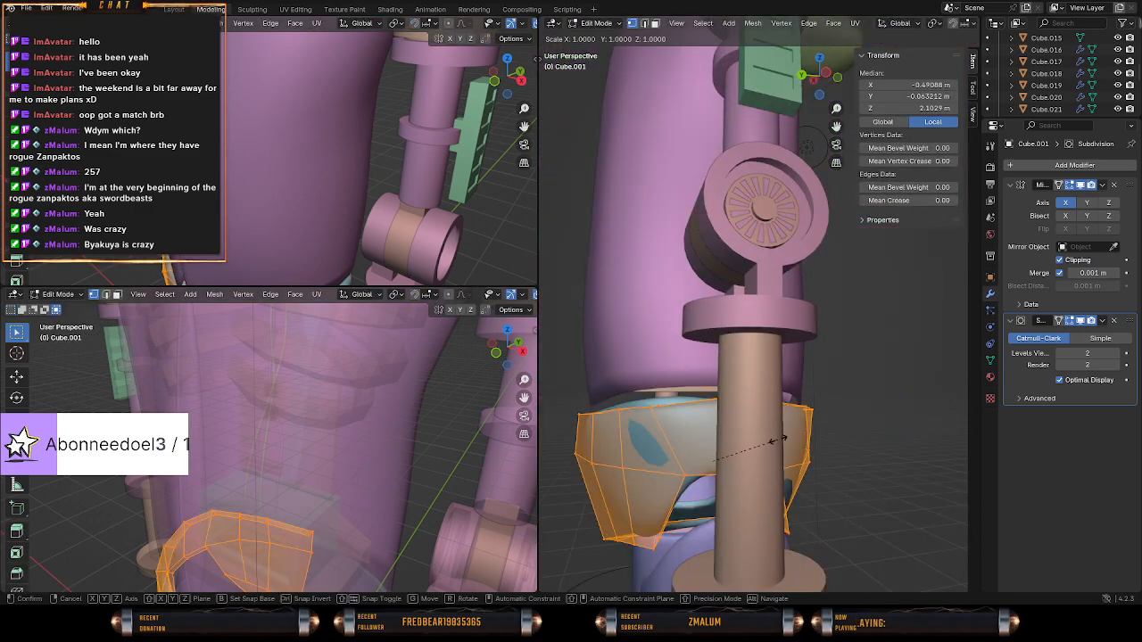
left_click(772, 441)
middle_click_drag(773, 441, 566, 398)
key("Tab")
middle_click_drag(607, 407, 764, 433)
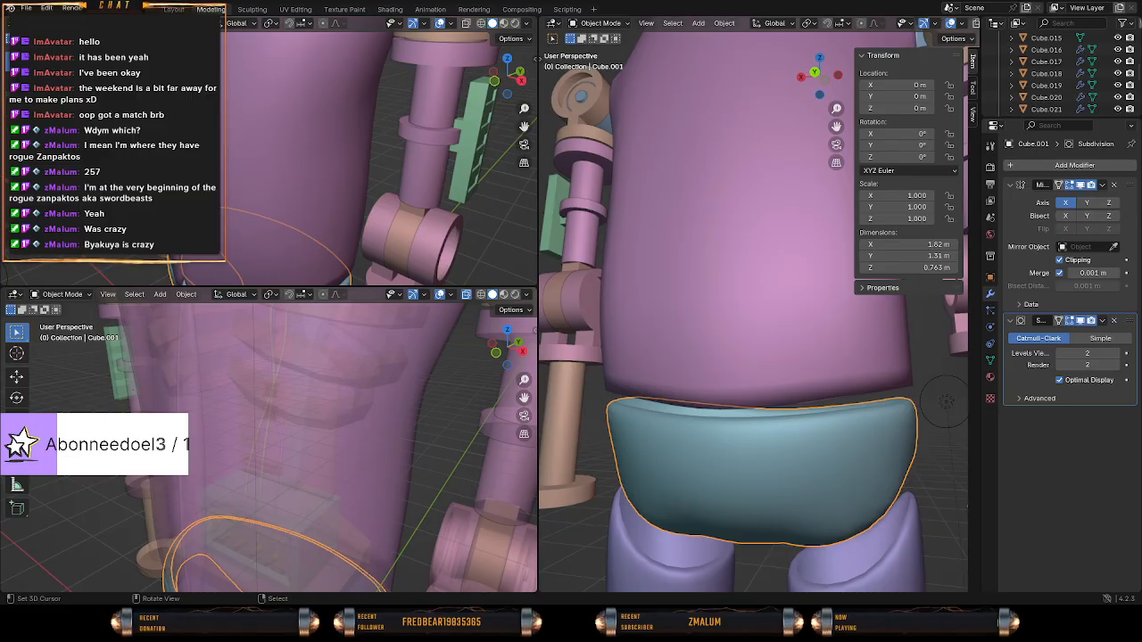
middle_click_drag(736, 412, 805, 455)
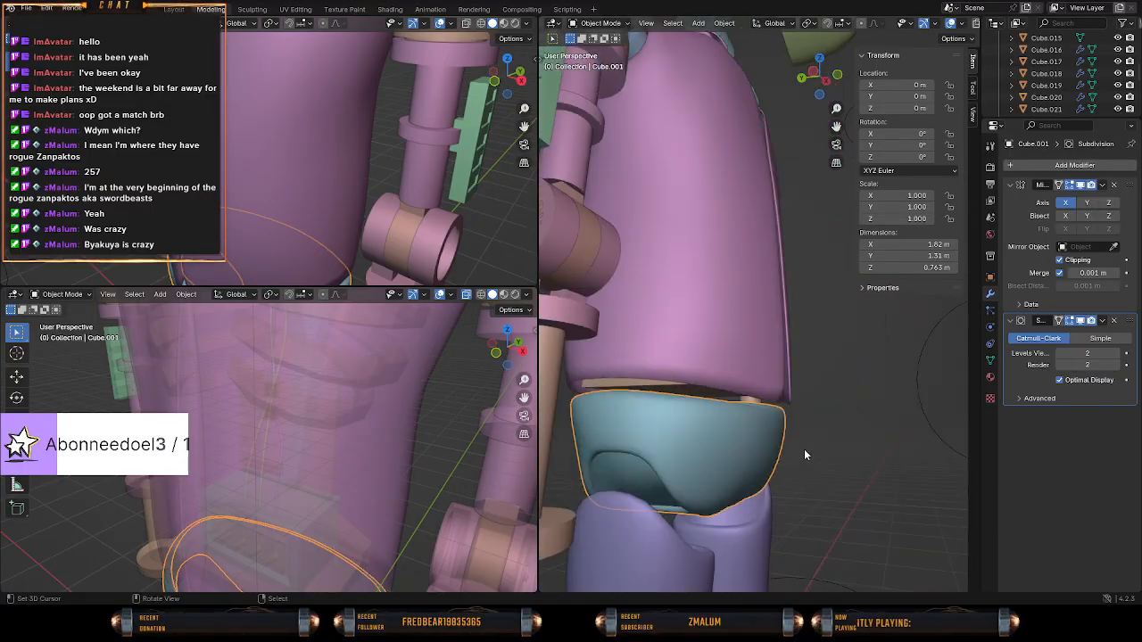
middle_click_drag(796, 505, 677, 427)
Raise the pelvis's front vertex above the leg opening along Z by about 0.025 m.
key("Tab")
left_click(670, 427)
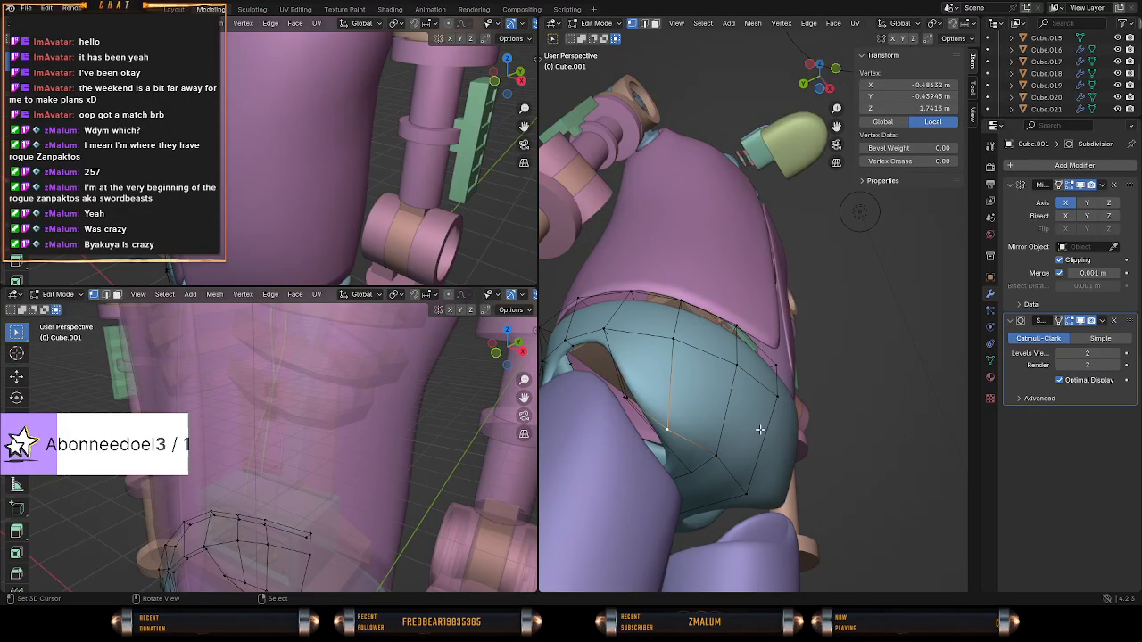
middle_click_drag(759, 429, 731, 477)
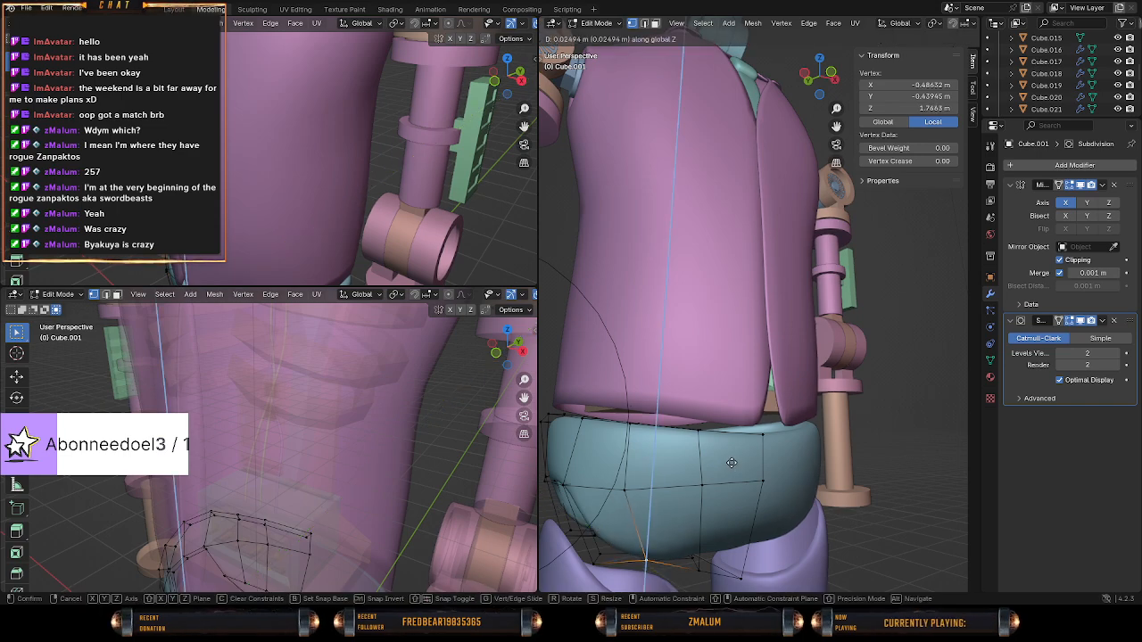
middle_click_drag(732, 456, 848, 443)
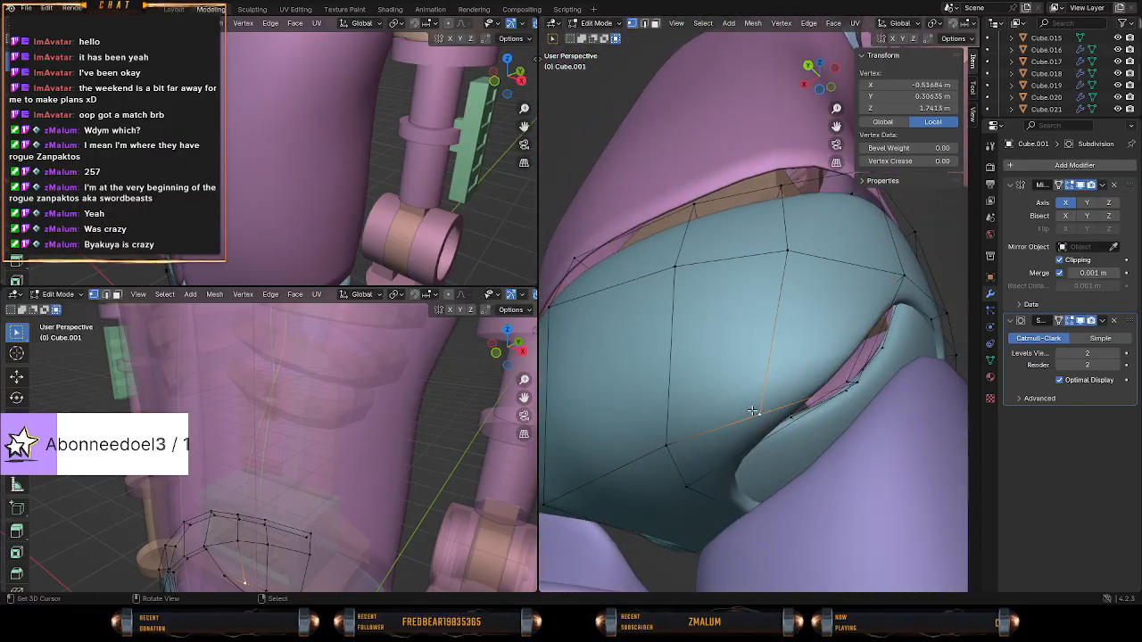
Move the matching rear vertex above the leg opening up to a Z of about 1.78 m.
middle_click_drag(753, 412, 815, 390)
key("g")
left_click(821, 426)
key("Tab")
key("Tab")
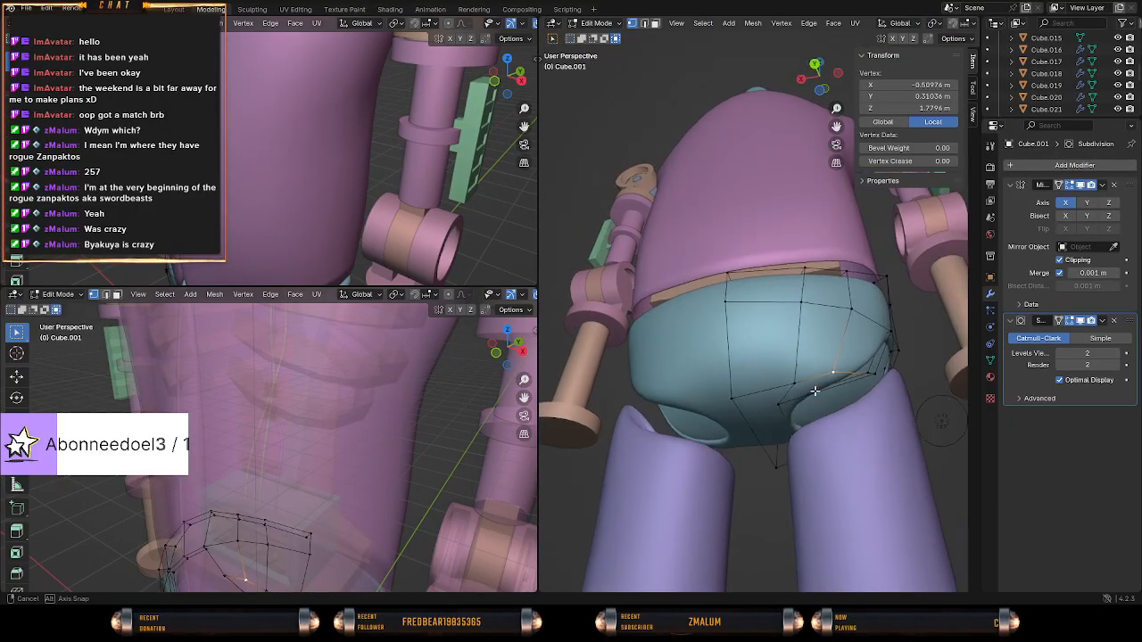
Reposition the pelvis's lower rear centre vertex to refine the curve of the underside, checking the shape in Object Mode.
middle_click_drag(737, 319, 659, 362)
middle_click_drag(641, 488, 916, 461)
right_click(740, 450)
scroll(790, 448, "up", 4)
scroll(841, 451, "down", 4)
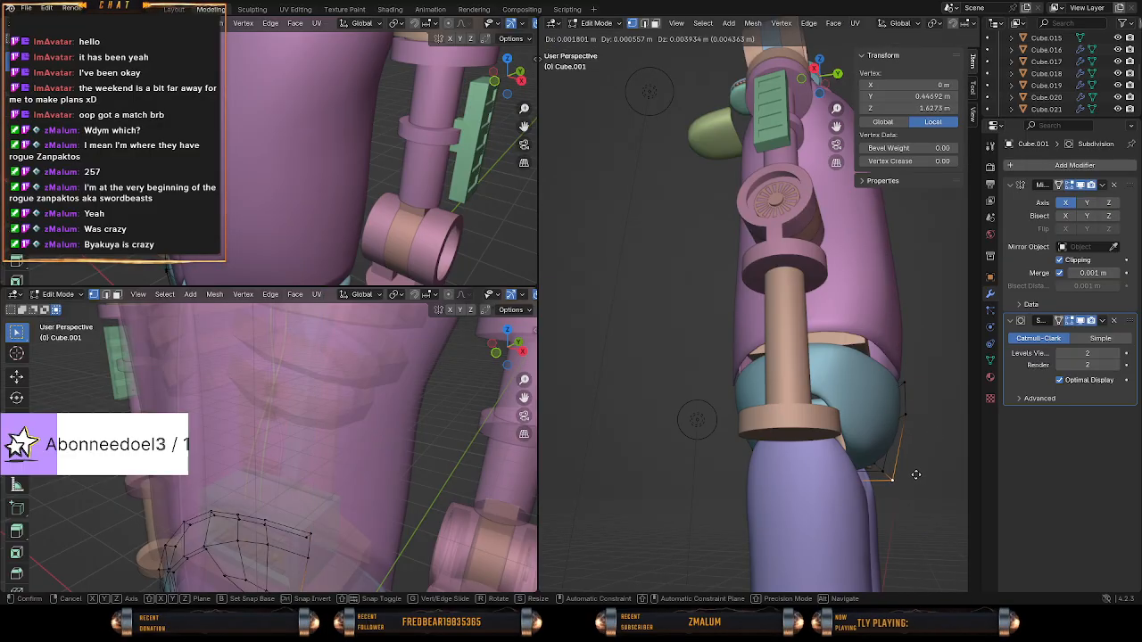
left_click(914, 465)
middle_click_drag(915, 466, 620, 428)
key("Tab")
Leave the pelvis mesh, select the legs and examine their mesh in Edit Mode.
key("Tab")
key("g")
left_click(913, 443)
left_click(779, 432)
key("Tab")
scroll(732, 471, "down", 3)
left_click(722, 468)
key("Tab")
scroll(719, 466, "up", 5)
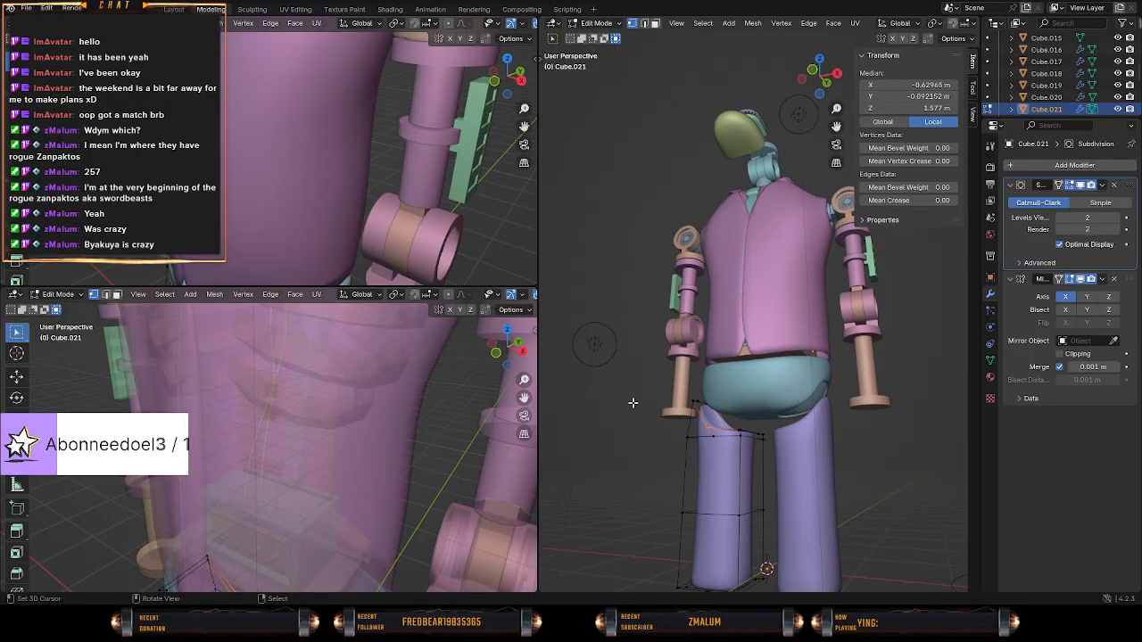
key("Tab")
Save the project file Starlight_Royal_S1.blend and review the robot's overall proportions.
middle_click_drag(645, 357, 729, 403)
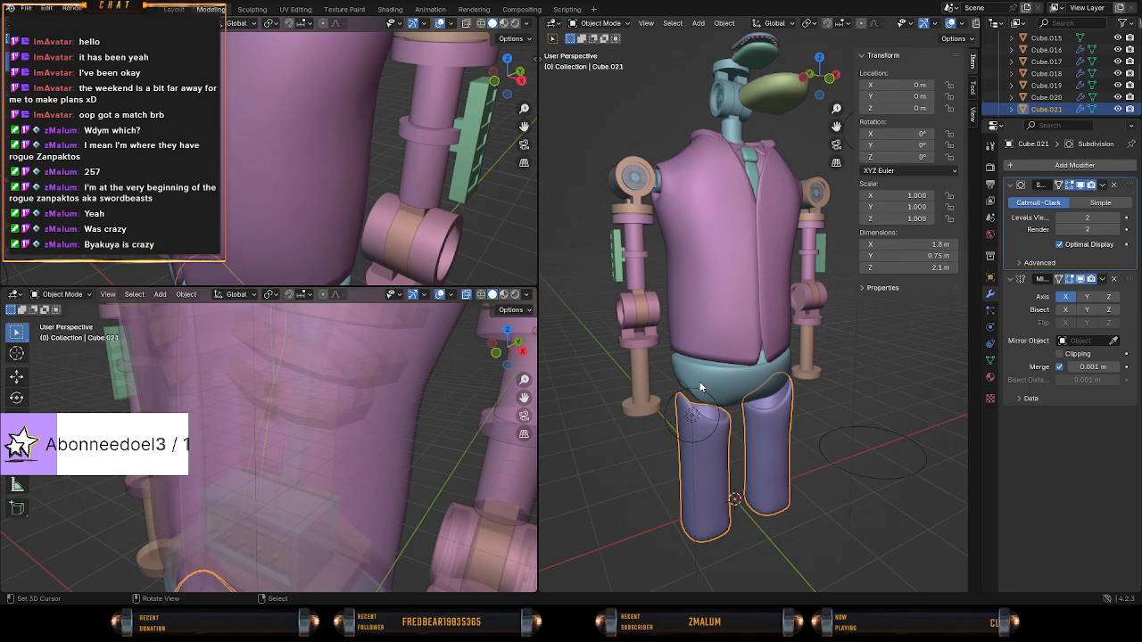
middle_click_drag(700, 388, 811, 412)
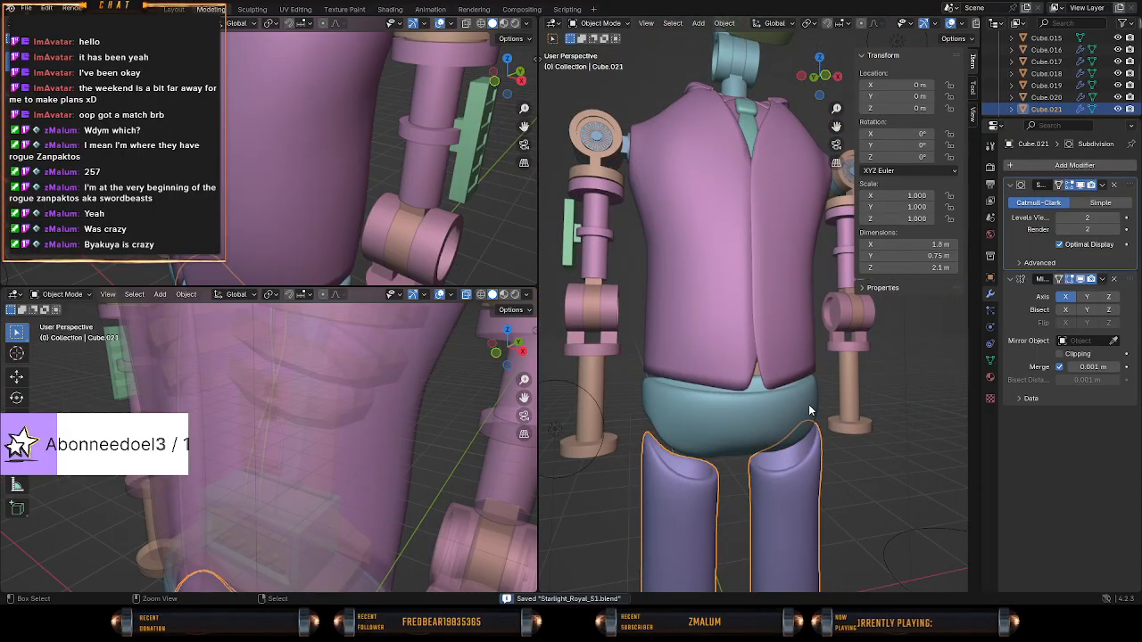
scroll(788, 480, "down", 2)
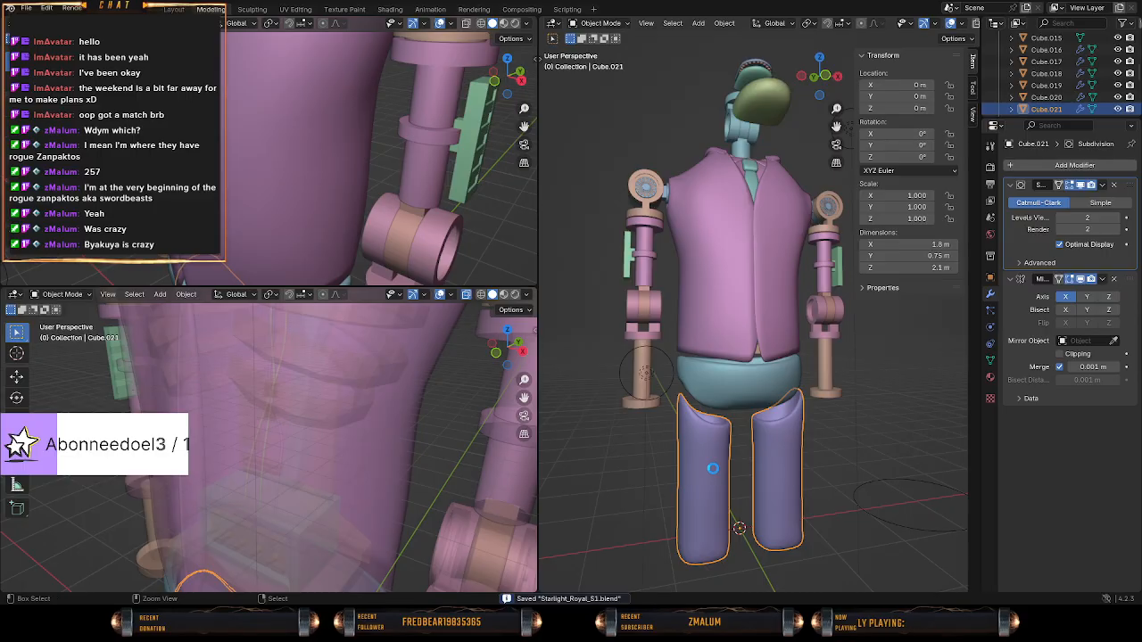
scroll(713, 468, "up", 2)
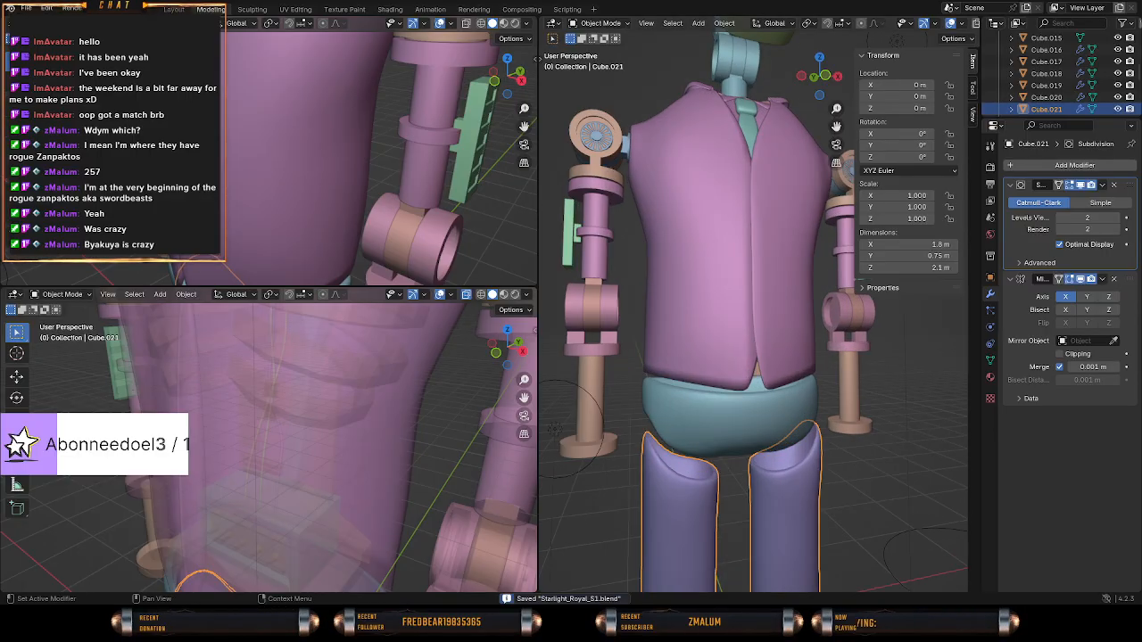